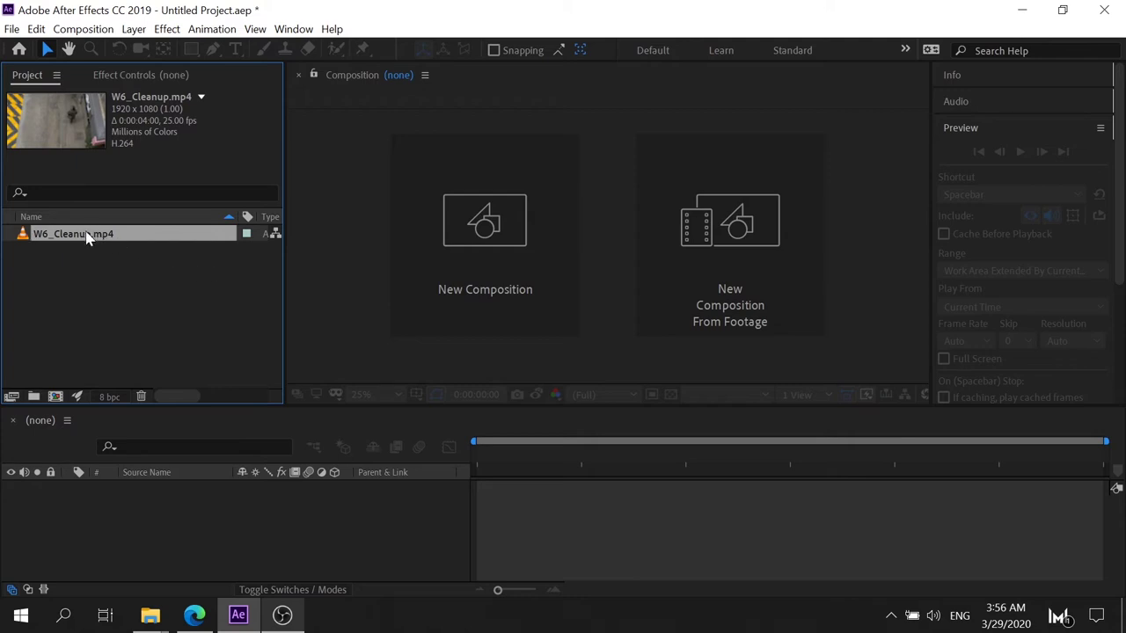
- Create a composition from W6_Cleanup.mp4 and set the viewer zoom to 25%
{"action": "left_click_drag", "start_coordinate": [87, 236], "coordinate": [58, 360]}
{"action": "left_click_drag", "start_coordinate": [59, 401], "coordinate": [55, 397]}
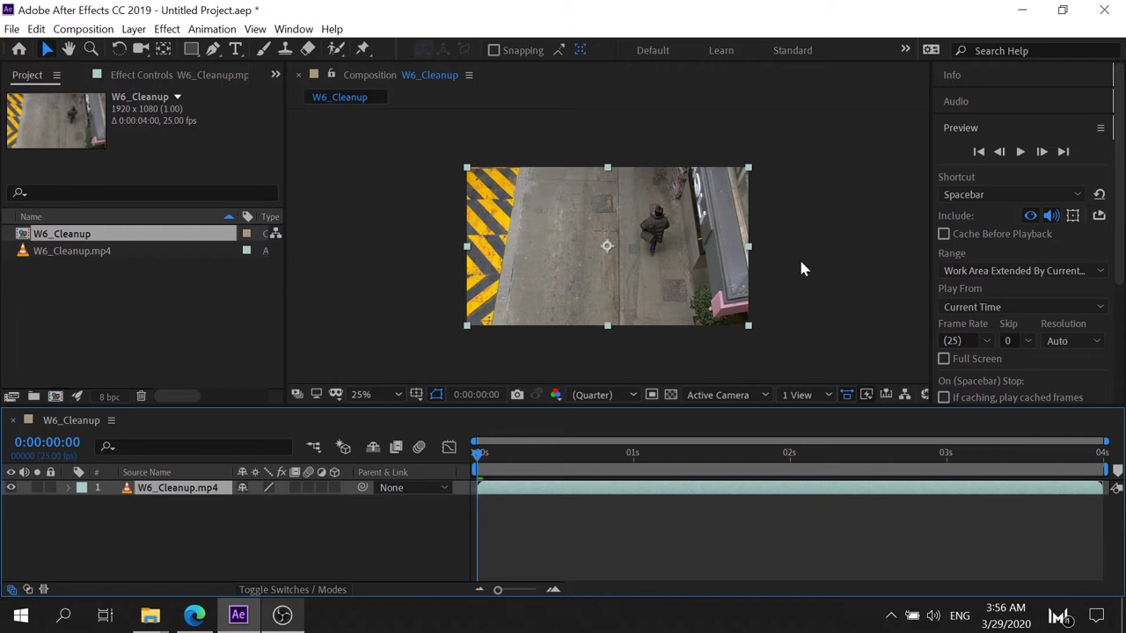
{"action": "key", "text": "period"}
{"action": "key", "text": "period"}
{"action": "key", "text": "comma"}
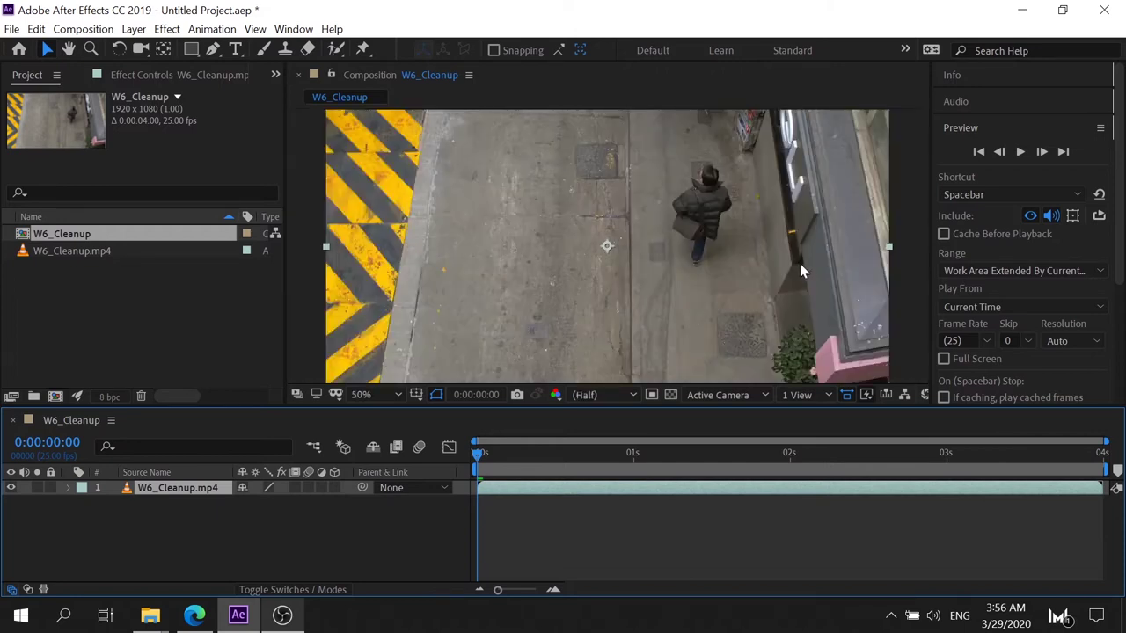
{"action": "key", "text": "comma"}
{"action": "key", "text": "period"}
{"action": "key", "text": "comma"}
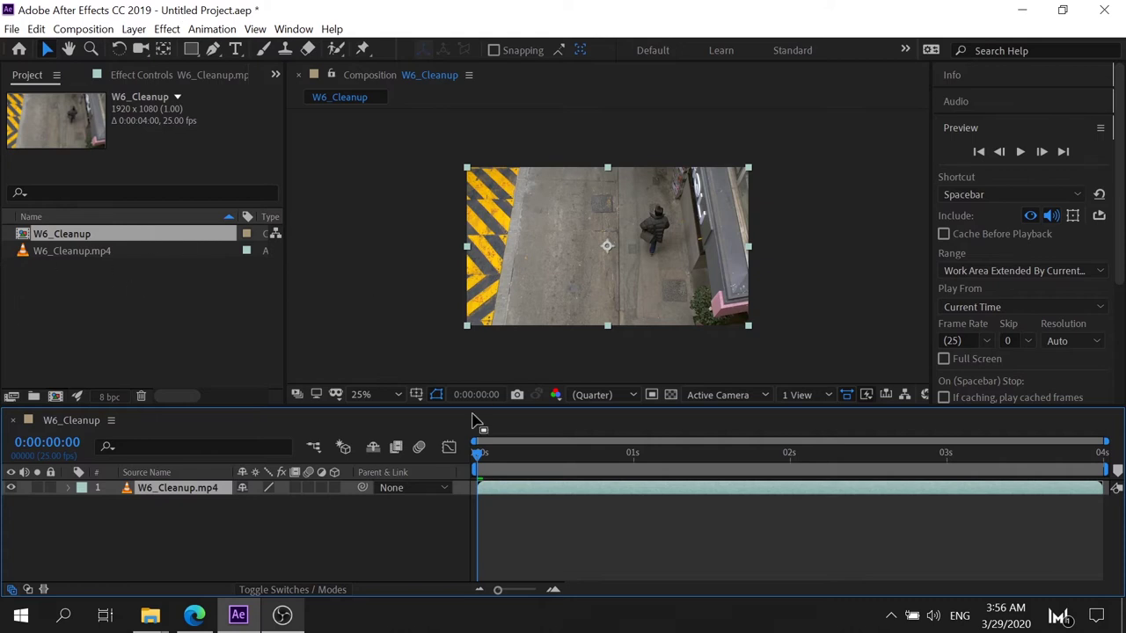
- Move the current time to 0:00:00:09 and select the W6_Cleanup.mp4 layer
{"action": "mouse_move", "coordinate": [480, 470]}
{"action": "left_mouse_down"}
{"action": "mouse_move", "coordinate": [546, 473]}
{"action": "mouse_move", "coordinate": [295, 463]}
{"action": "left_mouse_up"}
{"action": "left_click", "coordinate": [354, 519]}
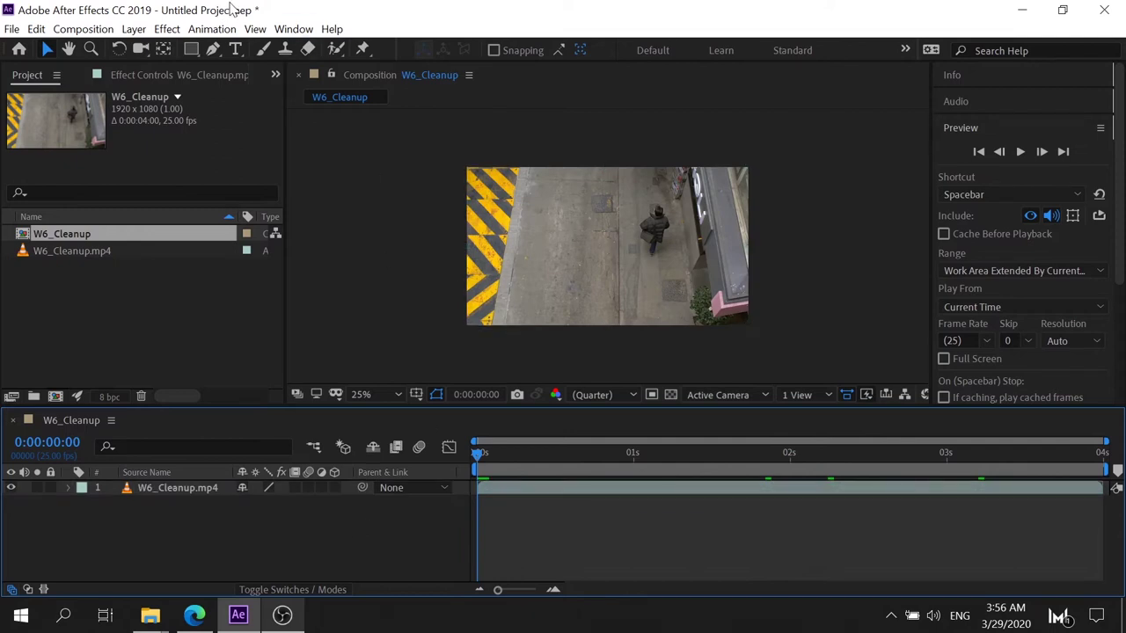
{"action": "left_click", "coordinate": [167, 30]}
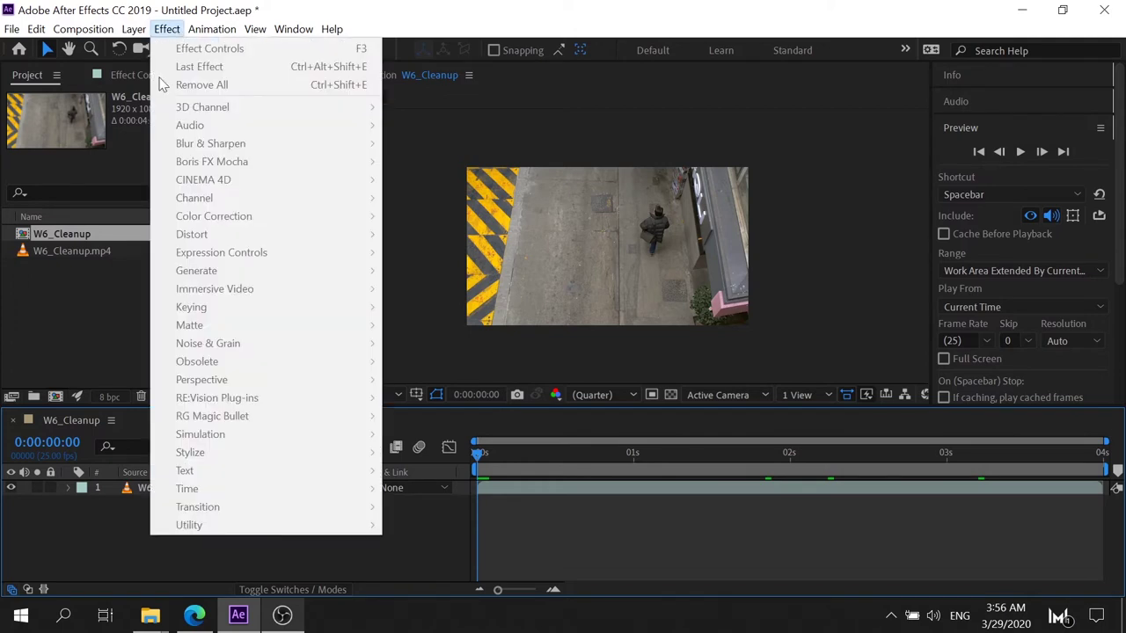
{"action": "left_click", "coordinate": [105, 545]}
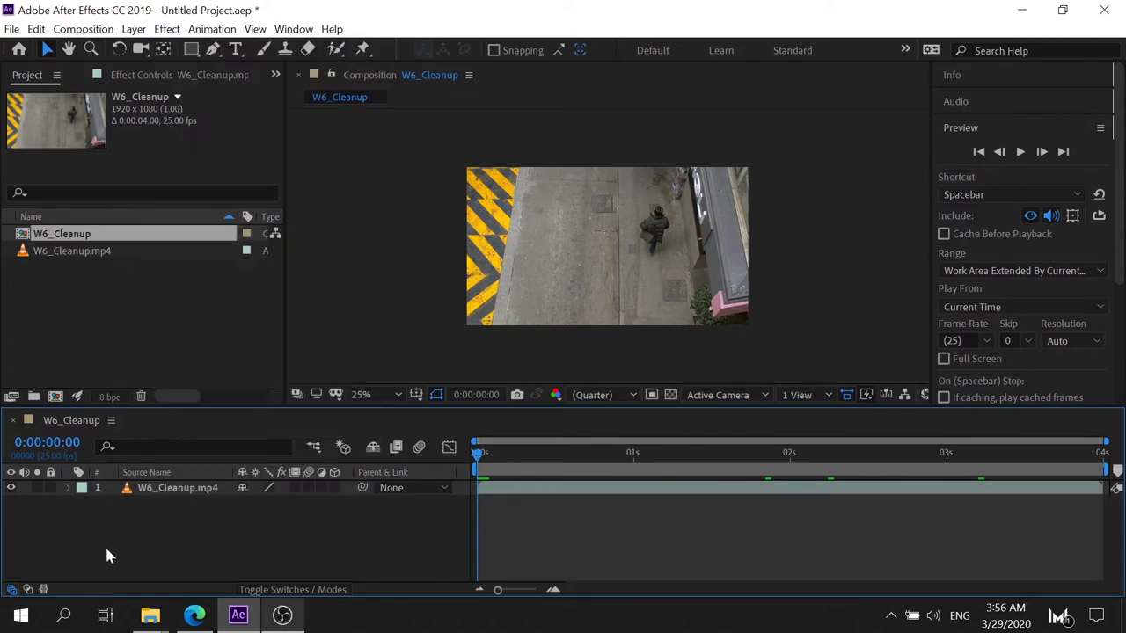
{"action": "left_click", "coordinate": [170, 488]}
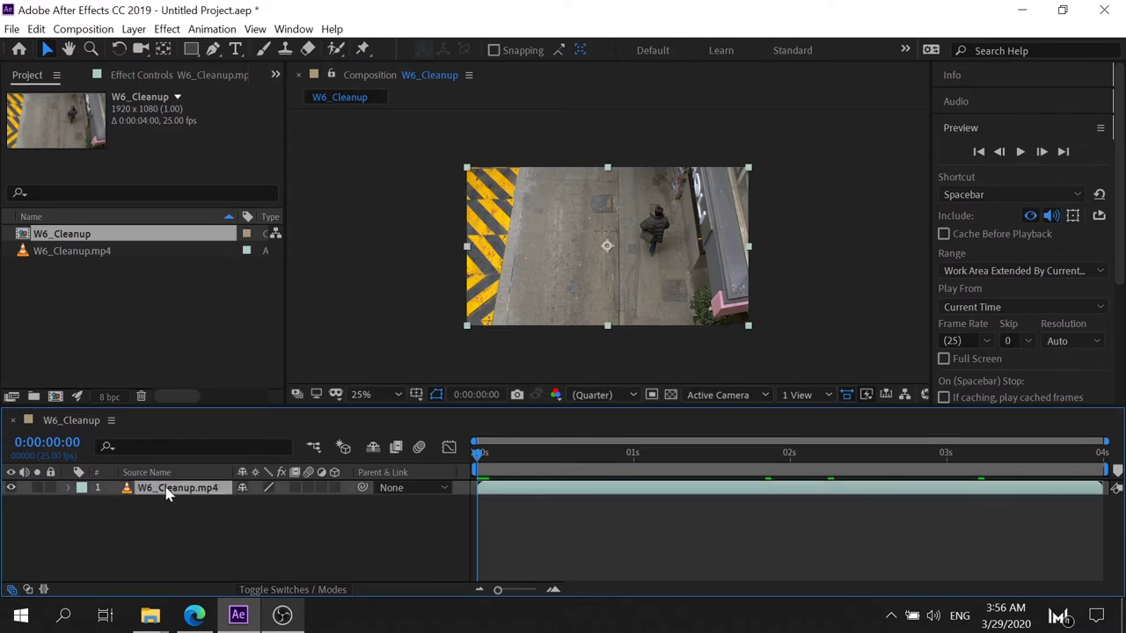
{"action": "right_click", "coordinate": [244, 542]}
- Add Adjustment Layer 1 above the footage and close the Edge browser window
{"action": "mouse_move", "coordinate": [387, 372]}
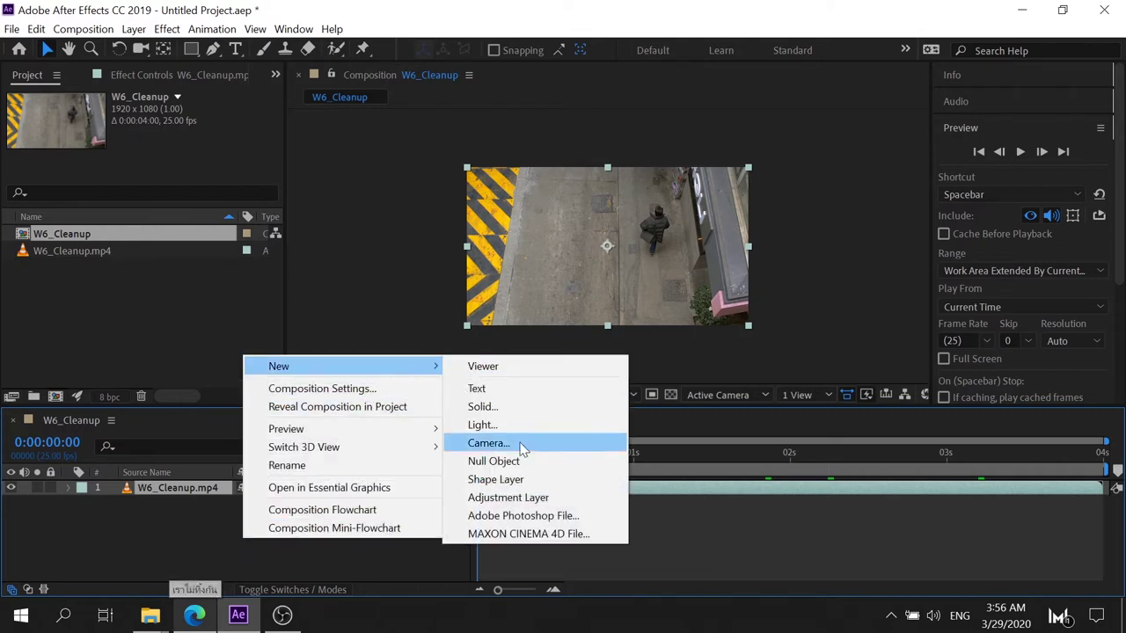
{"action": "left_click", "coordinate": [528, 499]}
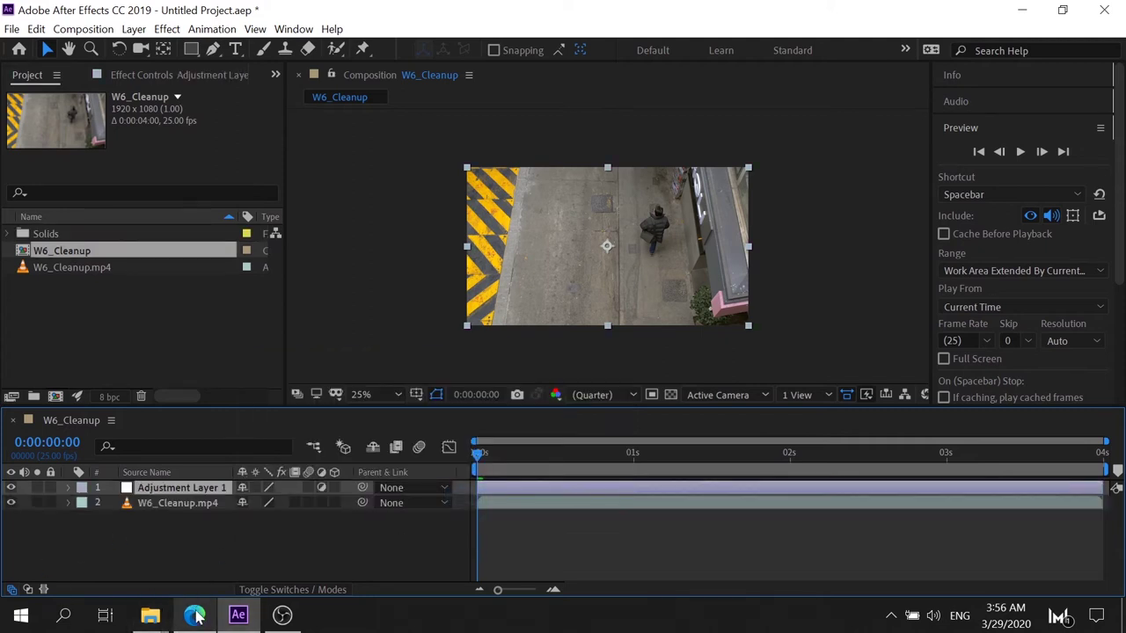
{"action": "right_click", "coordinate": [201, 614]}
{"action": "left_click", "coordinate": [184, 583]}
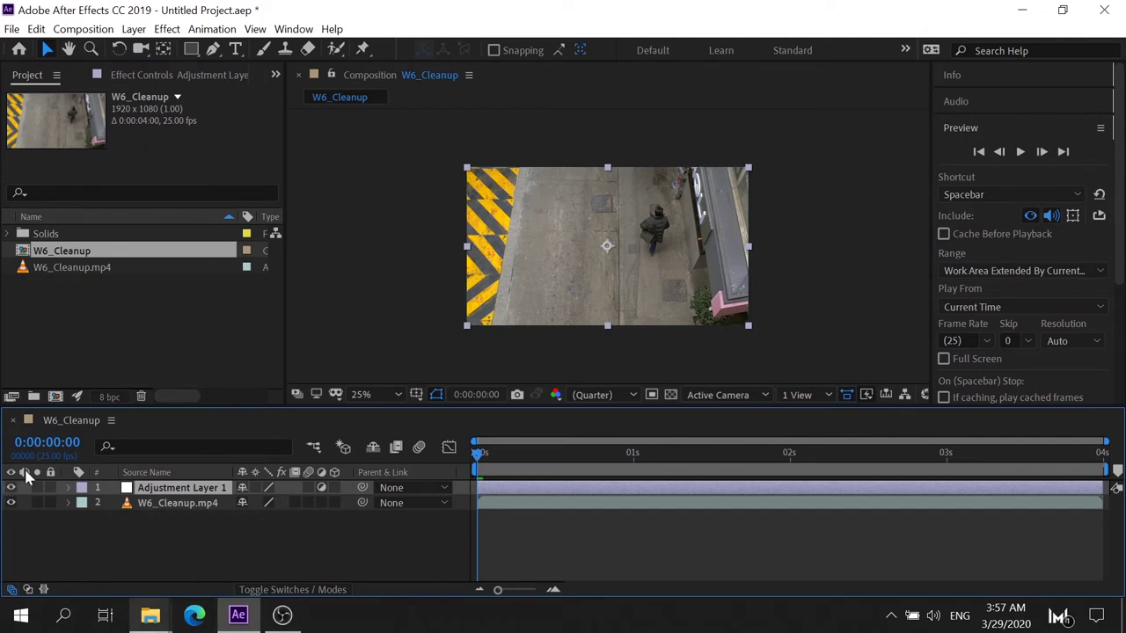
{"action": "left_click", "coordinate": [395, 395]}
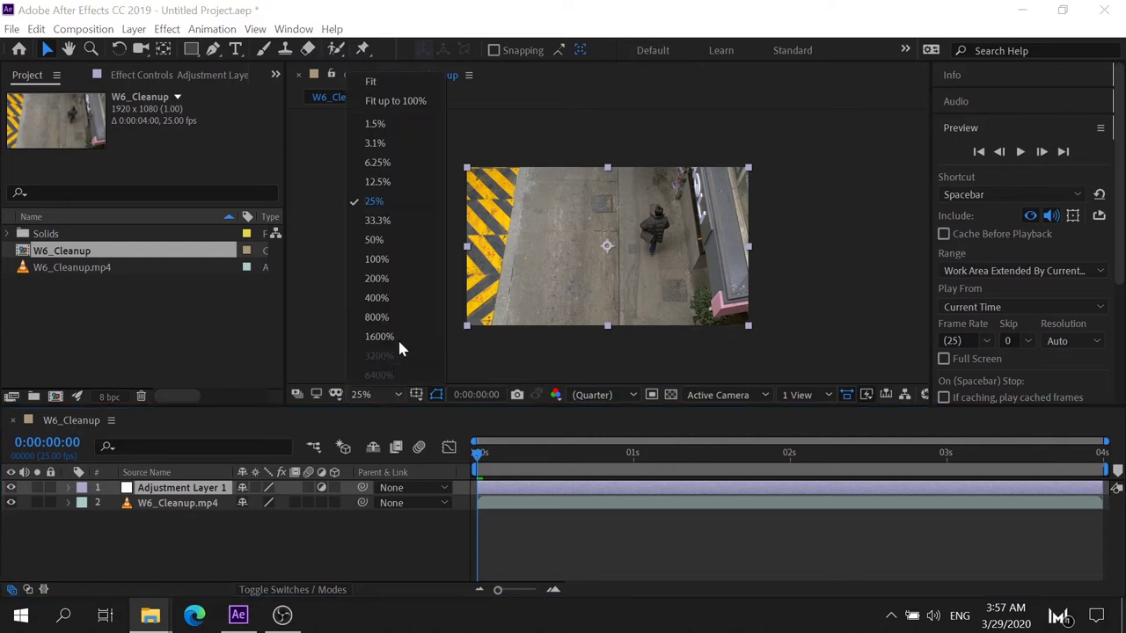
- Set the viewer zoom to Fit up to 100% and select Adjustment Layer 1
{"action": "left_click", "coordinate": [374, 101]}
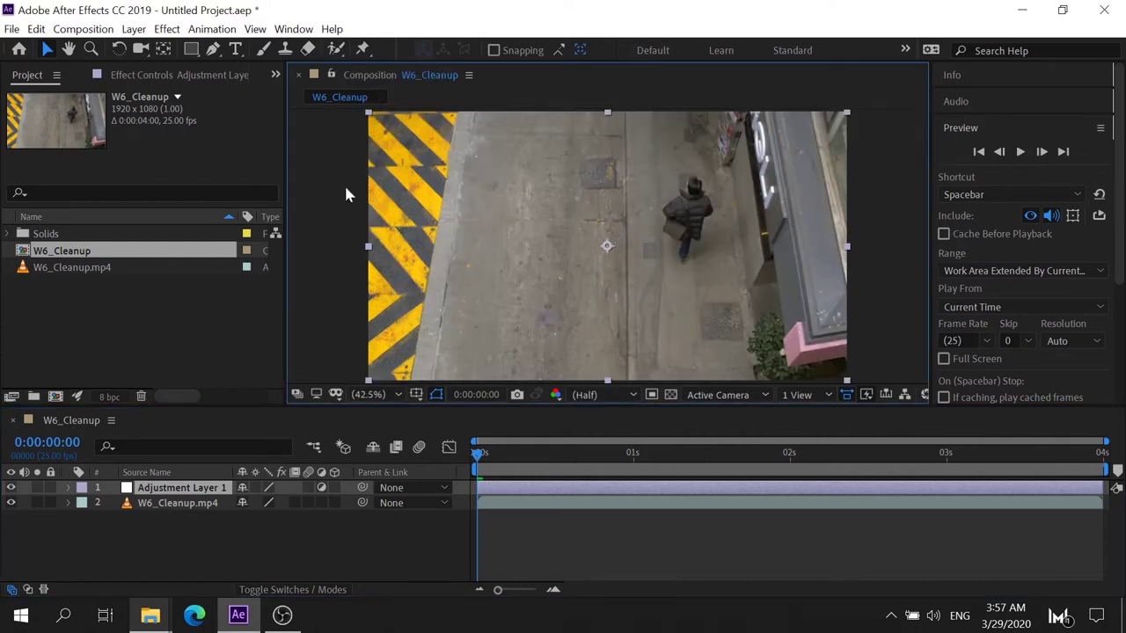
{"action": "left_click", "coordinate": [341, 206]}
{"action": "left_click", "coordinate": [167, 491]}
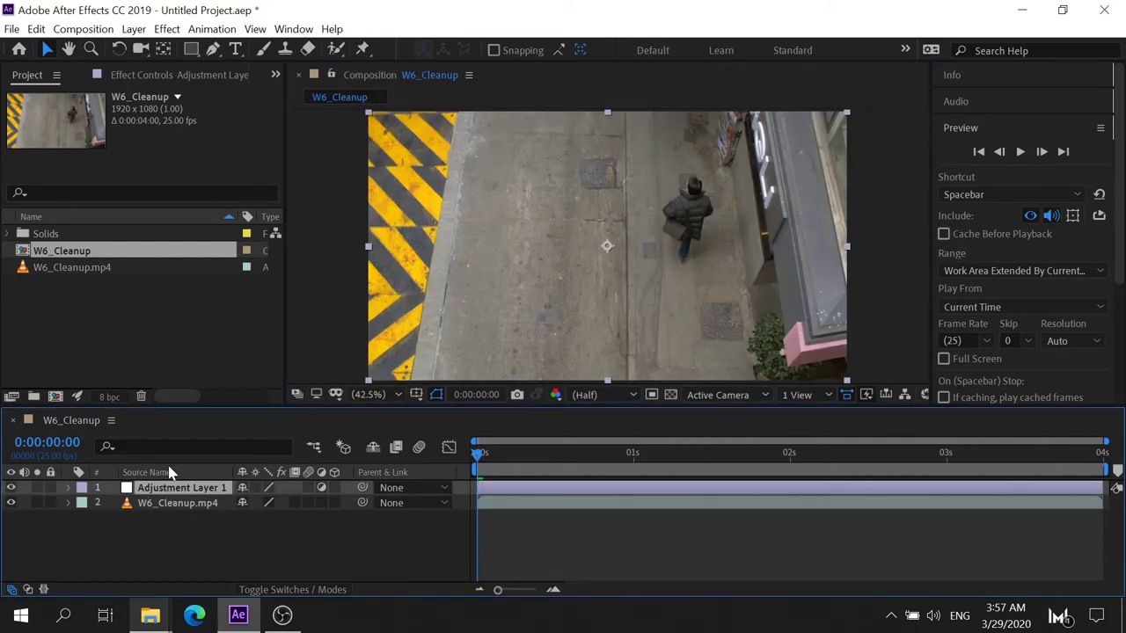
- Apply Color Correction > Auto Color to Adjustment Layer 1
{"action": "left_click", "coordinate": [165, 29]}
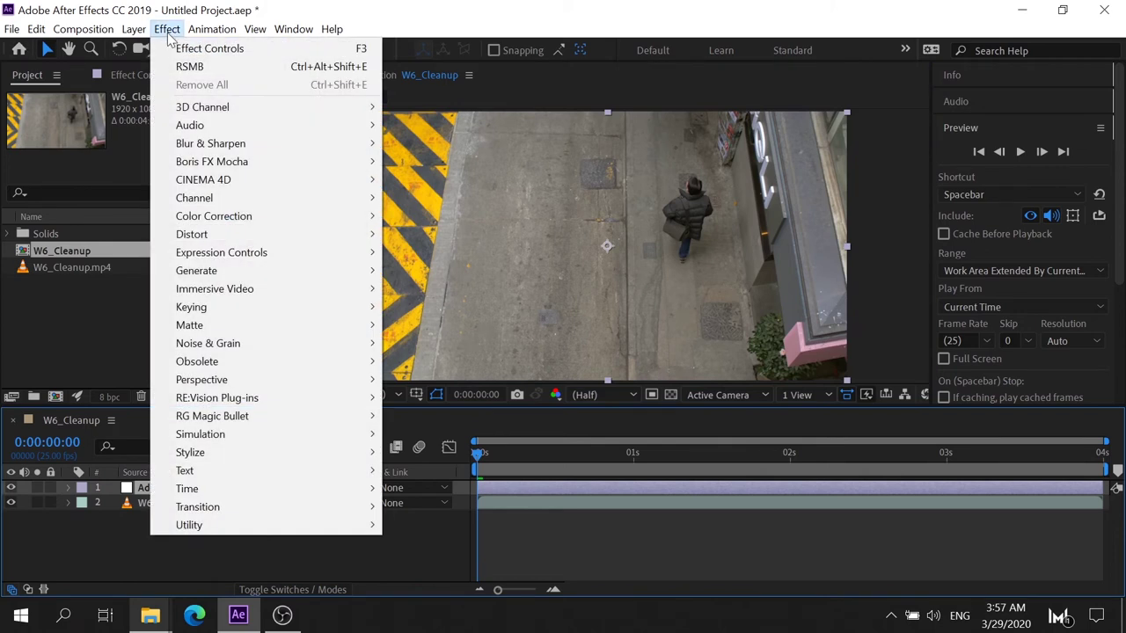
{"action": "left_click", "coordinate": [151, 32]}
{"action": "left_click", "coordinate": [160, 31]}
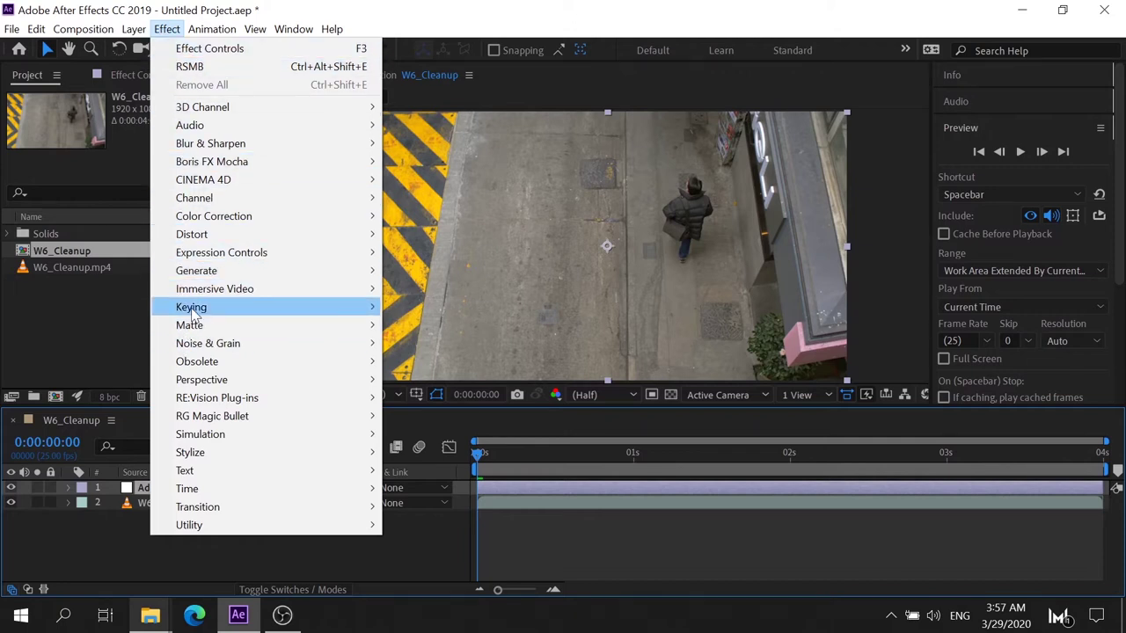
{"action": "mouse_move", "coordinate": [216, 224]}
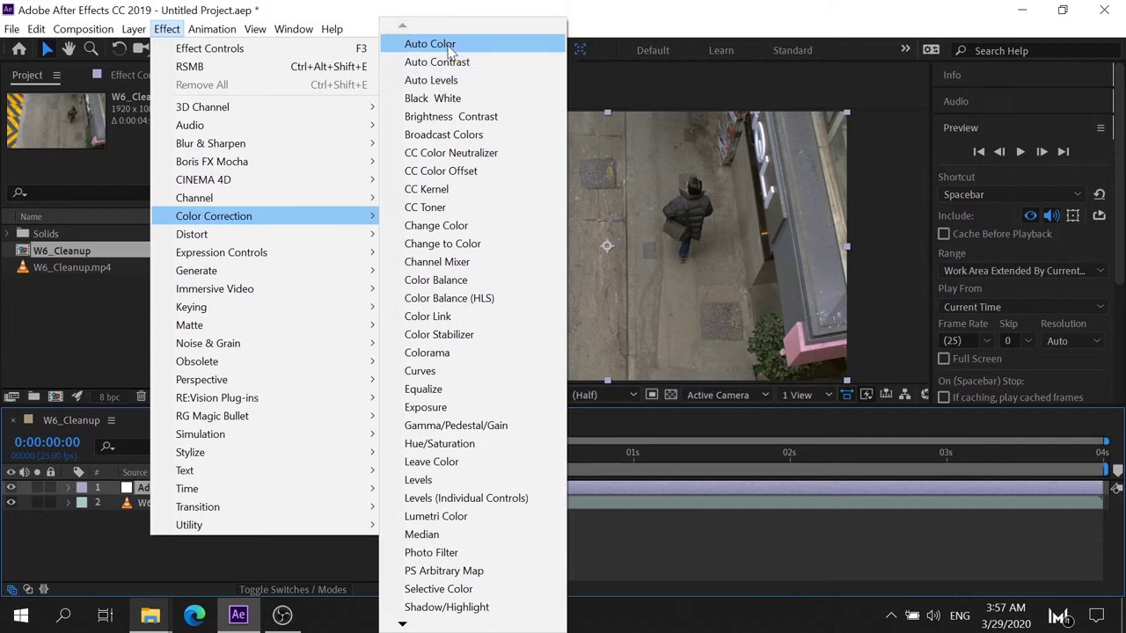
{"action": "left_click", "coordinate": [444, 46]}
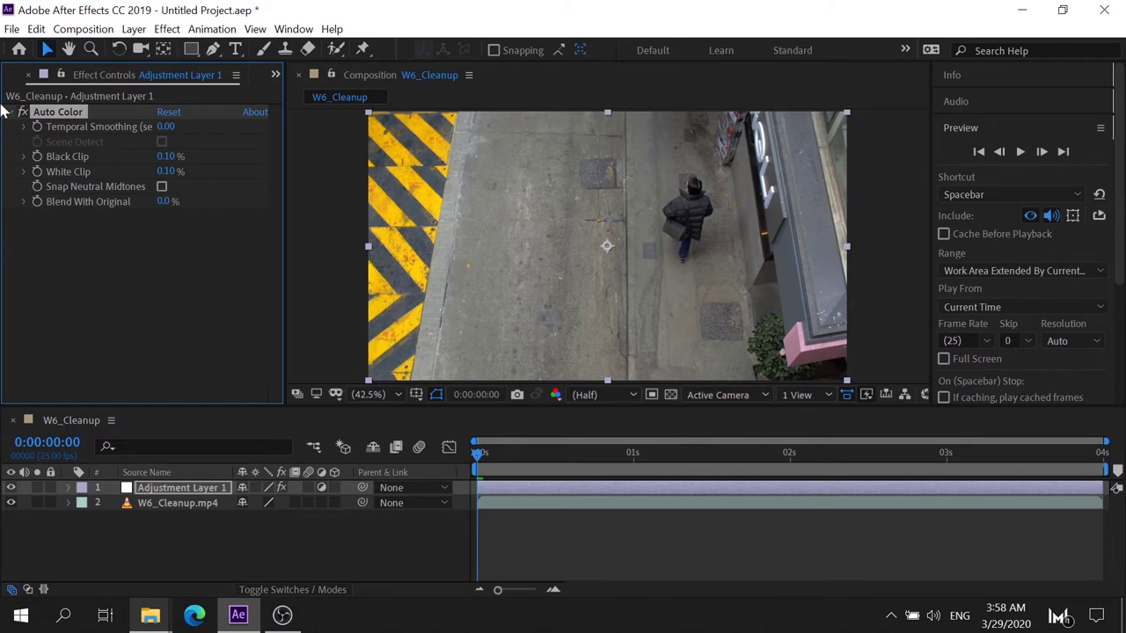
- Zoom in on the footage and pan to bring the person into view
{"action": "scroll", "coordinate": [759, 236], "scroll_direction": "up", "scroll_amount": 4}
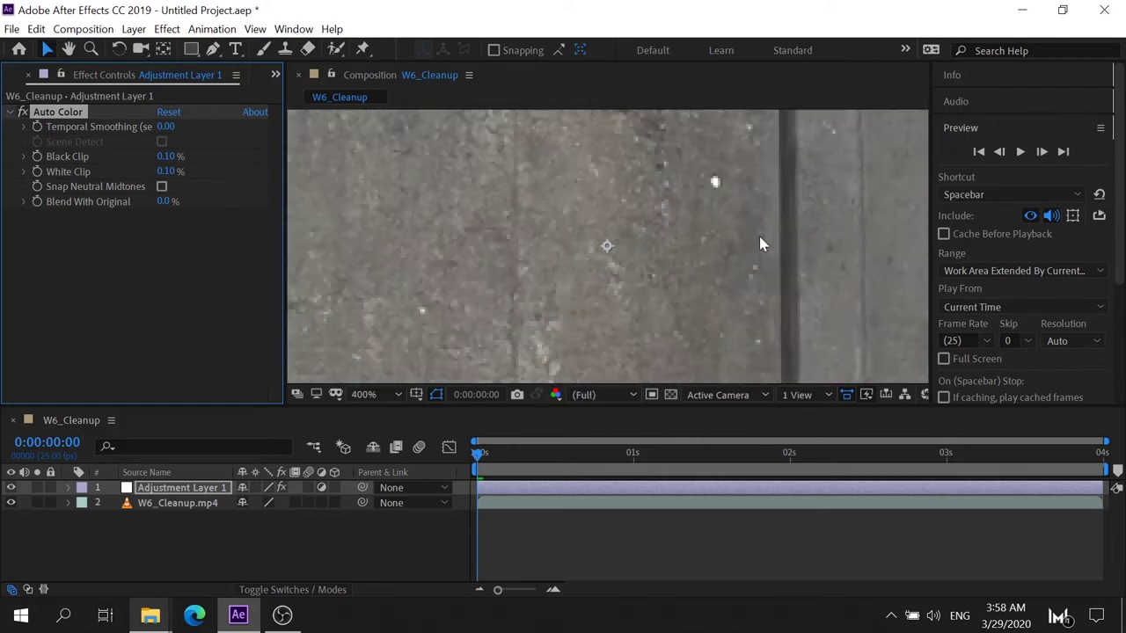
{"action": "mouse_move", "coordinate": [773, 228]}
{"action": "left_mouse_down"}
{"action": "mouse_move", "coordinate": [329, 429]}
{"action": "mouse_move", "coordinate": [364, 340]}
{"action": "left_mouse_up"}
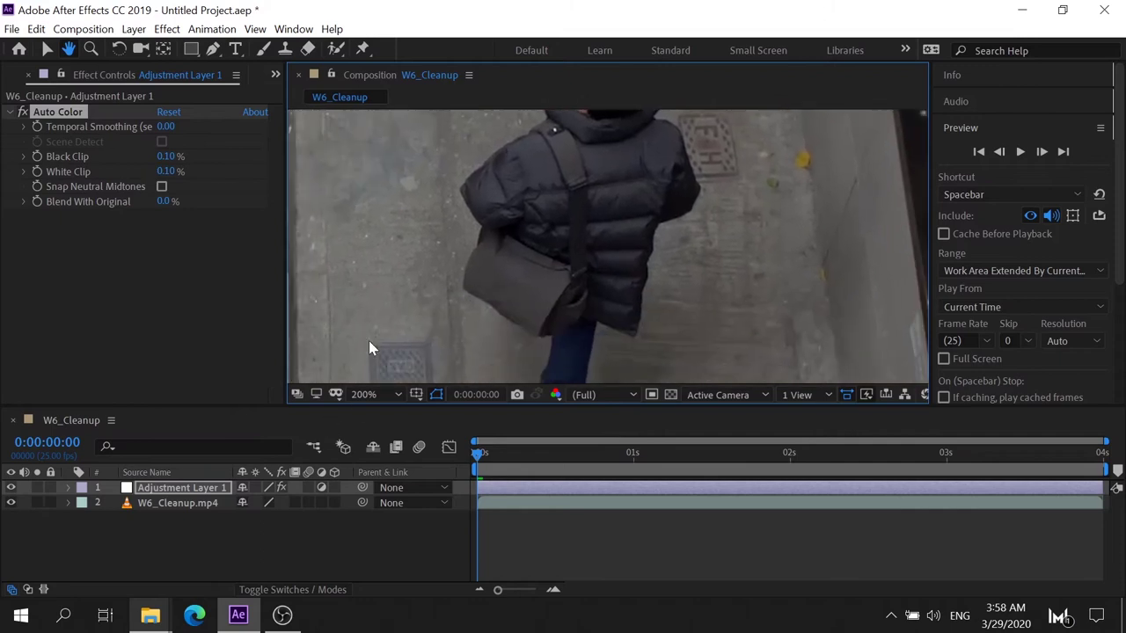
{"action": "scroll", "coordinate": [626, 295], "scroll_direction": "up", "scroll_amount": 2}
{"action": "scroll", "coordinate": [666, 255], "scroll_direction": "down", "scroll_amount": 4}
{"action": "scroll", "coordinate": [669, 258], "scroll_direction": "up", "scroll_amount": 2}
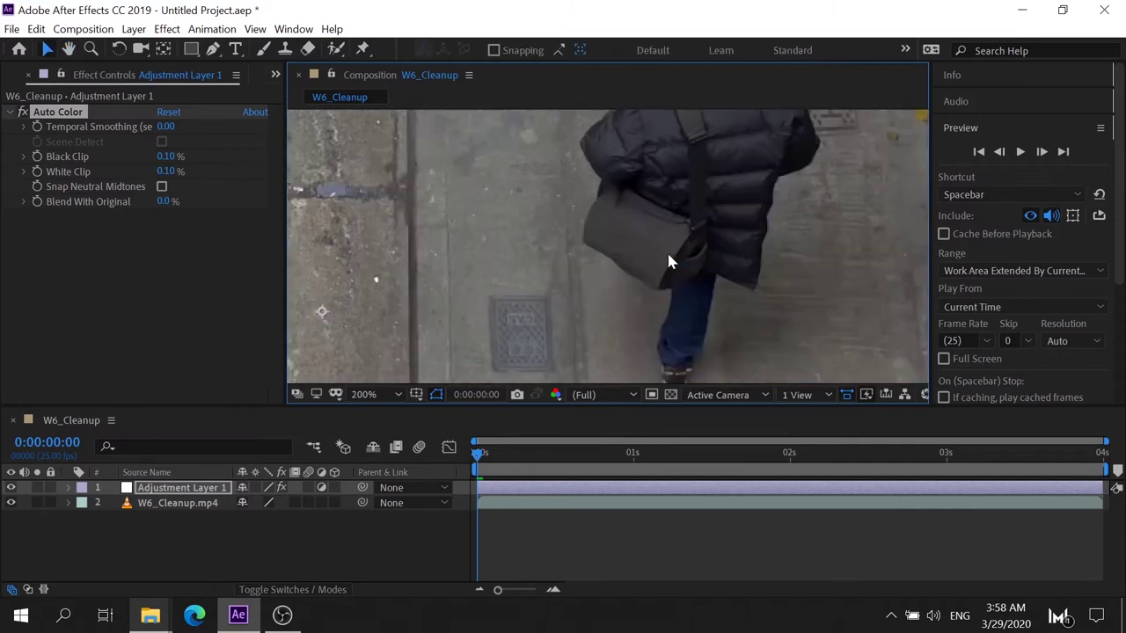
{"action": "scroll", "coordinate": [604, 246], "scroll_direction": "down", "scroll_amount": 2}
{"action": "scroll", "coordinate": [604, 255], "scroll_direction": "up", "scroll_amount": 2}
{"action": "scroll", "coordinate": [603, 255], "scroll_direction": "down", "scroll_amount": 2}
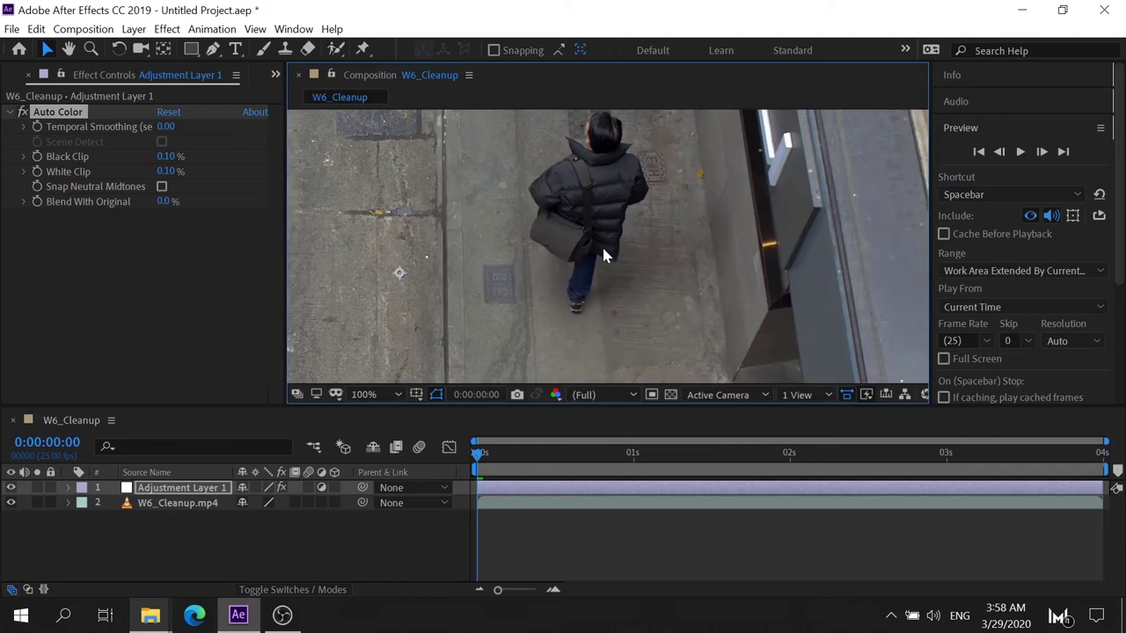
{"action": "scroll", "coordinate": [604, 255], "scroll_direction": "up", "scroll_amount": 1}
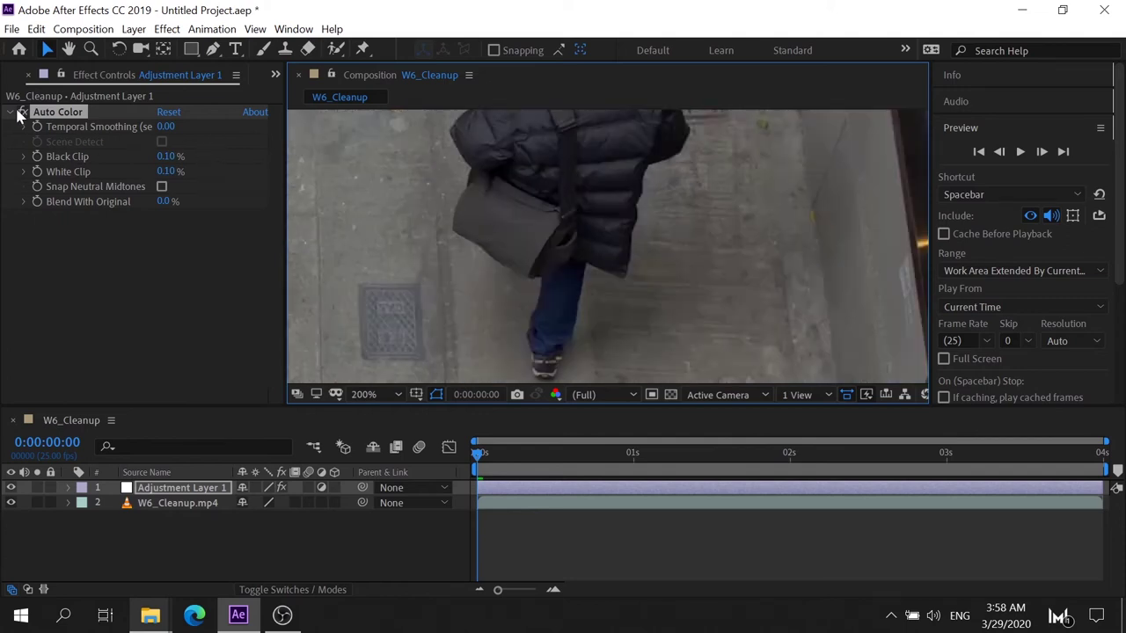
- Toggle Adjustment Layer 1 off and on to compare, then delete Auto Color
{"action": "left_click", "coordinate": [9, 491]}
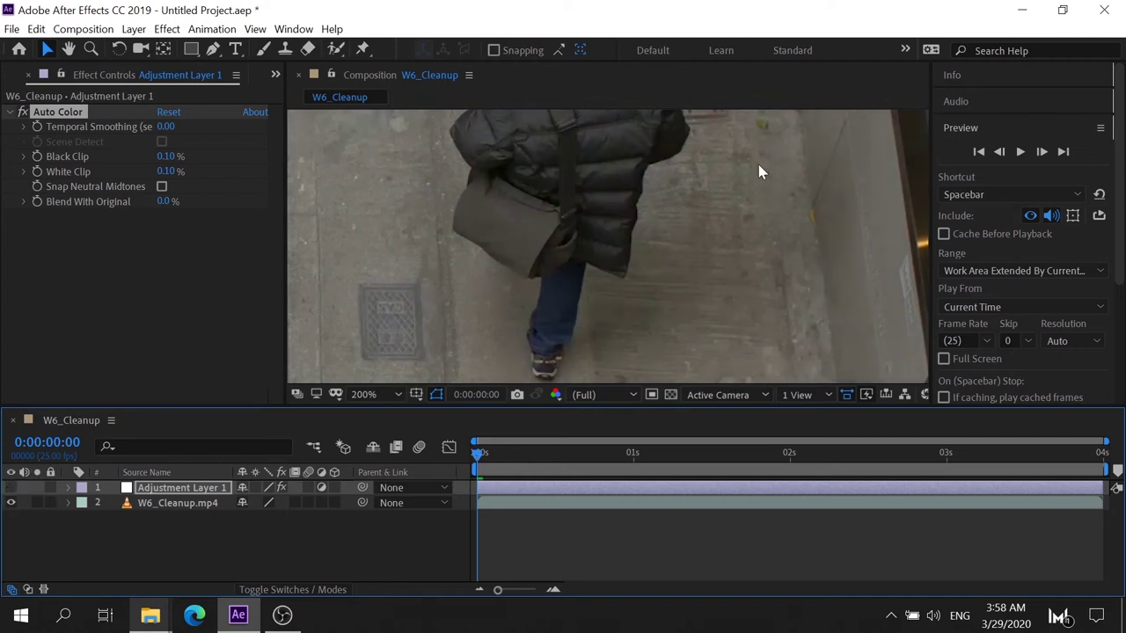
{"action": "left_click", "coordinate": [11, 489]}
{"action": "left_click", "coordinate": [10, 489]}
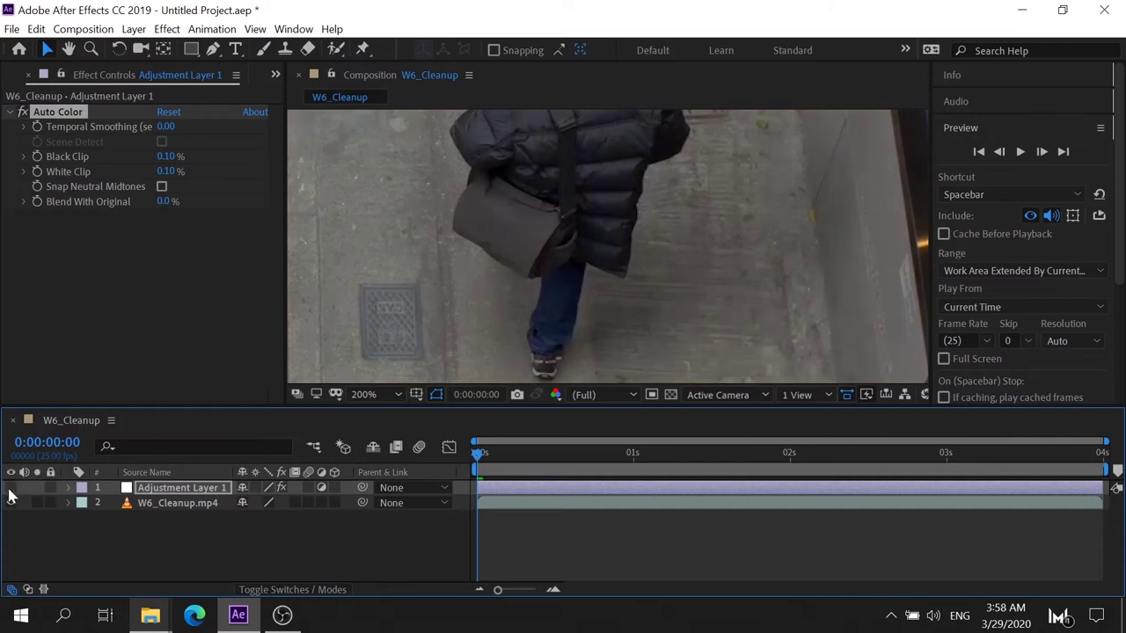
{"action": "left_click", "coordinate": [10, 489]}
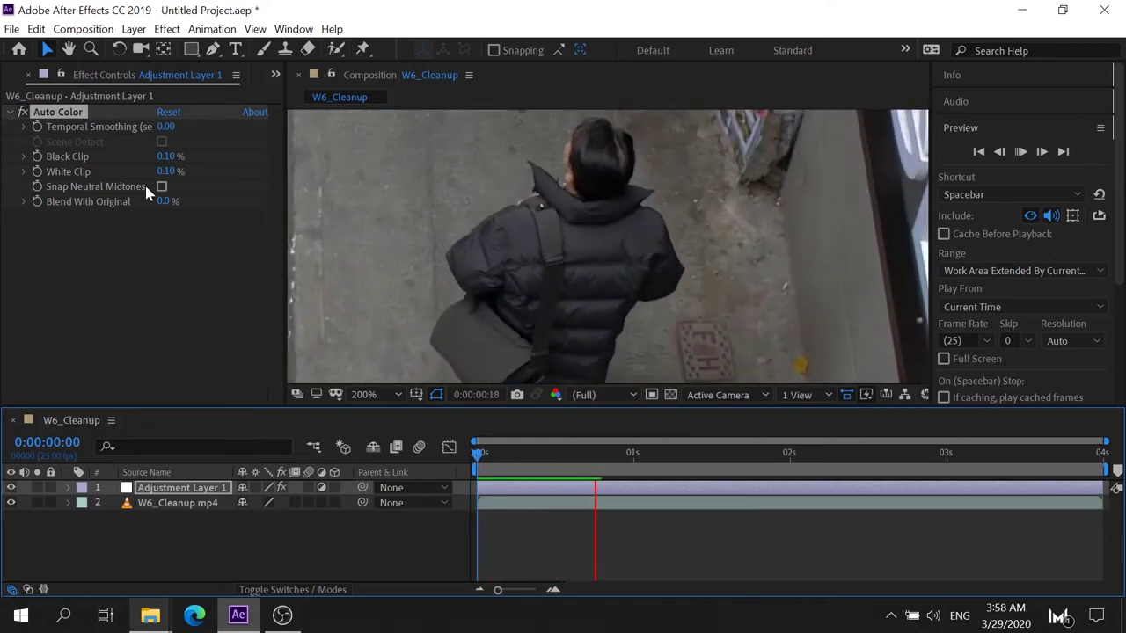
{"action": "key", "text": "space"}
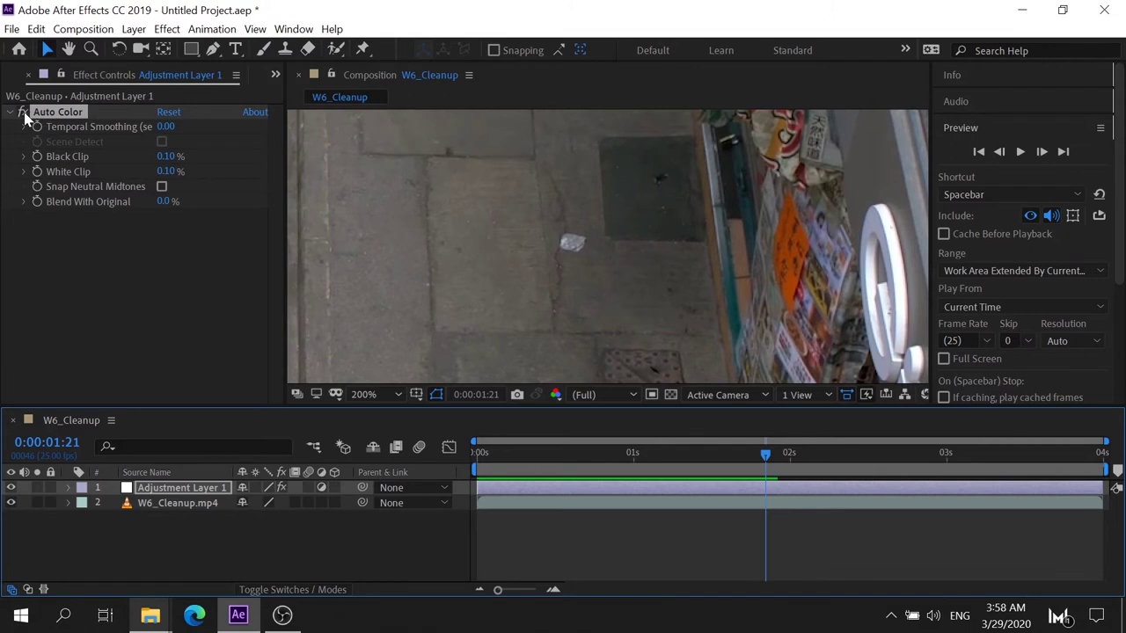
{"action": "key", "text": "Delete"}
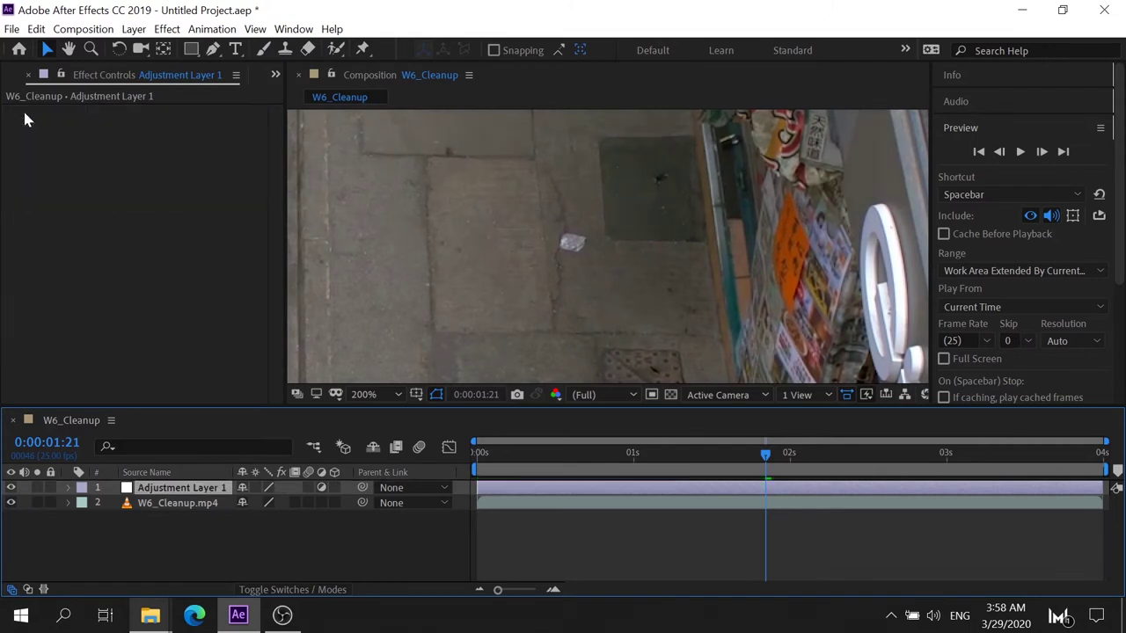
- Fit the composition in the viewer and apply Color Correction > Auto Contrast
{"action": "scroll", "coordinate": [598, 315], "scroll_direction": "down", "scroll_amount": 1}
{"action": "scroll", "coordinate": [645, 325], "scroll_direction": "down", "scroll_amount": 6}
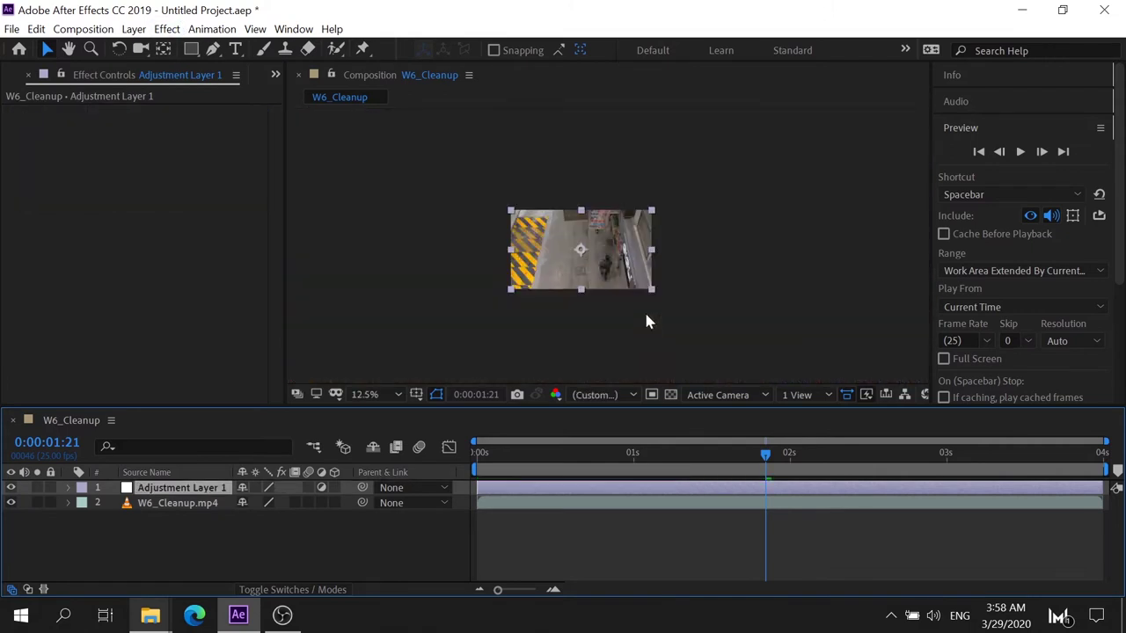
{"action": "scroll", "coordinate": [633, 290], "scroll_direction": "up", "scroll_amount": 2}
{"action": "left_click", "coordinate": [368, 394]}
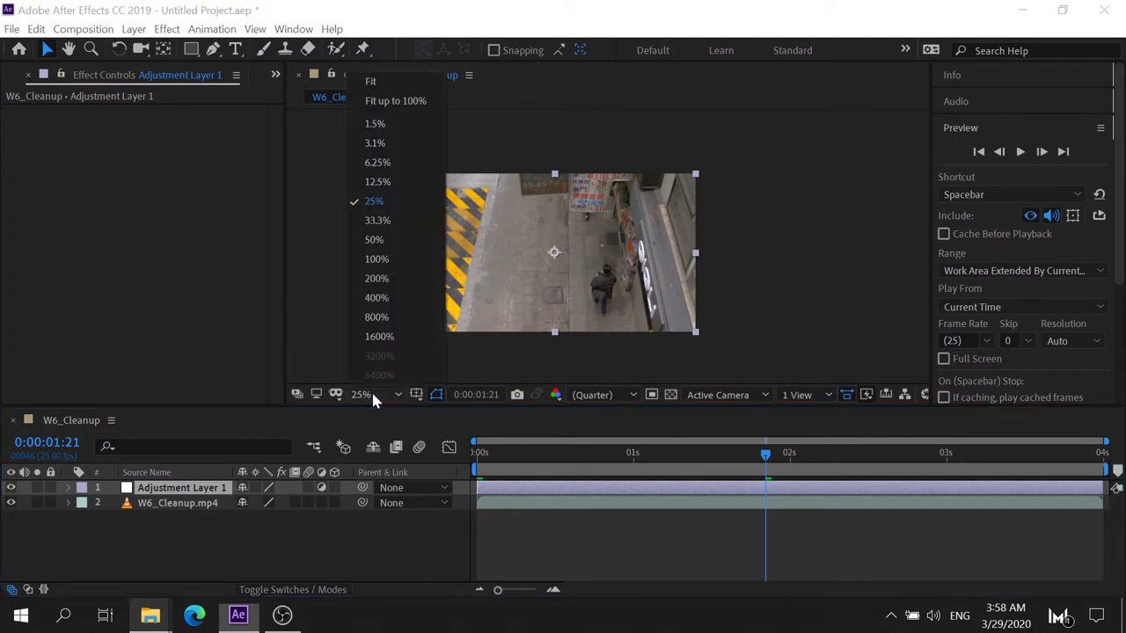
{"action": "left_click", "coordinate": [386, 103]}
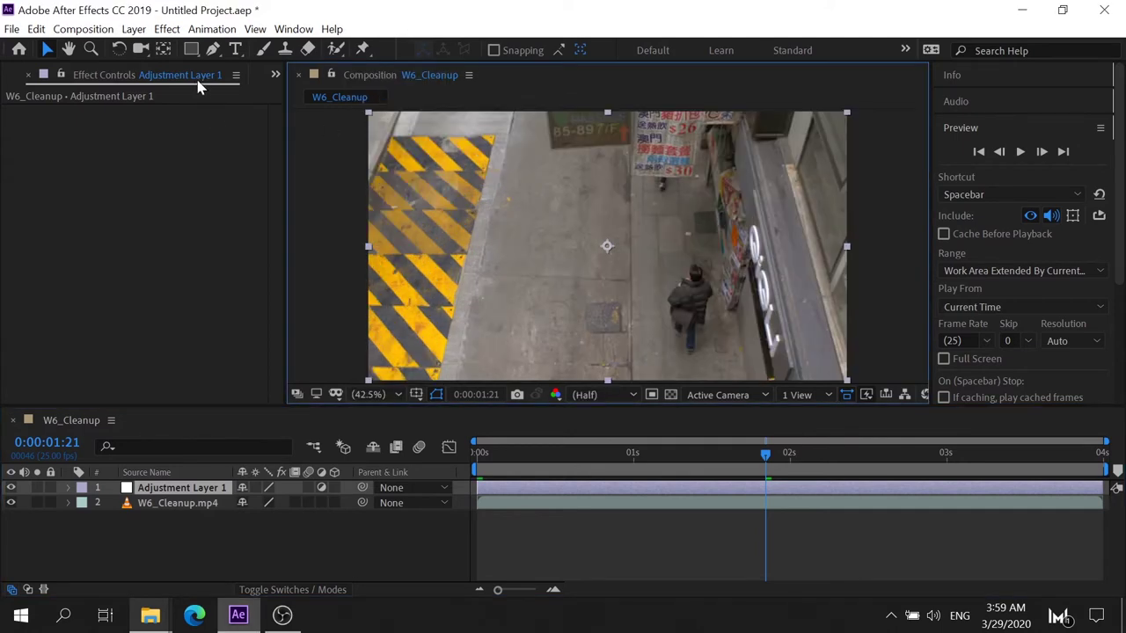
{"action": "left_click", "coordinate": [167, 29]}
{"action": "mouse_move", "coordinate": [212, 29]}
{"action": "mouse_move", "coordinate": [167, 29]}
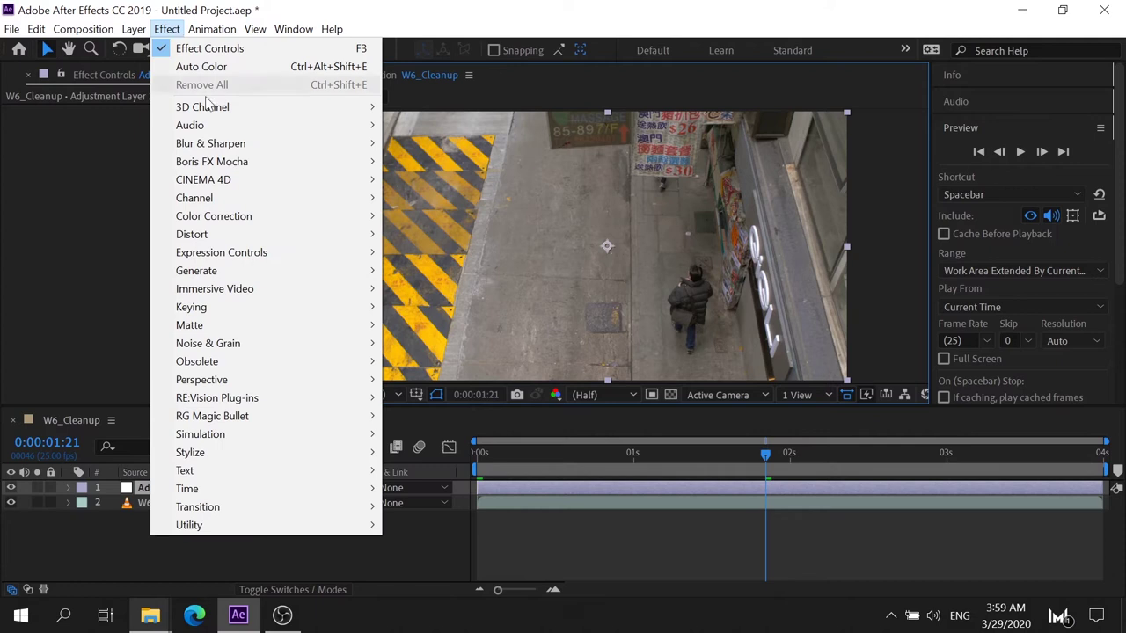
{"action": "mouse_move", "coordinate": [239, 123]}
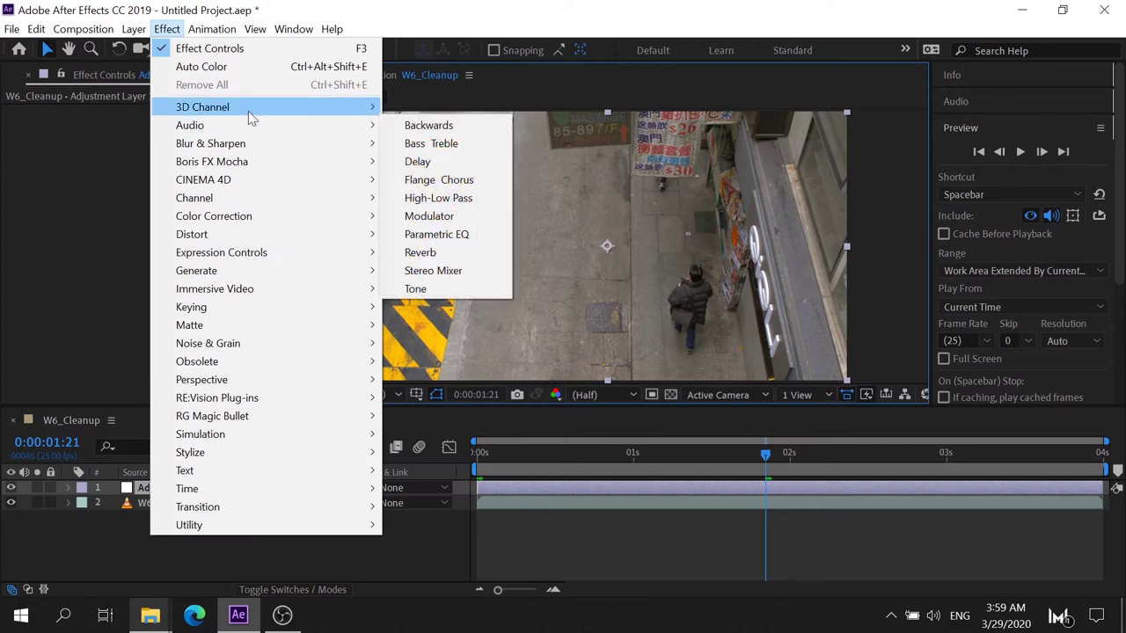
{"action": "mouse_move", "coordinate": [285, 217]}
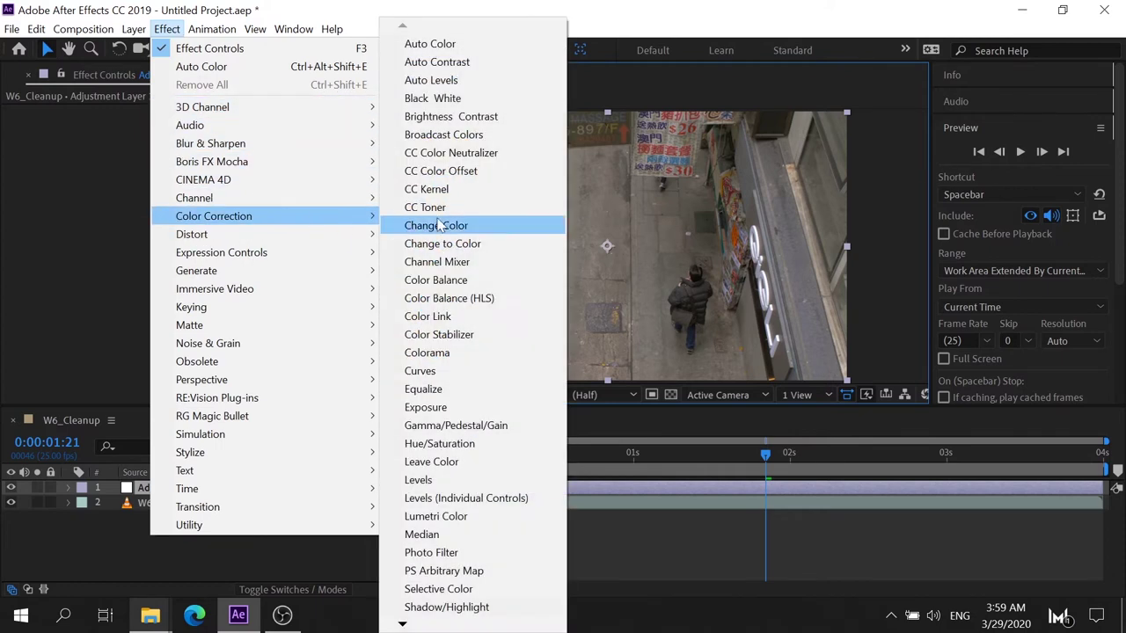
{"action": "left_click", "coordinate": [485, 62]}
- View at 100%, toggle Auto Contrast off and on to compare, then delete it
{"action": "key", "text": "slash"}
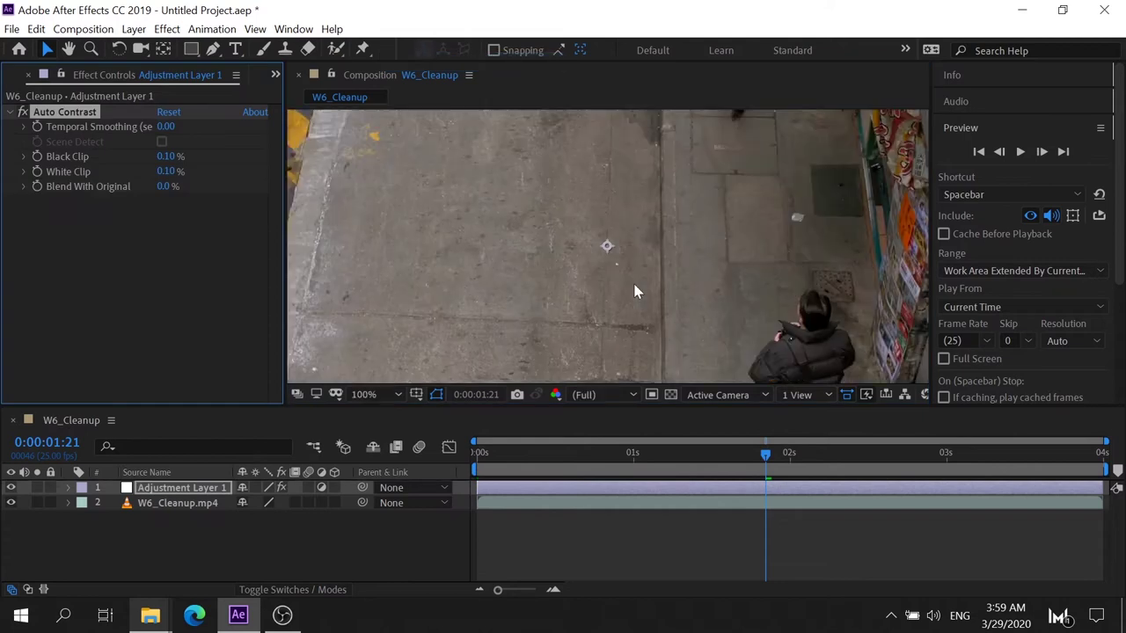
{"action": "left_click_drag", "start_coordinate": [641, 292], "coordinate": [516, 189]}
{"action": "scroll", "coordinate": [552, 274], "scroll_direction": "up", "scroll_amount": 4}
{"action": "scroll", "coordinate": [552, 275], "scroll_direction": "down", "scroll_amount": 4}
{"action": "scroll", "coordinate": [554, 279], "scroll_direction": "up", "scroll_amount": 4}
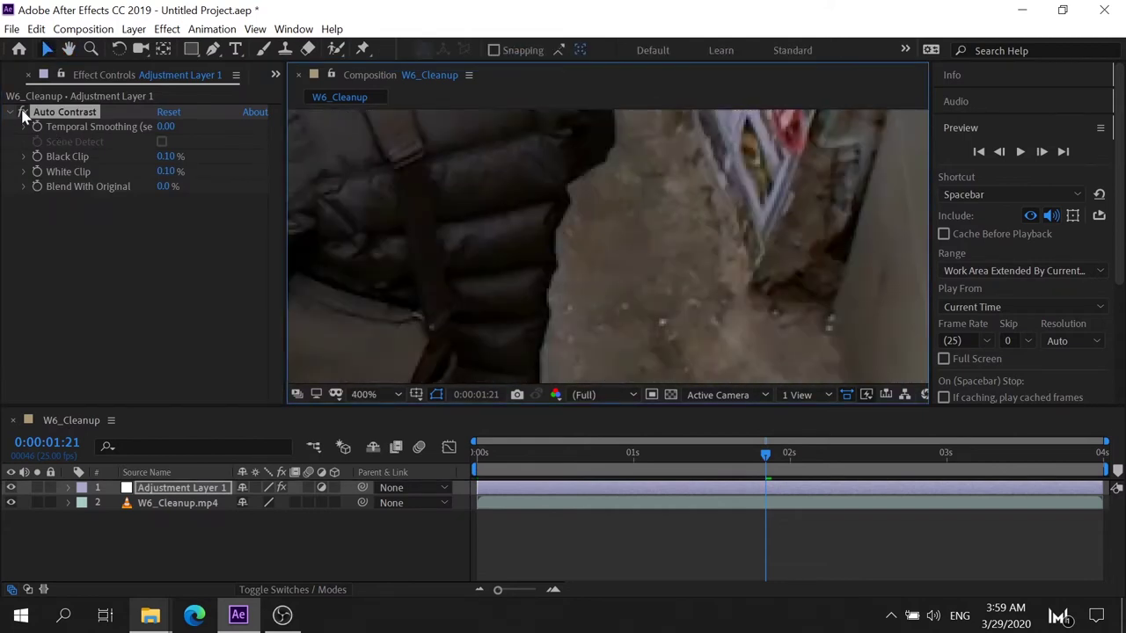
{"action": "left_click", "coordinate": [23, 113]}
{"action": "left_click", "coordinate": [24, 112]}
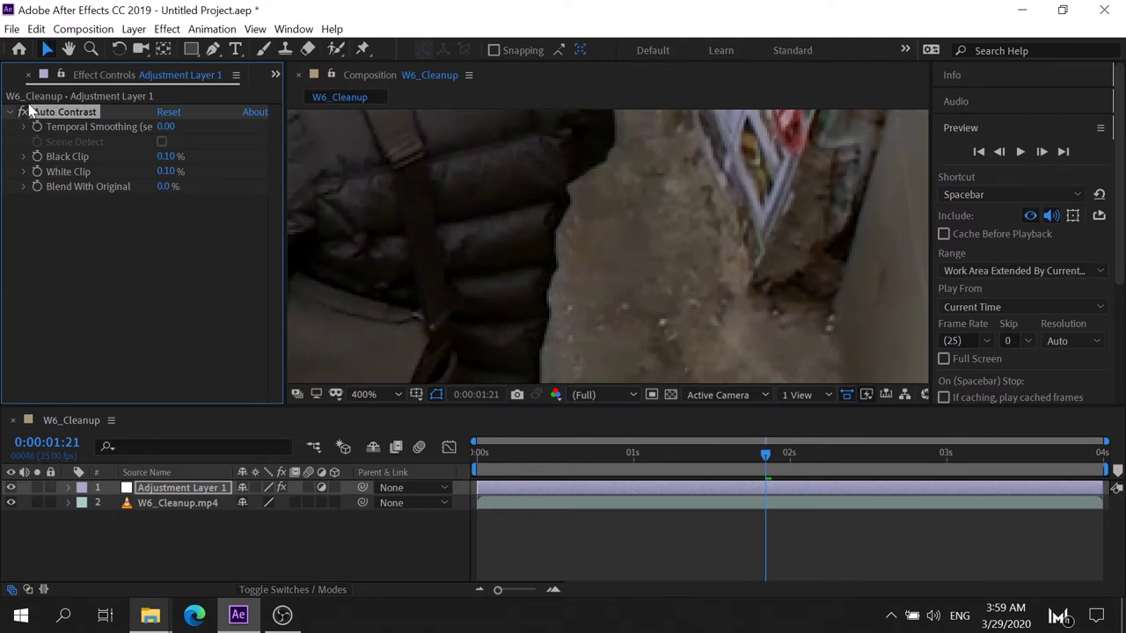
{"action": "key", "text": "Delete"}
- Apply Auto Levels, centre the close-up on the jacket, then delete Auto Levels
{"action": "left_click", "coordinate": [166, 29]}
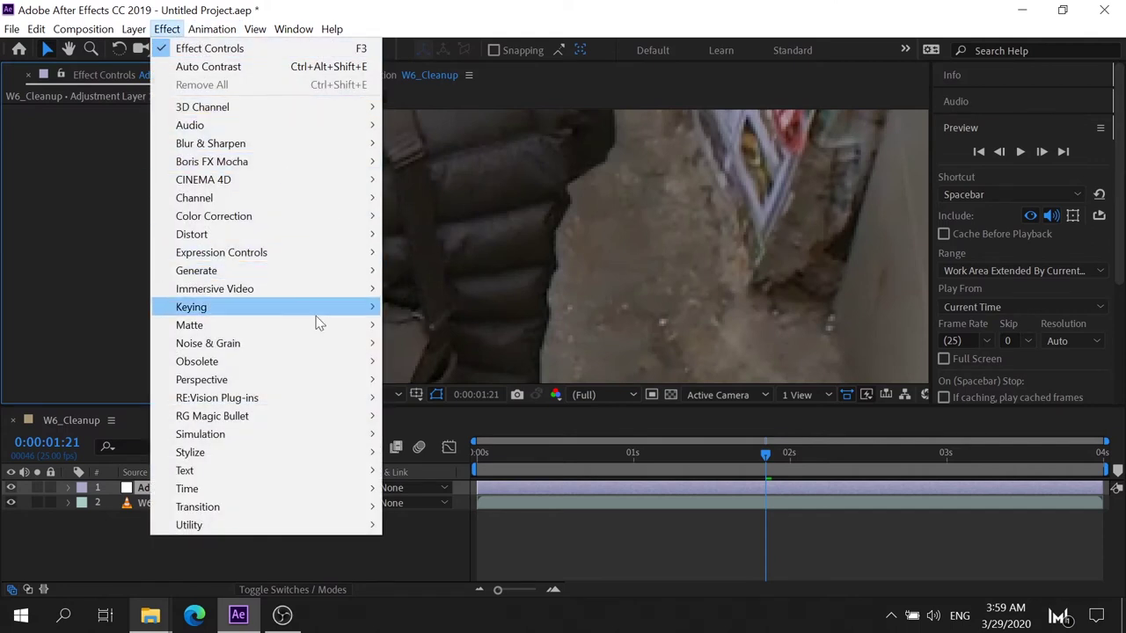
{"action": "mouse_move", "coordinate": [340, 214]}
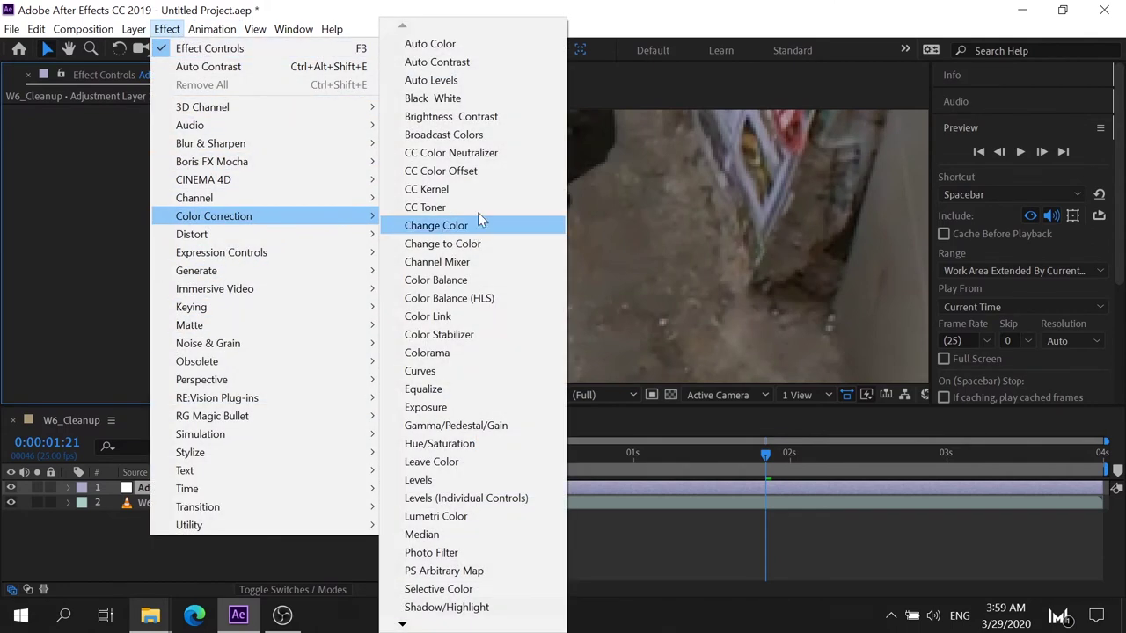
{"action": "left_click", "coordinate": [499, 82]}
{"action": "scroll", "coordinate": [654, 238], "scroll_direction": "down", "scroll_amount": 3}
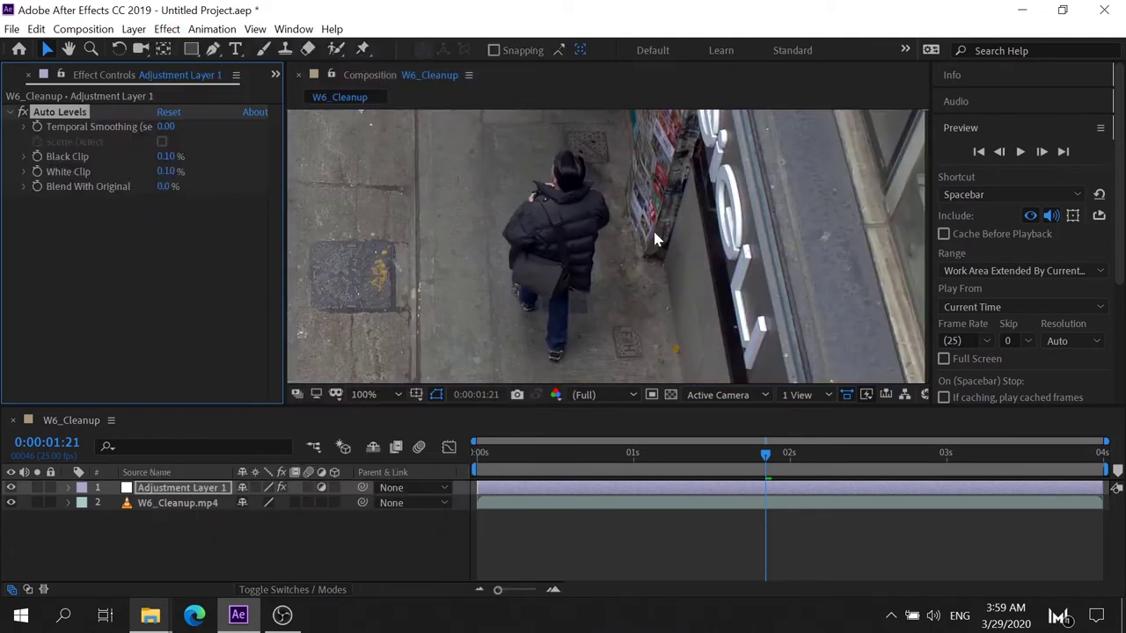
{"action": "scroll", "coordinate": [629, 224], "scroll_direction": "up", "scroll_amount": 3}
{"action": "left_click_drag", "start_coordinate": [710, 234], "coordinate": [870, 364]}
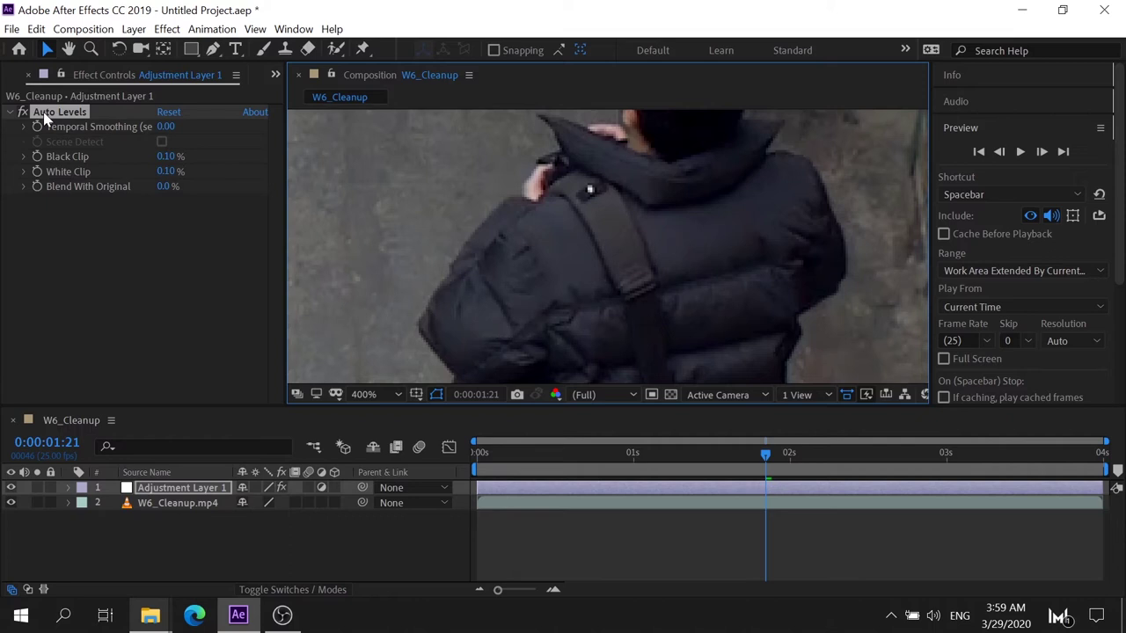
{"action": "key", "text": "Delete"}
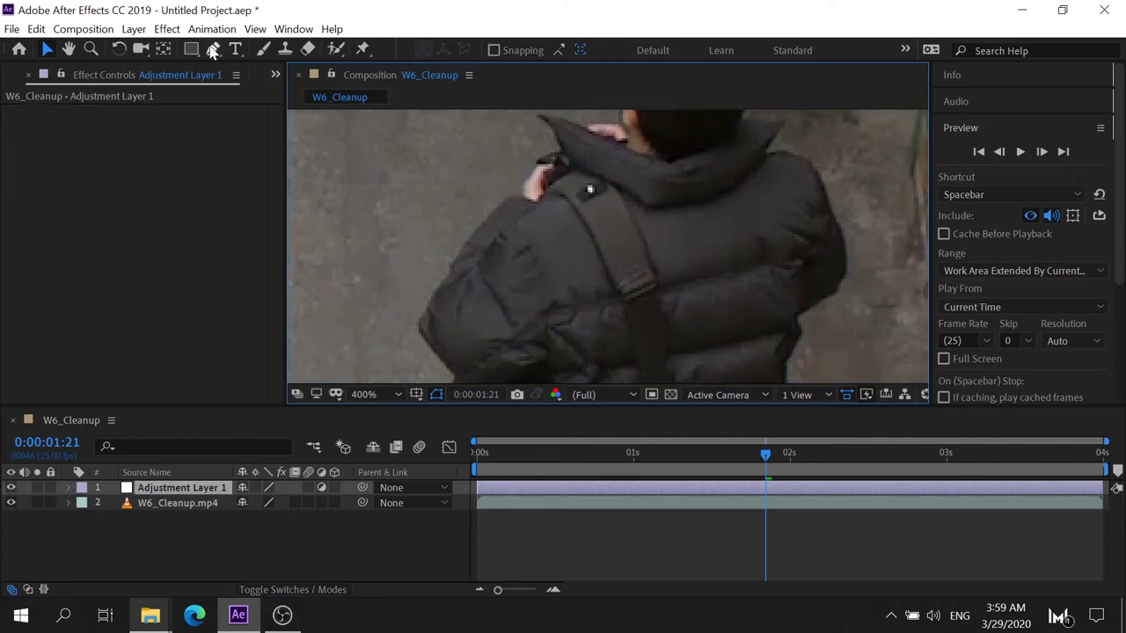
{"action": "left_click", "coordinate": [167, 29]}
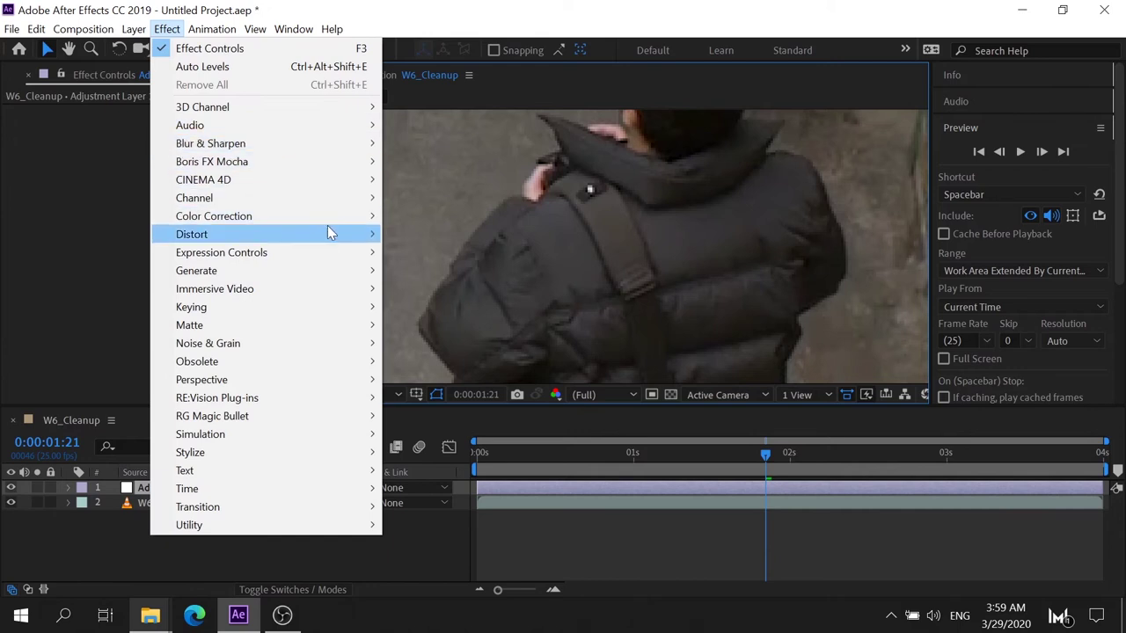
- Choose Color Correction > Brightness & Contrast, leaving Brightness and Contrast at 0
{"action": "mouse_move", "coordinate": [343, 217]}
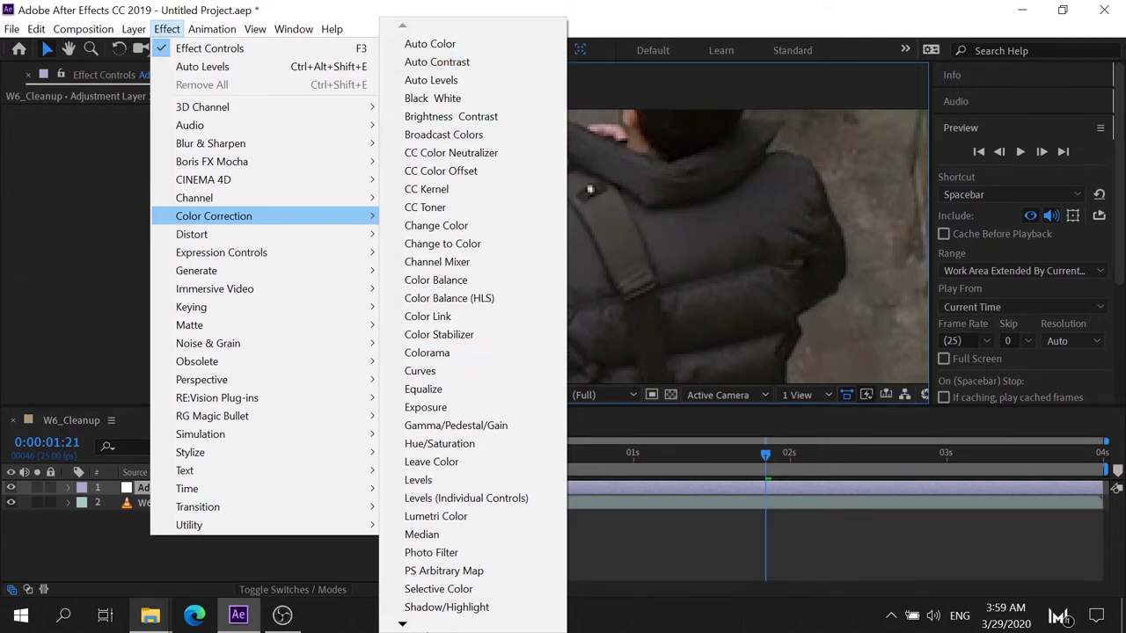
{"action": "mouse_move", "coordinate": [402, 625]}
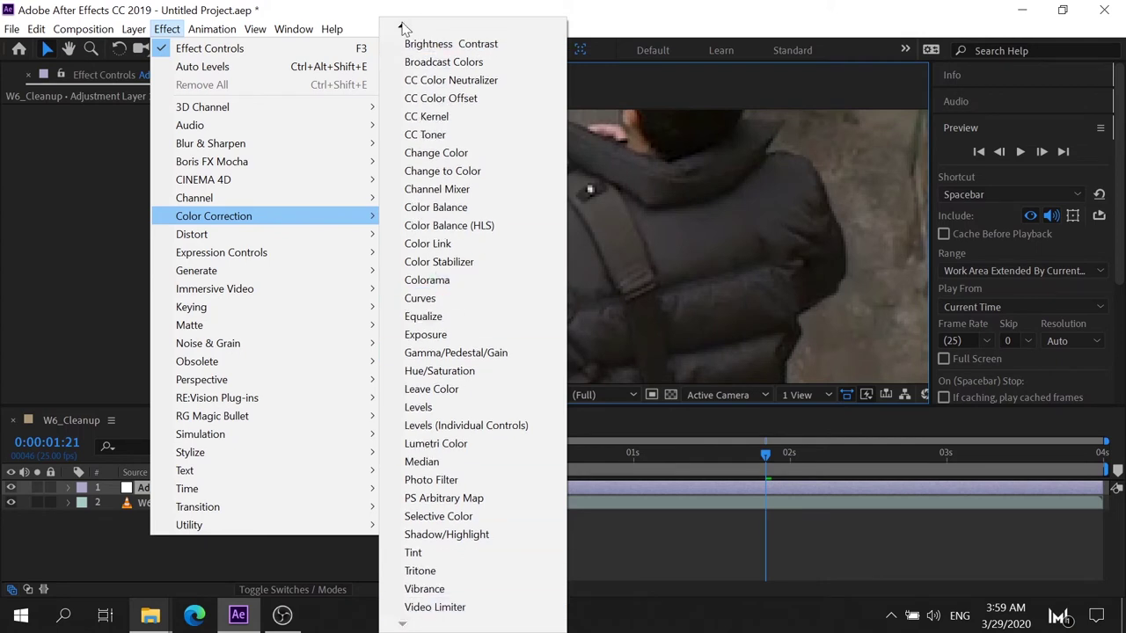
{"action": "mouse_move", "coordinate": [402, 26]}
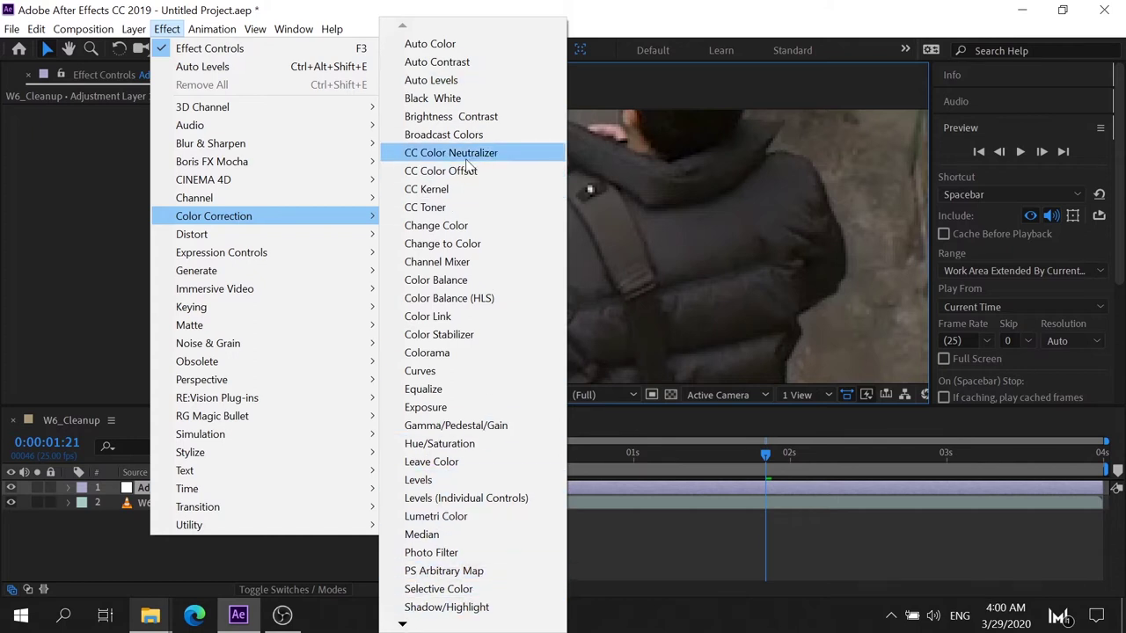
{"action": "left_click", "coordinate": [502, 123]}
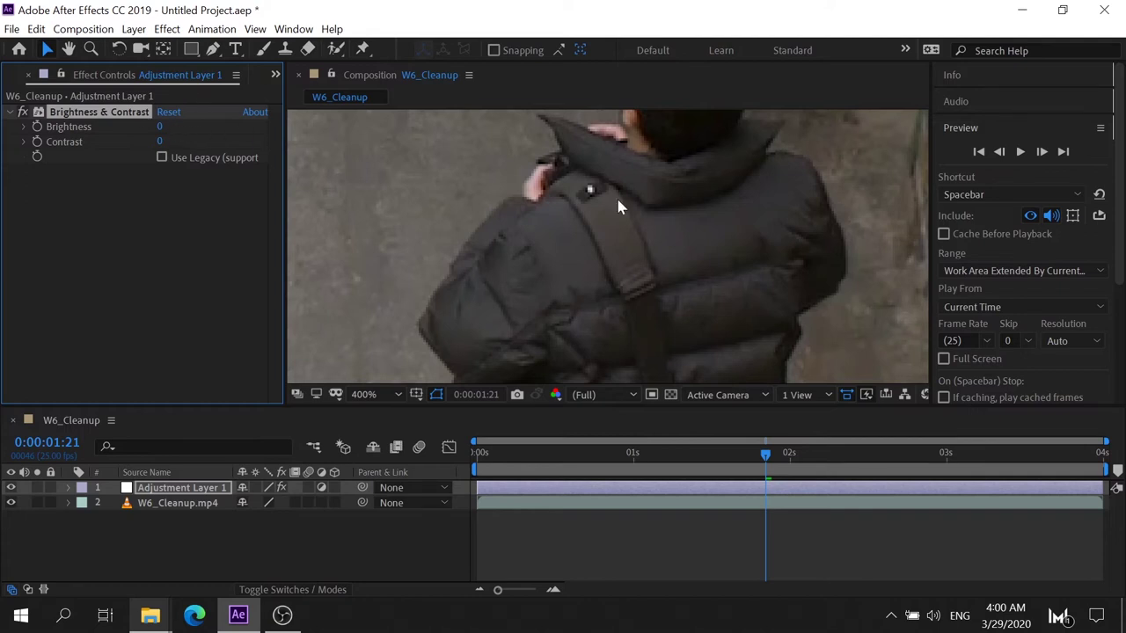
- Pan the close-up to the sign and scrub Brightness up to 93 and back down
{"action": "mouse_move", "coordinate": [643, 267]}
{"action": "left_mouse_down"}
{"action": "mouse_move", "coordinate": [490, 288]}
{"action": "mouse_move", "coordinate": [515, 304]}
{"action": "left_mouse_up"}
{"action": "scroll", "coordinate": [543, 287], "scroll_direction": "down", "scroll_amount": 6}
{"action": "scroll", "coordinate": [543, 287], "scroll_direction": "up", "scroll_amount": 6}
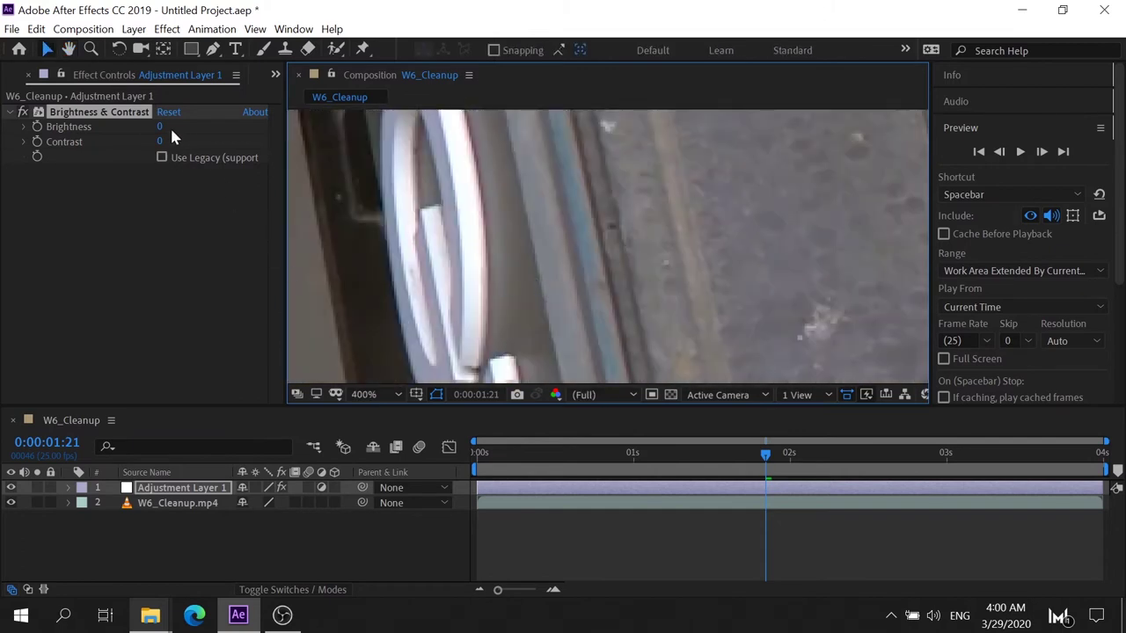
{"action": "left_click_drag", "start_coordinate": [159, 127], "coordinate": [240, 131]}
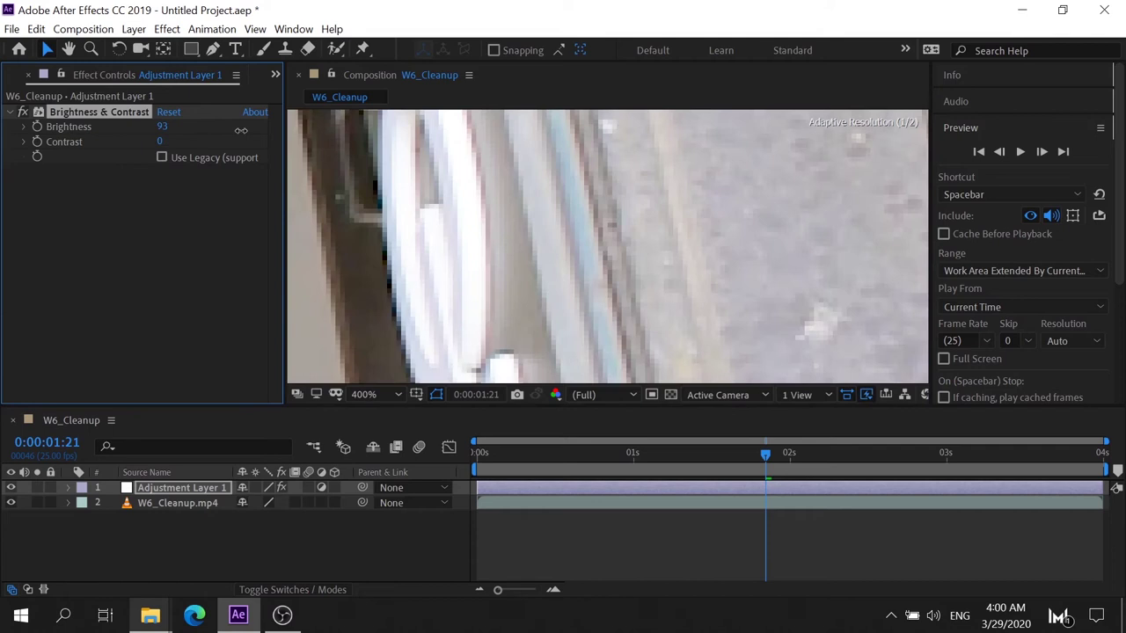
{"action": "mouse_move", "coordinate": [240, 130]}
{"action": "left_mouse_down"}
{"action": "mouse_move", "coordinate": [158, 142]}
{"action": "mouse_move", "coordinate": [343, 149]}
{"action": "left_mouse_up"}
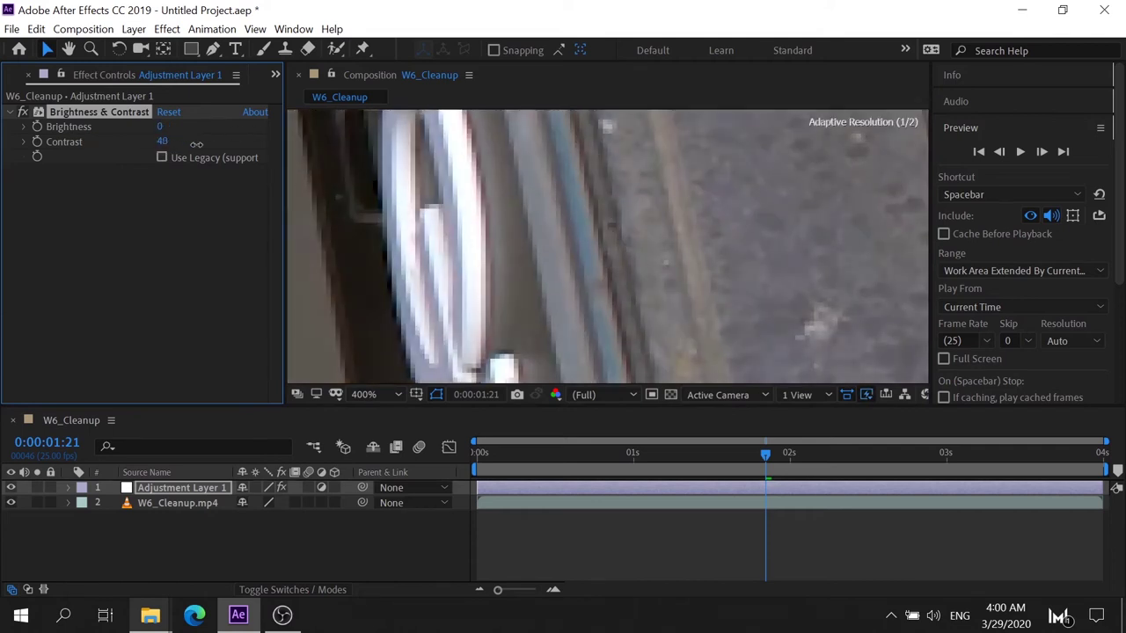
- Set Contrast to 0, raise it back to 100, then delete Brightness & Contrast
{"action": "scroll", "coordinate": [510, 183], "scroll_direction": "down", "scroll_amount": 2}
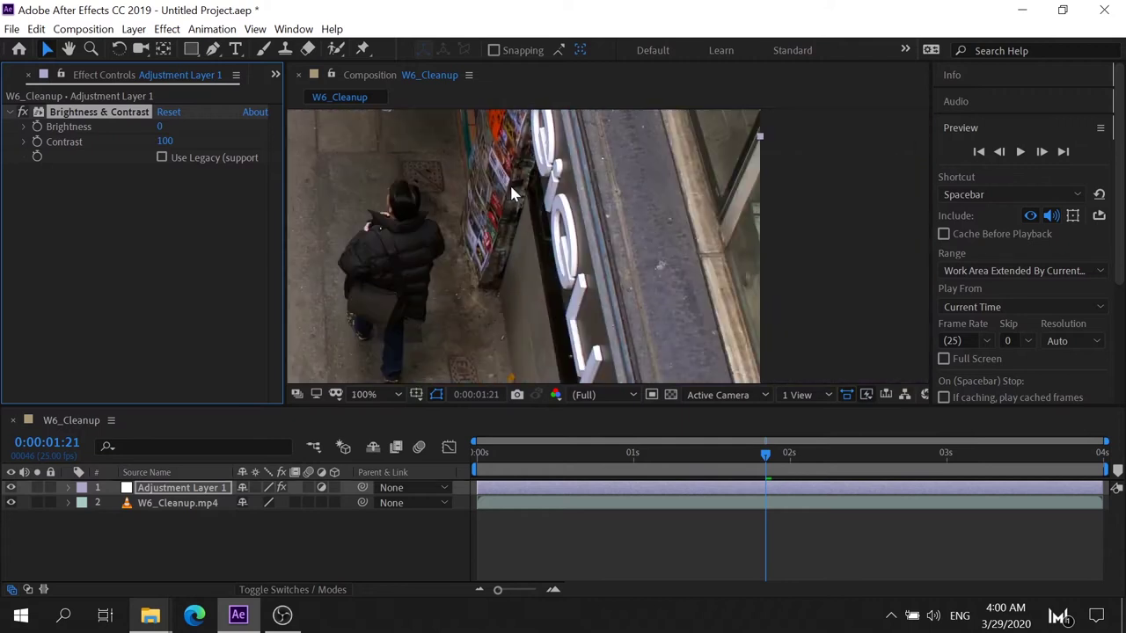
{"action": "scroll", "coordinate": [509, 188], "scroll_direction": "down", "scroll_amount": 3}
{"action": "scroll", "coordinate": [508, 188], "scroll_direction": "down", "scroll_amount": 2}
{"action": "scroll", "coordinate": [508, 188], "scroll_direction": "up", "scroll_amount": 4}
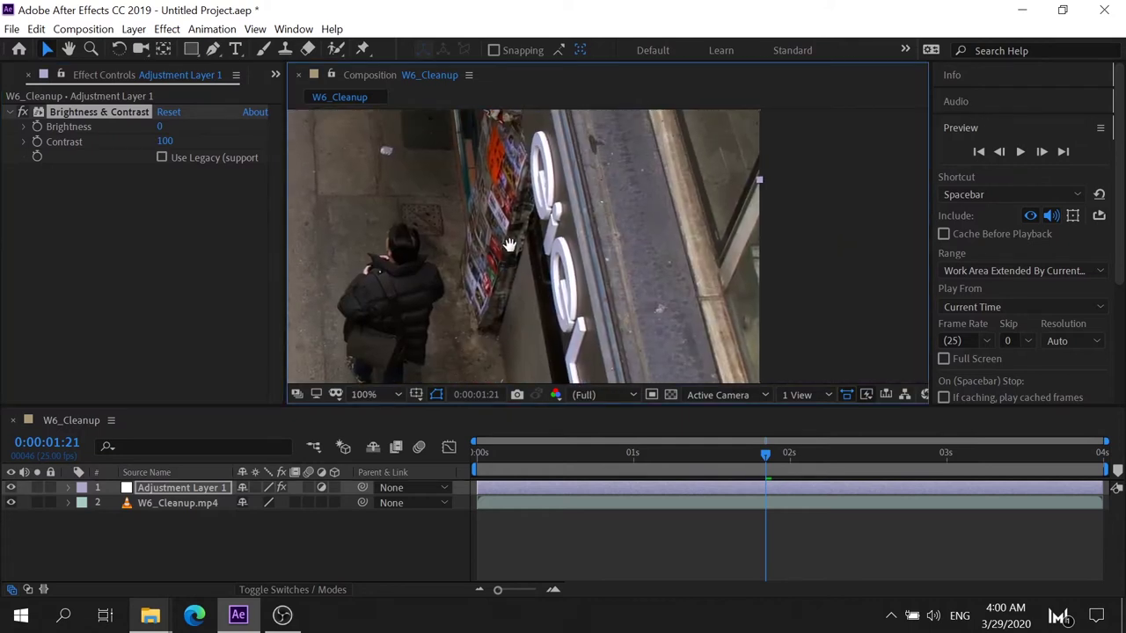
{"action": "scroll", "coordinate": [508, 188], "scroll_direction": "up", "scroll_amount": 4}
{"action": "left_click", "coordinate": [169, 142]}
{"action": "type", "text": "0"}
{"action": "key", "text": "Return"}
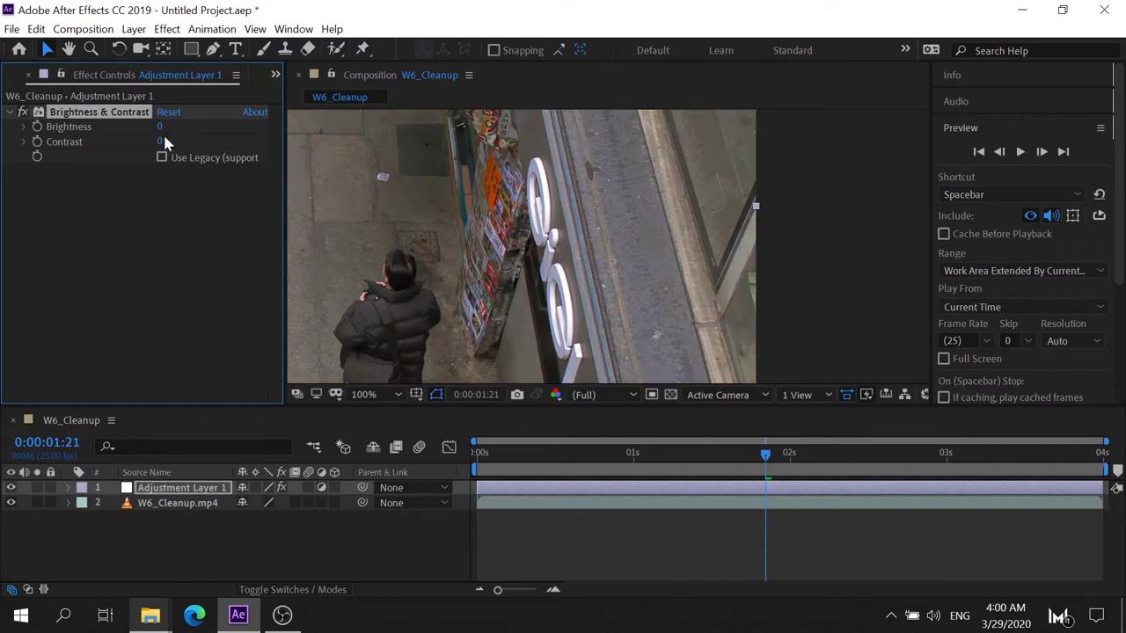
{"action": "mouse_move", "coordinate": [164, 141]}
{"action": "left_mouse_down"}
{"action": "mouse_move", "coordinate": [554, 165]}
{"action": "mouse_move", "coordinate": [736, 161]}
{"action": "left_mouse_up"}
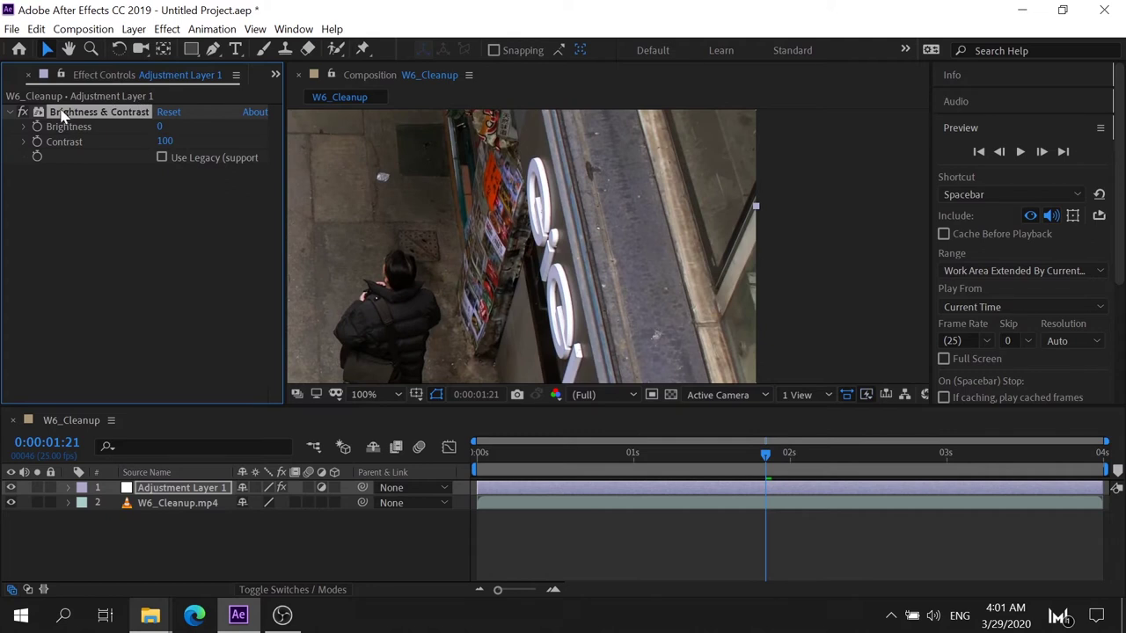
{"action": "key", "text": "Delete"}
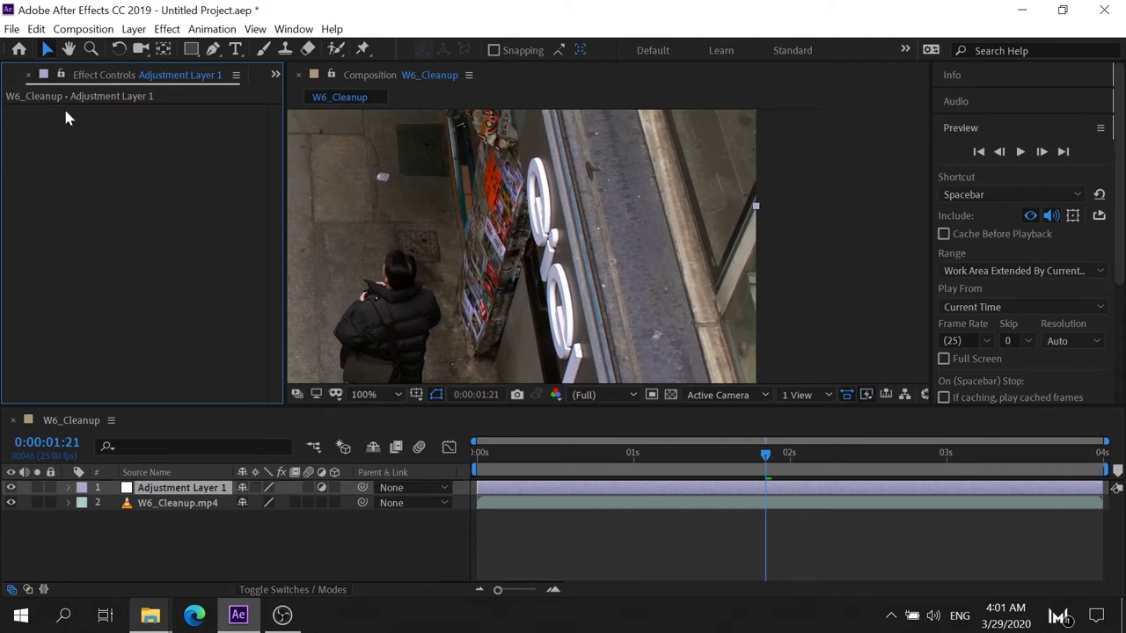
- Apply Color Balance (HLS) and pan the footage to show the shop rack
{"action": "left_click", "coordinate": [174, 31]}
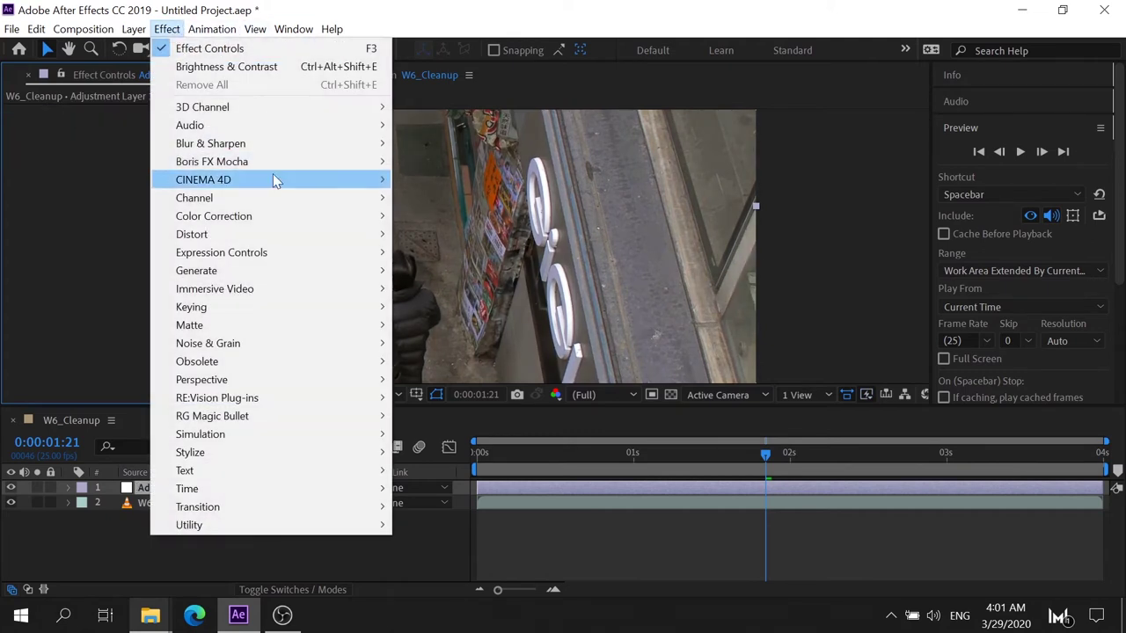
{"action": "mouse_move", "coordinate": [351, 215]}
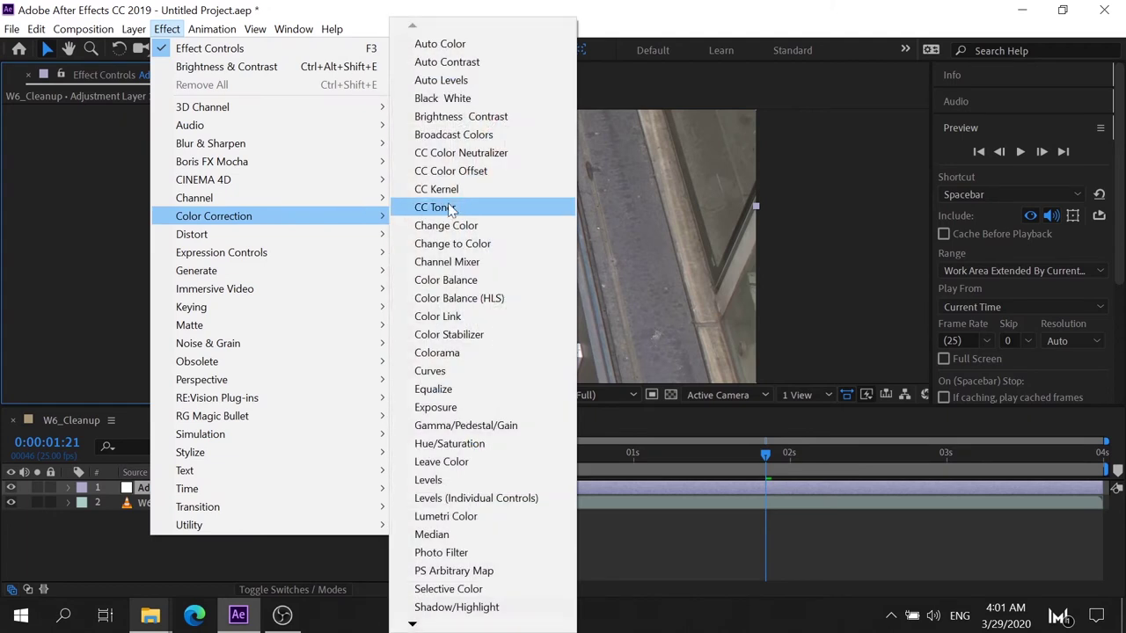
{"action": "left_click", "coordinate": [495, 298]}
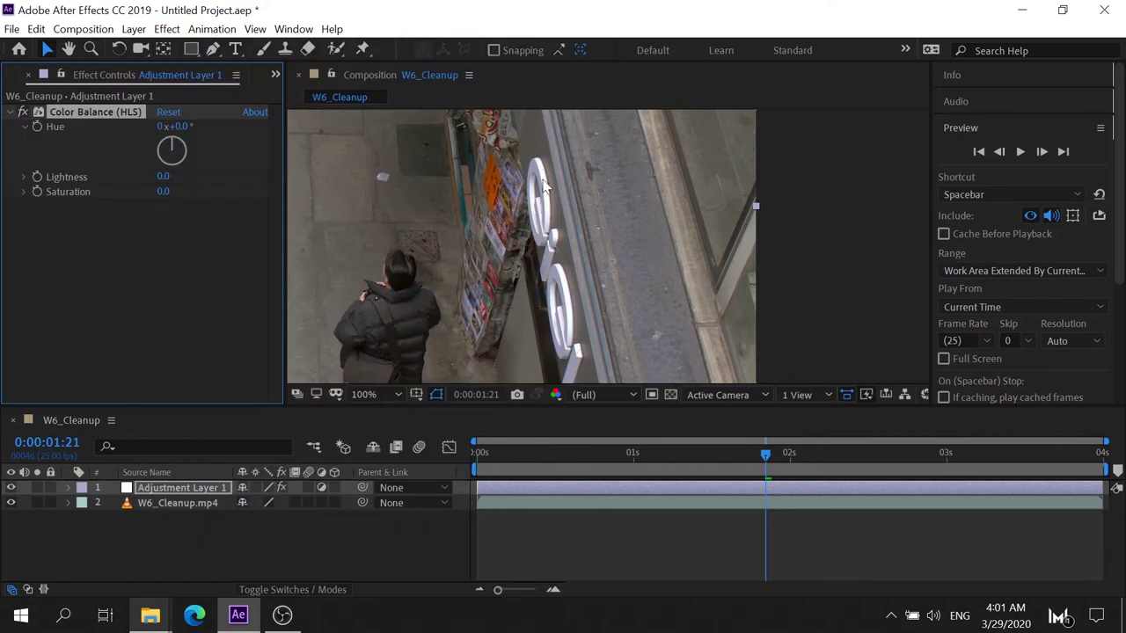
{"action": "scroll", "coordinate": [494, 267], "scroll_direction": "up", "scroll_amount": 4}
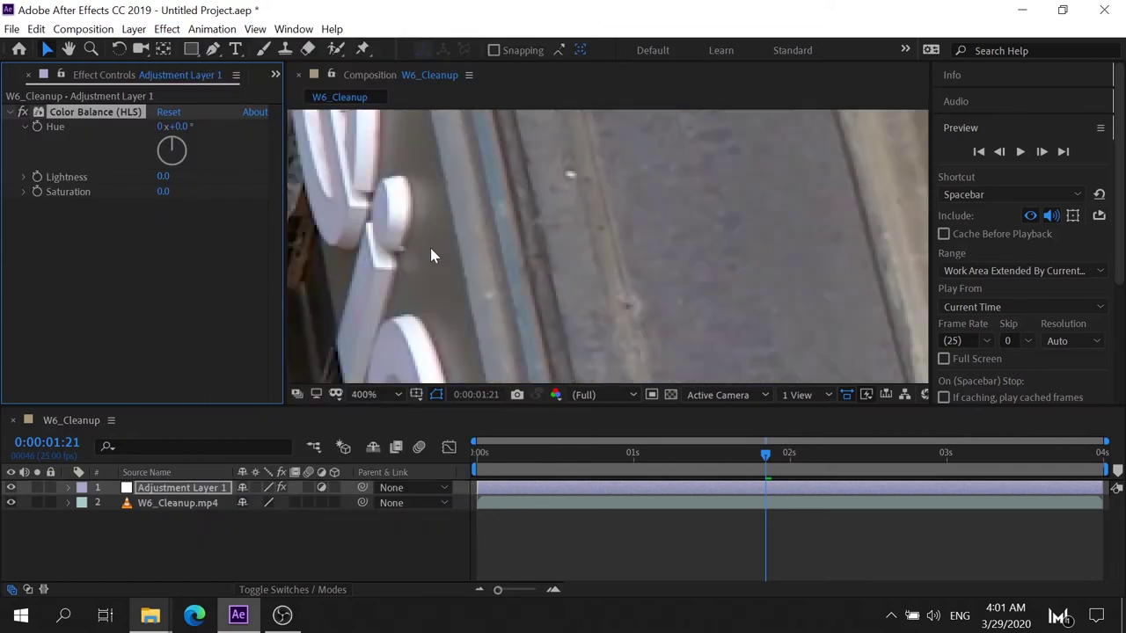
{"action": "scroll", "coordinate": [431, 252], "scroll_direction": "down", "scroll_amount": 2}
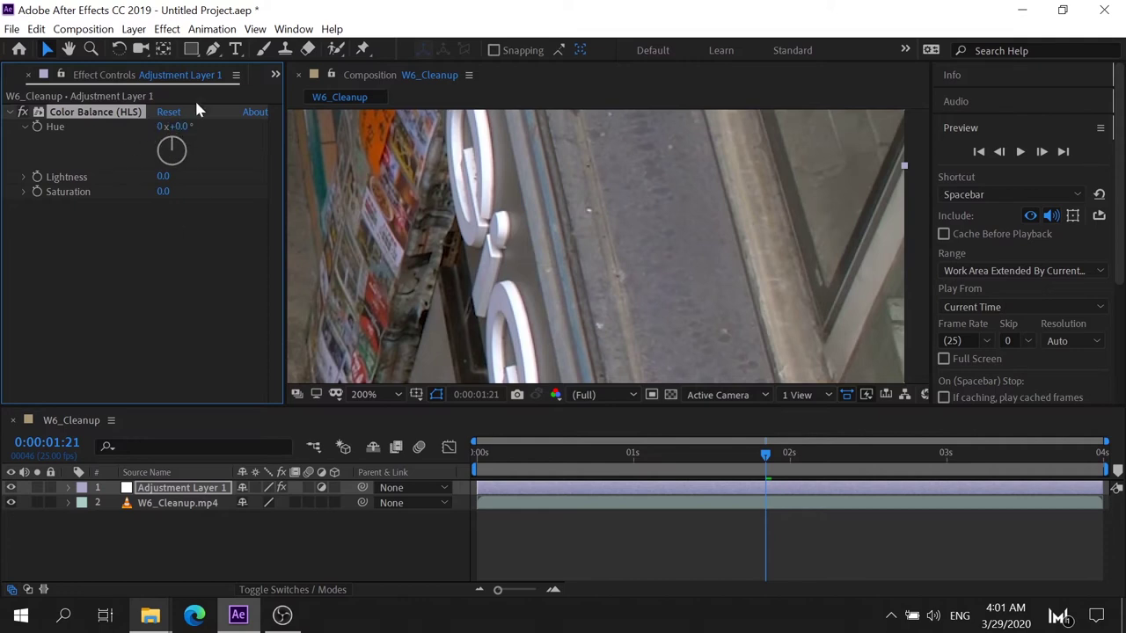
{"action": "left_click_drag", "start_coordinate": [433, 191], "coordinate": [493, 166]}
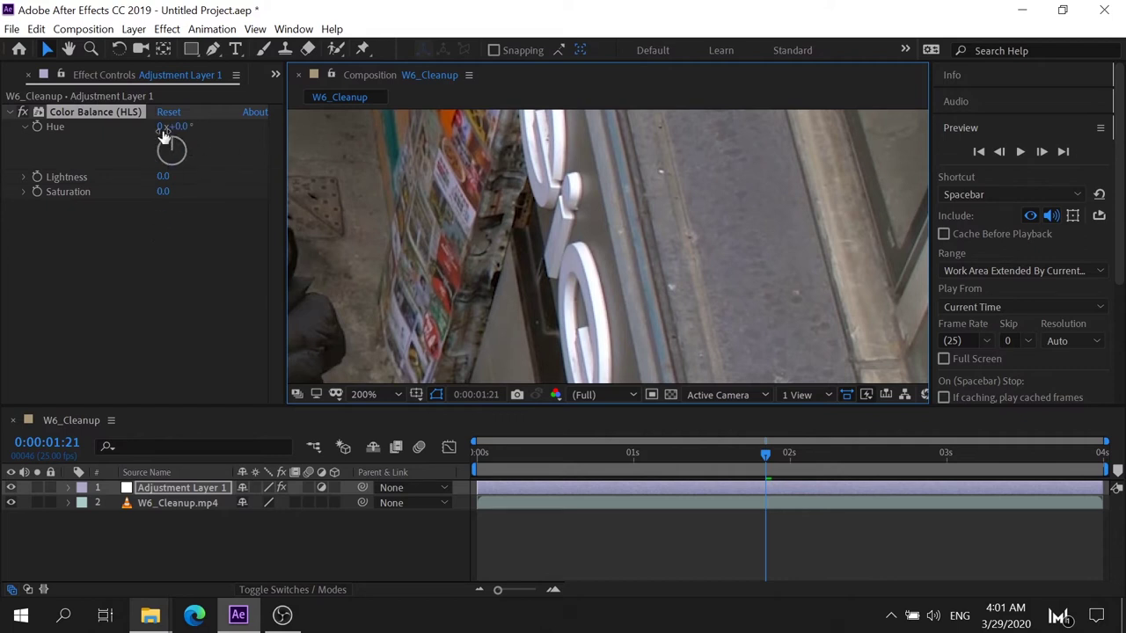
- Shift Hue, raise Lightness and Saturation to 83, reset to defaults, then delete the effect
{"action": "mouse_move", "coordinate": [182, 129]}
{"action": "left_mouse_down"}
{"action": "mouse_move", "coordinate": [222, 119]}
{"action": "mouse_move", "coordinate": [146, 119]}
{"action": "mouse_move", "coordinate": [285, 124]}
{"action": "mouse_move", "coordinate": [237, 121]}
{"action": "left_mouse_up"}
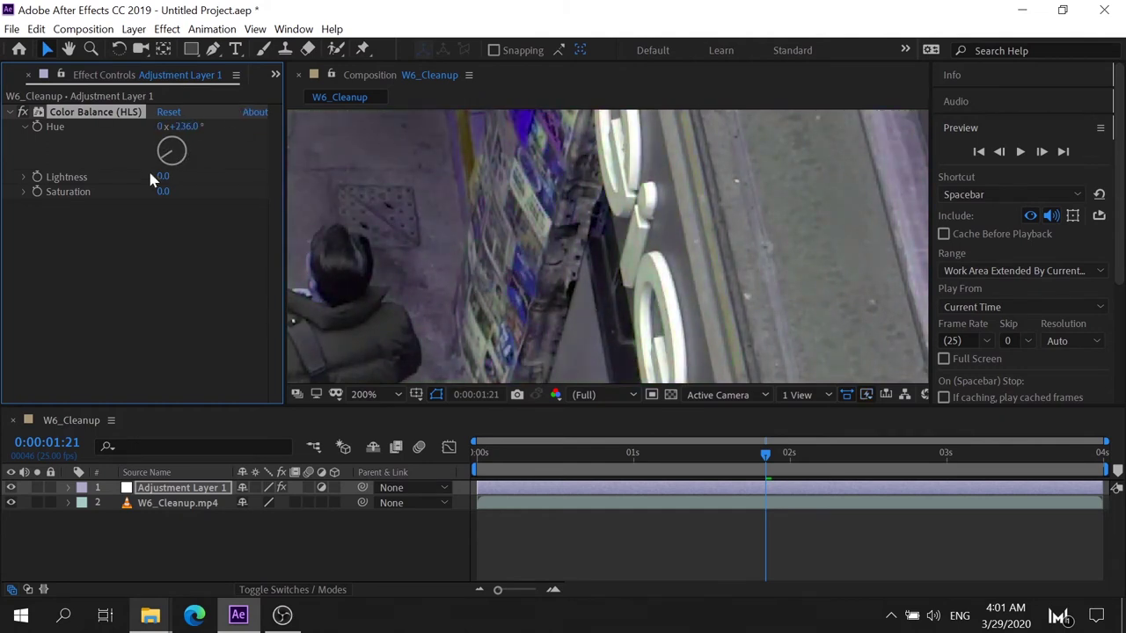
{"action": "mouse_move", "coordinate": [163, 176]}
{"action": "left_mouse_down"}
{"action": "mouse_move", "coordinate": [334, 176]}
{"action": "mouse_move", "coordinate": [218, 204]}
{"action": "left_mouse_up"}
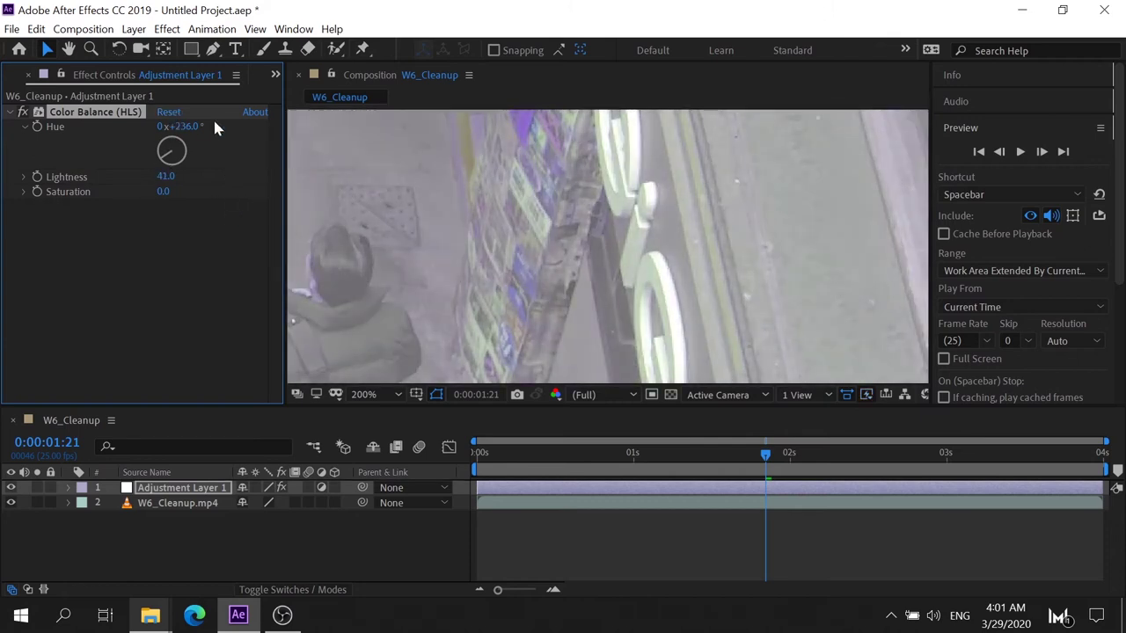
{"action": "mouse_move", "coordinate": [163, 193]}
{"action": "left_mouse_down"}
{"action": "mouse_move", "coordinate": [309, 178]}
{"action": "mouse_move", "coordinate": [734, 272]}
{"action": "left_mouse_up"}
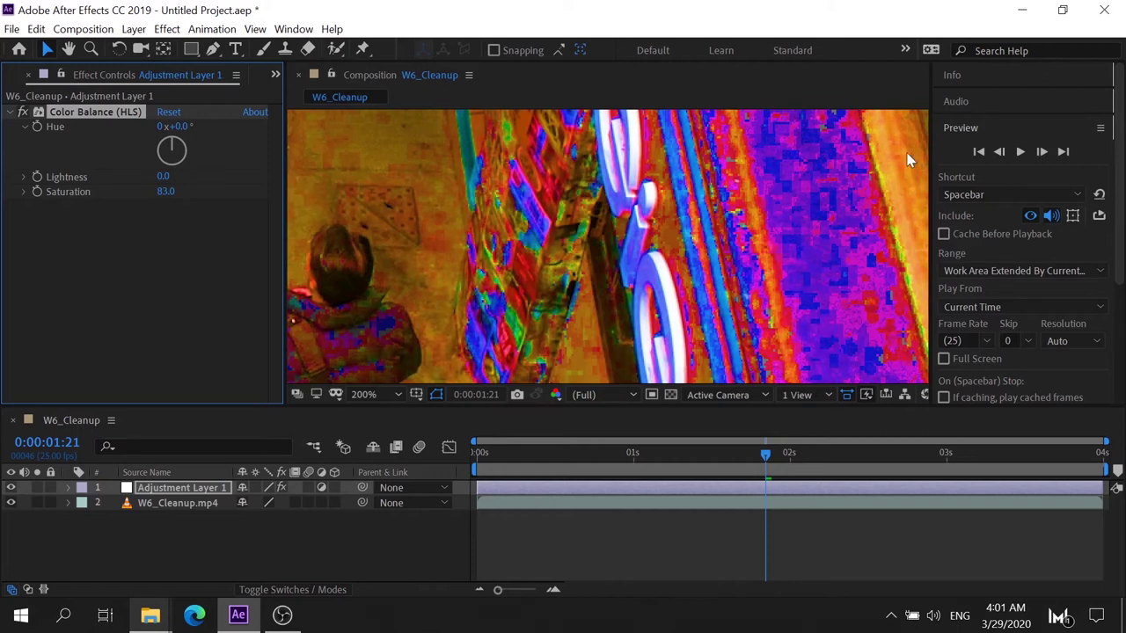
{"action": "left_click", "coordinate": [166, 114]}
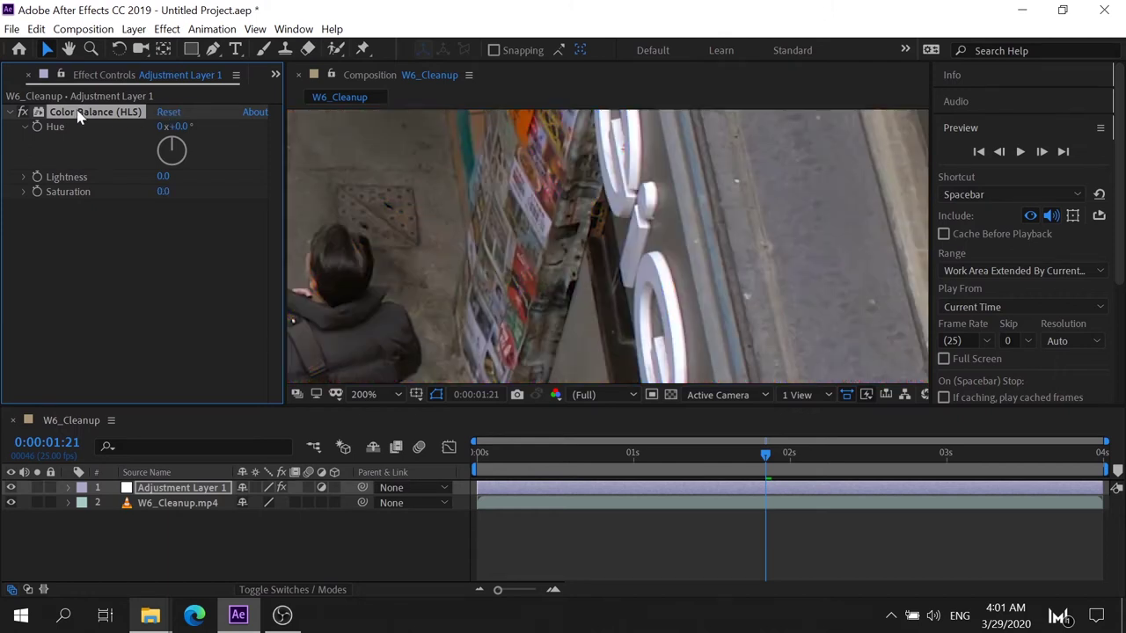
{"action": "key", "text": "Delete"}
- Apply Color Balance and magnify the signs on the right to 400%
{"action": "left_click", "coordinate": [167, 29]}
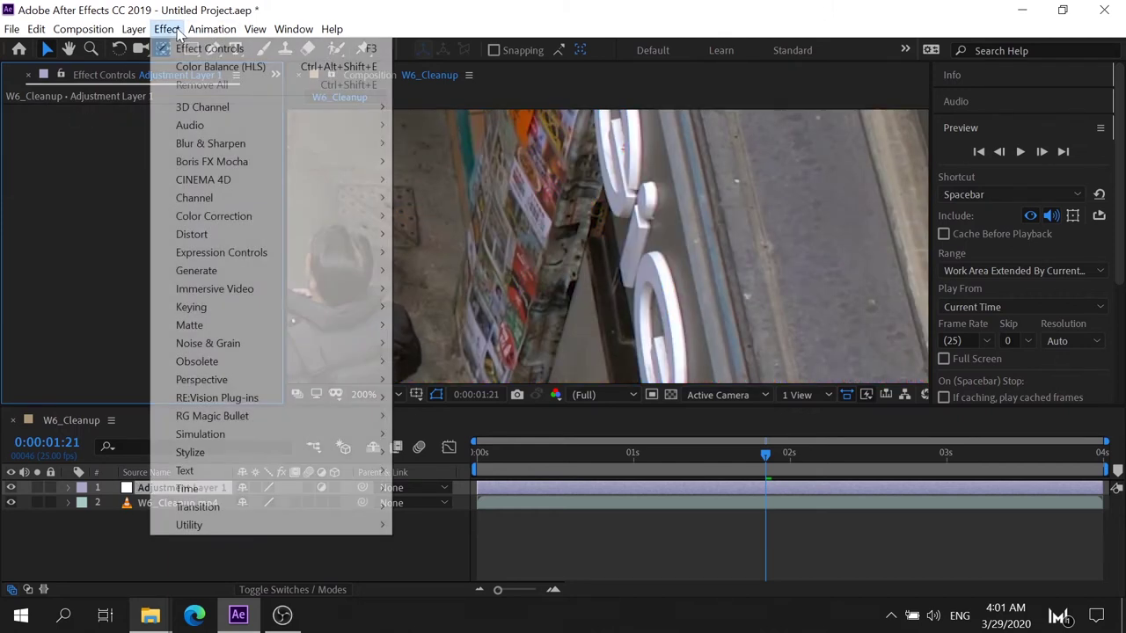
{"action": "mouse_move", "coordinate": [299, 215]}
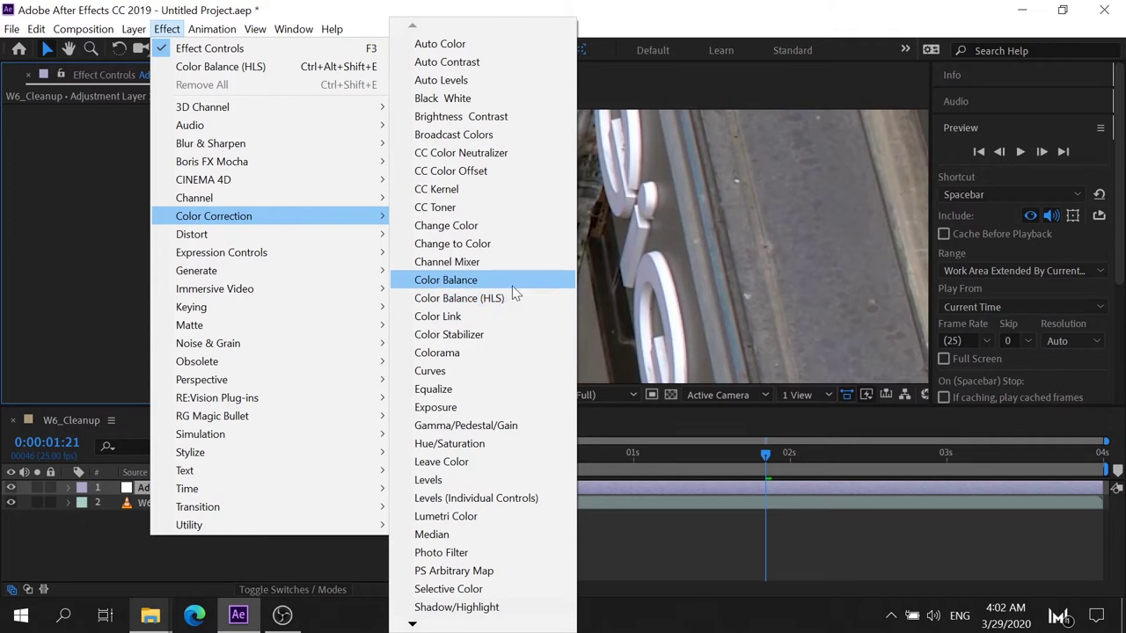
{"action": "left_click", "coordinate": [512, 284]}
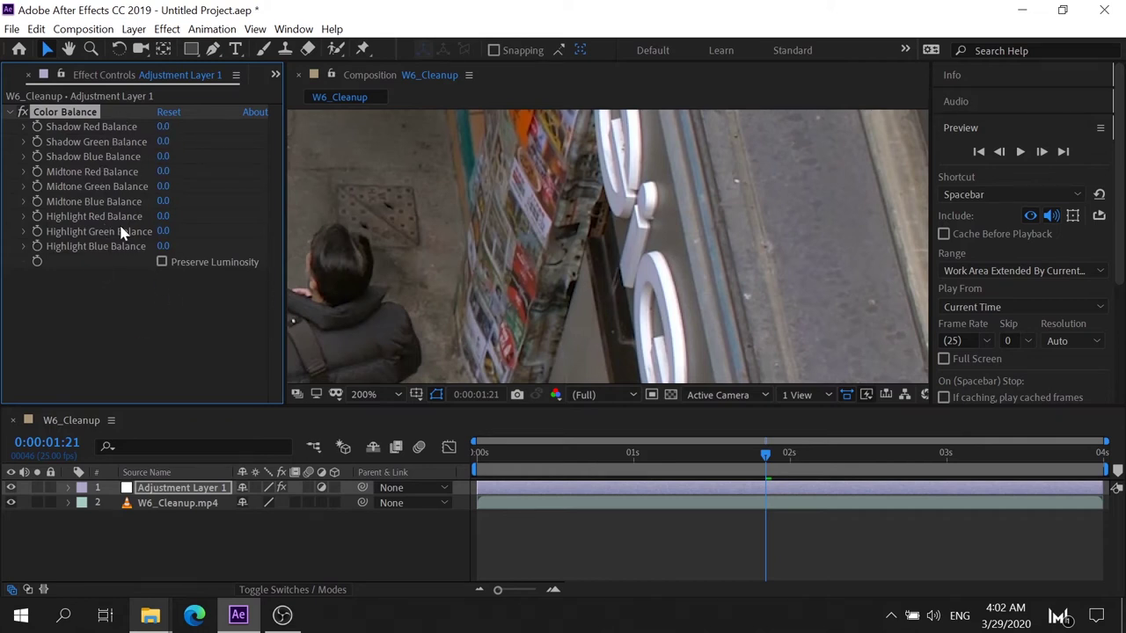
{"action": "mouse_move", "coordinate": [557, 270]}
{"action": "left_mouse_down"}
{"action": "mouse_move", "coordinate": [356, 84]}
{"action": "mouse_move", "coordinate": [472, 294]}
{"action": "mouse_move", "coordinate": [435, 364]}
{"action": "mouse_move", "coordinate": [504, 282]}
{"action": "left_mouse_up"}
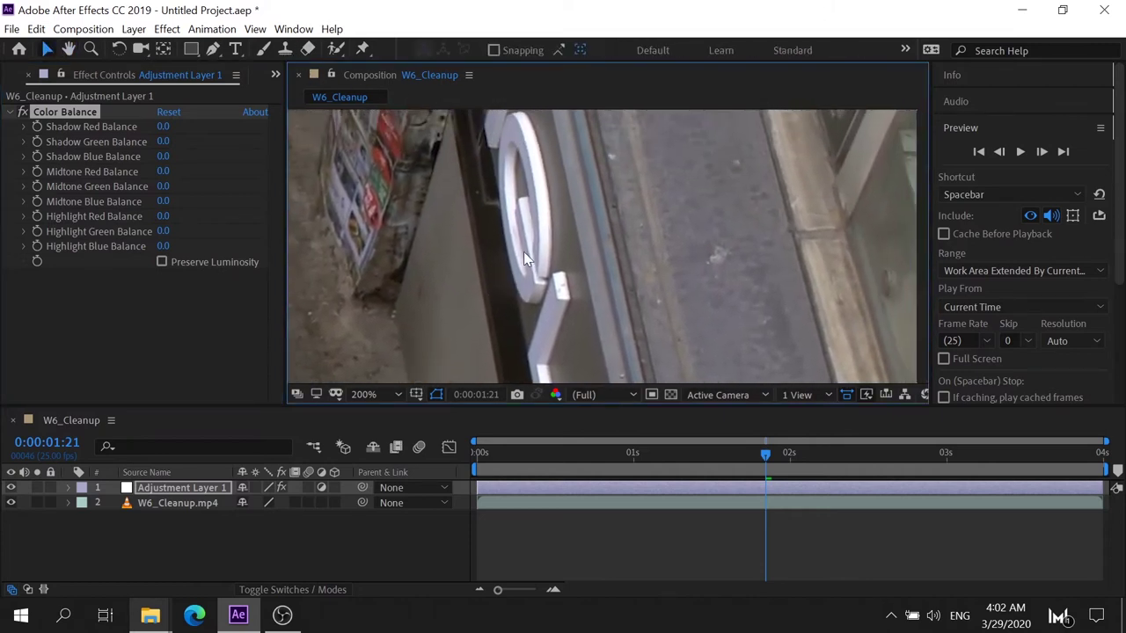
{"action": "key", "text": "period"}
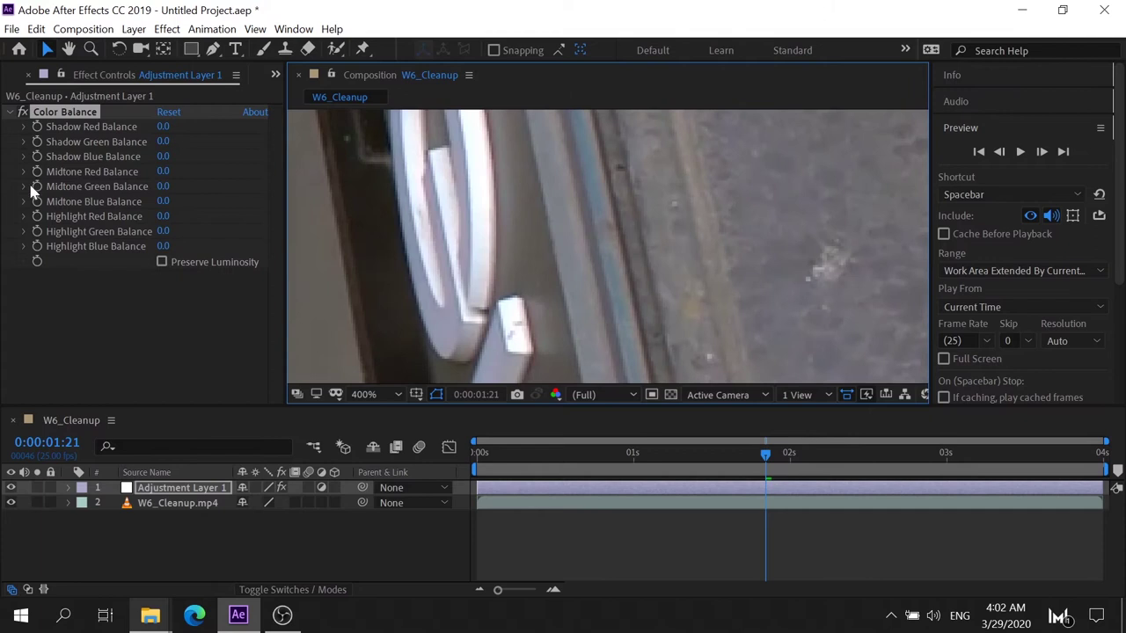
{"action": "left_click_drag", "start_coordinate": [516, 222], "coordinate": [581, 226]}
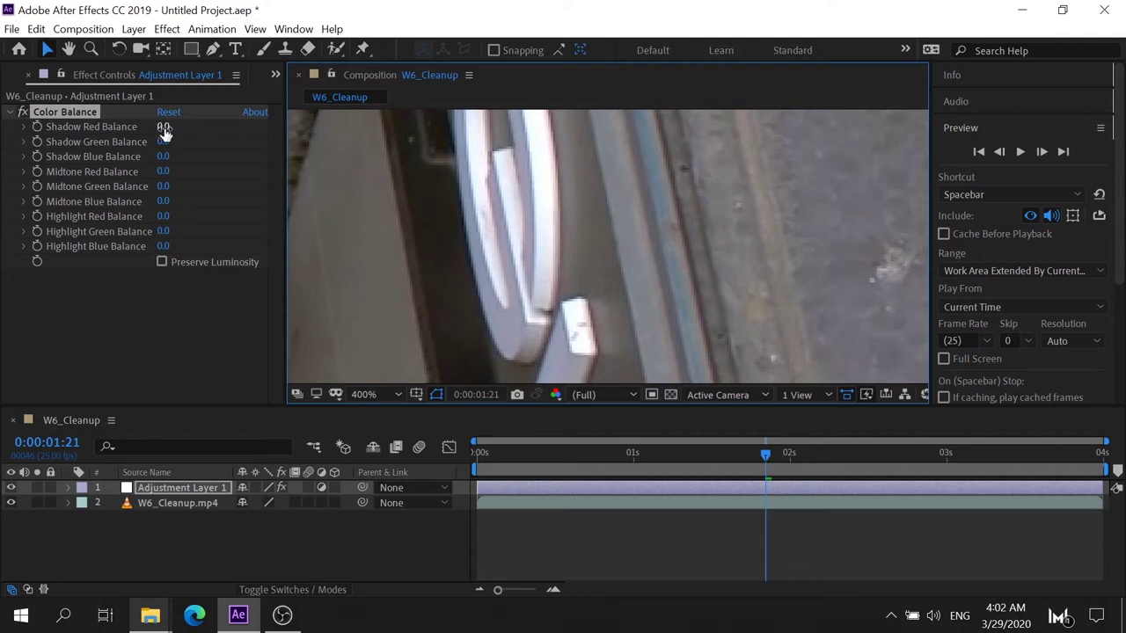
- Raise Shadow Red Balance to 42 and Midtone Green Balance to 39, then reset to 0
{"action": "mouse_move", "coordinate": [164, 128]}
{"action": "left_mouse_down"}
{"action": "mouse_move", "coordinate": [223, 130]}
{"action": "mouse_move", "coordinate": [224, 139]}
{"action": "left_mouse_up"}
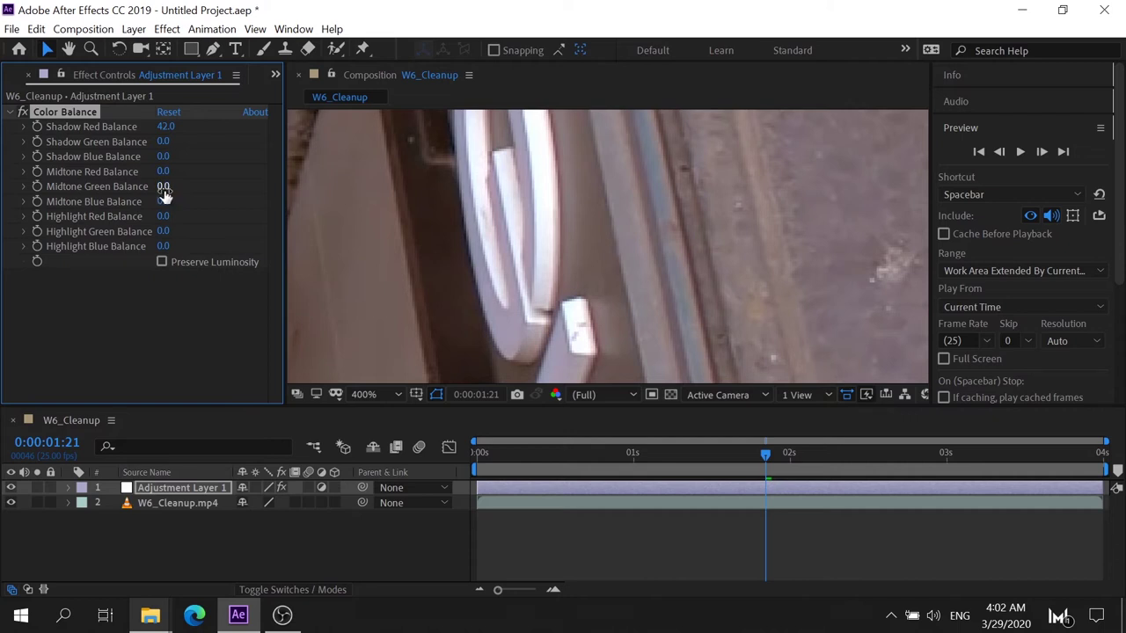
{"action": "left_click_drag", "start_coordinate": [164, 190], "coordinate": [197, 186]}
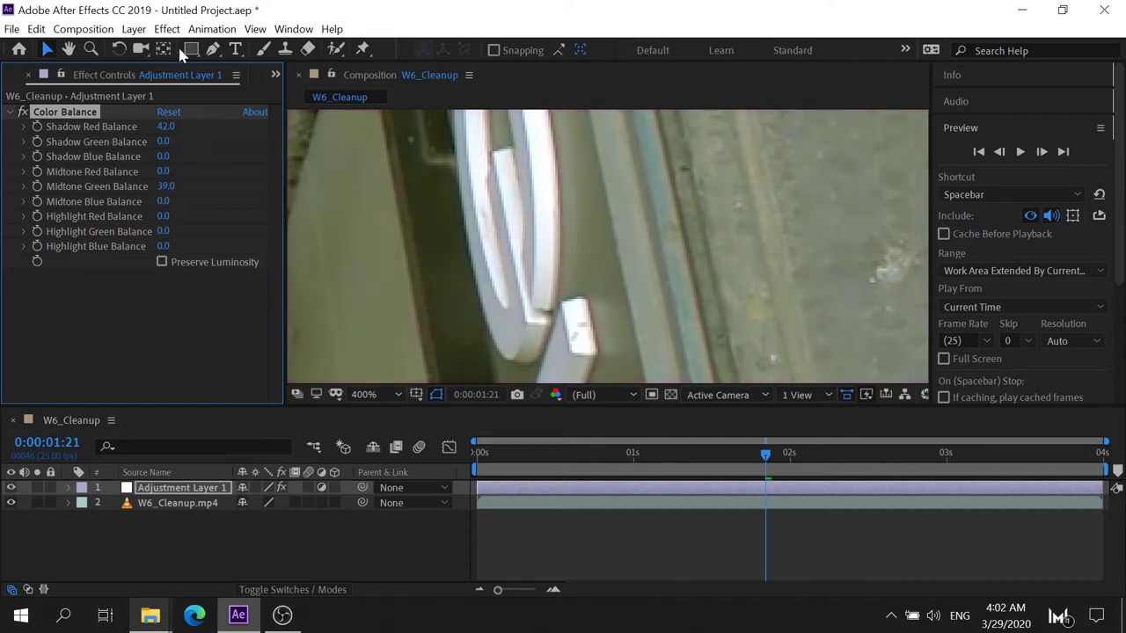
{"action": "left_click", "coordinate": [170, 112]}
{"action": "scroll", "coordinate": [786, 314], "scroll_direction": "down", "scroll_amount": 2}
{"action": "scroll", "coordinate": [735, 255], "scroll_direction": "down", "scroll_amount": 6}
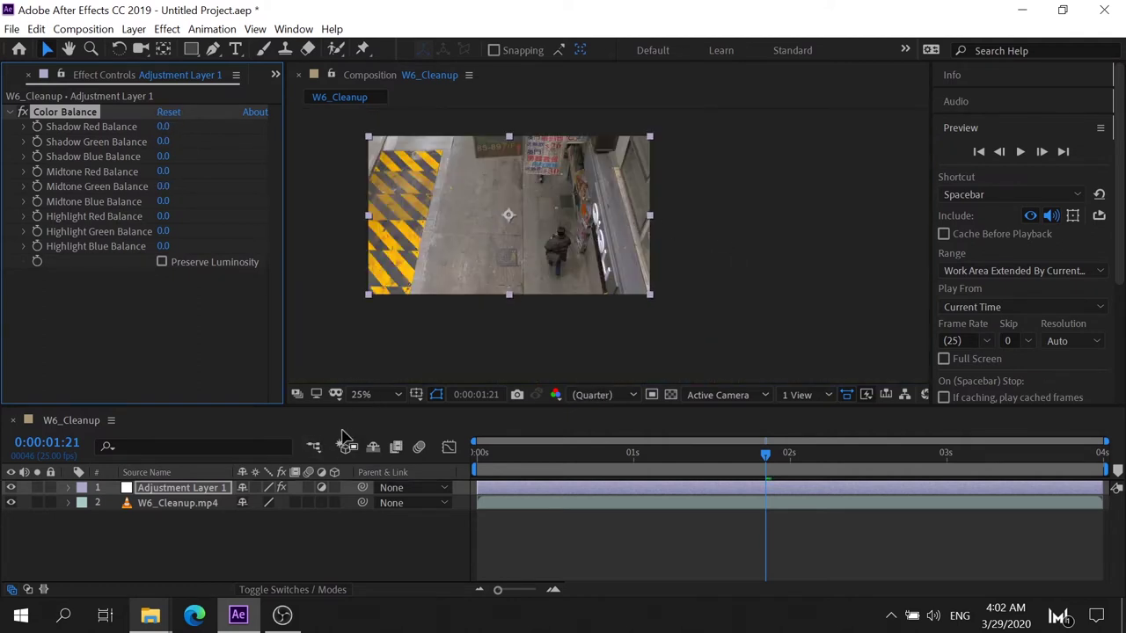
- Set the viewer to Fit up to 100% and delete the Color Balance effect
{"action": "left_click", "coordinate": [385, 393]}
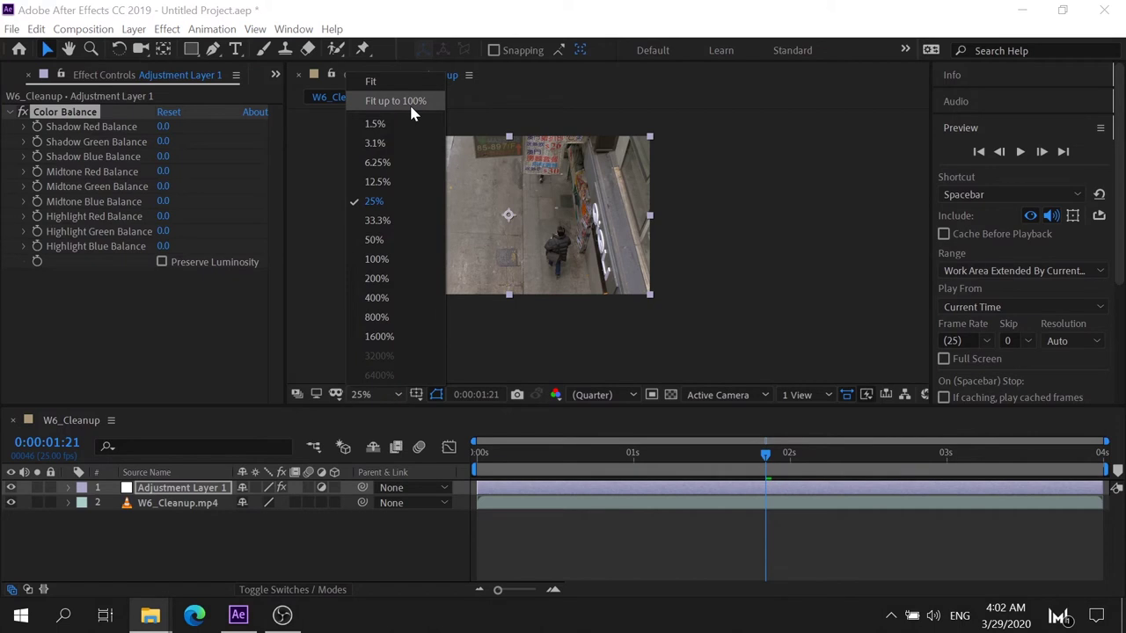
{"action": "left_click", "coordinate": [409, 102]}
{"action": "left_click", "coordinate": [81, 117]}
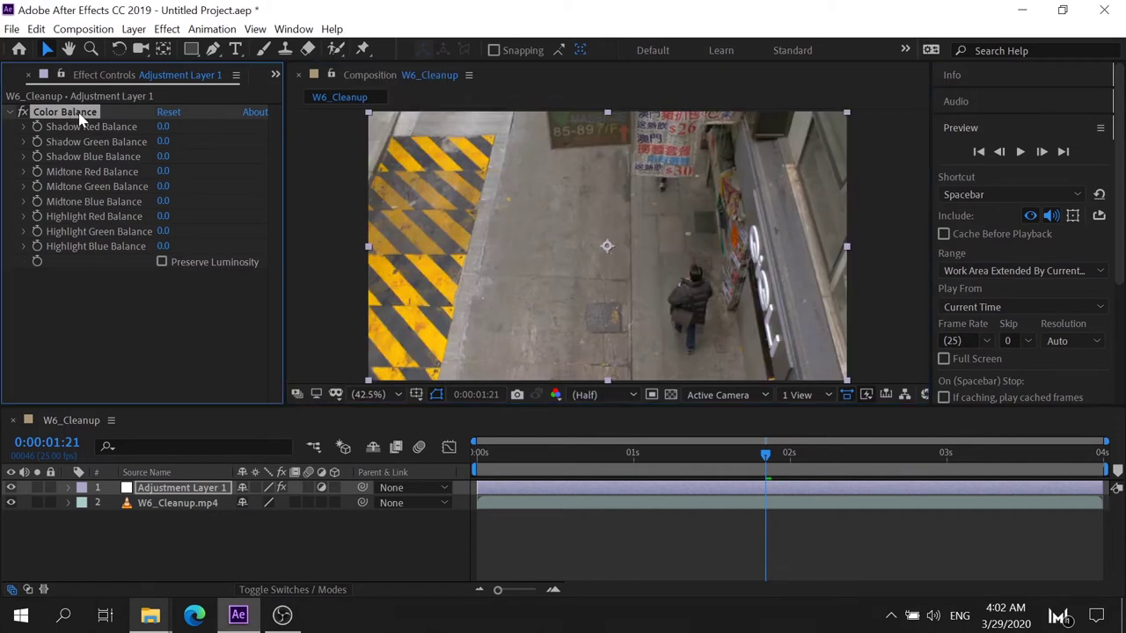
{"action": "key", "text": "Delete"}
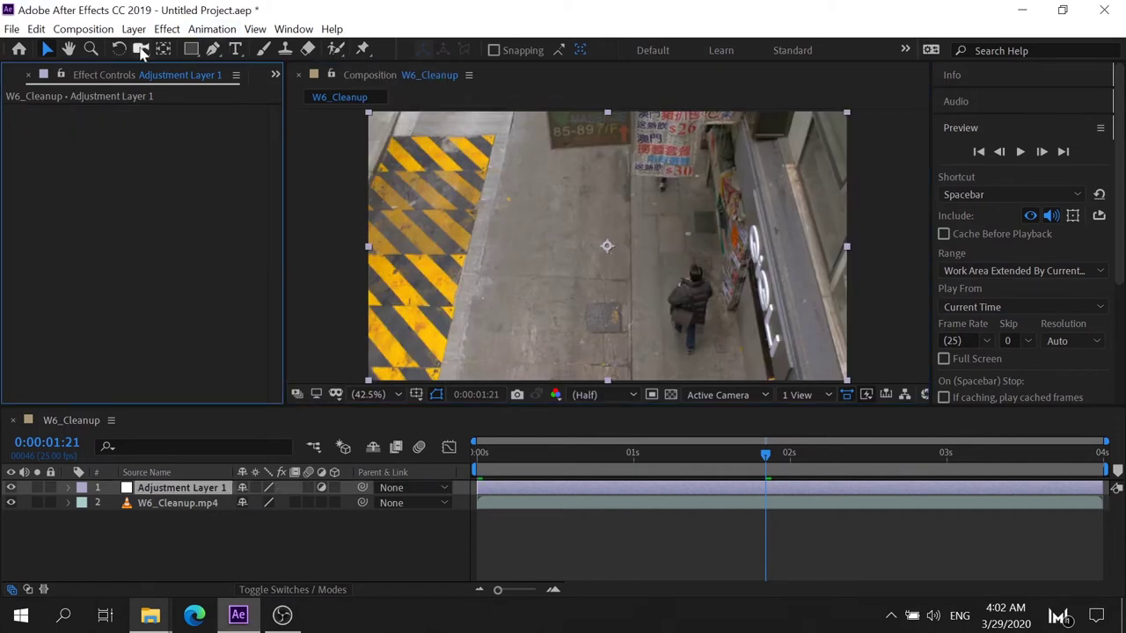
- Apply Color Correction > Curves to Adjustment Layer 1
{"action": "left_click", "coordinate": [167, 29]}
{"action": "mouse_move", "coordinate": [282, 216]}
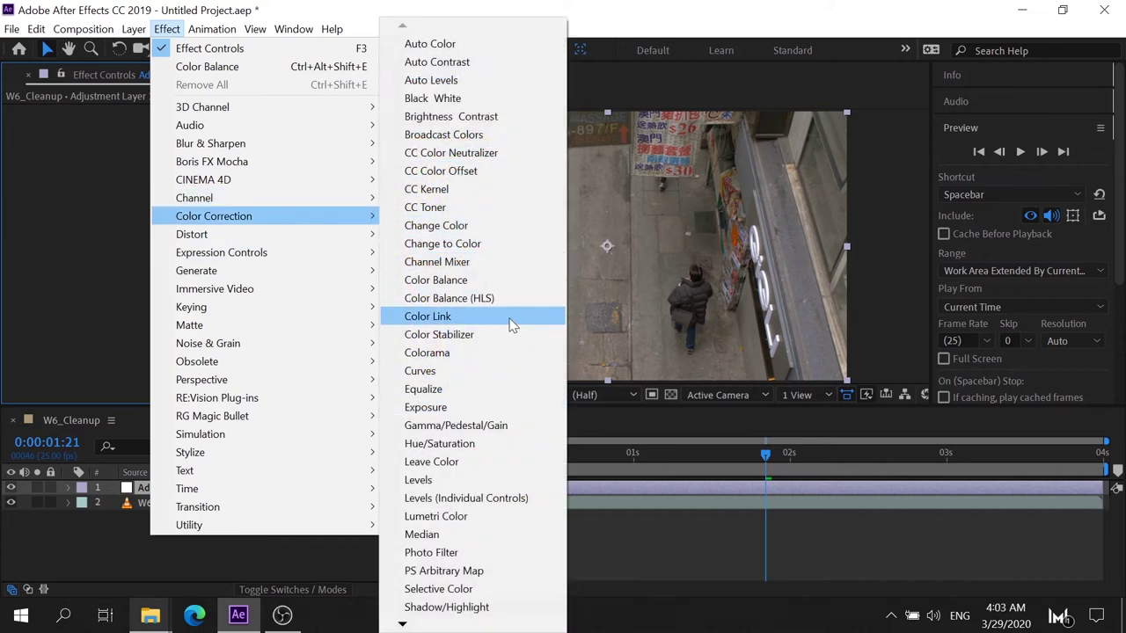
{"action": "left_click", "coordinate": [479, 372]}
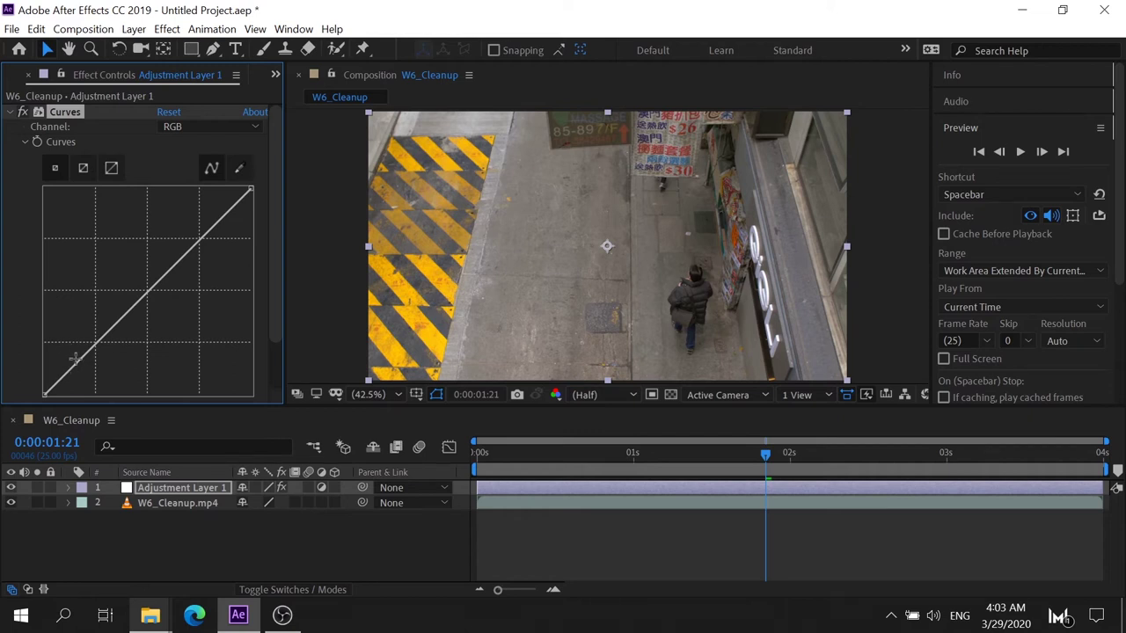
- Try several RGB curve bends, resetting the curve to straight between attempts
{"action": "left_click_drag", "start_coordinate": [77, 369], "coordinate": [78, 387]}
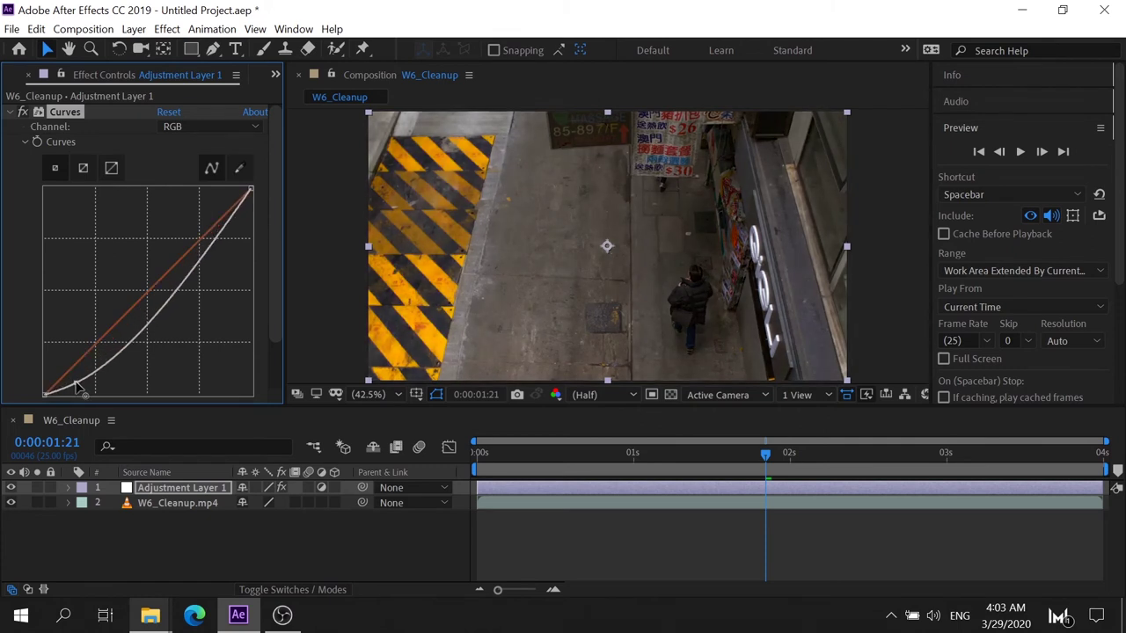
{"action": "left_click_drag", "start_coordinate": [78, 387], "coordinate": [70, 376]}
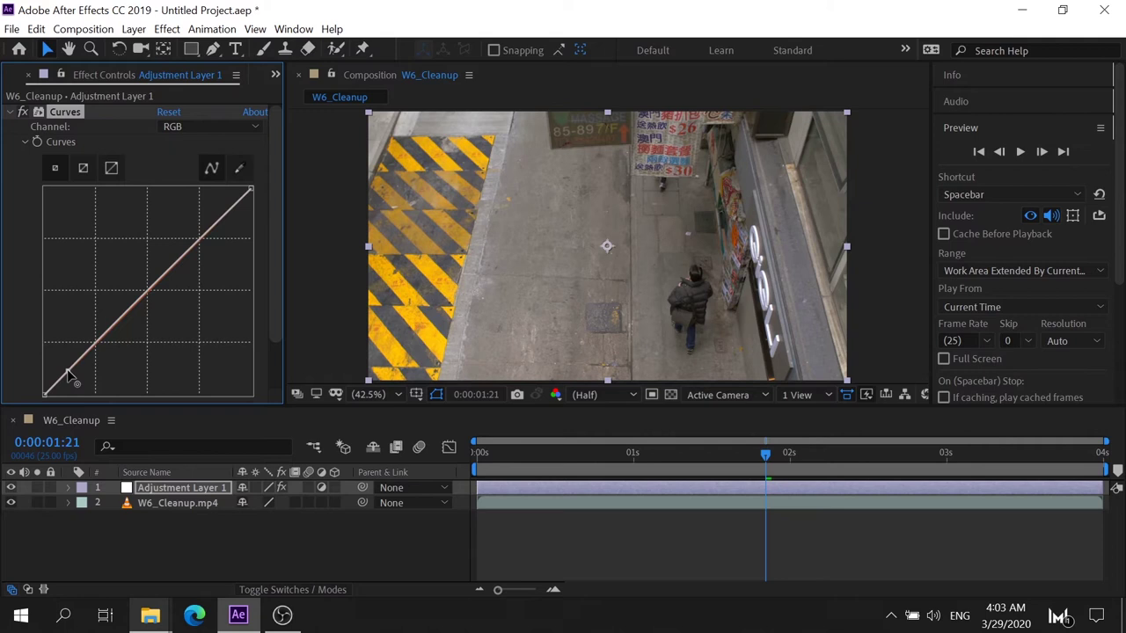
{"action": "left_click", "coordinate": [167, 114]}
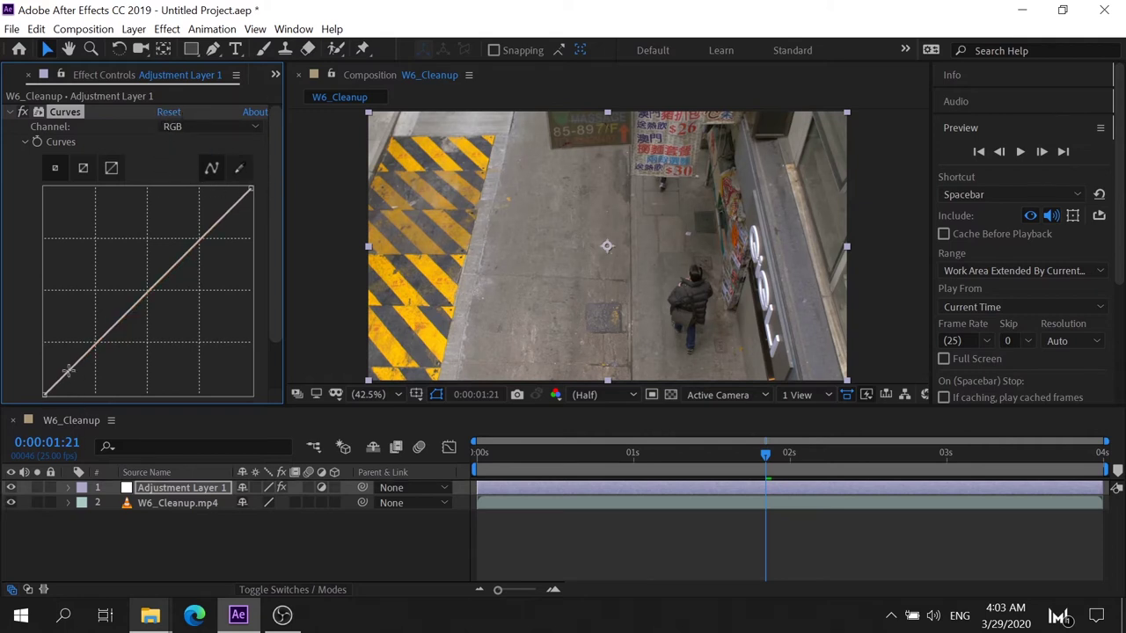
{"action": "left_click_drag", "start_coordinate": [55, 380], "coordinate": [61, 393]}
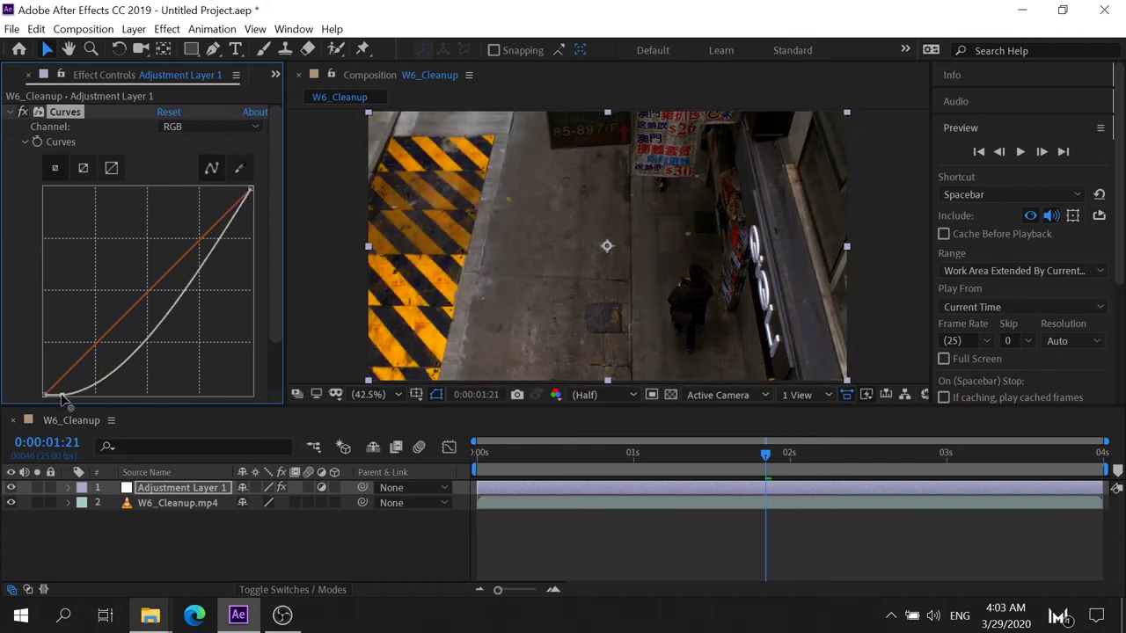
{"action": "left_click_drag", "start_coordinate": [61, 393], "coordinate": [64, 387]}
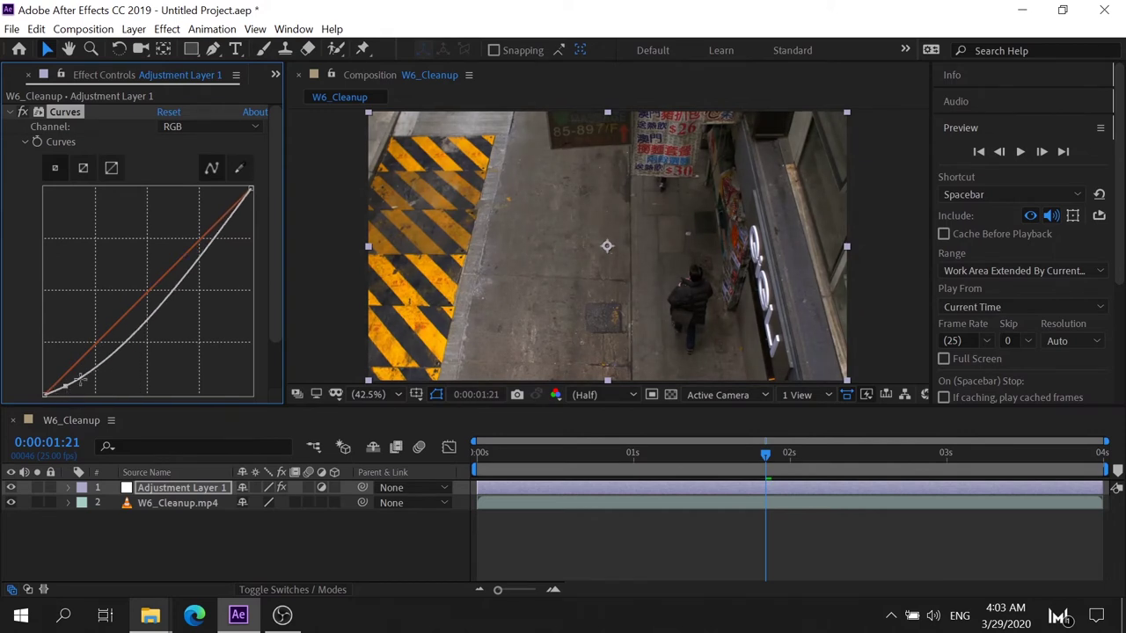
{"action": "left_click", "coordinate": [168, 112]}
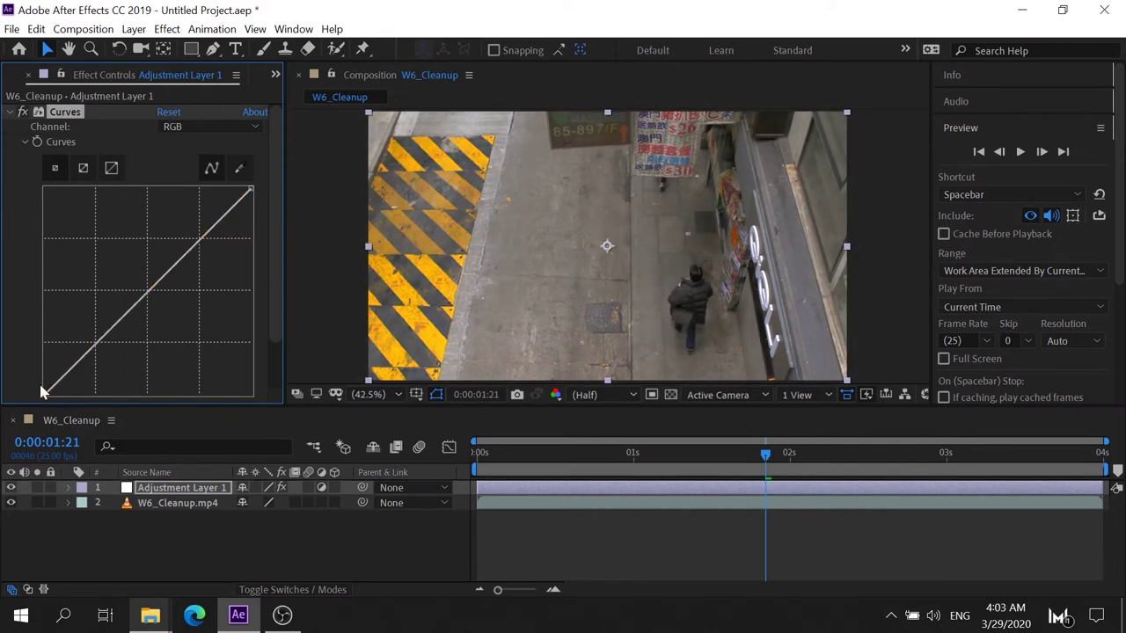
{"action": "left_click_drag", "start_coordinate": [58, 382], "coordinate": [167, 325]}
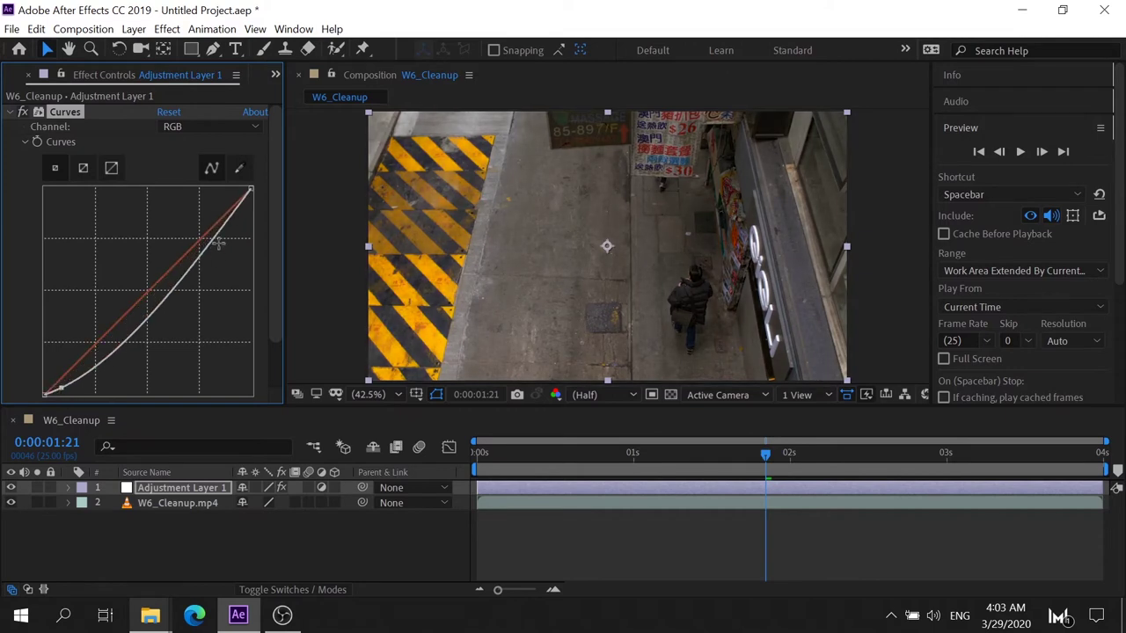
{"action": "left_click_drag", "start_coordinate": [217, 241], "coordinate": [194, 214]}
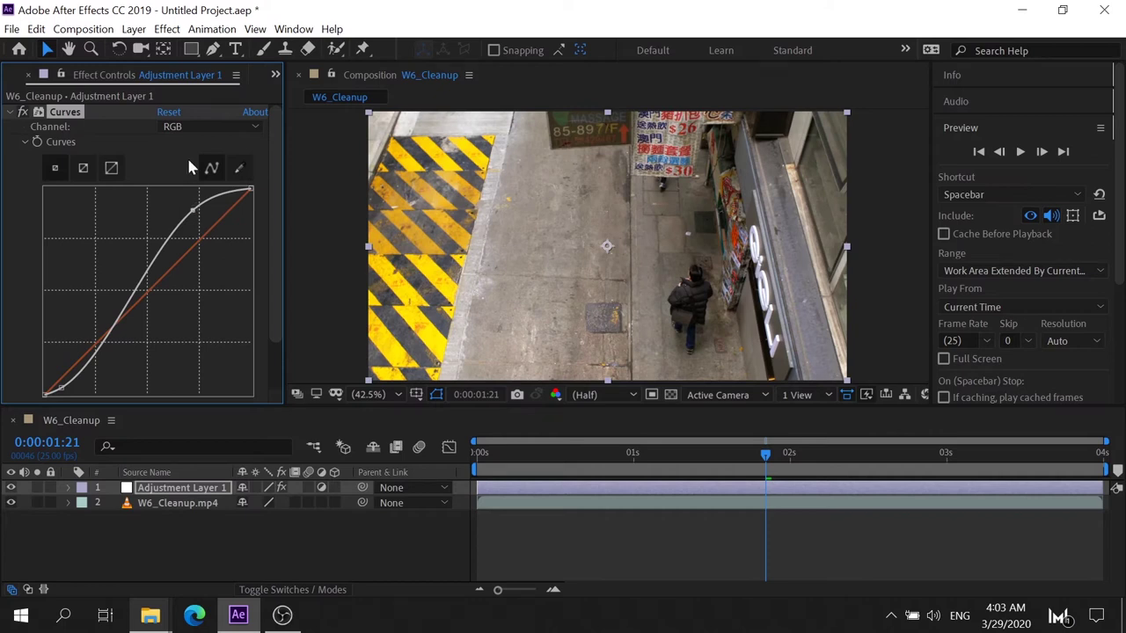
{"action": "left_click", "coordinate": [176, 116]}
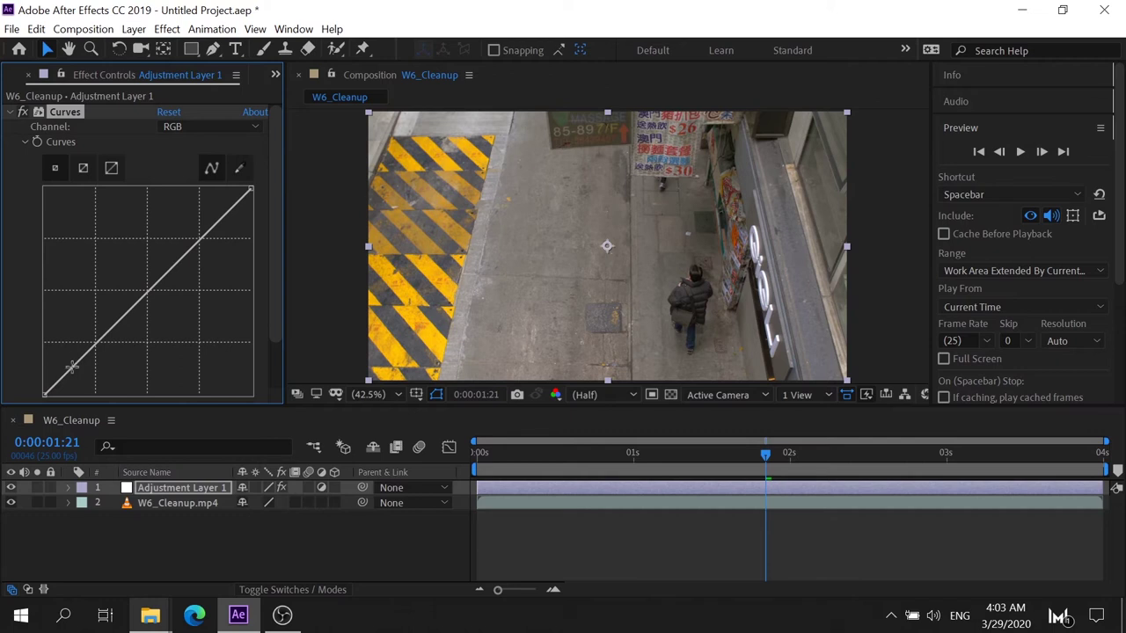
- Form an S-curve with deeper shadows and lifted highlights, and enlarge the upper panels
{"action": "left_click_drag", "start_coordinate": [73, 367], "coordinate": [86, 380]}
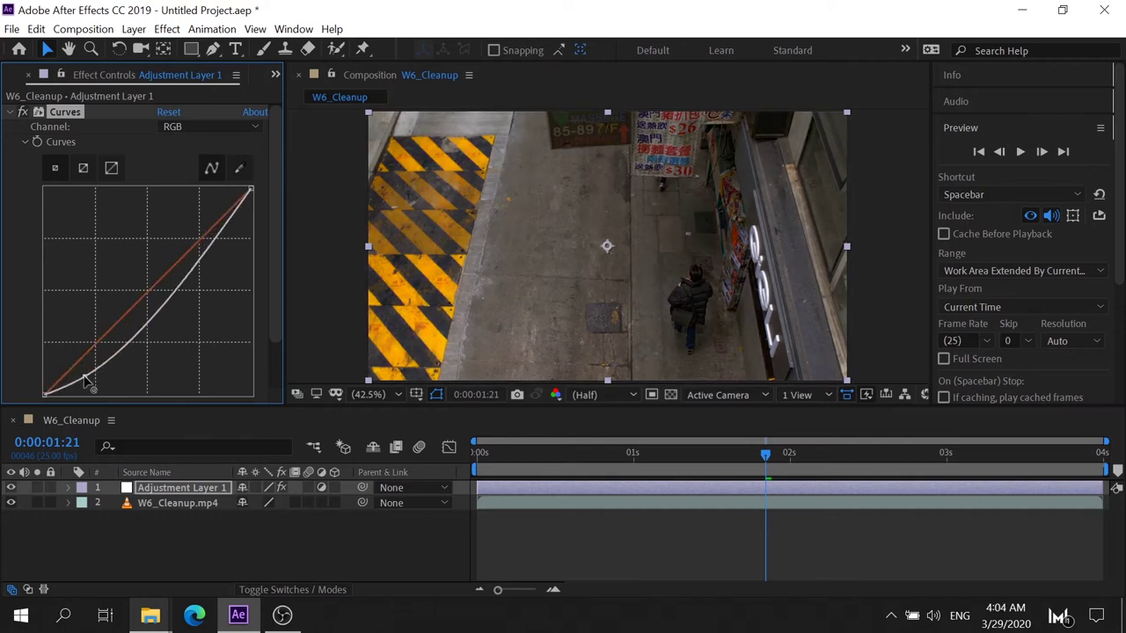
{"action": "left_click_drag", "start_coordinate": [85, 380], "coordinate": [82, 378]}
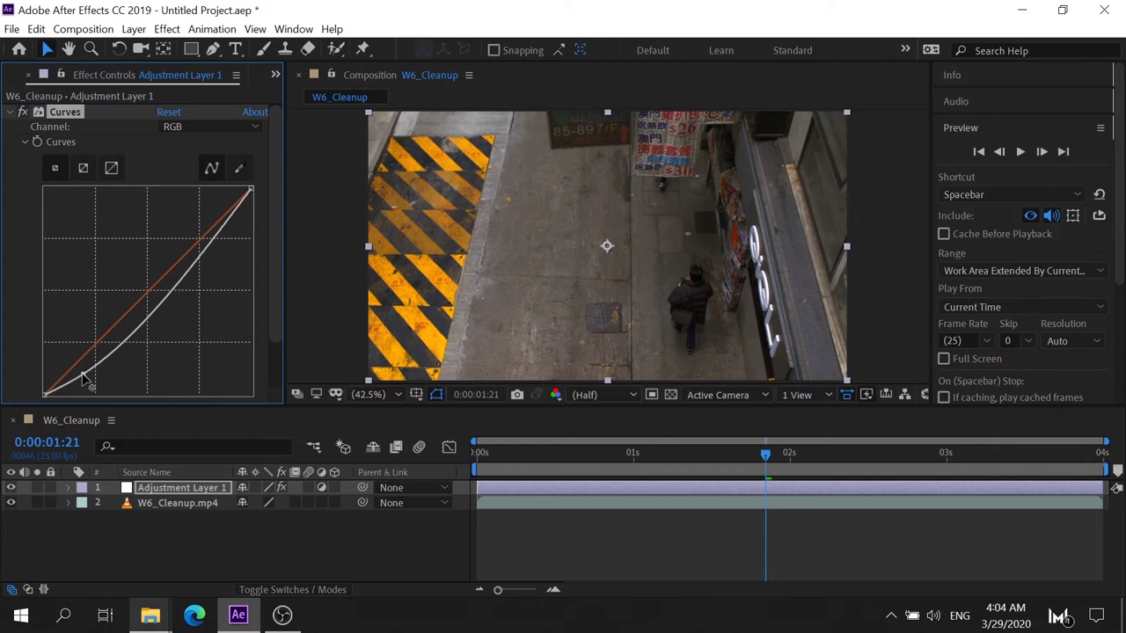
{"action": "left_click_drag", "start_coordinate": [204, 249], "coordinate": [195, 229]}
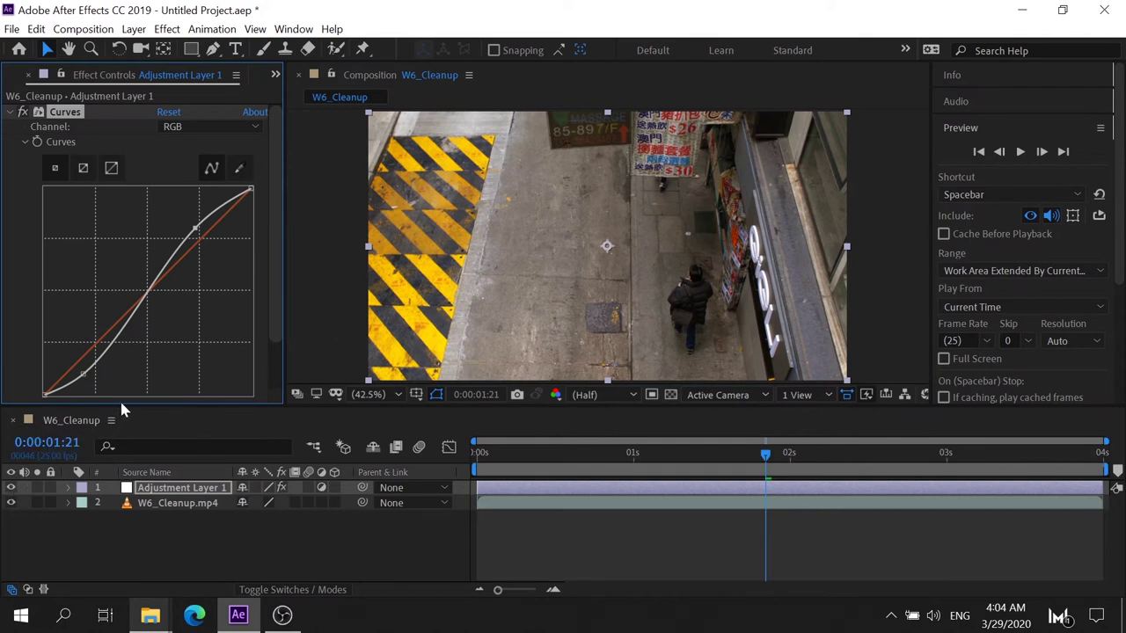
{"action": "left_click_drag", "start_coordinate": [122, 407], "coordinate": [100, 482]}
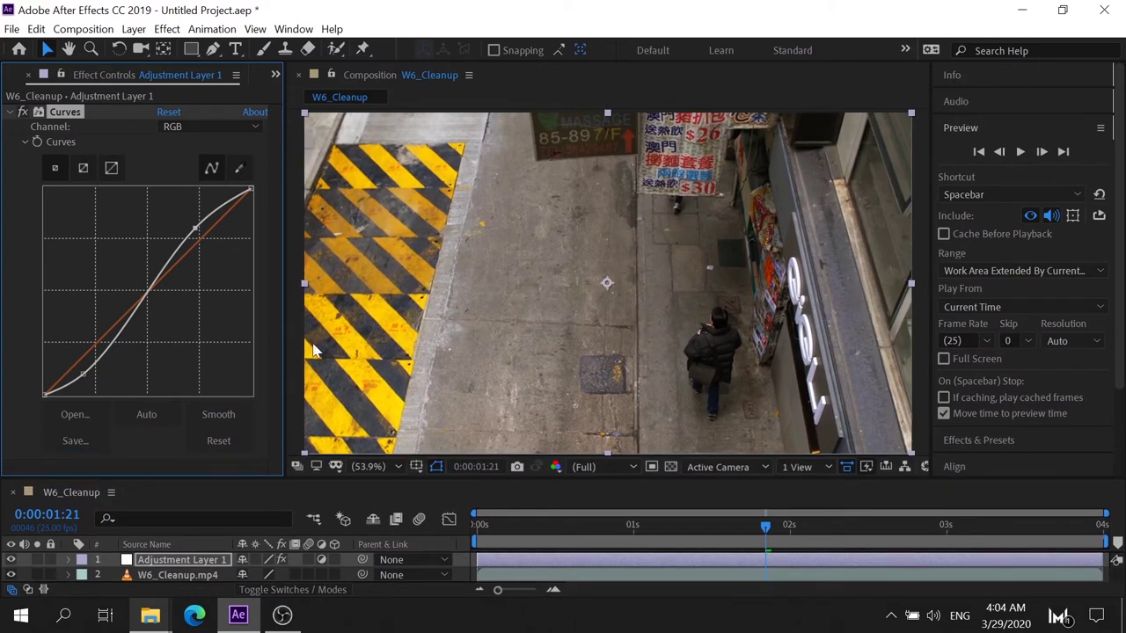
{"action": "left_click", "coordinate": [12, 561]}
{"action": "left_click", "coordinate": [12, 560]}
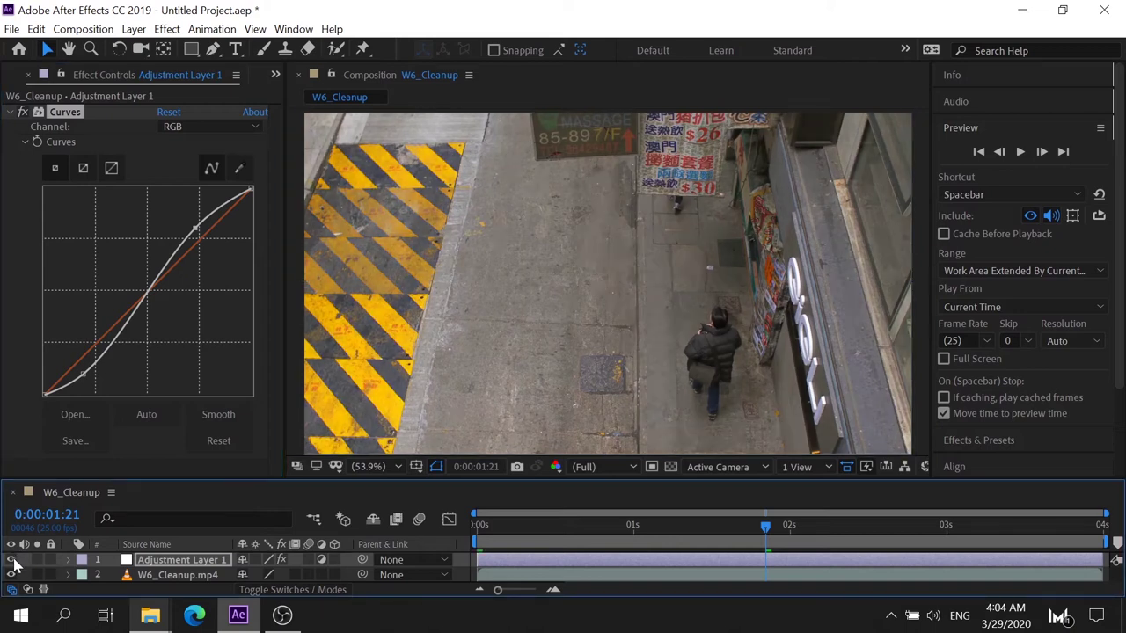
{"action": "left_click", "coordinate": [12, 560]}
{"action": "left_click", "coordinate": [12, 561]}
{"action": "left_click", "coordinate": [12, 560]}
{"action": "left_click", "coordinate": [12, 560]}
{"action": "left_click", "coordinate": [12, 560]}
{"action": "left_click", "coordinate": [12, 560]}
{"action": "left_click", "coordinate": [12, 560]}
{"action": "left_click", "coordinate": [12, 560]}
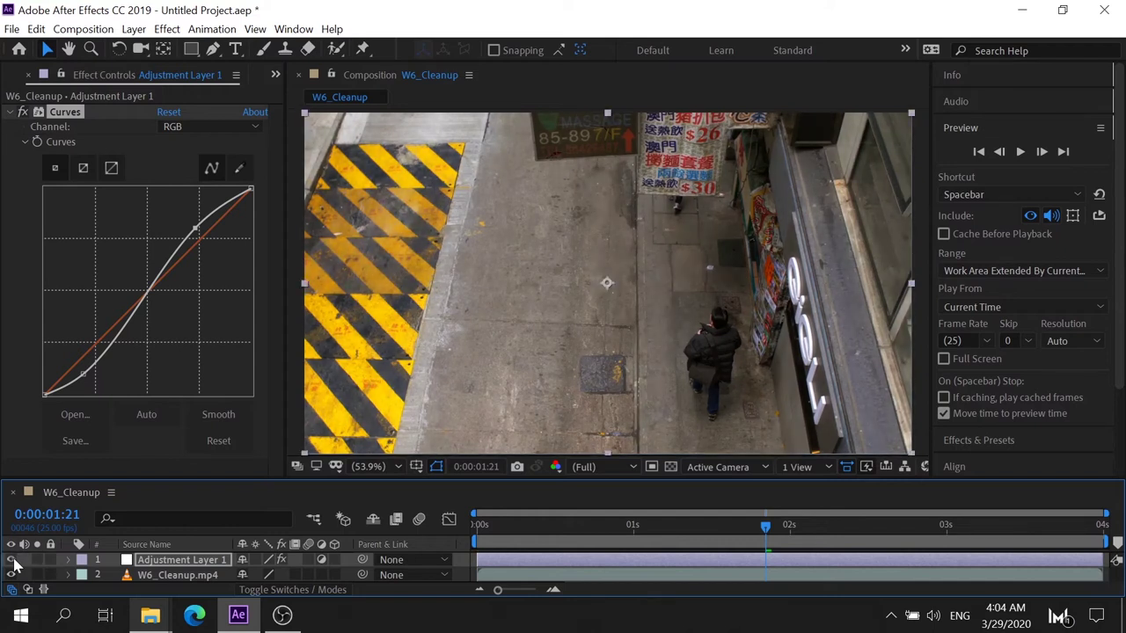
{"action": "left_click", "coordinate": [12, 560]}
{"action": "left_click", "coordinate": [12, 560]}
{"action": "left_click", "coordinate": [12, 560]}
{"action": "left_click", "coordinate": [12, 561]}
{"action": "left_click", "coordinate": [12, 560]}
{"action": "left_click", "coordinate": [12, 560]}
{"action": "left_click", "coordinate": [175, 113]}
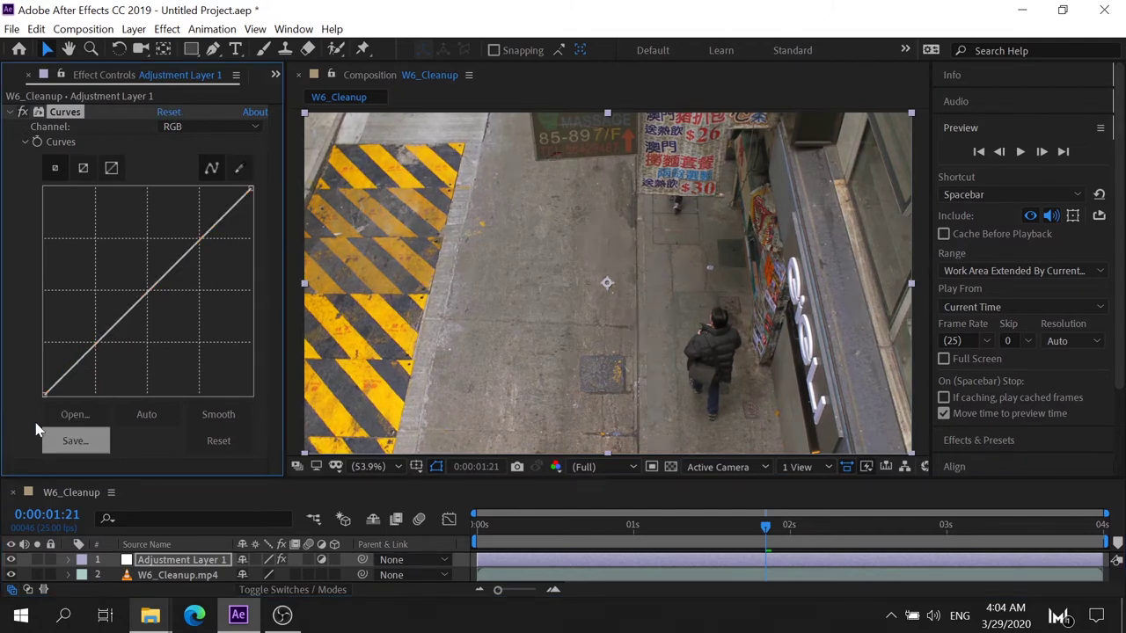
- Lift the Red channel curve to tint the footage, then reset Curves to straight lines
{"action": "left_click", "coordinate": [212, 168]}
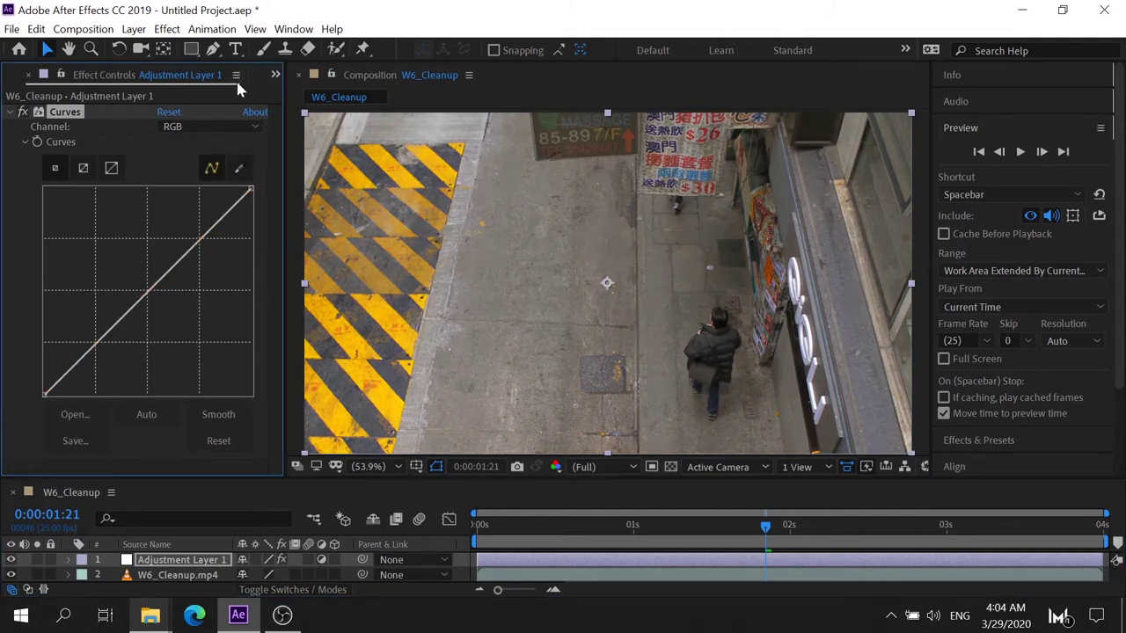
{"action": "left_click", "coordinate": [193, 131]}
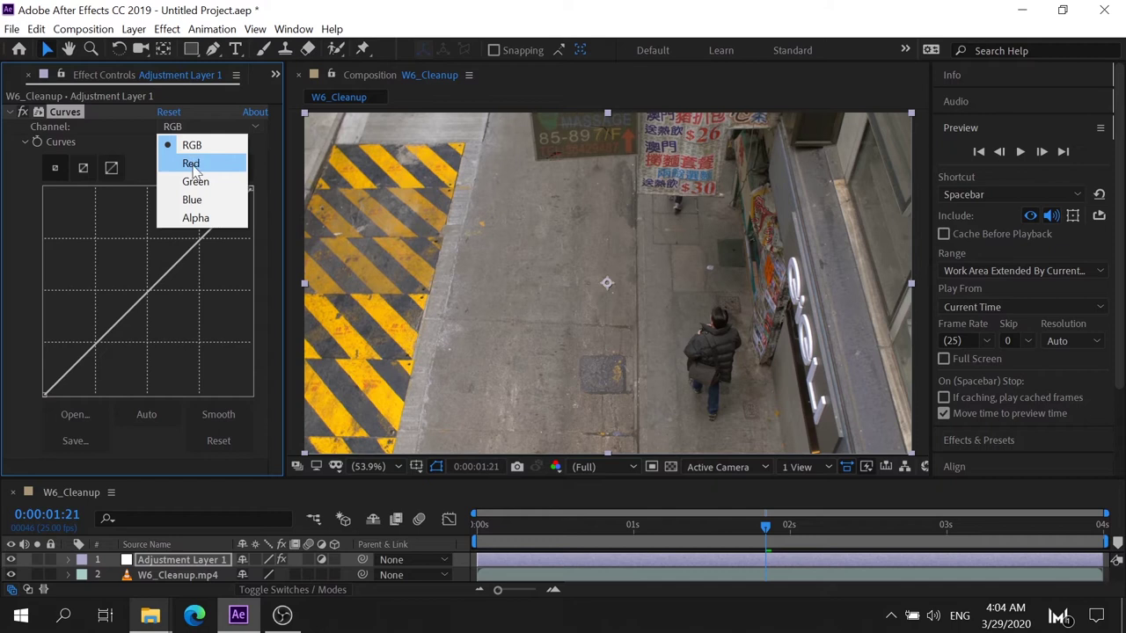
{"action": "left_click", "coordinate": [191, 164]}
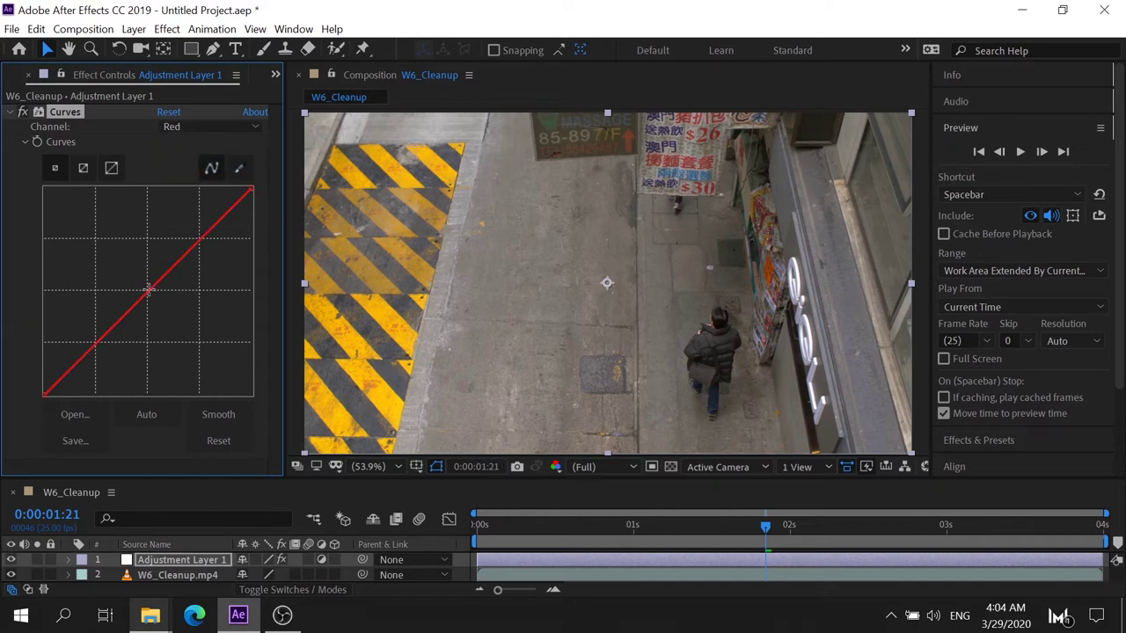
{"action": "mouse_move", "coordinate": [149, 290]}
{"action": "left_mouse_down"}
{"action": "mouse_move", "coordinate": [88, 224]}
{"action": "mouse_move", "coordinate": [182, 308]}
{"action": "mouse_move", "coordinate": [164, 290]}
{"action": "left_mouse_up"}
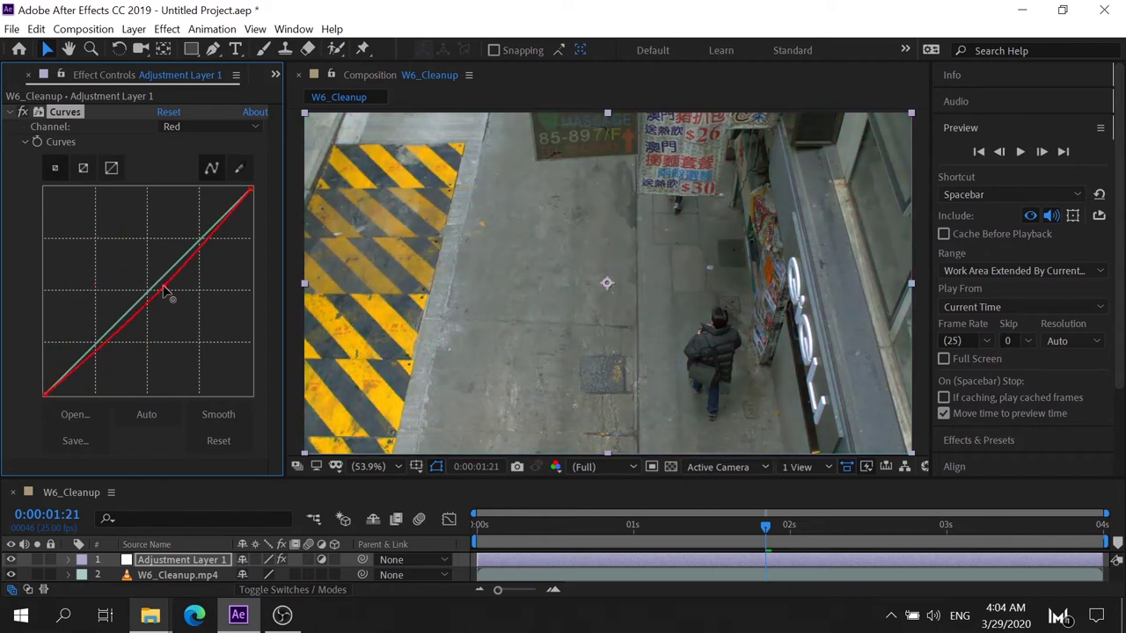
{"action": "left_click", "coordinate": [167, 113]}
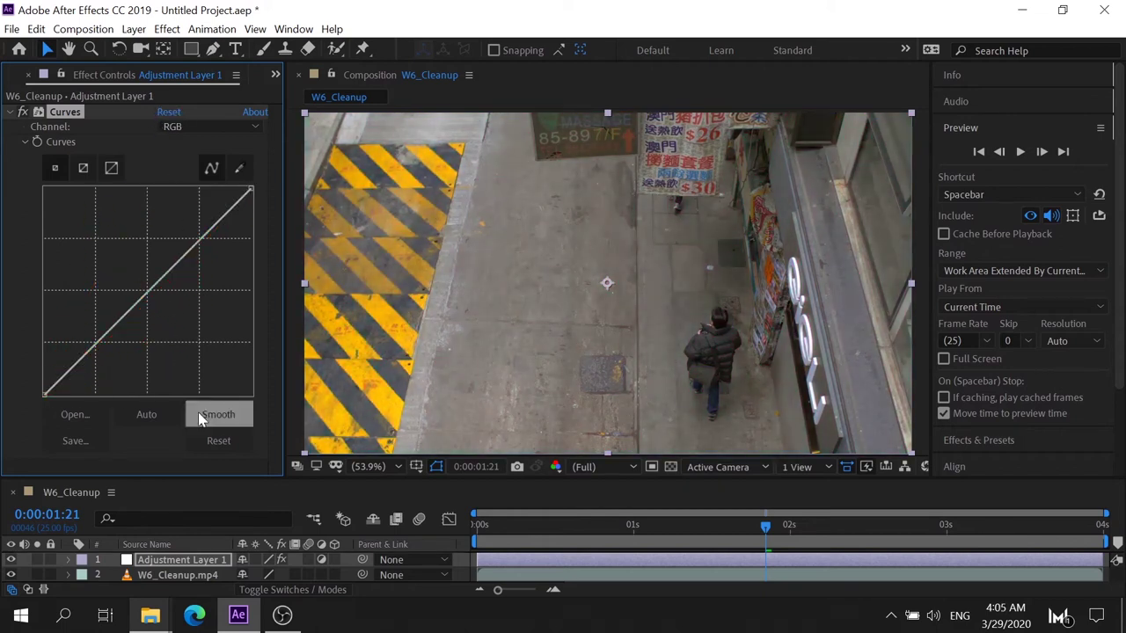
{"action": "left_click", "coordinate": [189, 126]}
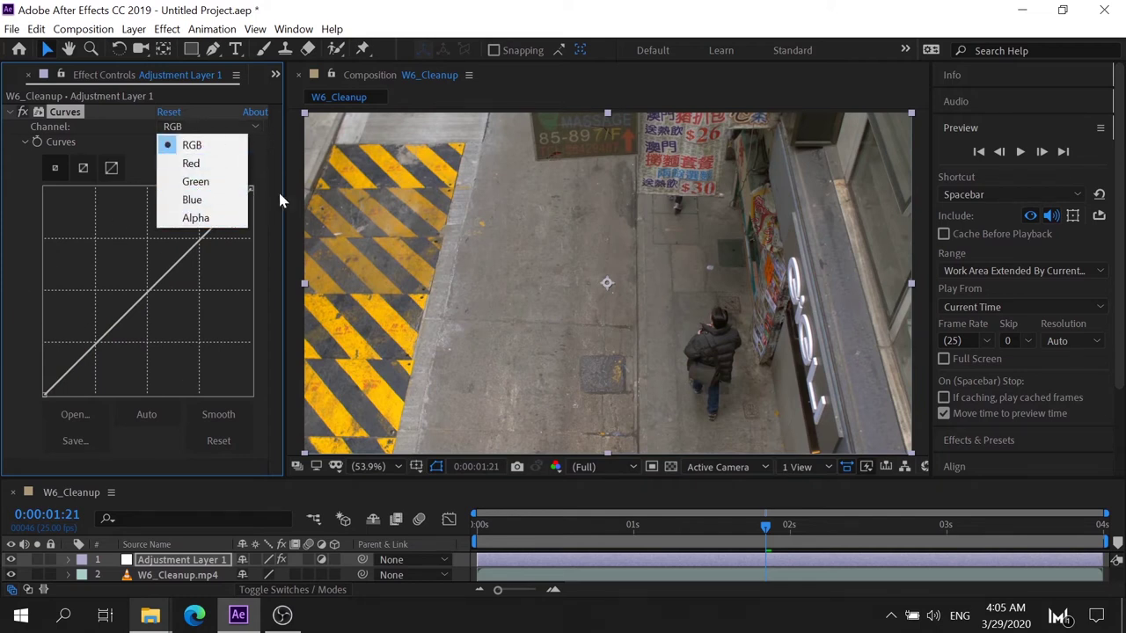
- Reshape the Blue curve, pulling the lower part down and bowing the upper part up
{"action": "left_click", "coordinate": [212, 201]}
{"action": "mouse_move", "coordinate": [111, 329]}
{"action": "left_mouse_down"}
{"action": "mouse_move", "coordinate": [93, 367]}
{"action": "mouse_move", "coordinate": [79, 349]}
{"action": "mouse_move", "coordinate": [62, 372]}
{"action": "left_mouse_up"}
{"action": "left_click_drag", "start_coordinate": [191, 248], "coordinate": [179, 235]}
{"action": "left_click_drag", "start_coordinate": [135, 268], "coordinate": [154, 284]}
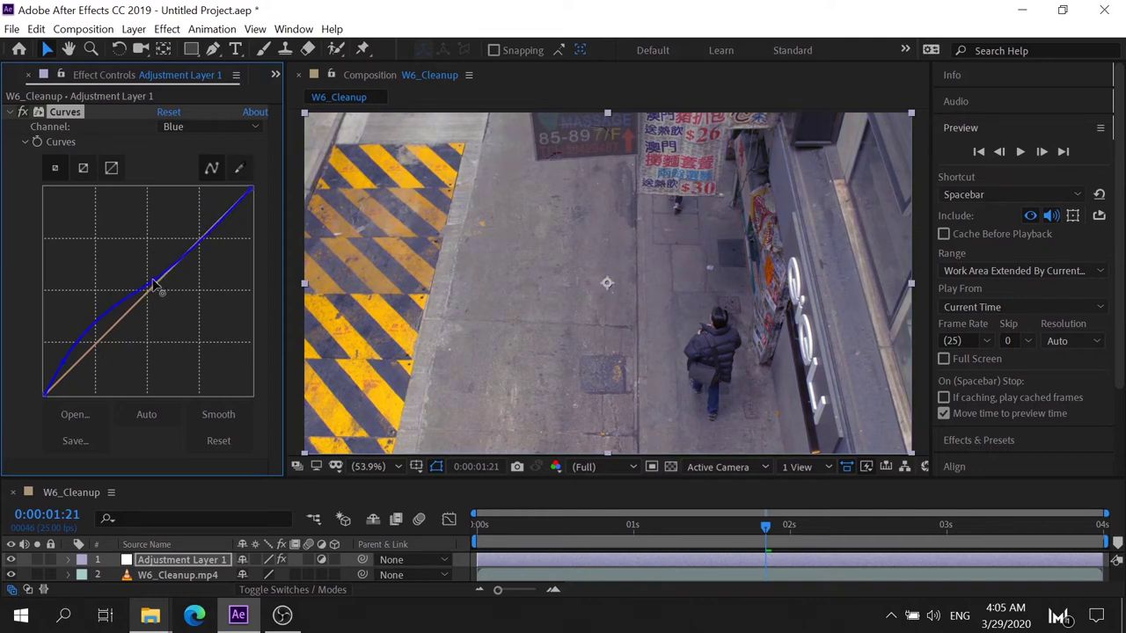
{"action": "left_click_drag", "start_coordinate": [154, 285], "coordinate": [152, 280]}
- Add Green curve points, lifting the shadows and pulling the midtones down
{"action": "left_click", "coordinate": [198, 128]}
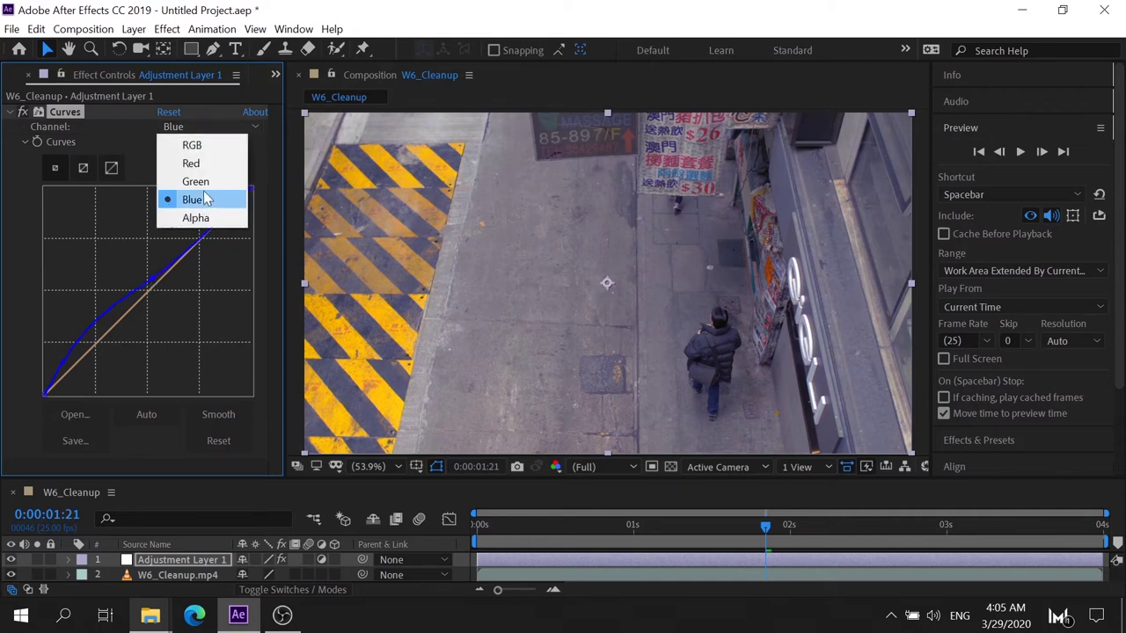
{"action": "left_click", "coordinate": [196, 181]}
{"action": "left_click_drag", "start_coordinate": [81, 357], "coordinate": [84, 345]}
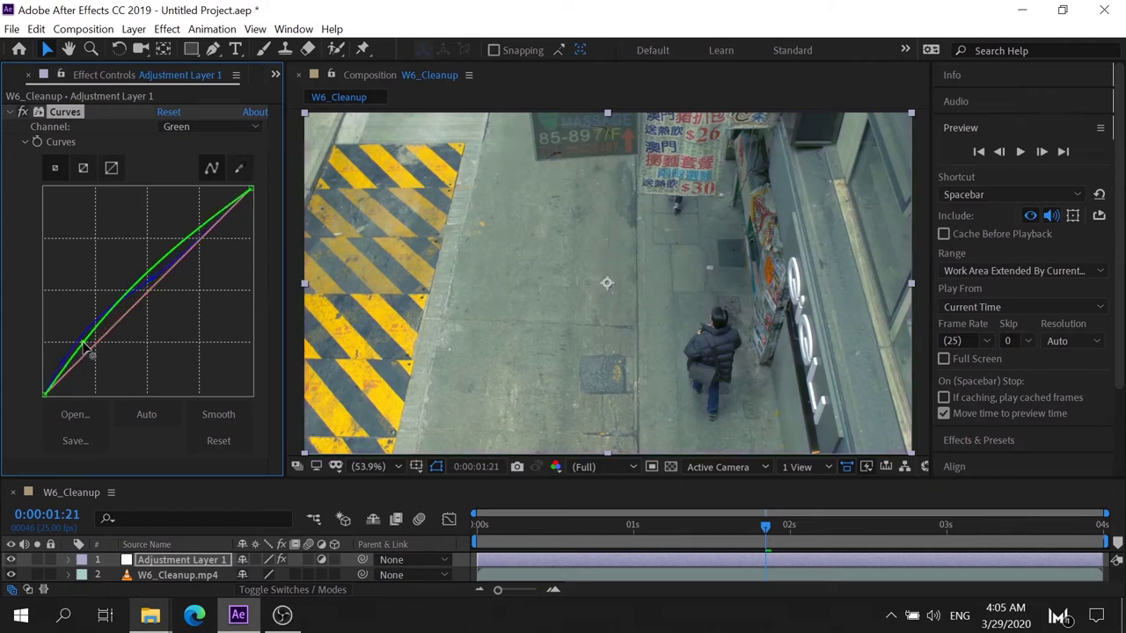
{"action": "left_click_drag", "start_coordinate": [157, 263], "coordinate": [159, 279]}
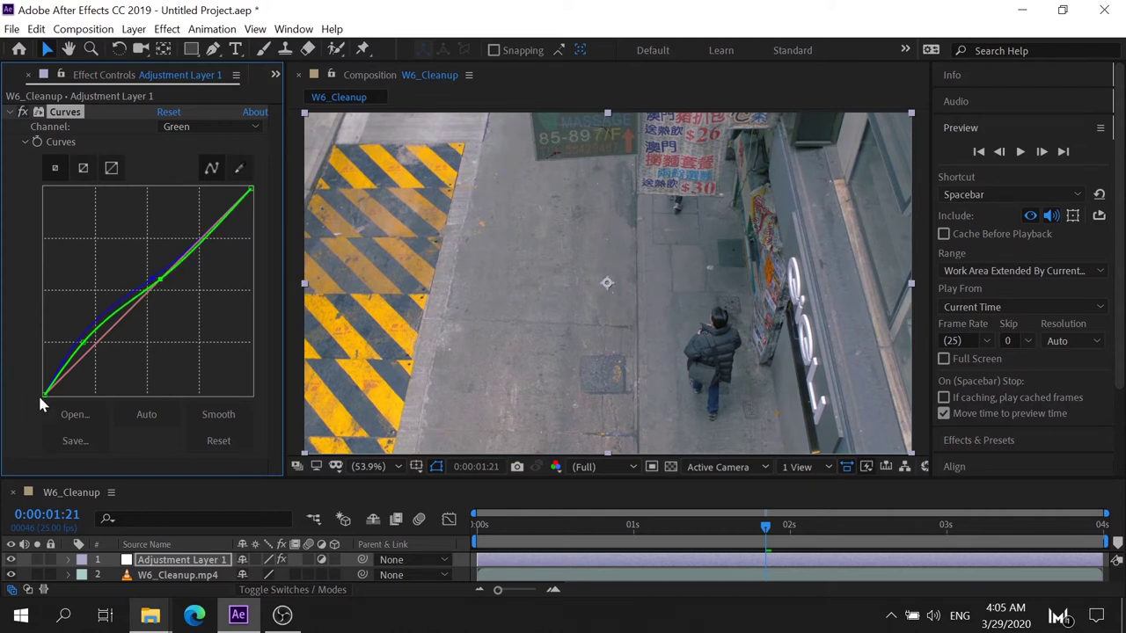
- Return to the Blue curve and bend it into an S-shape
{"action": "left_click", "coordinate": [204, 126]}
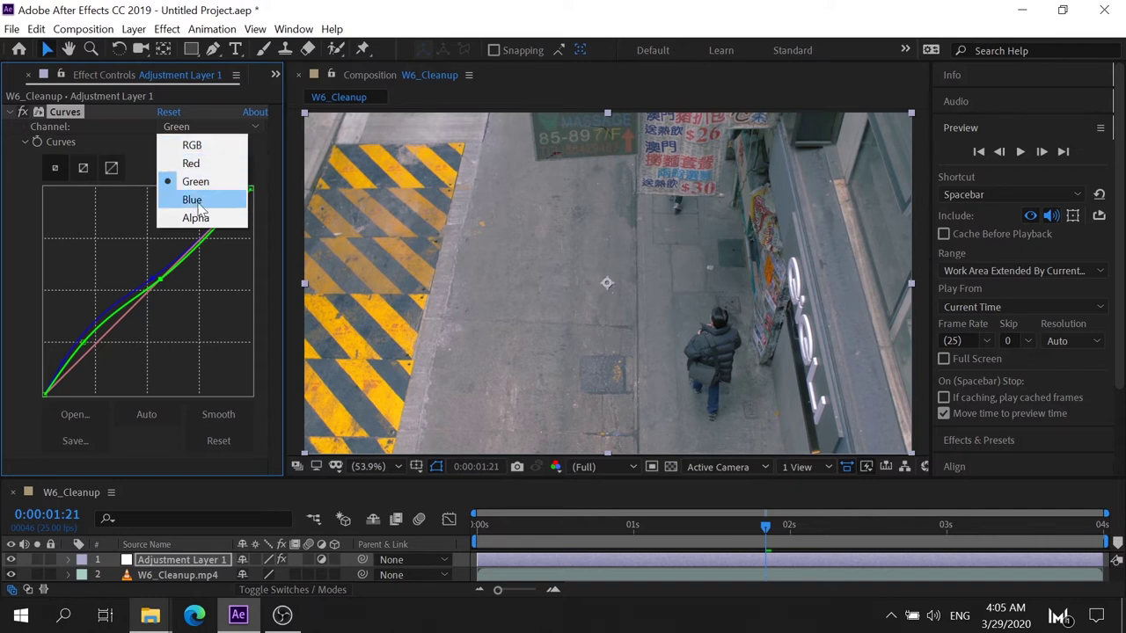
{"action": "left_click", "coordinate": [193, 200]}
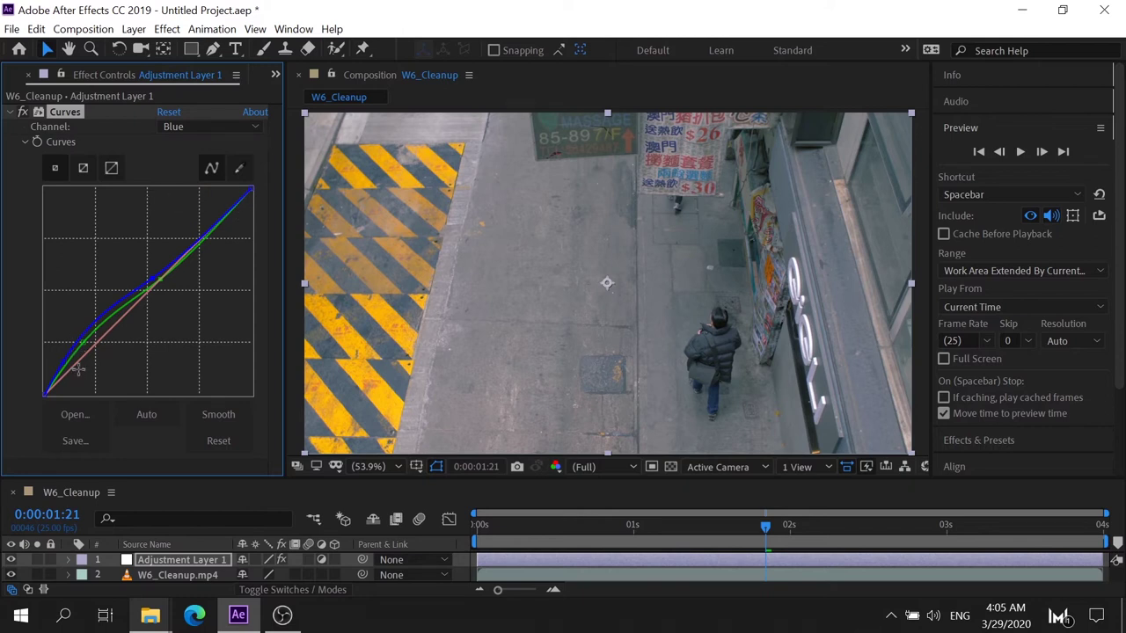
{"action": "left_click_drag", "start_coordinate": [85, 330], "coordinate": [104, 322]}
{"action": "mouse_move", "coordinate": [226, 211]}
{"action": "left_mouse_down"}
{"action": "mouse_move", "coordinate": [230, 220]}
{"action": "mouse_move", "coordinate": [243, 205]}
{"action": "left_mouse_up"}
{"action": "left_click_drag", "start_coordinate": [243, 205], "coordinate": [247, 218]}
{"action": "left_click", "coordinate": [218, 129]}
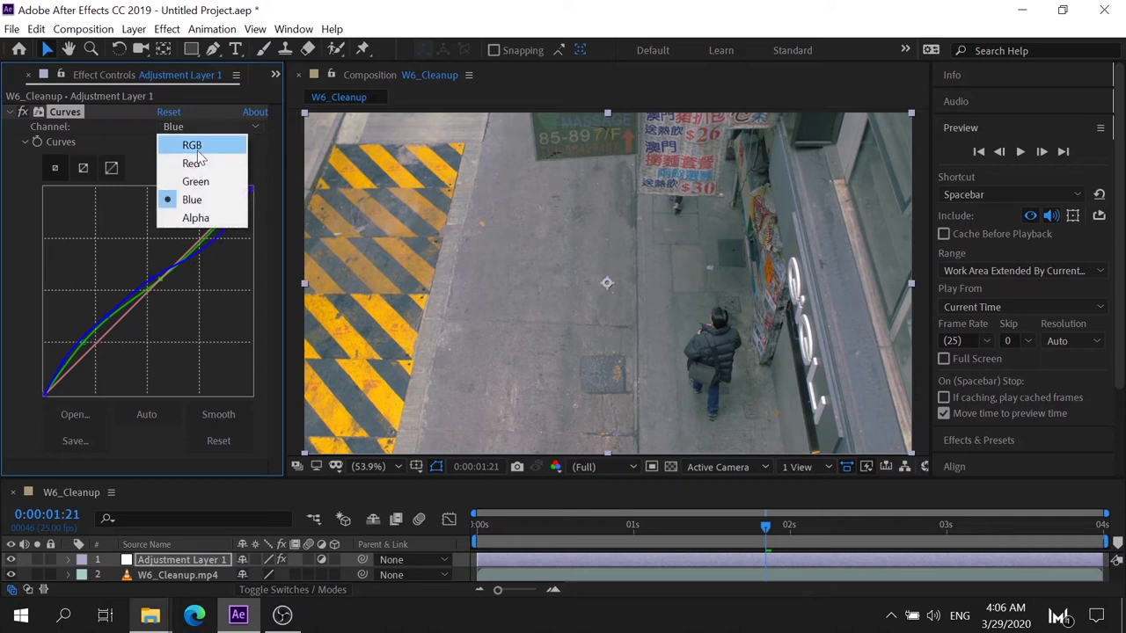
- Shape the Red curve, lowering and easing its highlights and adjusting the lower section
{"action": "left_click", "coordinate": [204, 166]}
{"action": "left_click_drag", "start_coordinate": [214, 219], "coordinate": [221, 232]}
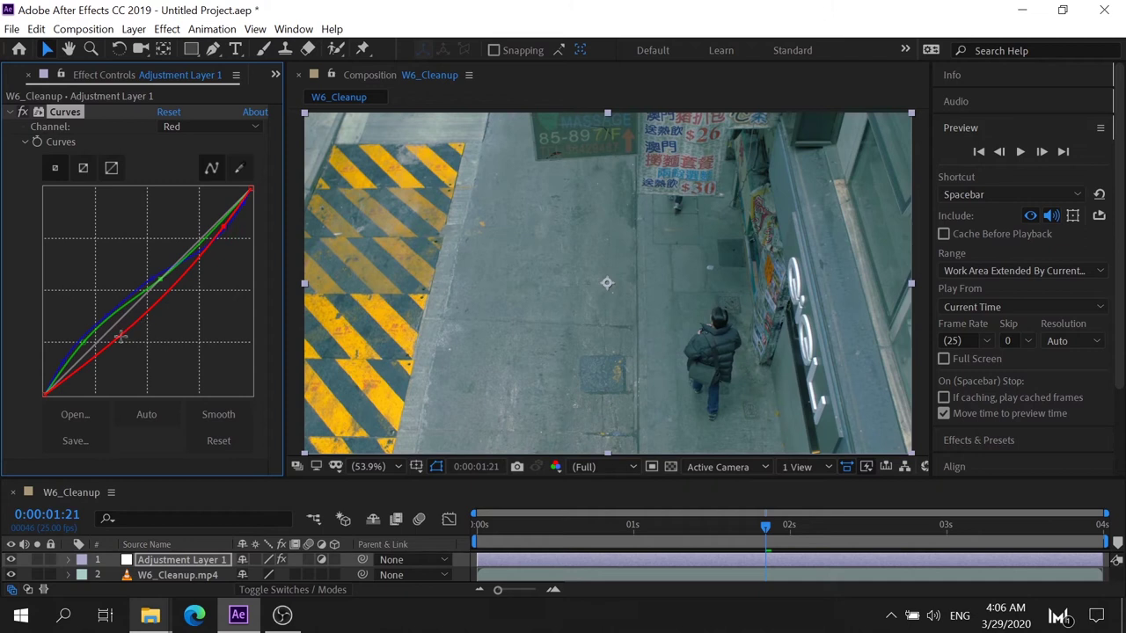
{"action": "left_click_drag", "start_coordinate": [121, 336], "coordinate": [115, 329]}
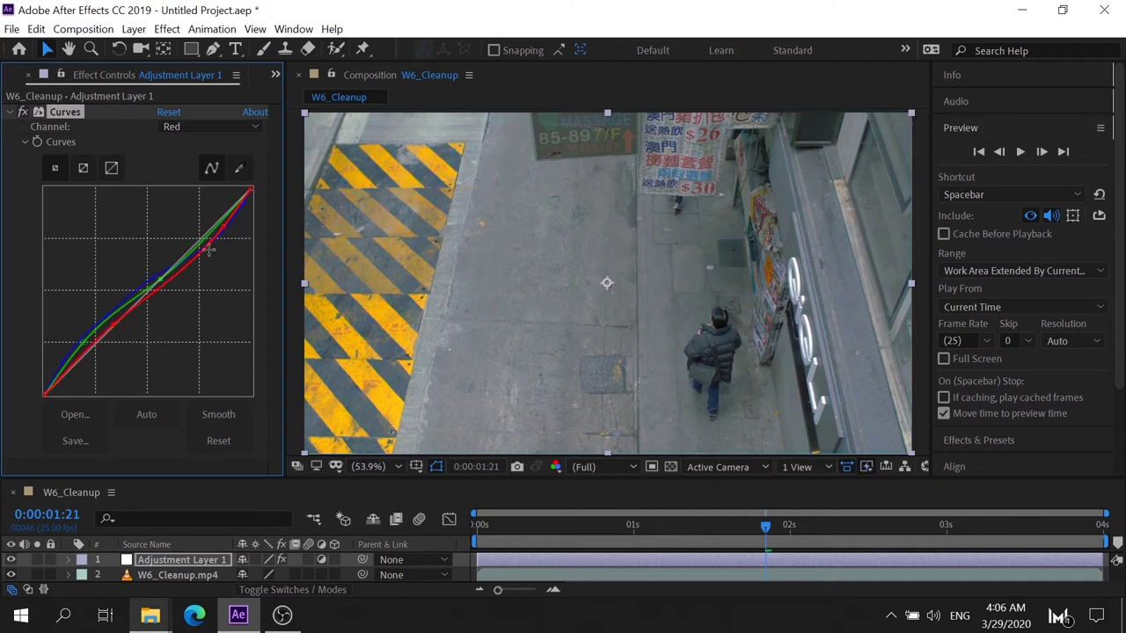
{"action": "left_click_drag", "start_coordinate": [222, 227], "coordinate": [211, 214]}
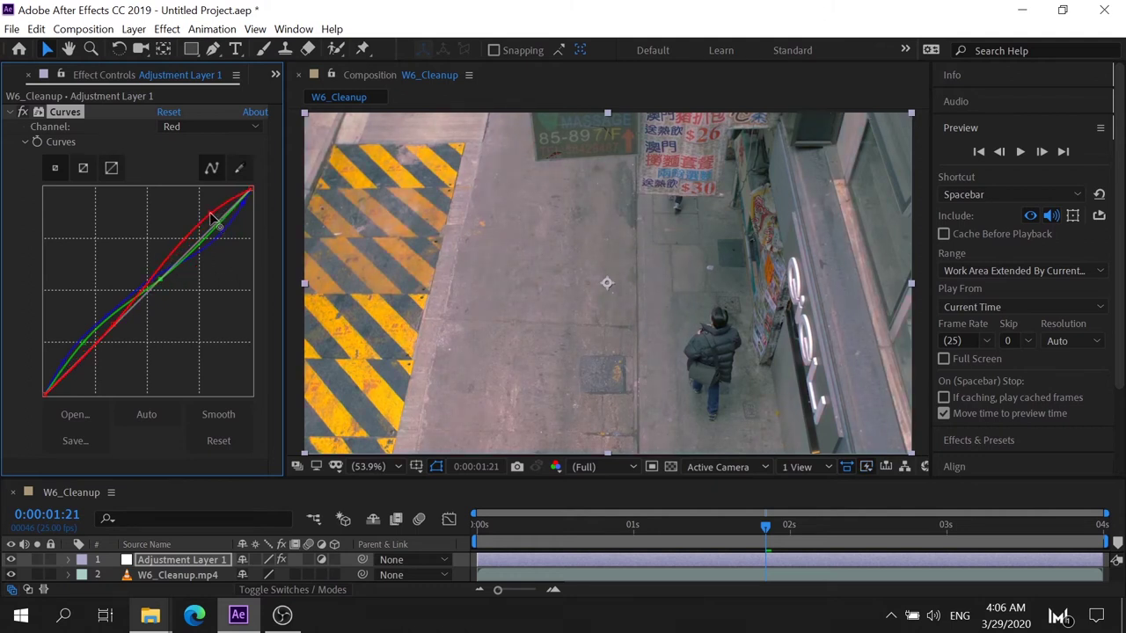
{"action": "left_click_drag", "start_coordinate": [211, 218], "coordinate": [216, 223]}
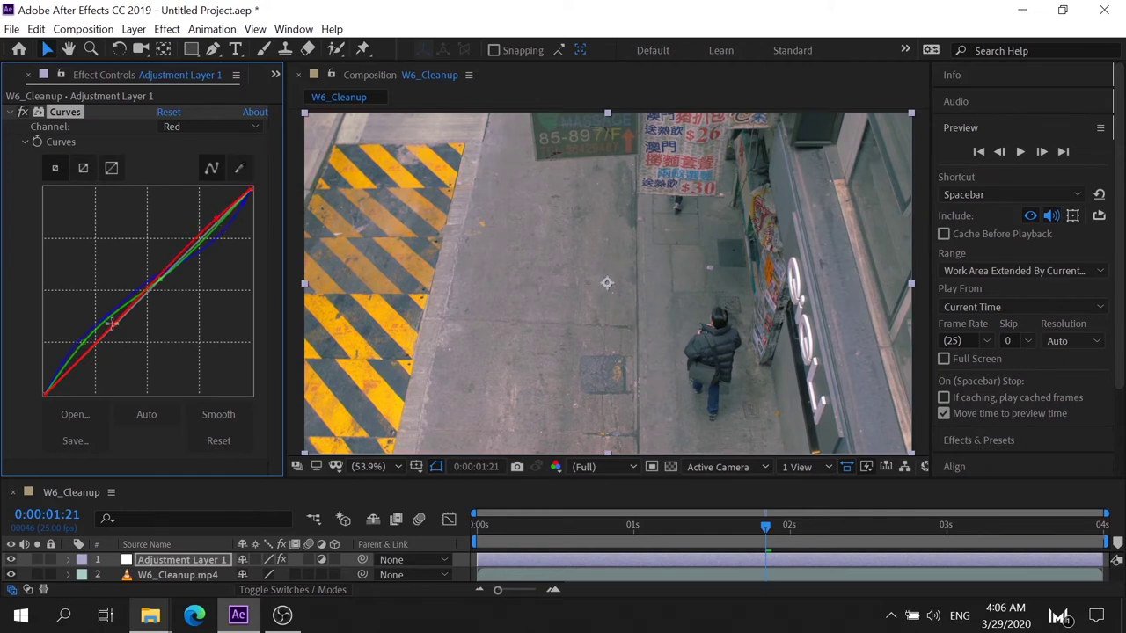
{"action": "left_click_drag", "start_coordinate": [113, 324], "coordinate": [169, 266]}
{"action": "left_click_drag", "start_coordinate": [205, 226], "coordinate": [213, 221]}
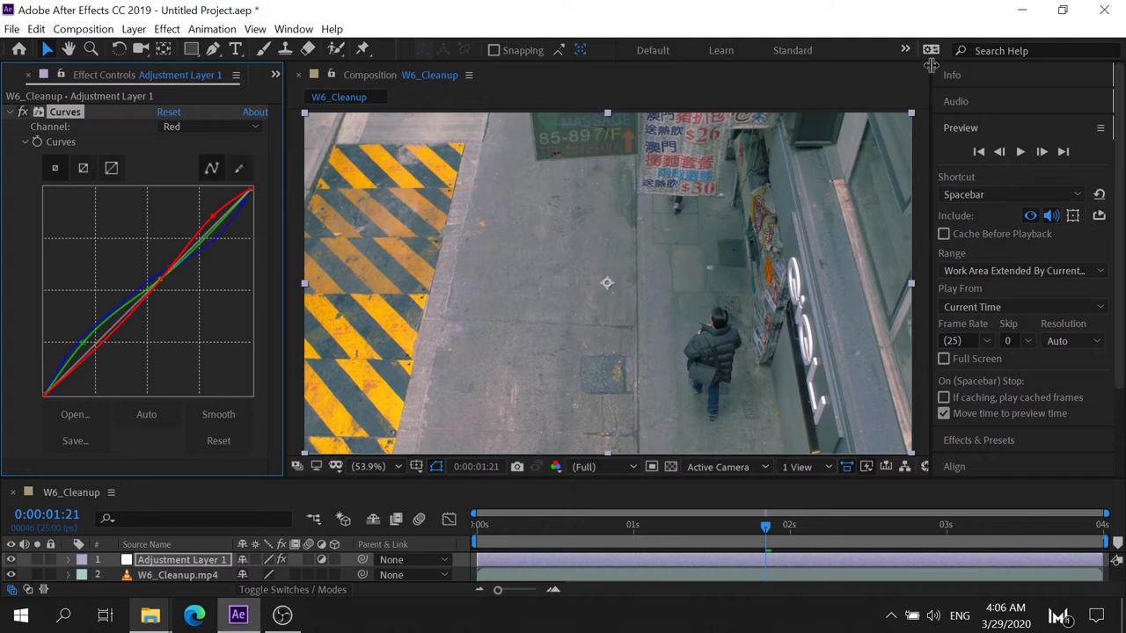
- Compare the grade against the original footage, then reset all curves to straight
{"action": "left_click", "coordinate": [10, 560]}
{"action": "left_click", "coordinate": [11, 561]}
{"action": "left_click", "coordinate": [11, 561]}
{"action": "left_click", "coordinate": [11, 560]}
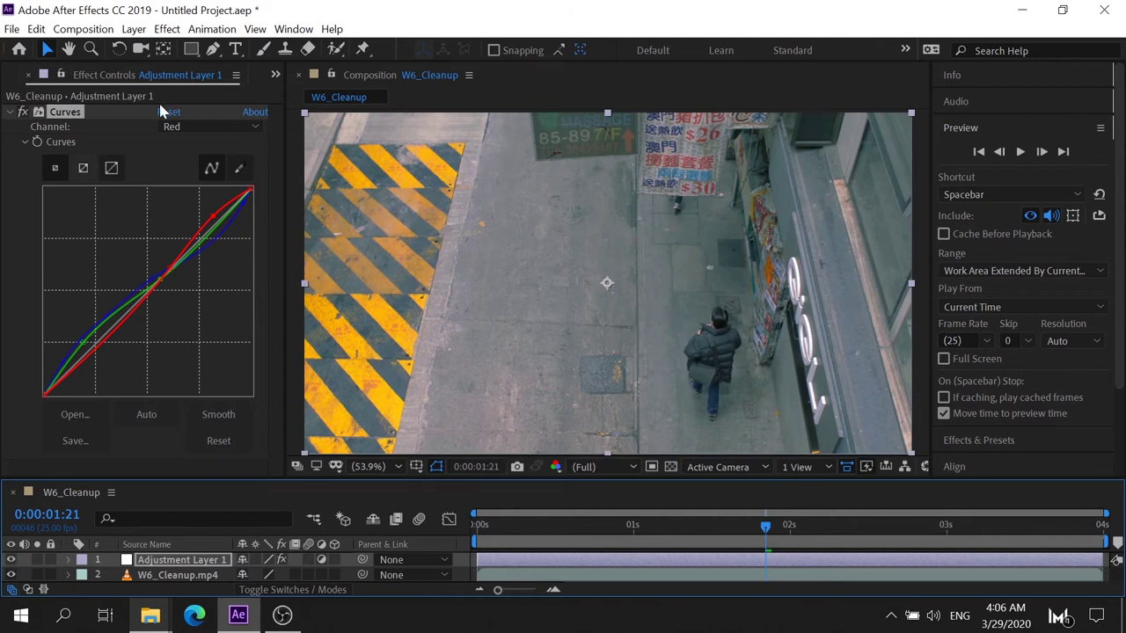
{"action": "left_click", "coordinate": [67, 123]}
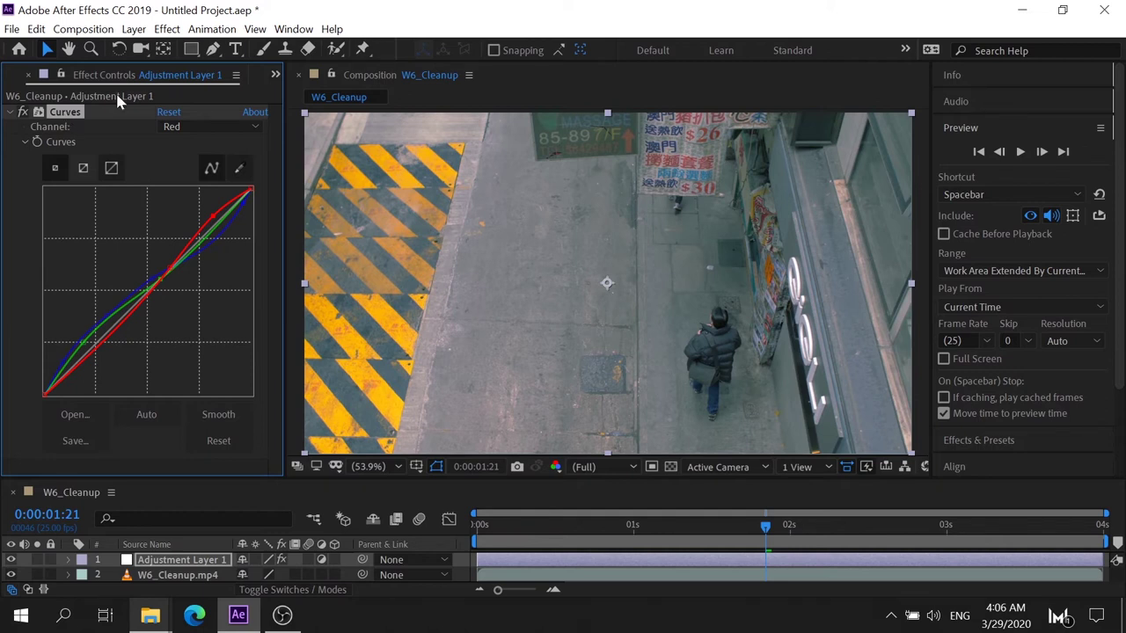
{"action": "left_click", "coordinate": [171, 127]}
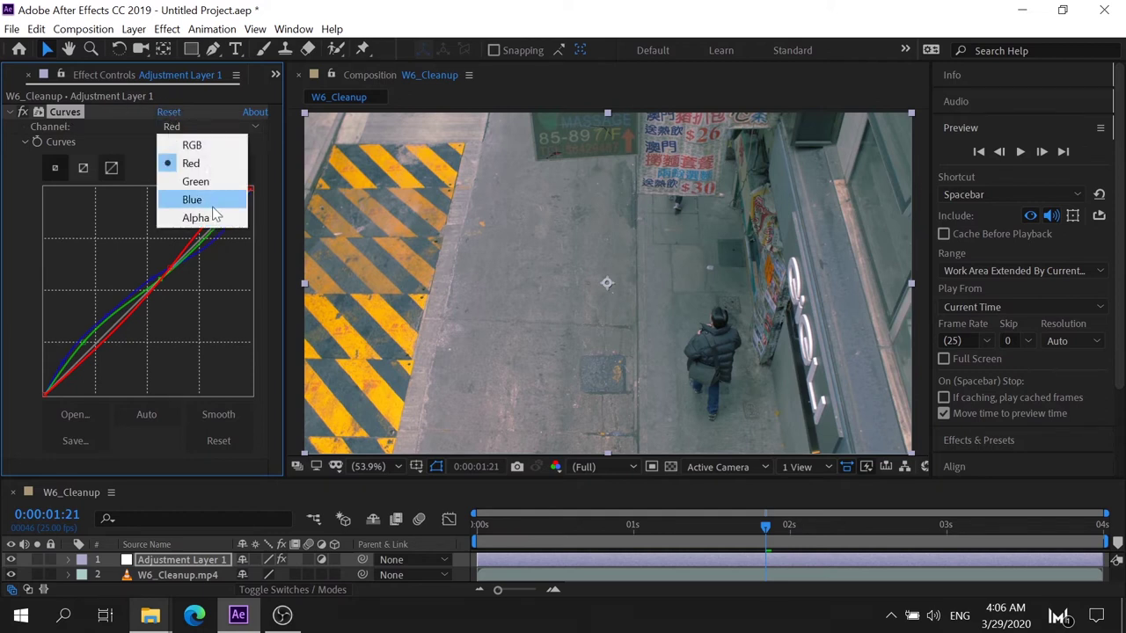
{"action": "left_click", "coordinate": [460, 479]}
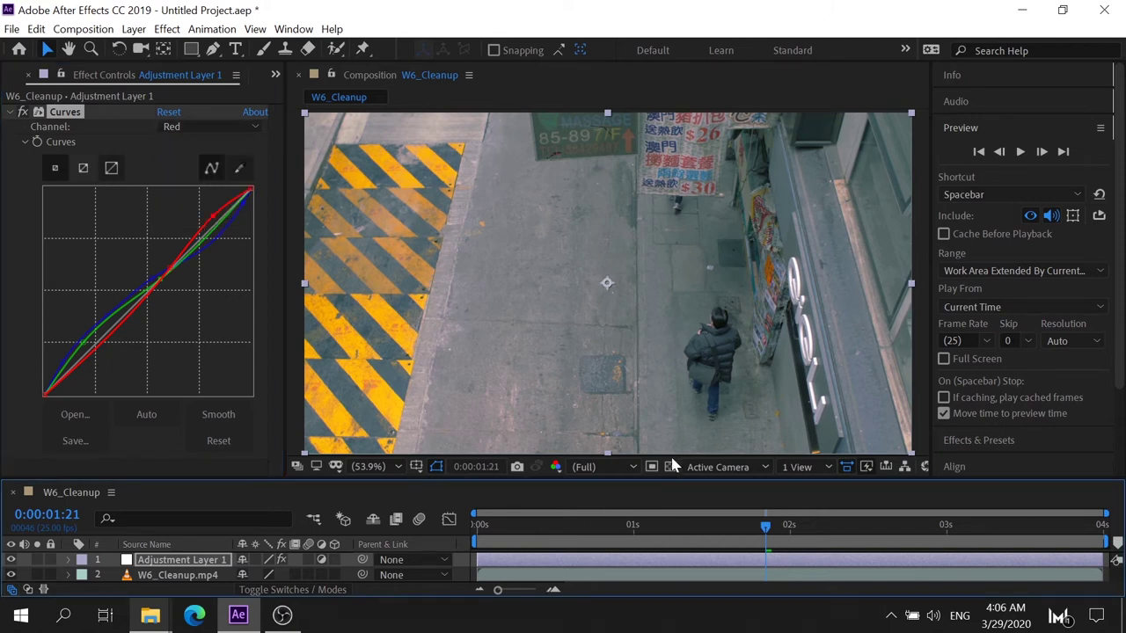
{"action": "left_click", "coordinate": [168, 112]}
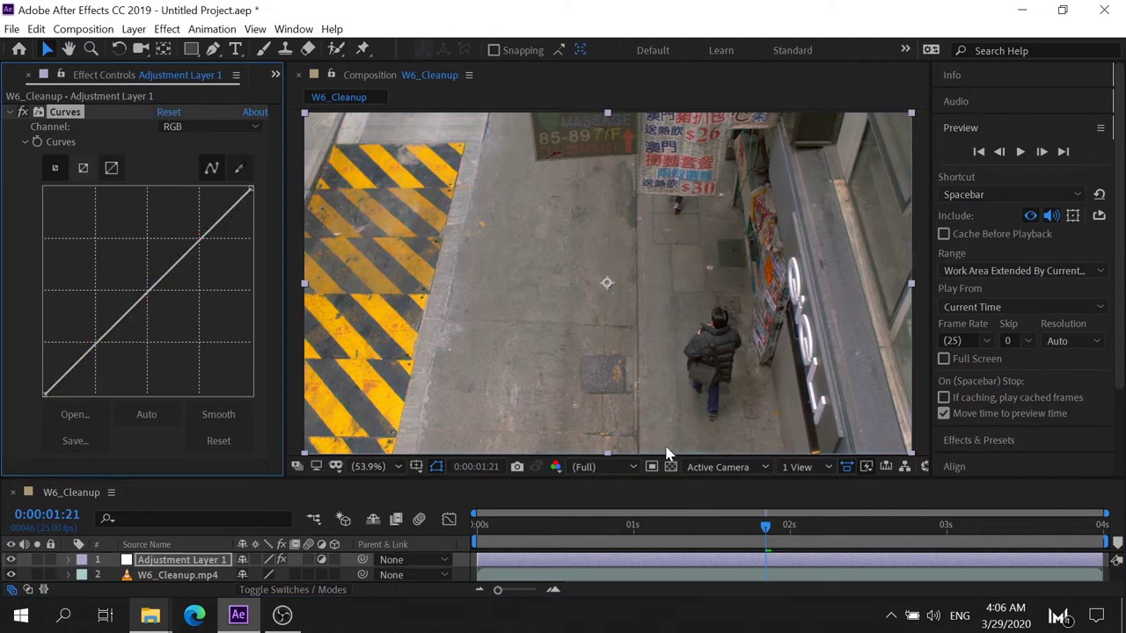
- Show the Green, then Blue, then Alpha channel alone in the composition viewer
{"action": "left_click", "coordinate": [556, 467]}
{"action": "left_click", "coordinate": [600, 307]}
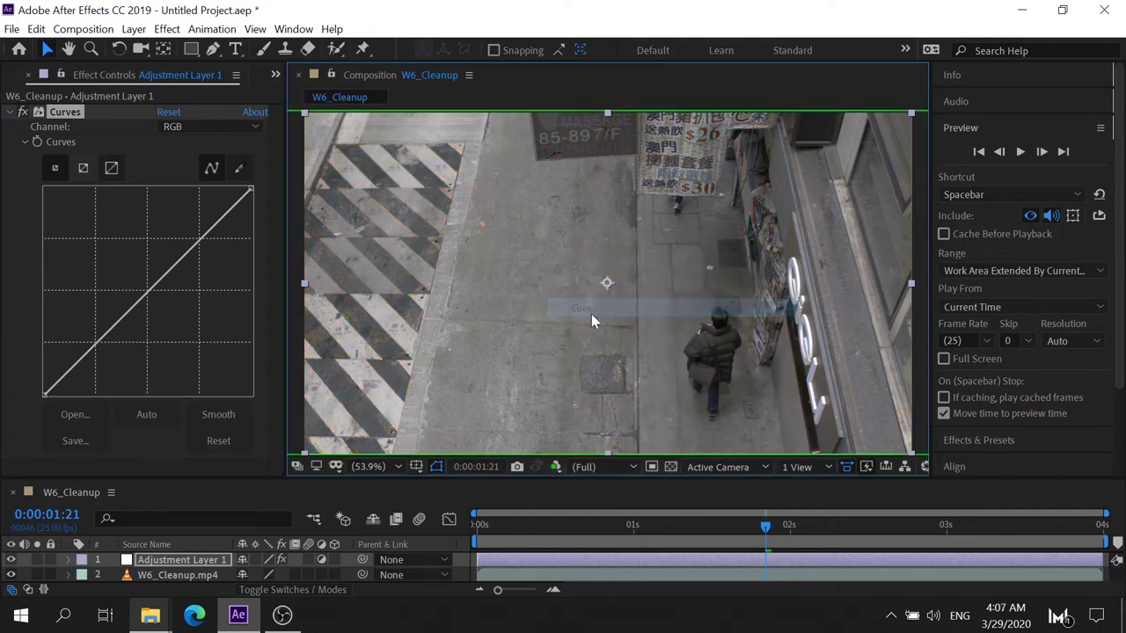
{"action": "left_click", "coordinate": [558, 467]}
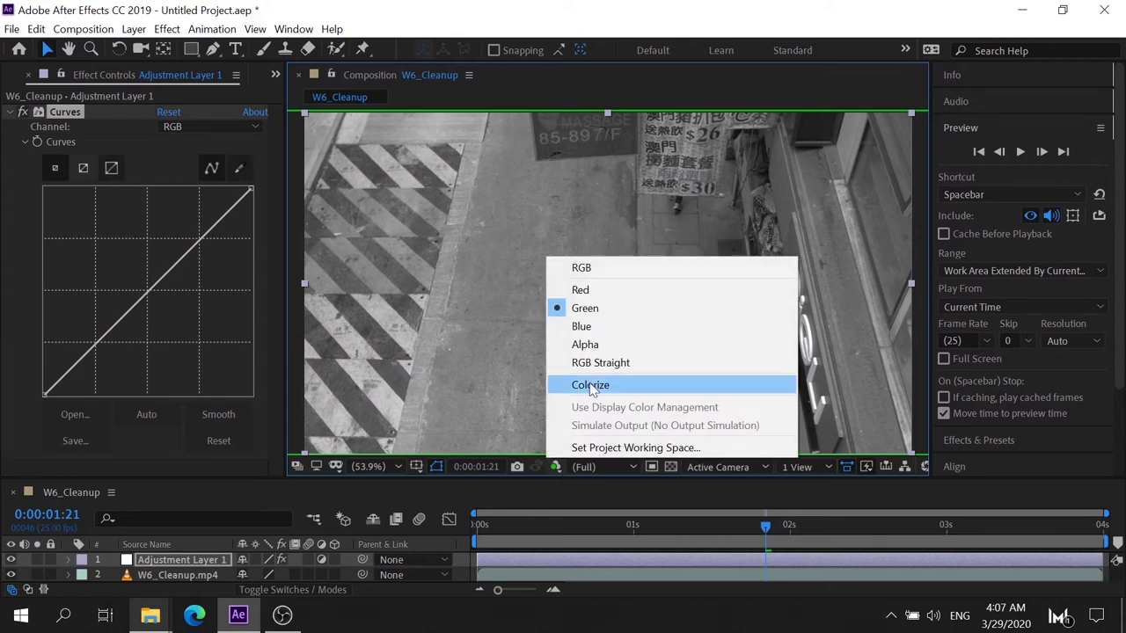
{"action": "left_click", "coordinate": [599, 326]}
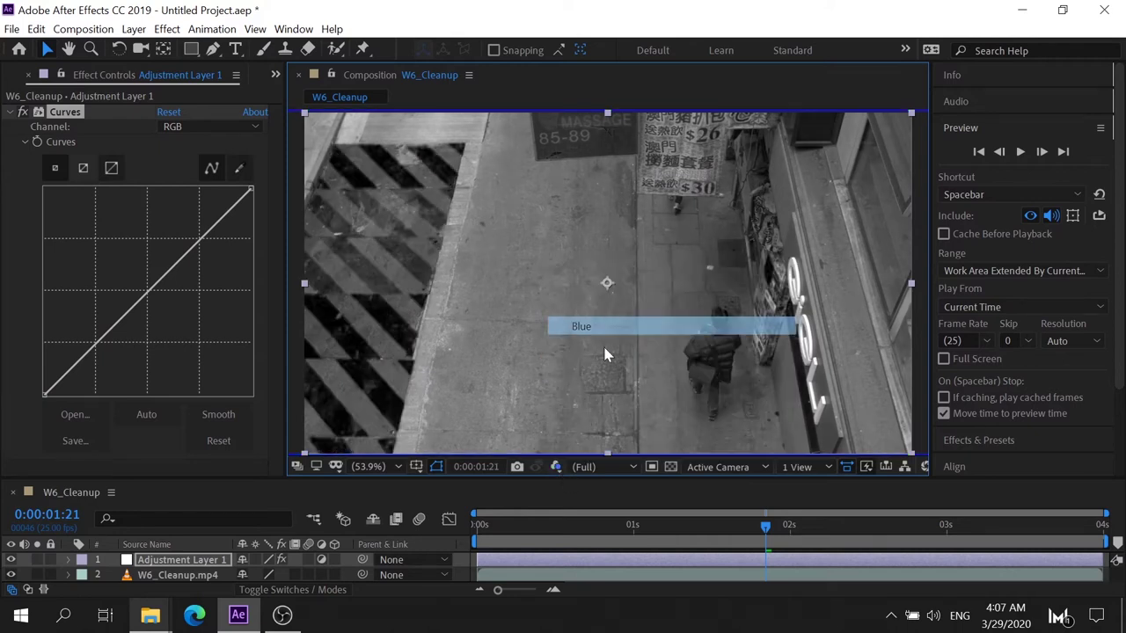
{"action": "left_click", "coordinate": [558, 467]}
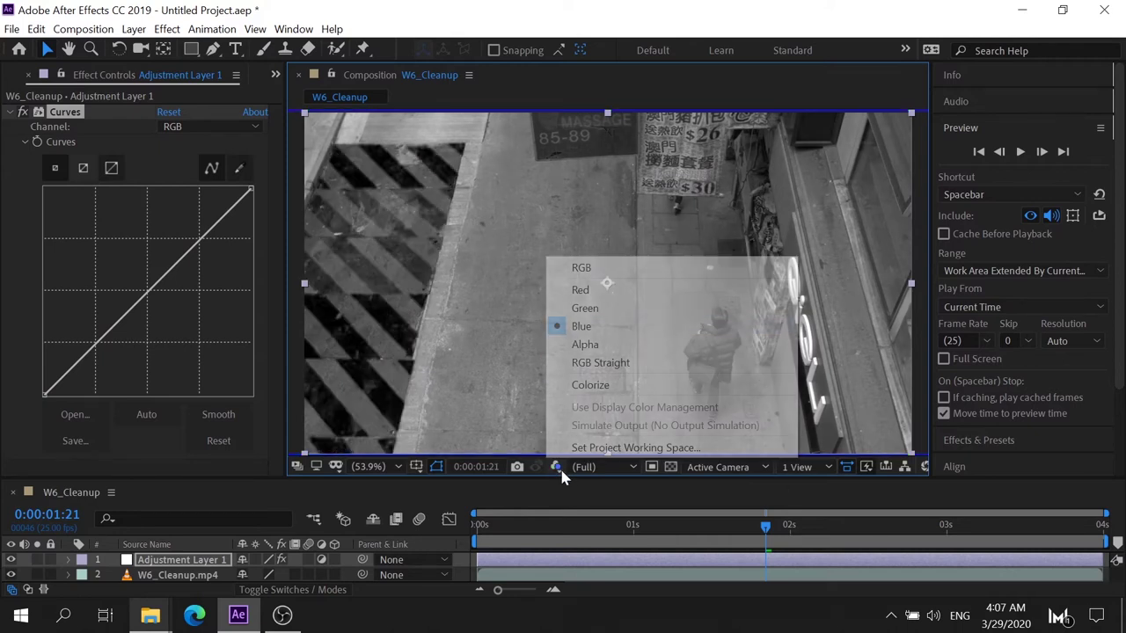
{"action": "left_click", "coordinate": [609, 344]}
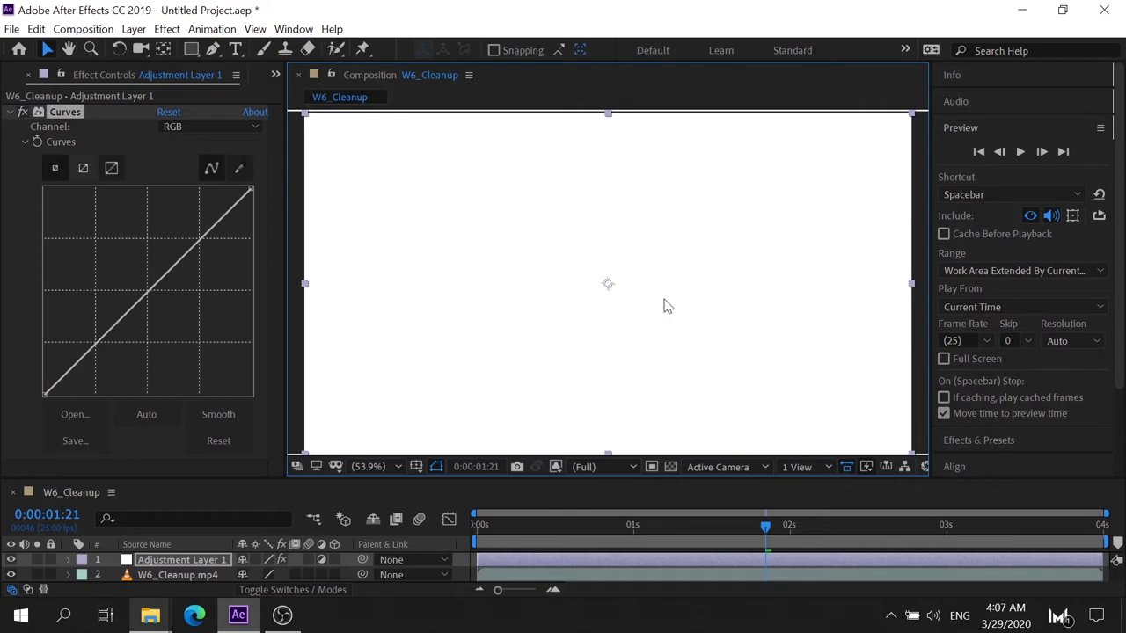
- Expand the pixel colour readout and test bending the Alpha curve, then undo it
{"action": "left_click", "coordinate": [959, 78]}
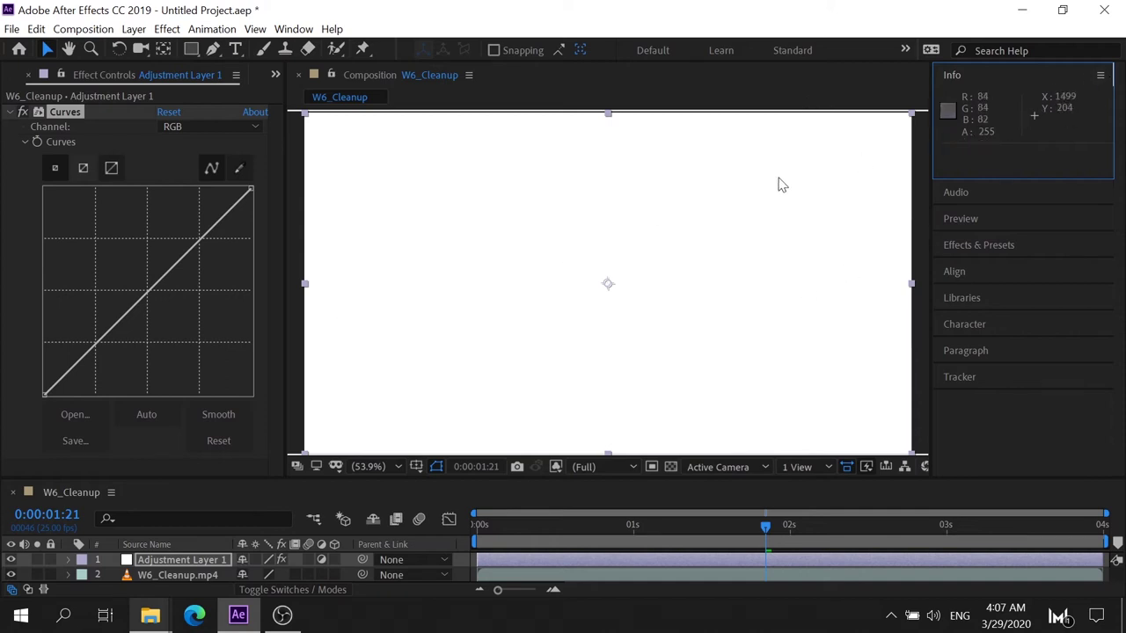
{"action": "left_click", "coordinate": [182, 126]}
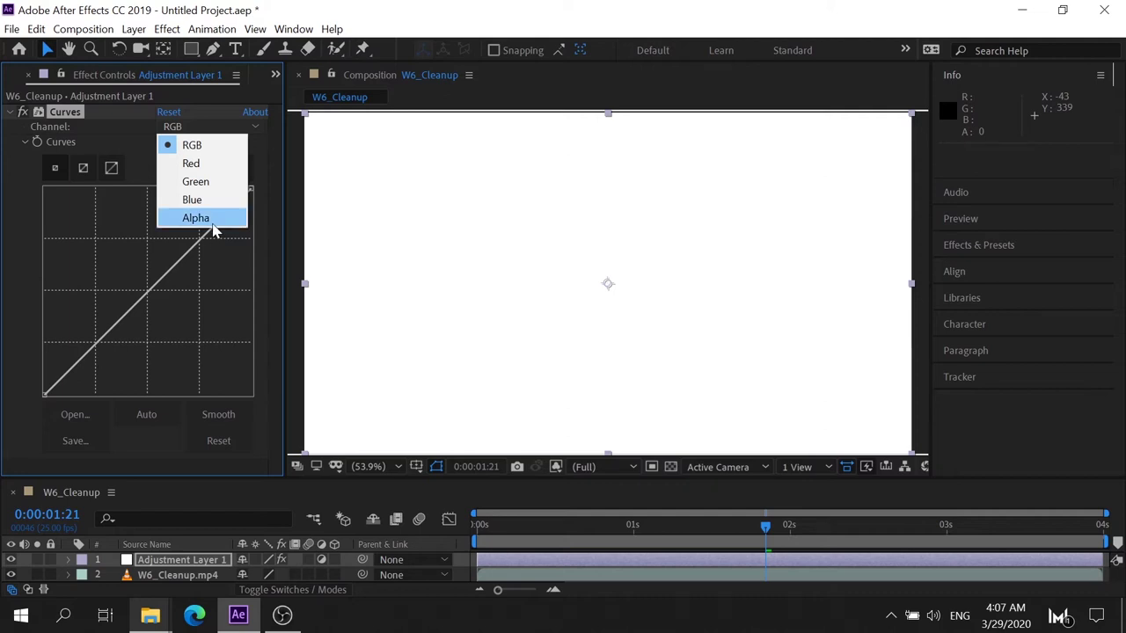
{"action": "left_click", "coordinate": [211, 223]}
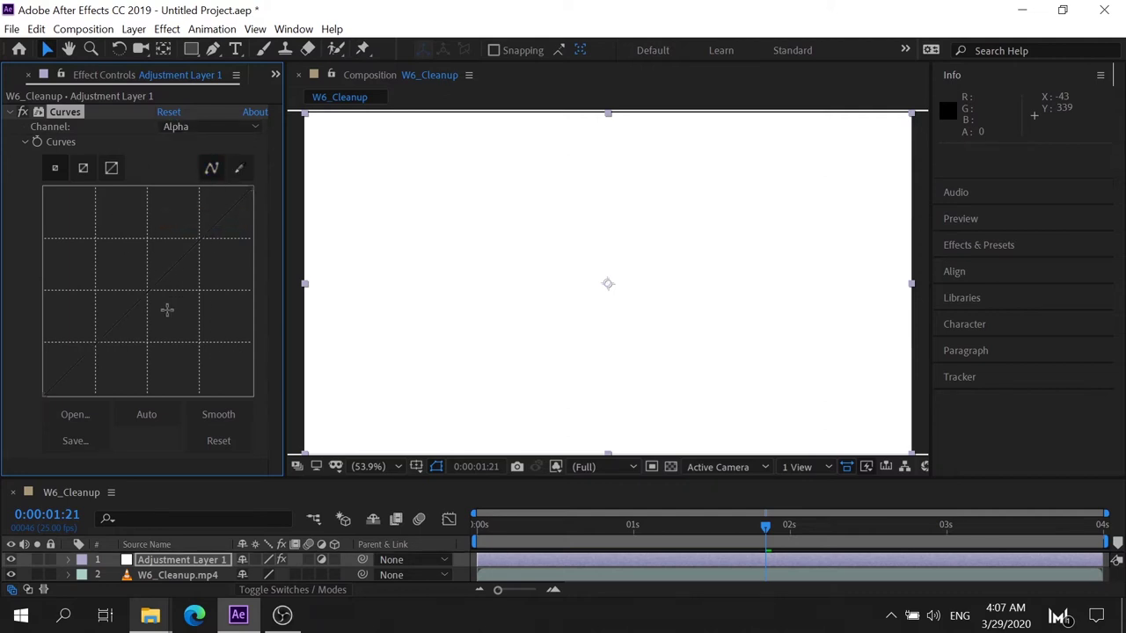
{"action": "left_click_drag", "start_coordinate": [154, 286], "coordinate": [161, 300]}
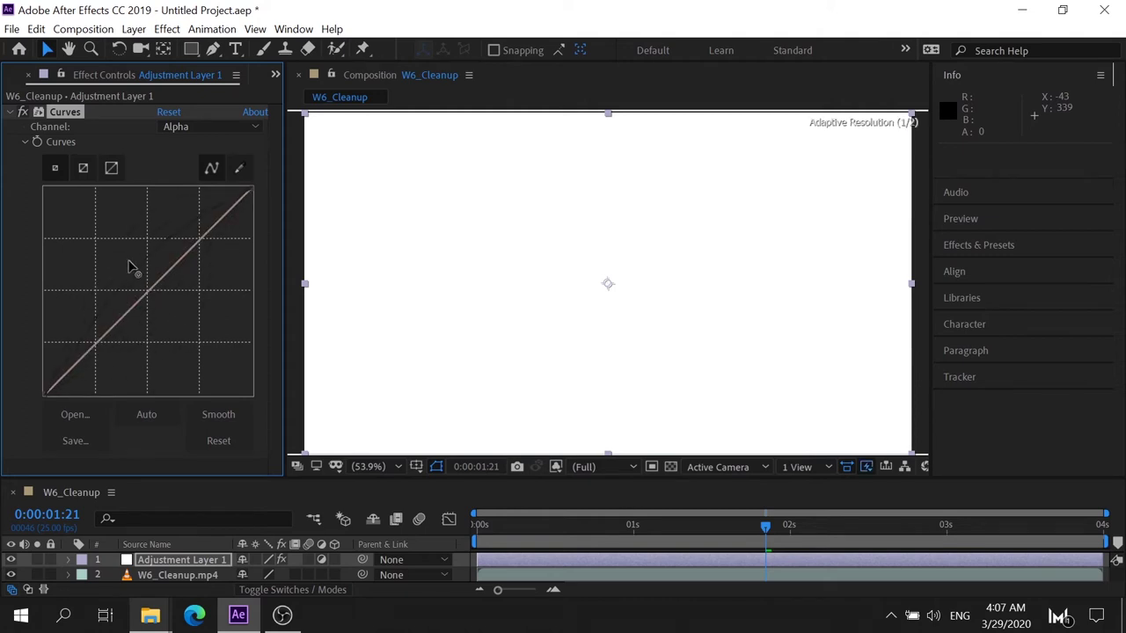
{"action": "key", "text": "ctrl+z"}
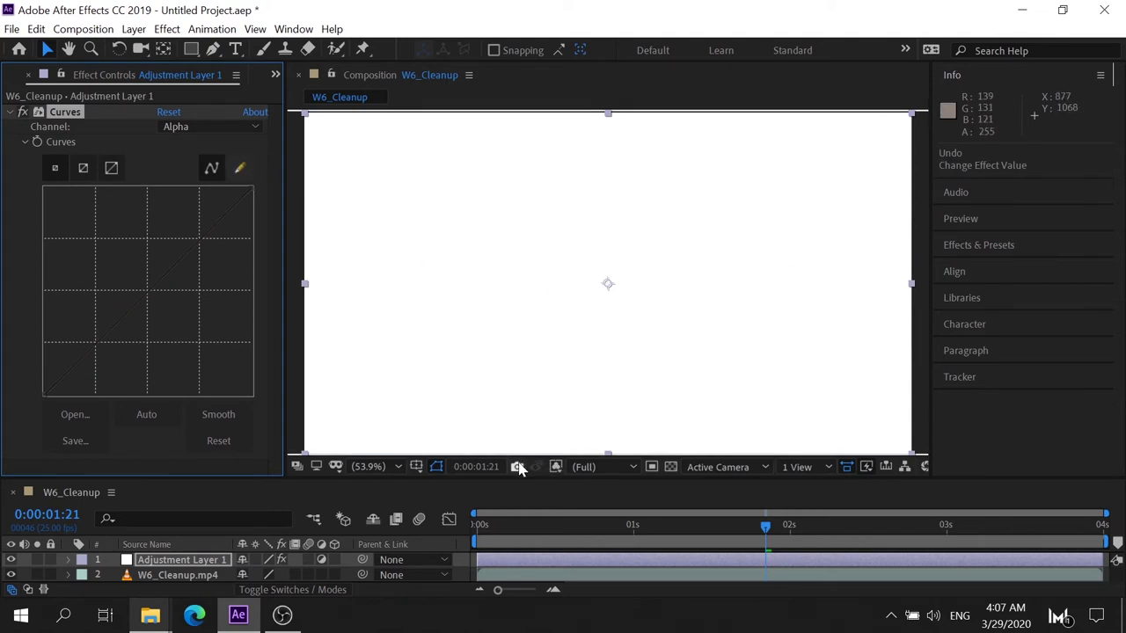
- Return the viewer to full RGB colour and delete the Curves effect
{"action": "left_click", "coordinate": [555, 467]}
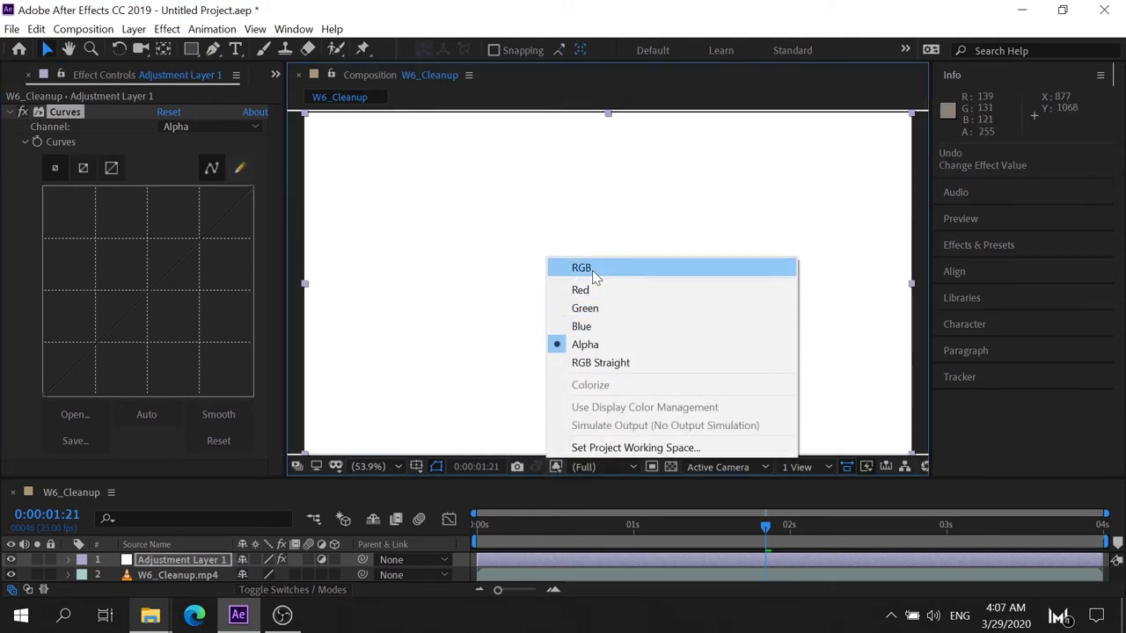
{"action": "left_click", "coordinate": [588, 263]}
{"action": "left_click", "coordinate": [80, 111]}
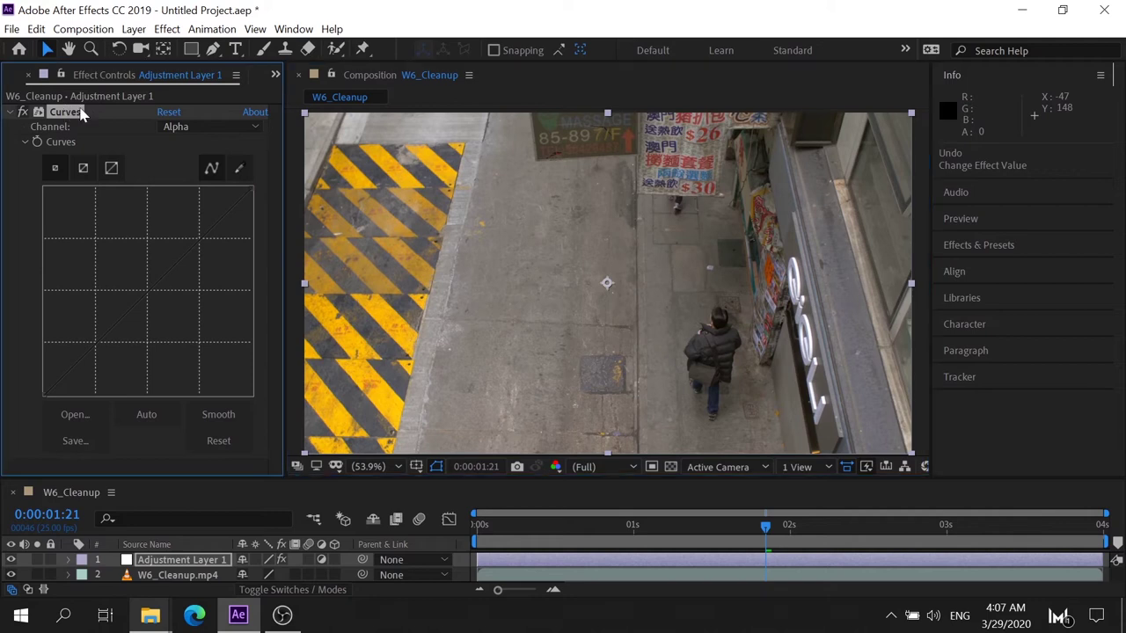
{"action": "key", "text": "Delete"}
{"action": "left_click", "coordinate": [167, 29]}
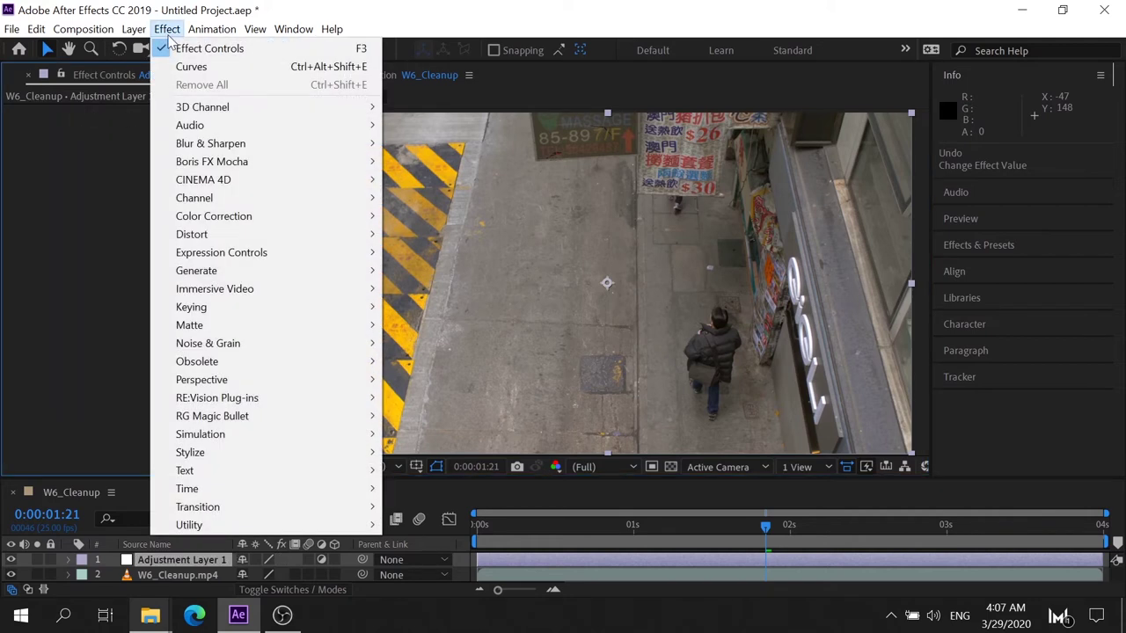
- Apply Exposure to Adjustment Layer 1 and raise the Exposure value to brighten the street
{"action": "mouse_move", "coordinate": [343, 220]}
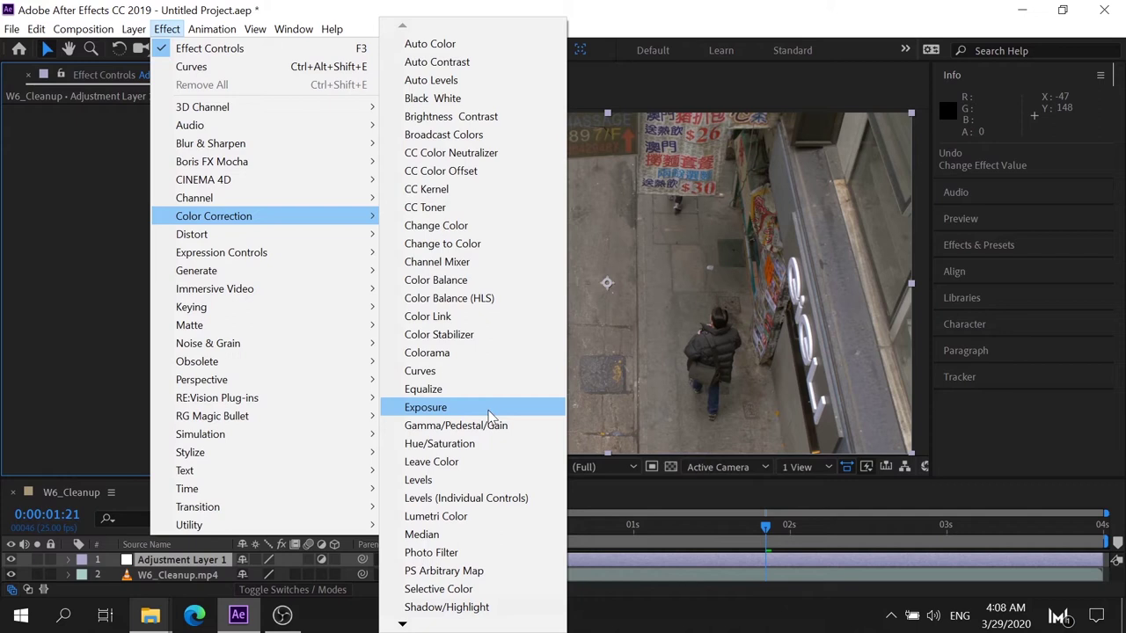
{"action": "left_click", "coordinate": [490, 409]}
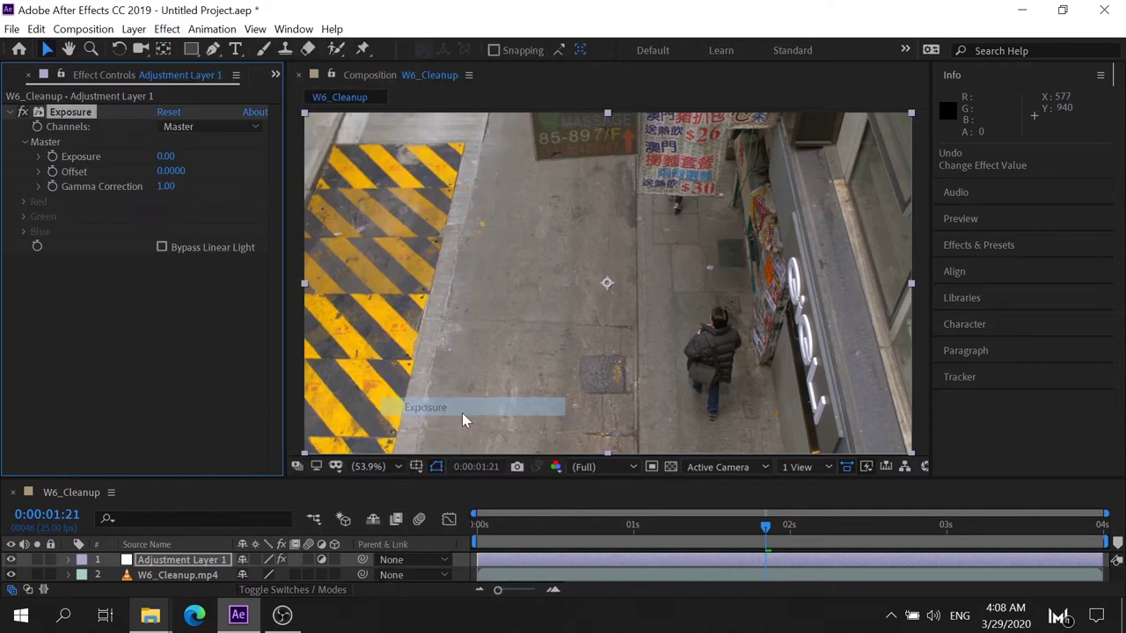
{"action": "left_click", "coordinate": [166, 157]}
{"action": "mouse_move", "coordinate": [186, 156]}
{"action": "left_mouse_down"}
{"action": "mouse_move", "coordinate": [360, 153]}
{"action": "mouse_move", "coordinate": [268, 159]}
{"action": "left_mouse_up"}
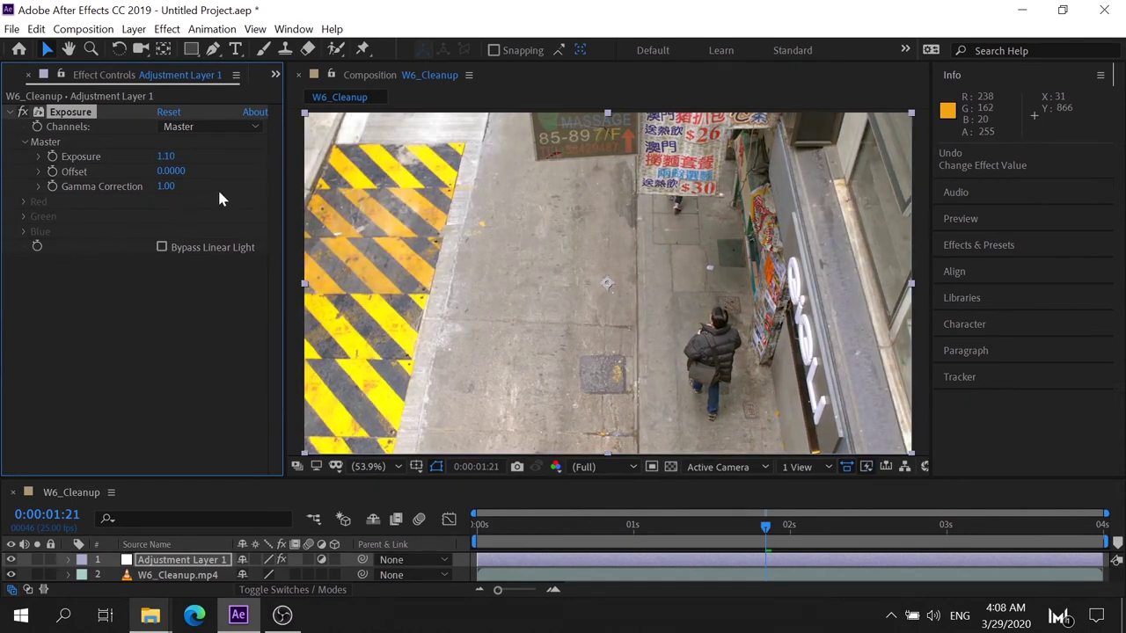
- Set the Exposure Offset to 0, then delete the Exposure effect
{"action": "mouse_move", "coordinate": [168, 173]}
{"action": "left_mouse_down"}
{"action": "mouse_move", "coordinate": [155, 172]}
{"action": "mouse_move", "coordinate": [171, 174]}
{"action": "left_mouse_up"}
{"action": "left_click", "coordinate": [171, 172]}
{"action": "type", "text": "0"}
{"action": "key", "text": "Return"}
{"action": "key", "text": "Delete"}
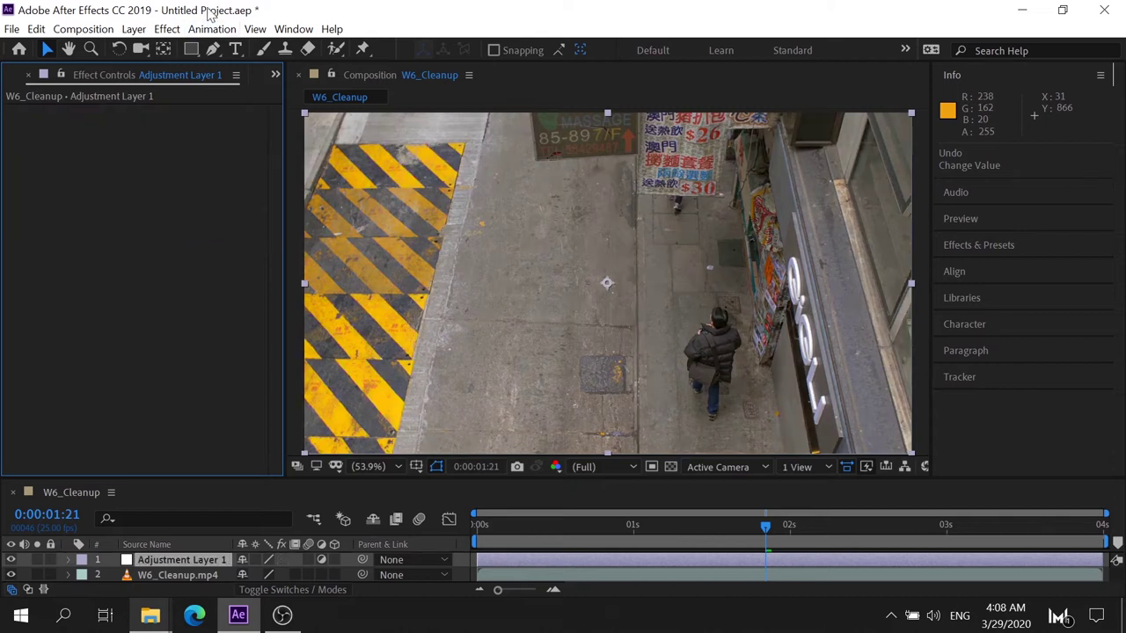
- Apply Hue/Saturation and rotate Master Hue to about +93° to turn the stripes green
{"action": "left_click", "coordinate": [168, 29]}
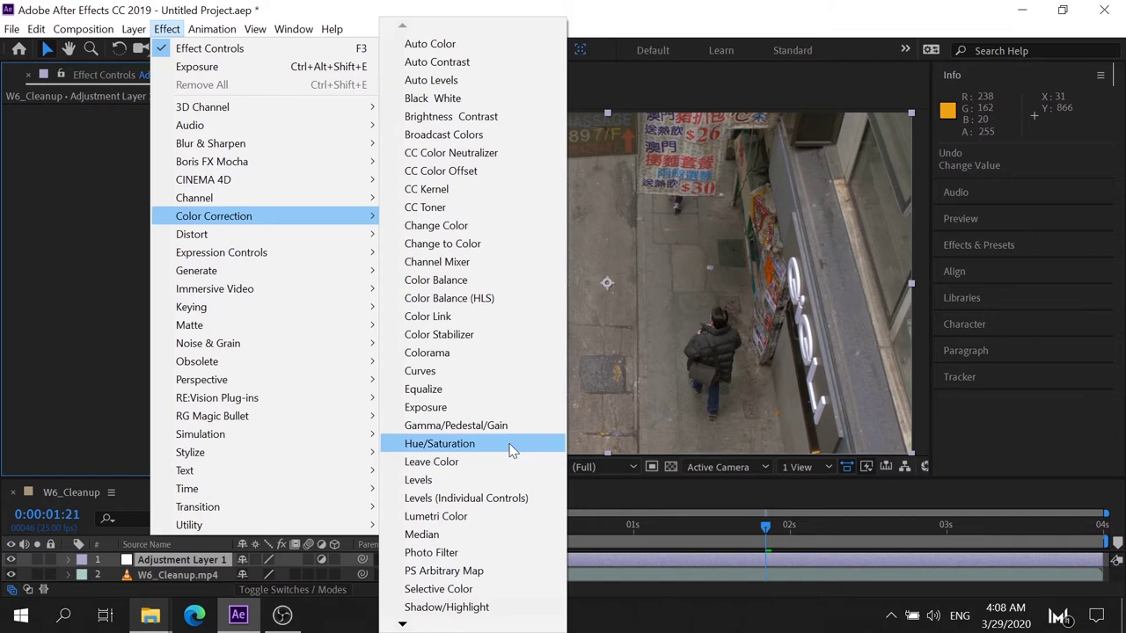
{"action": "left_click", "coordinate": [476, 448]}
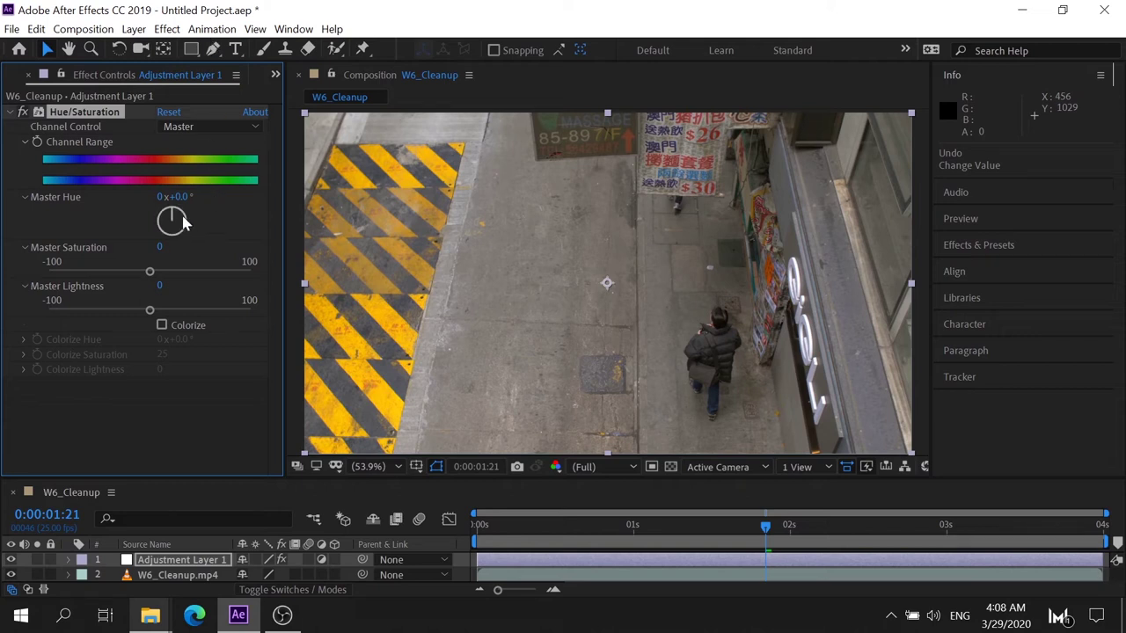
{"action": "mouse_move", "coordinate": [175, 218]}
{"action": "left_mouse_down"}
{"action": "mouse_move", "coordinate": [168, 233]}
{"action": "mouse_move", "coordinate": [188, 214]}
{"action": "left_mouse_up"}
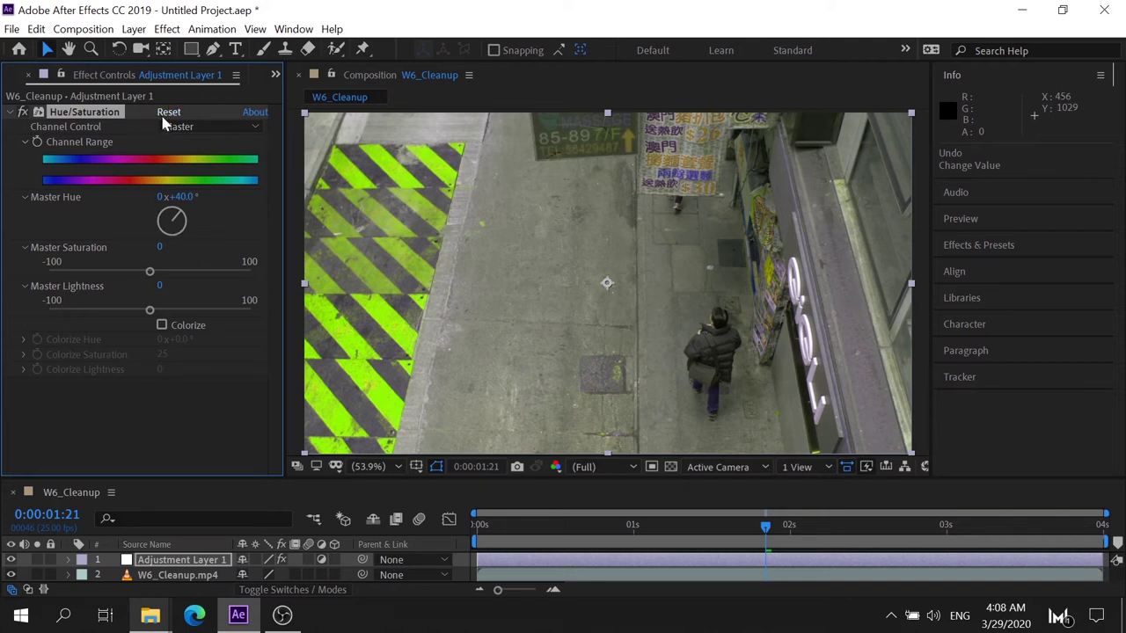
{"action": "left_click_drag", "start_coordinate": [180, 225], "coordinate": [166, 220]}
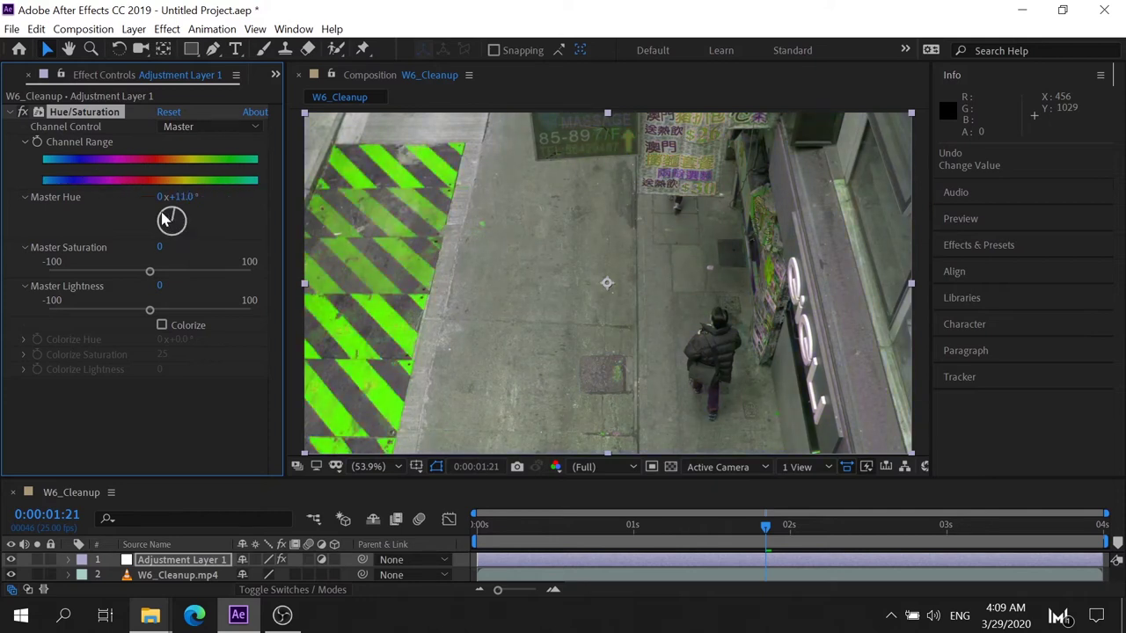
{"action": "left_click_drag", "start_coordinate": [166, 220], "coordinate": [182, 220]}
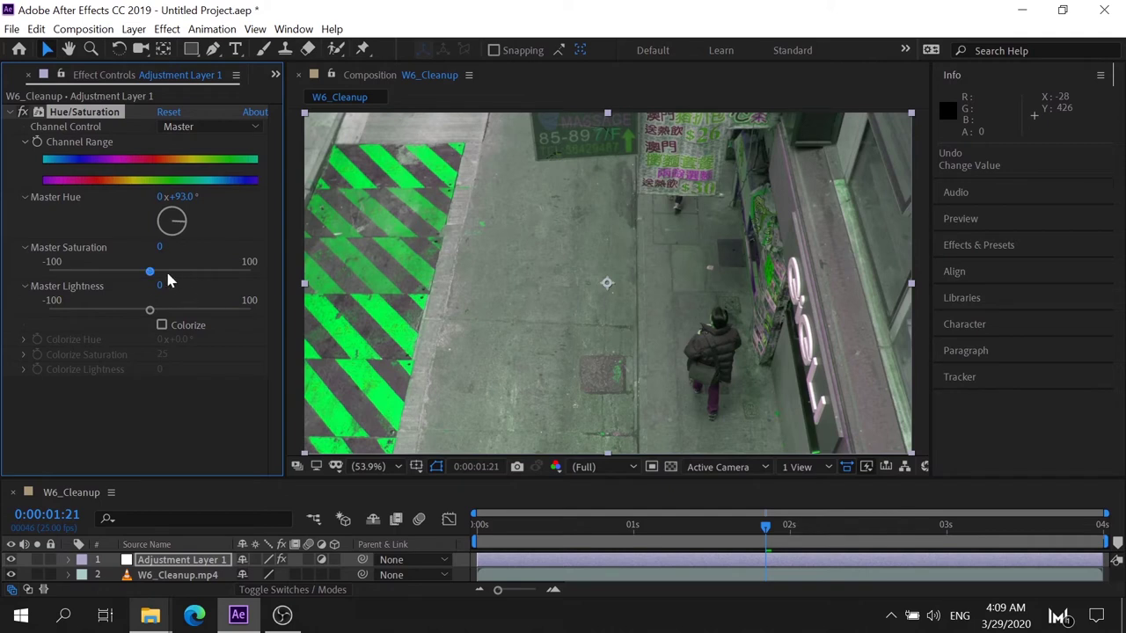
- Raise Master Saturation to 72 and Lightness to 20, then reset and delete the effect
{"action": "mouse_move", "coordinate": [151, 272]}
{"action": "left_mouse_down"}
{"action": "mouse_move", "coordinate": [249, 282]}
{"action": "mouse_move", "coordinate": [205, 279]}
{"action": "mouse_move", "coordinate": [224, 281]}
{"action": "left_mouse_up"}
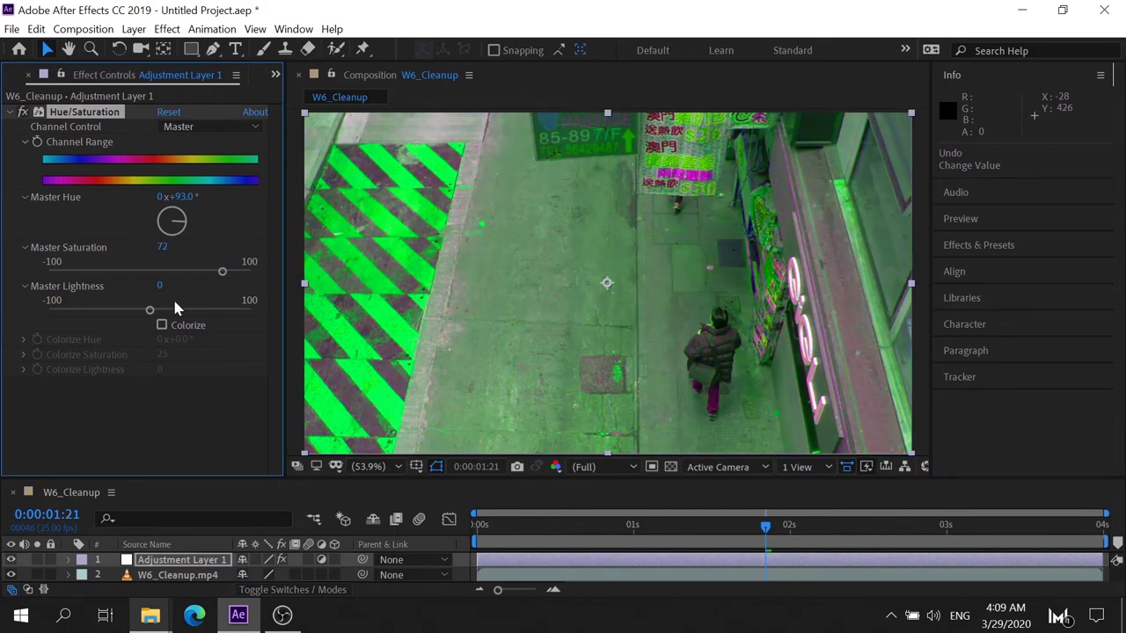
{"action": "left_click_drag", "start_coordinate": [151, 311], "coordinate": [172, 312]}
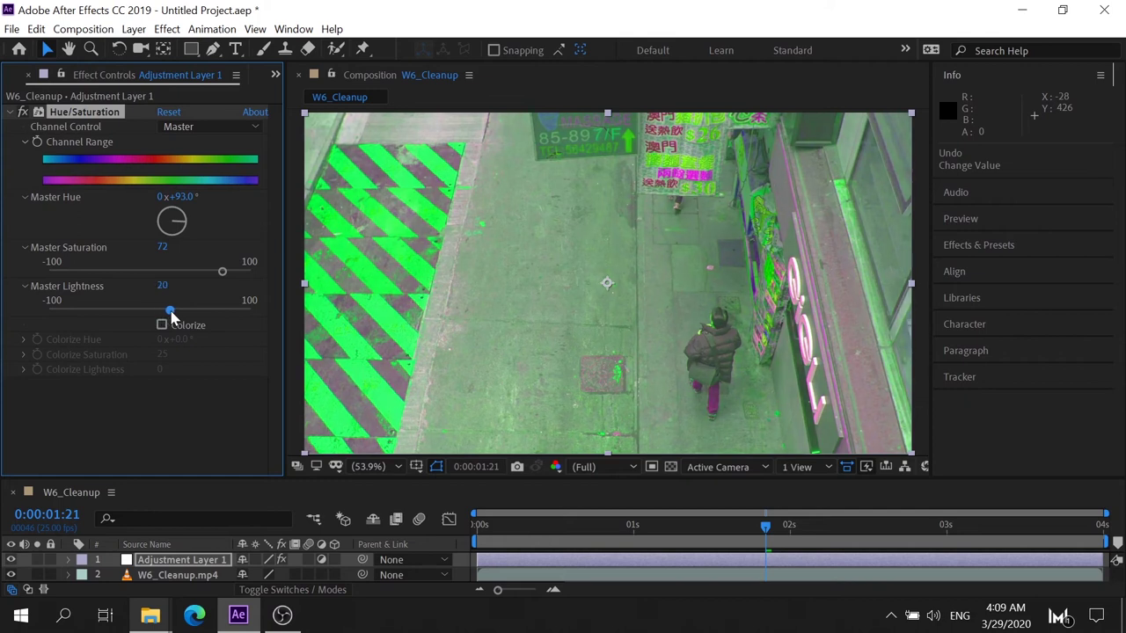
{"action": "left_click", "coordinate": [168, 112]}
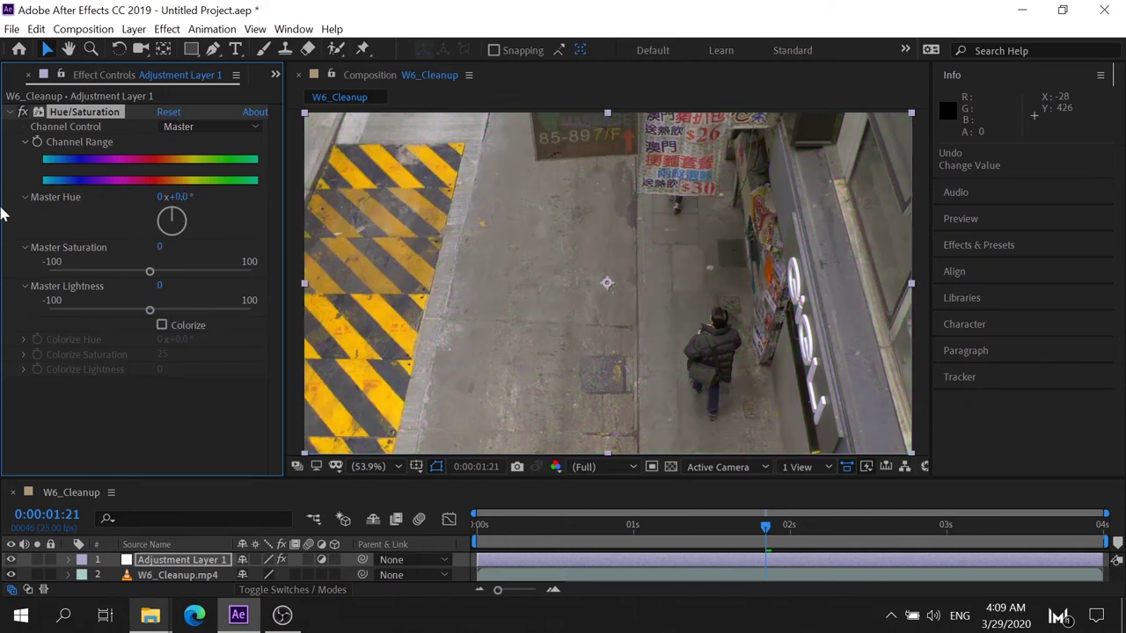
{"action": "key", "text": "Delete"}
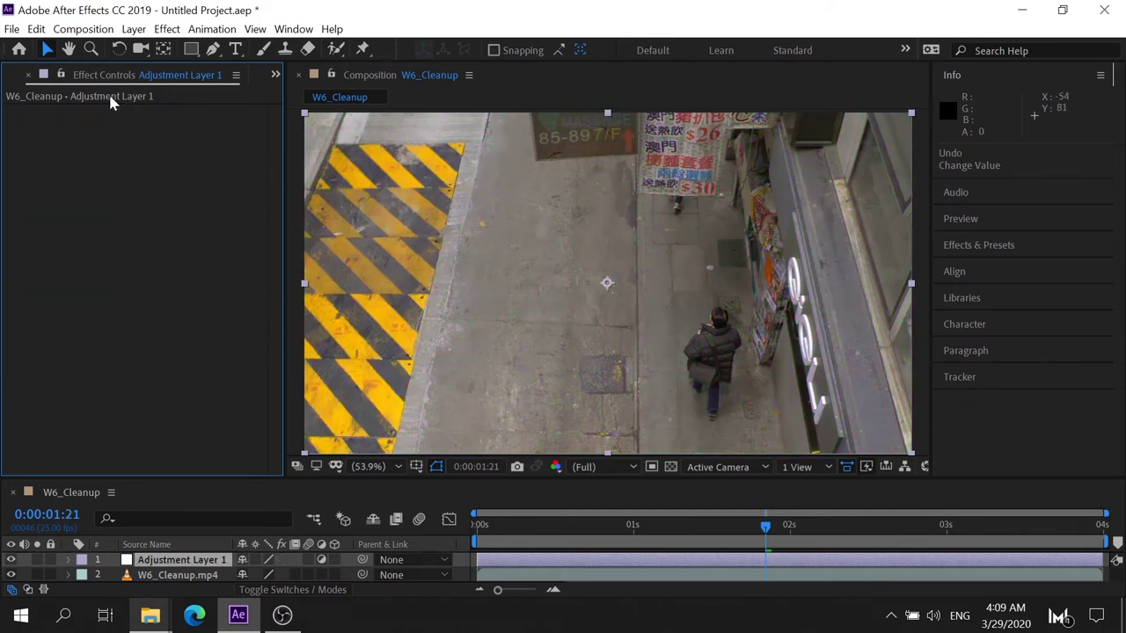
- Apply Levels, test input points of 63 and 138, then reset to 0/255 defaults
{"action": "left_click", "coordinate": [167, 29]}
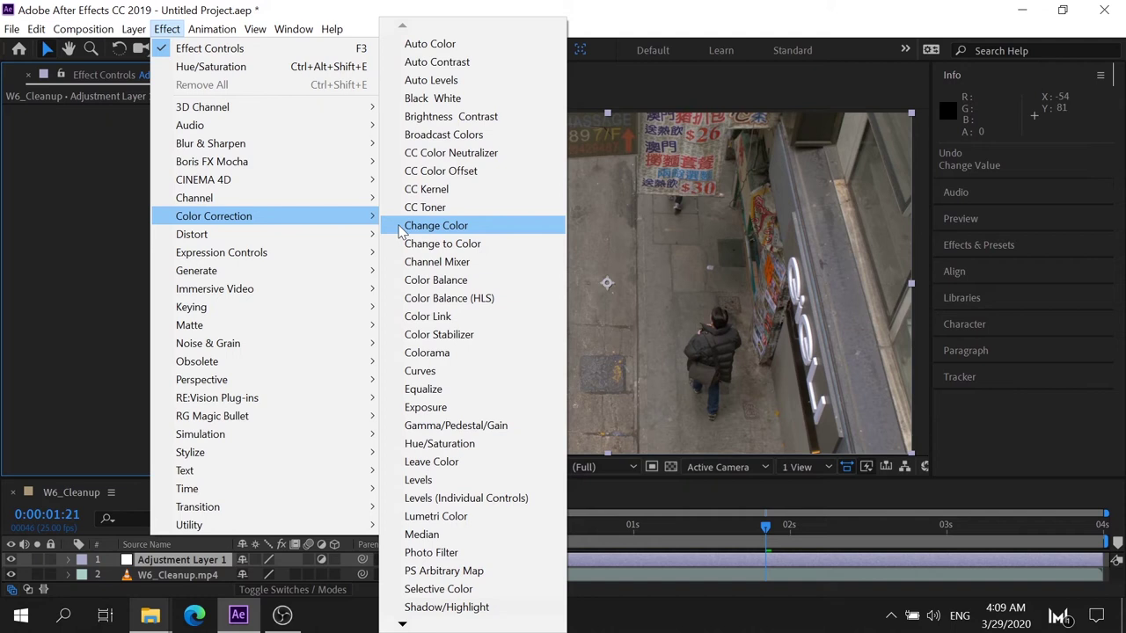
{"action": "left_click", "coordinate": [447, 483]}
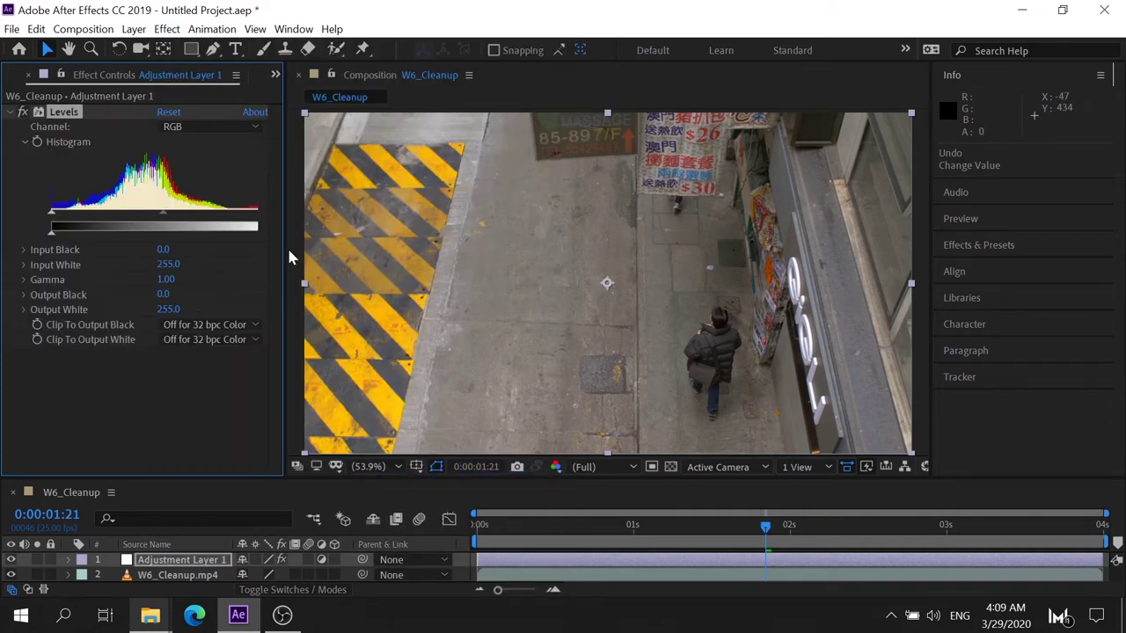
{"action": "left_click_drag", "start_coordinate": [294, 253], "coordinate": [318, 257]}
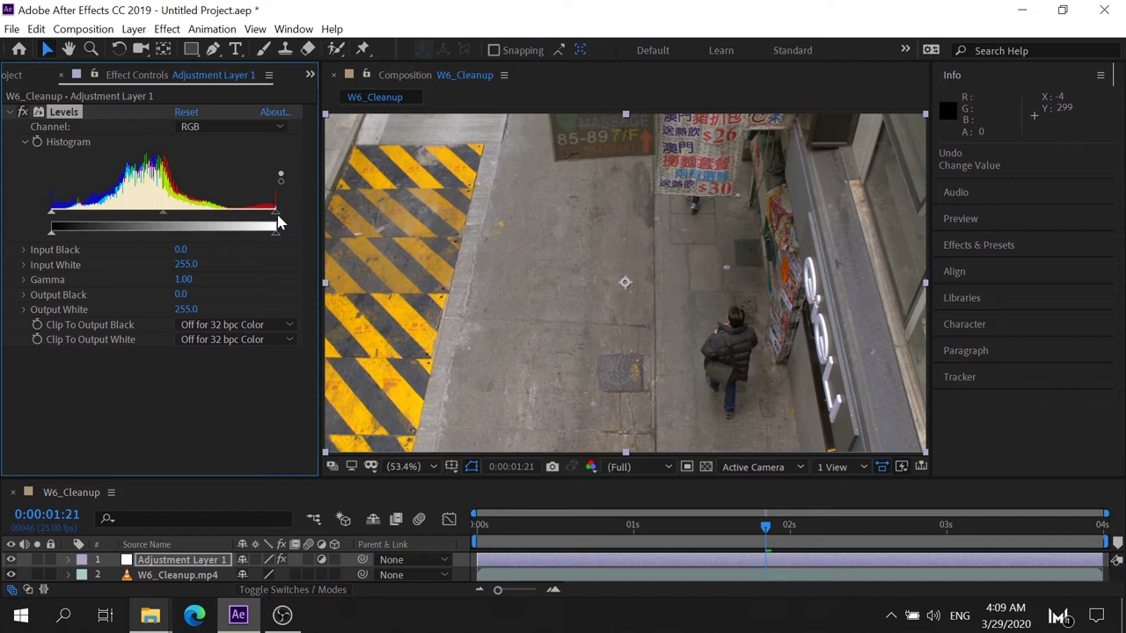
{"action": "left_click_drag", "start_coordinate": [276, 224], "coordinate": [174, 221]}
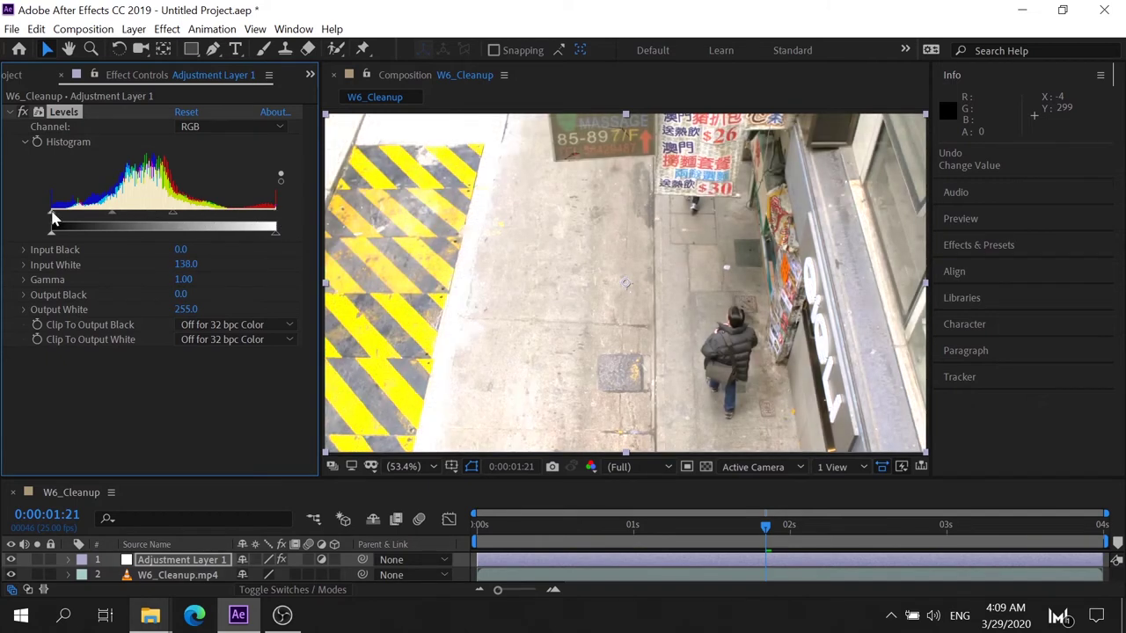
{"action": "left_click_drag", "start_coordinate": [51, 218], "coordinate": [106, 219]}
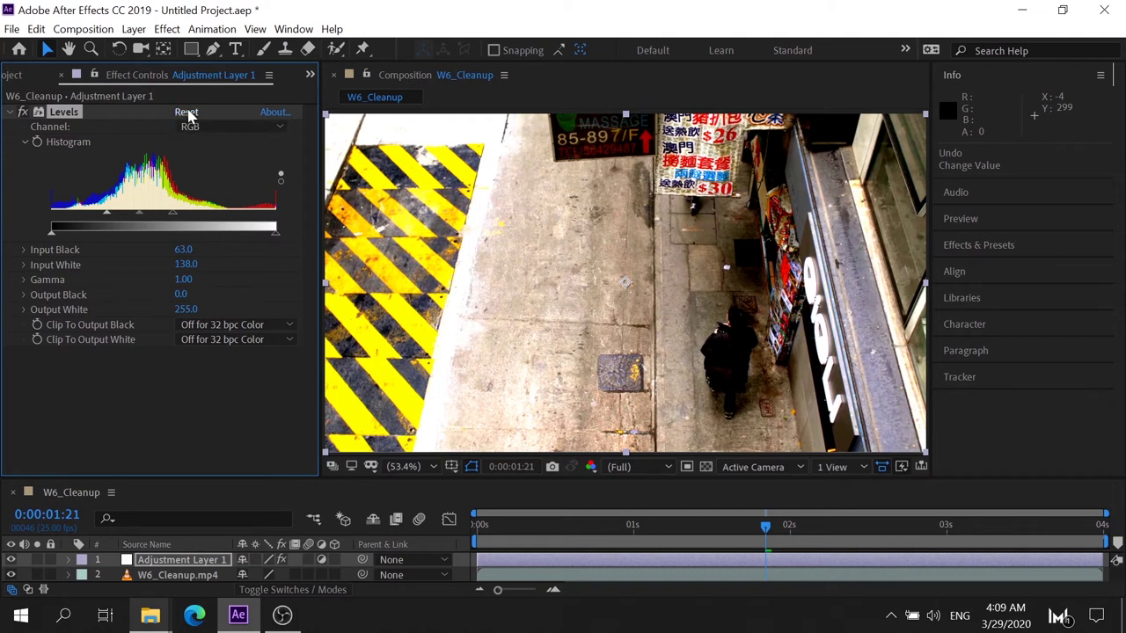
{"action": "left_click", "coordinate": [186, 112]}
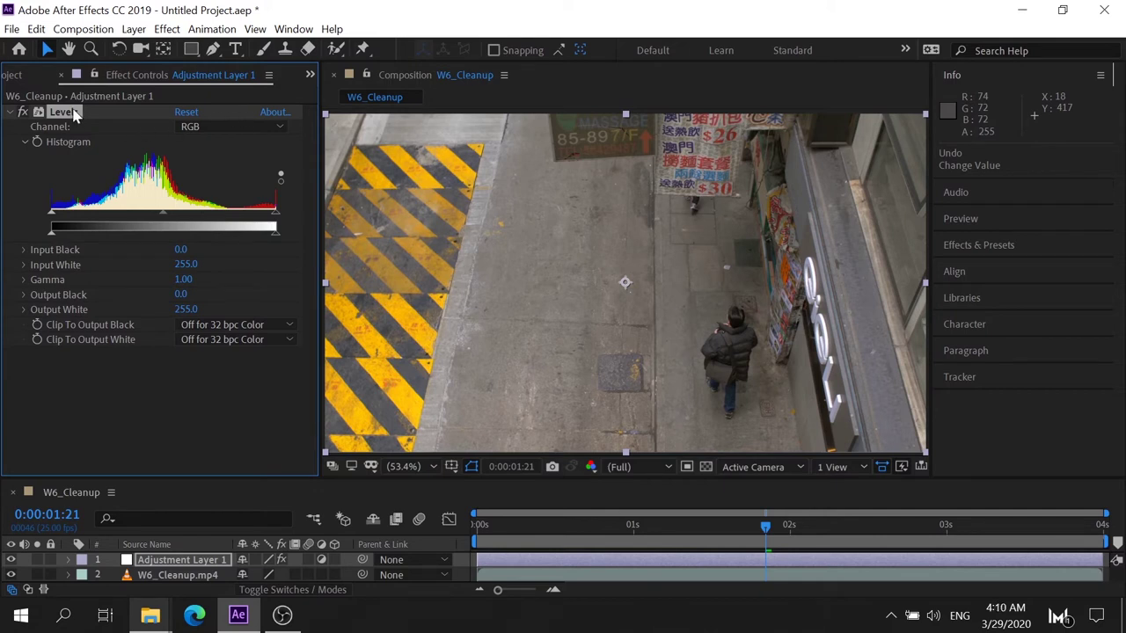
- Replace Levels with Shadow/Highlight and toggle it off and on to compare
{"action": "key", "text": "Delete"}
{"action": "left_click", "coordinate": [167, 29]}
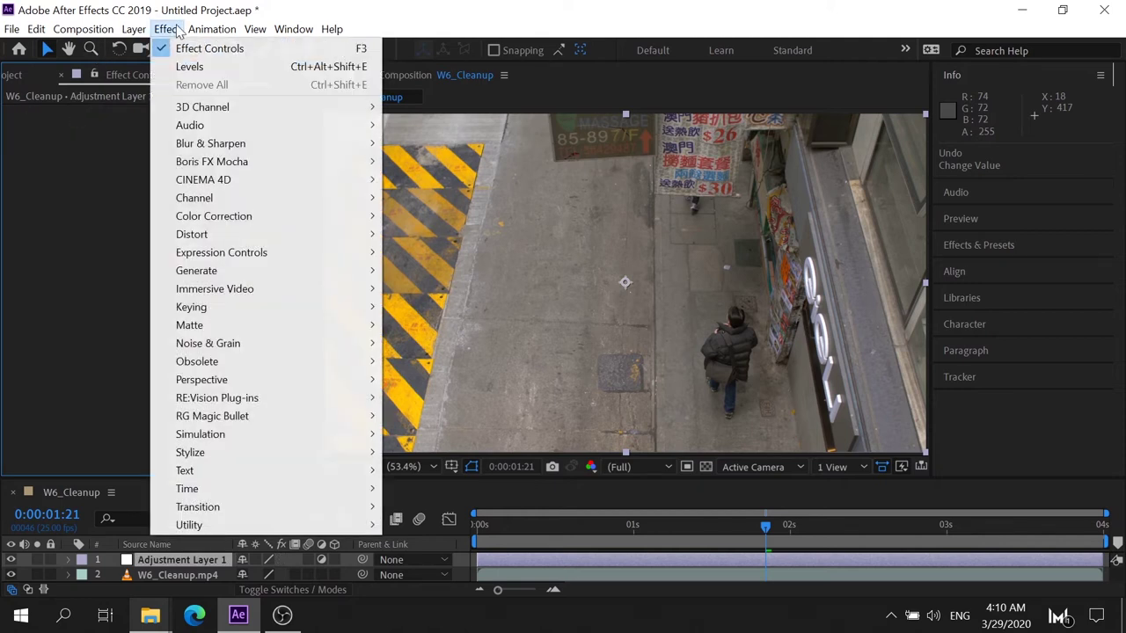
{"action": "mouse_move", "coordinate": [334, 216]}
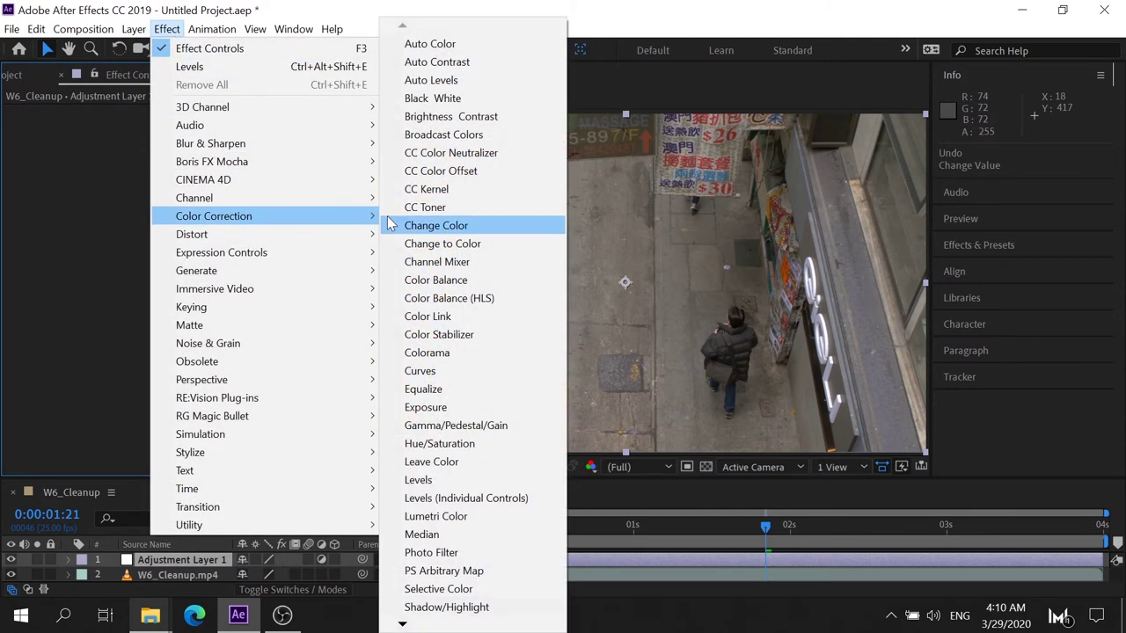
{"action": "left_click", "coordinate": [415, 609]}
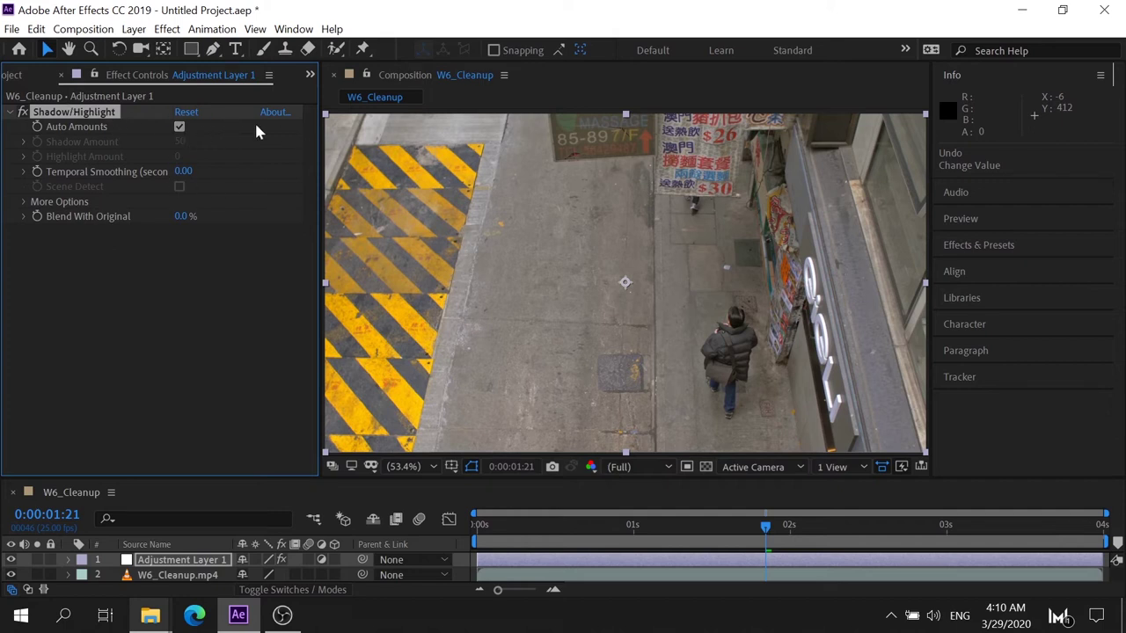
{"action": "left_click", "coordinate": [23, 112]}
{"action": "left_click", "coordinate": [23, 113]}
{"action": "left_click", "coordinate": [23, 112]}
{"action": "left_click", "coordinate": [23, 112]}
- Turn off Auto Amounts and test Shadow Amount values, leaving it at 0
{"action": "left_click", "coordinate": [180, 128]}
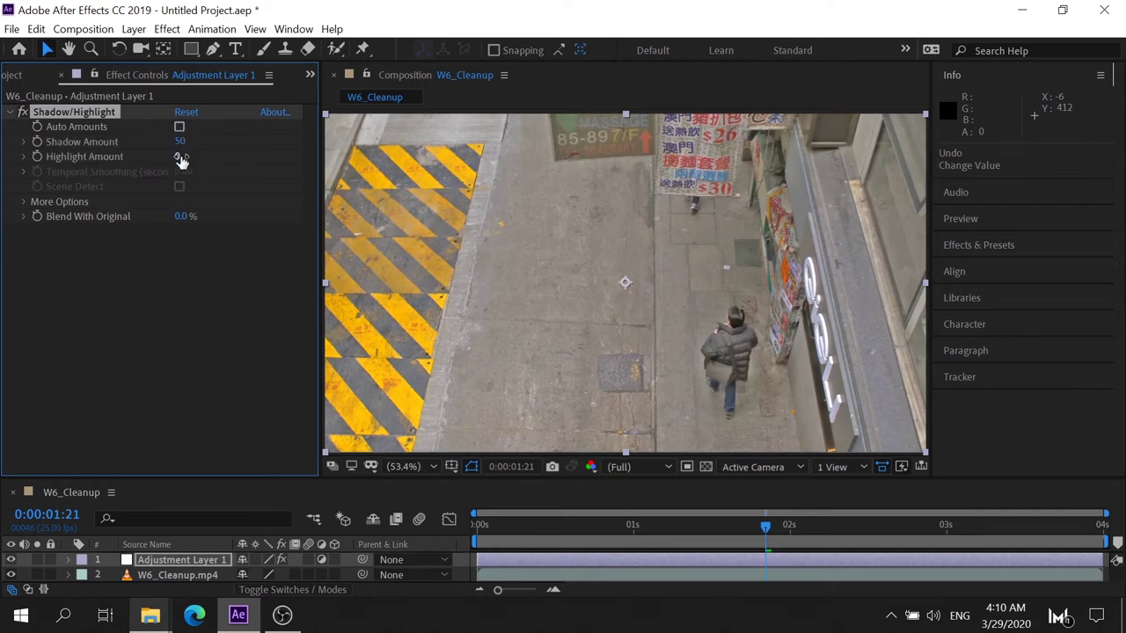
{"action": "left_click", "coordinate": [181, 142]}
{"action": "type", "text": "0"}
{"action": "key", "text": "Return"}
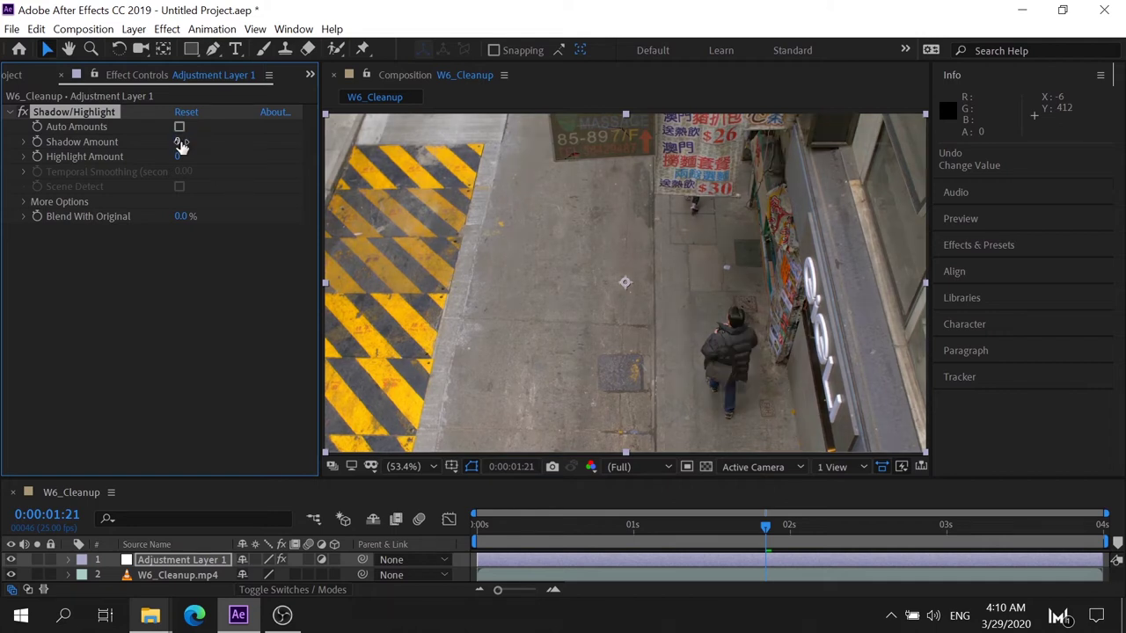
{"action": "left_click_drag", "start_coordinate": [175, 146], "coordinate": [223, 138]}
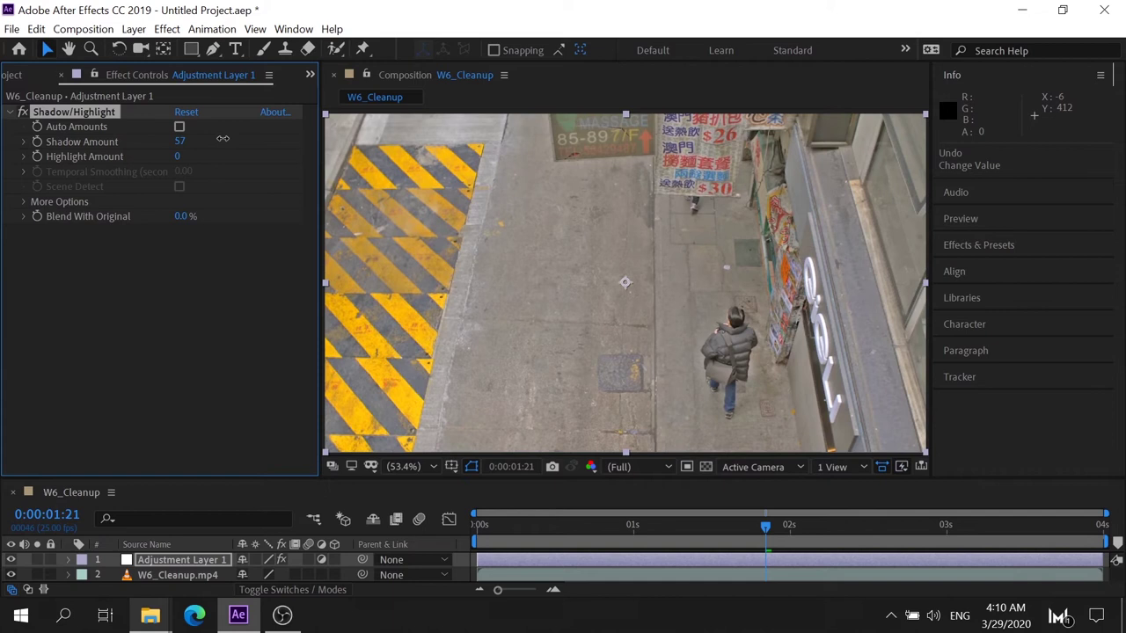
{"action": "left_click_drag", "start_coordinate": [222, 138], "coordinate": [231, 136]}
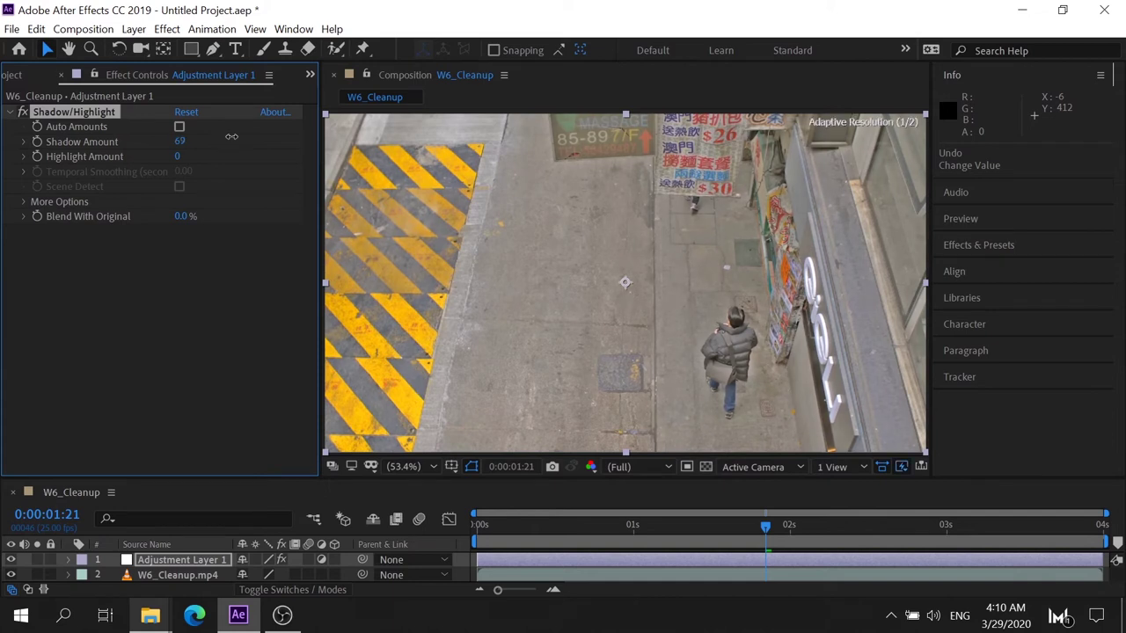
{"action": "left_click", "coordinate": [181, 141]}
{"action": "type", "text": "0"}
{"action": "key", "text": "Return"}
- Raise Highlight Amount to 100, compare with the effect toggled, then delete Shadow/Highlight
{"action": "left_click_drag", "start_coordinate": [178, 160], "coordinate": [137, 163]}
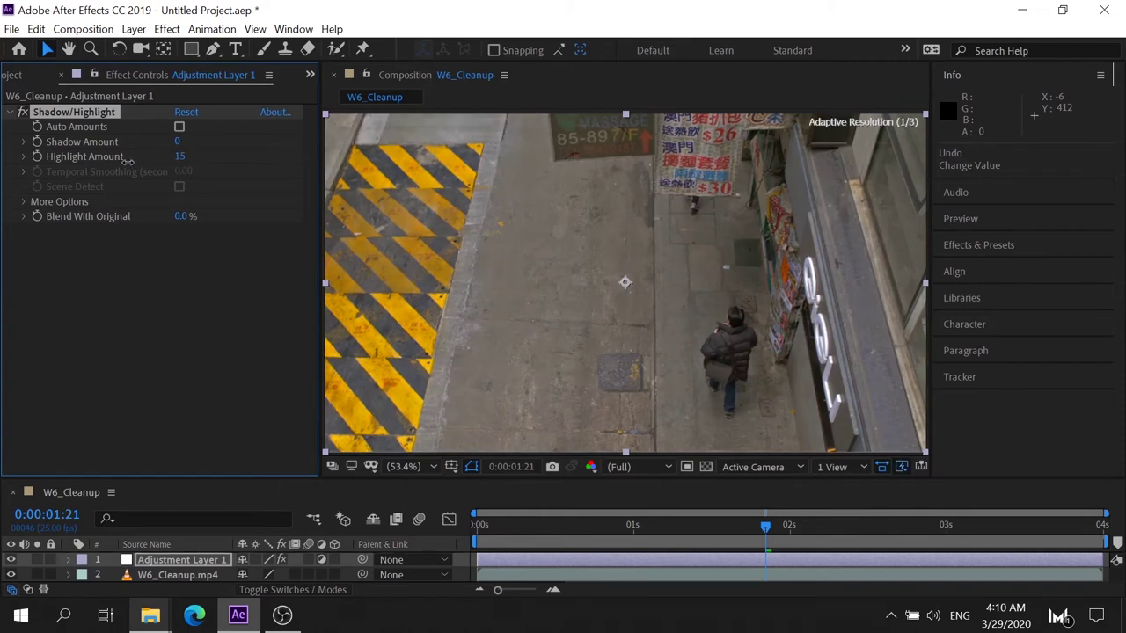
{"action": "mouse_move", "coordinate": [137, 163]}
{"action": "left_mouse_down"}
{"action": "mouse_move", "coordinate": [67, 156]}
{"action": "mouse_move", "coordinate": [192, 156]}
{"action": "left_mouse_up"}
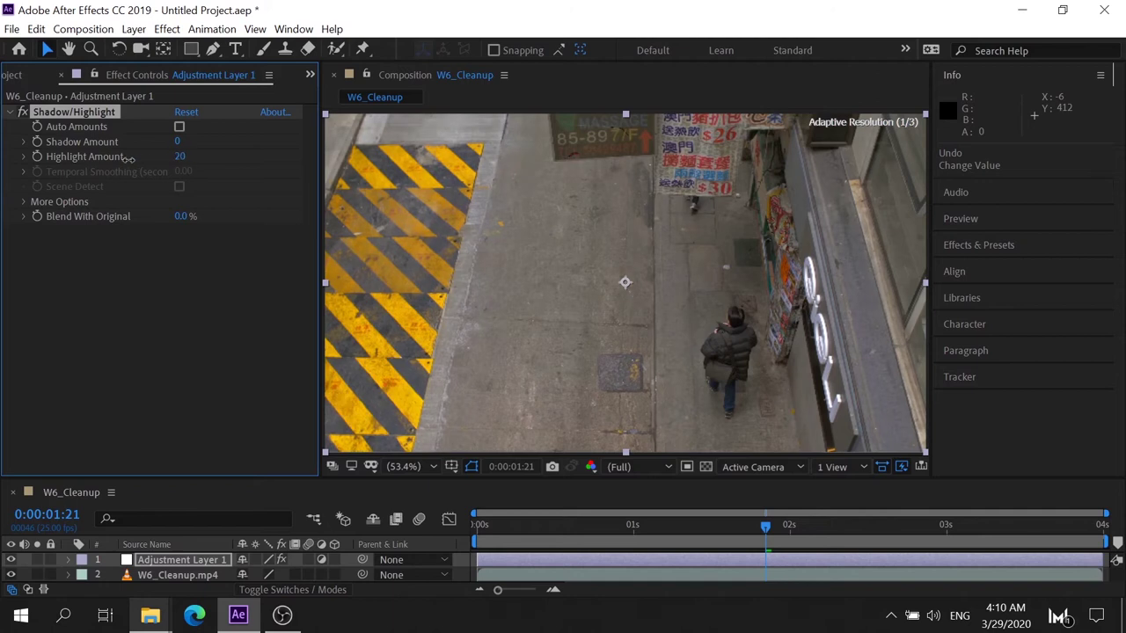
{"action": "left_click", "coordinate": [24, 113]}
{"action": "left_click", "coordinate": [24, 112]}
{"action": "left_click", "coordinate": [24, 112]}
{"action": "left_click", "coordinate": [24, 113]}
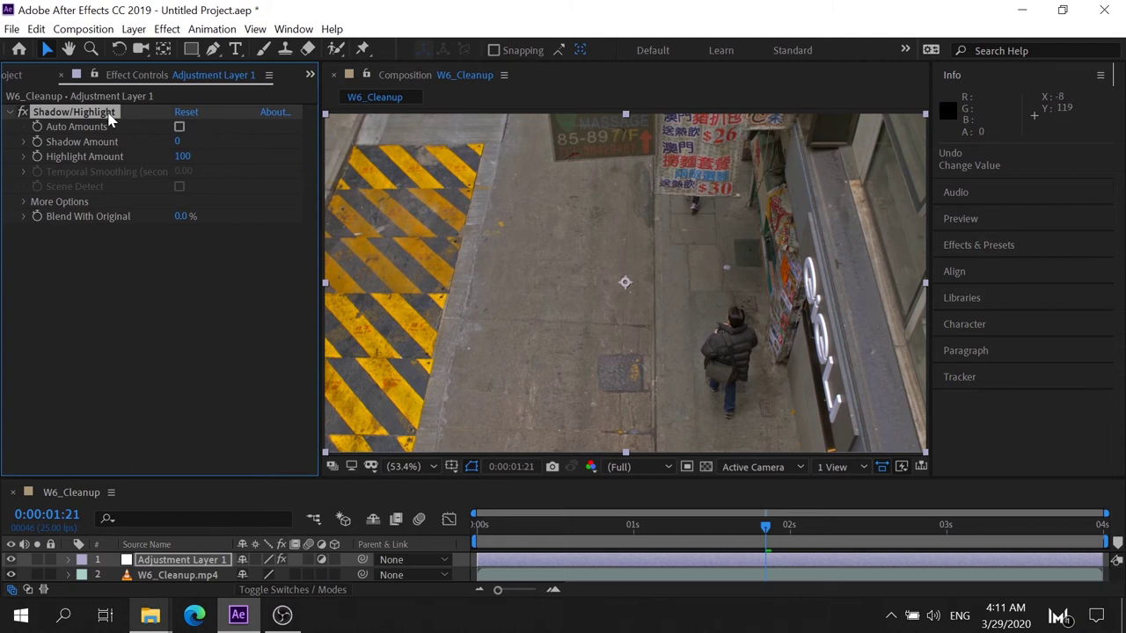
{"action": "key", "text": "Delete"}
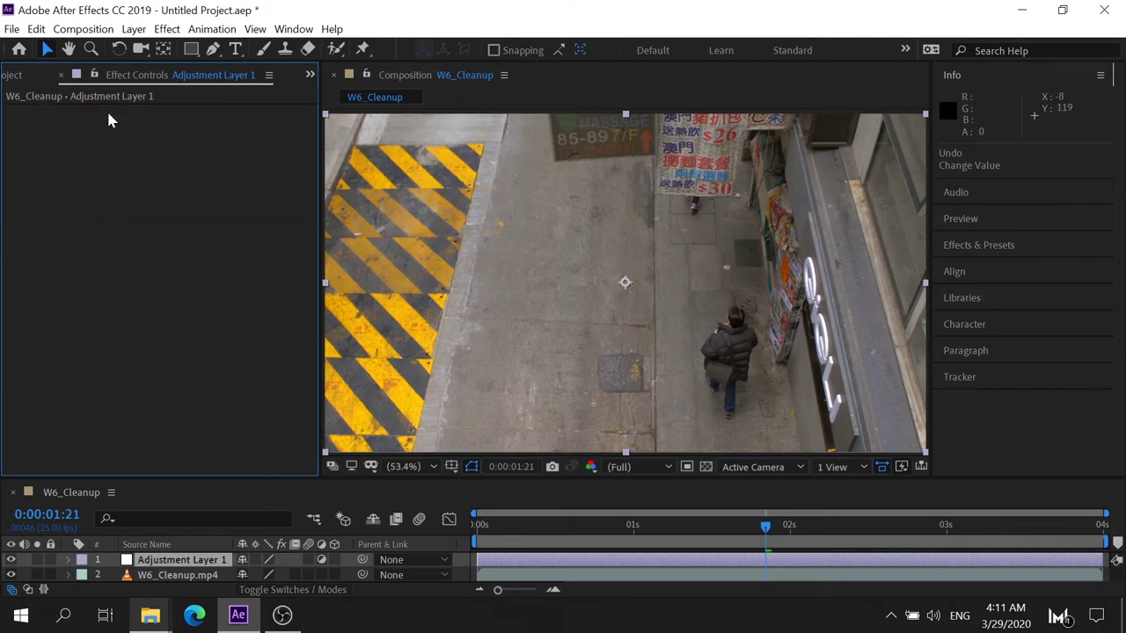
- Apply the Tint effect from Color Correction to the adjustment layer
{"action": "left_click", "coordinate": [166, 30]}
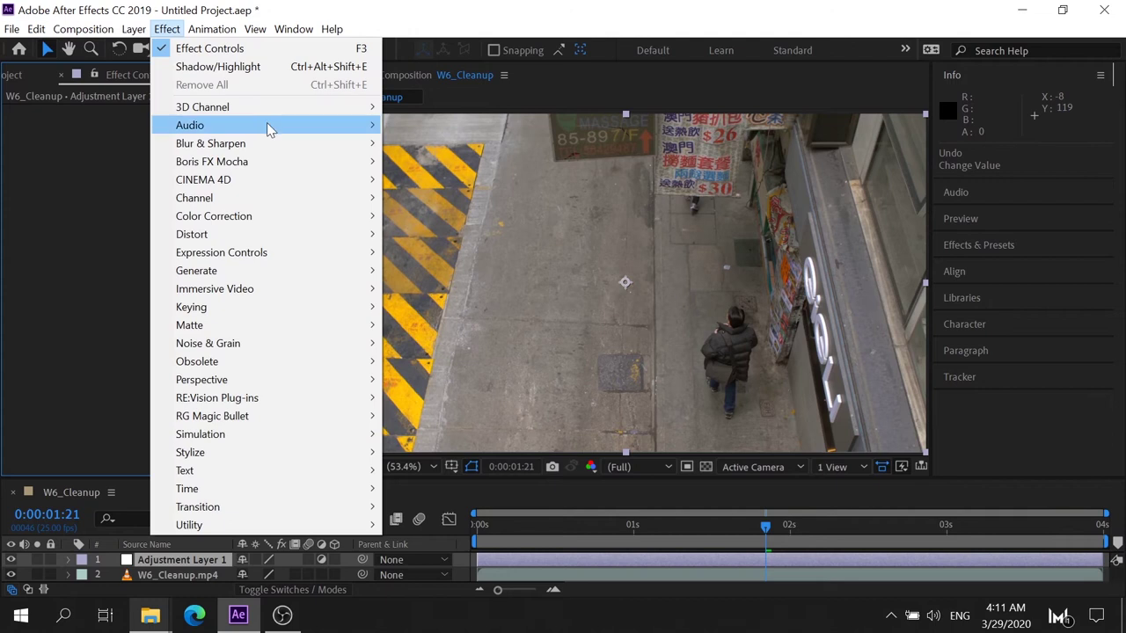
{"action": "mouse_move", "coordinate": [350, 219]}
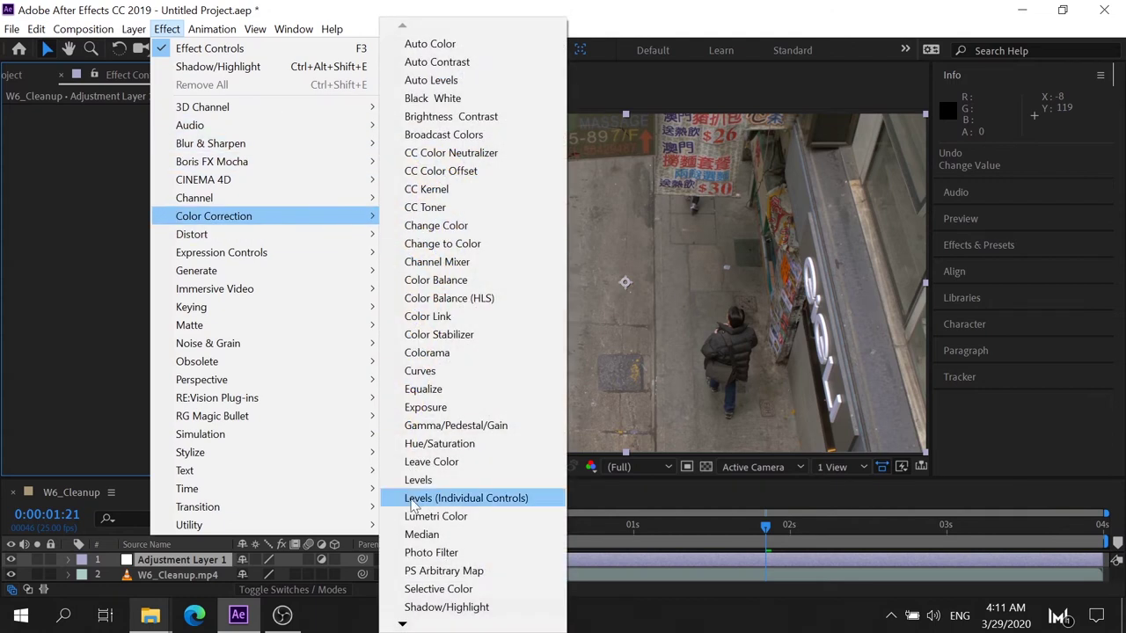
{"action": "mouse_move", "coordinate": [400, 625]}
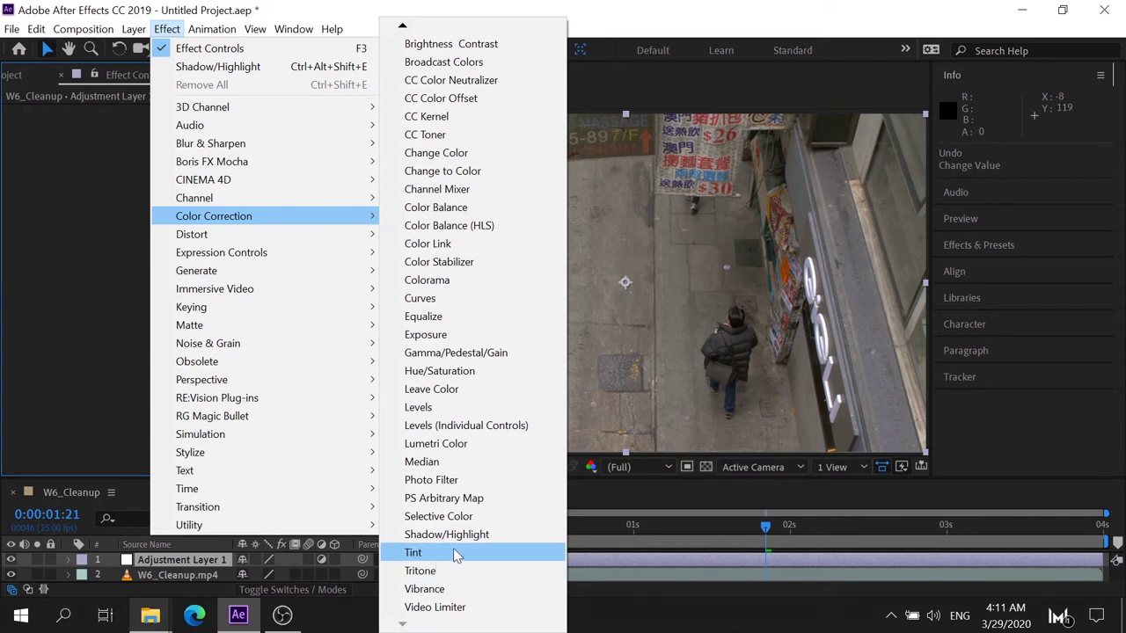
{"action": "left_click", "coordinate": [456, 556]}
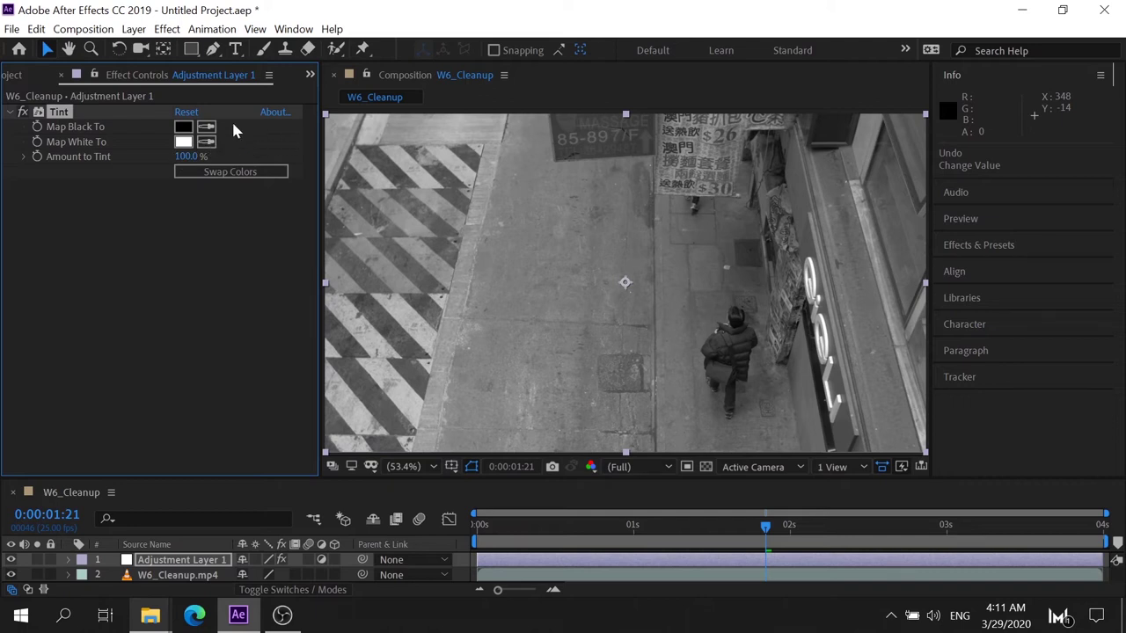
- Map black to red and white to FFBE00, lower Amount to Tint to 46%, then delete Tint
{"action": "left_click", "coordinate": [182, 128]}
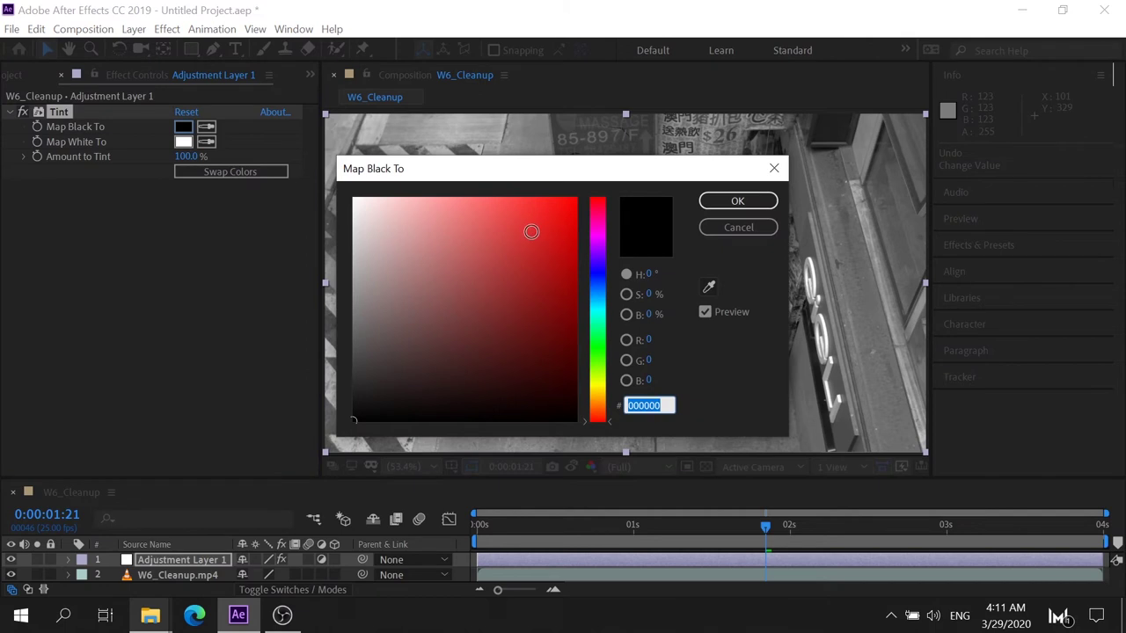
{"action": "left_click_drag", "start_coordinate": [536, 233], "coordinate": [651, 184]}
{"action": "left_click", "coordinate": [735, 204]}
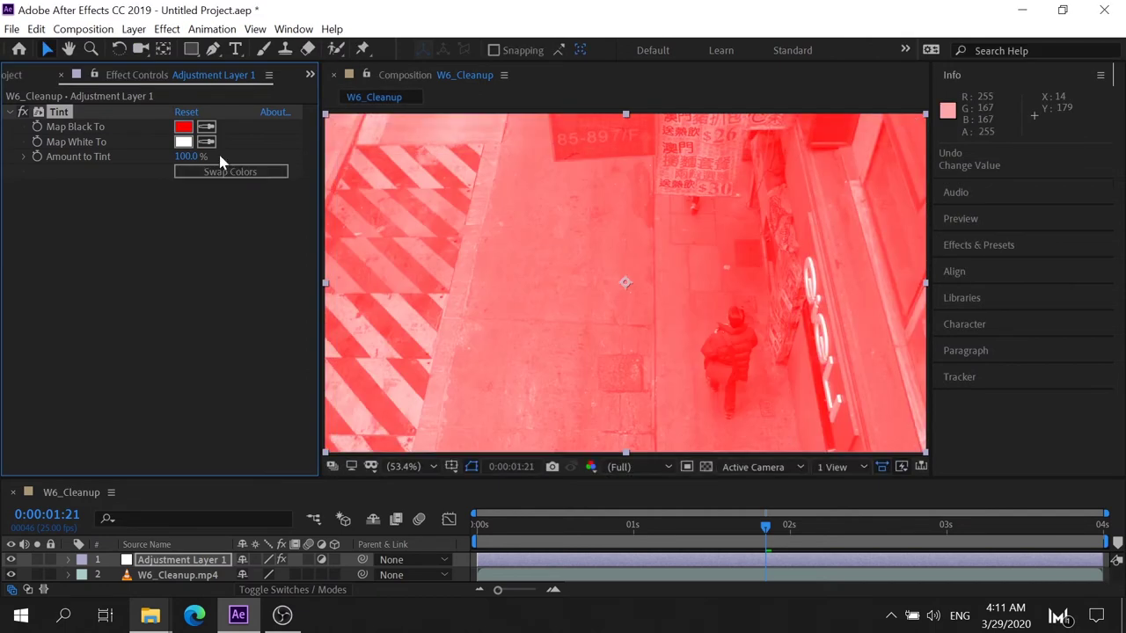
{"action": "left_click", "coordinate": [183, 142]}
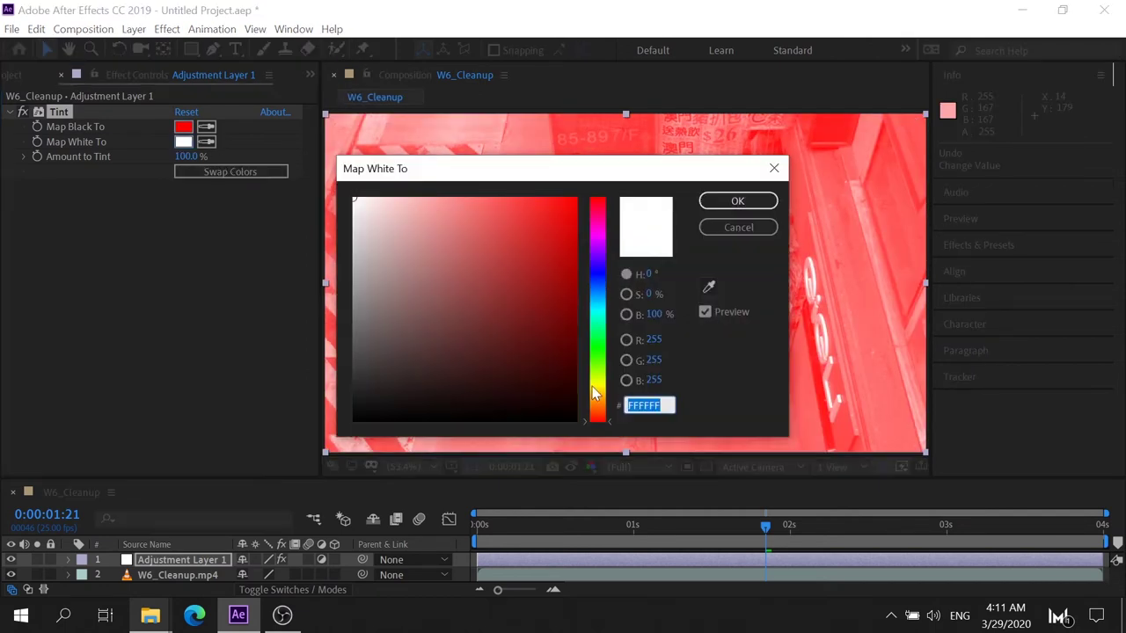
{"action": "left_click", "coordinate": [594, 394]}
{"action": "left_click_drag", "start_coordinate": [535, 234], "coordinate": [604, 176]}
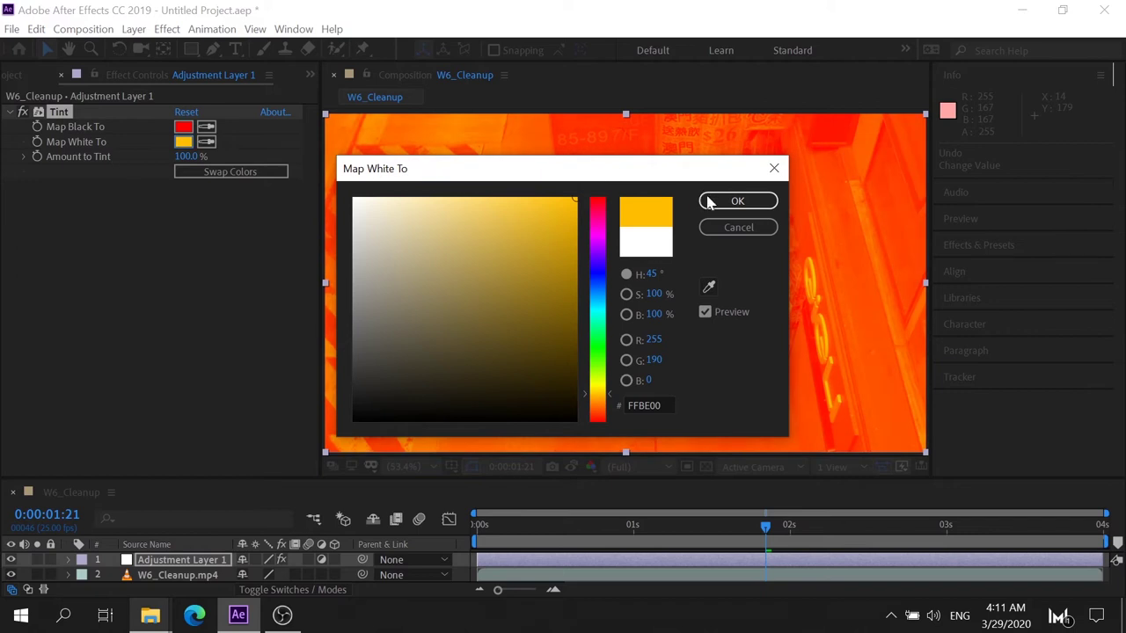
{"action": "left_click", "coordinate": [711, 202]}
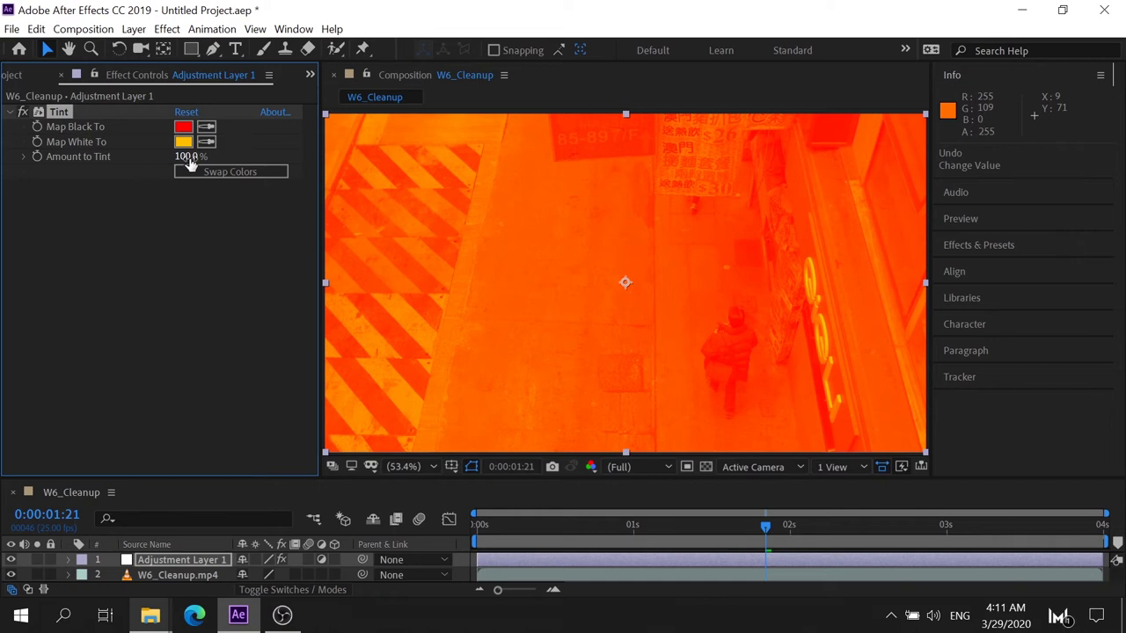
{"action": "left_click_drag", "start_coordinate": [189, 164], "coordinate": [148, 164]}
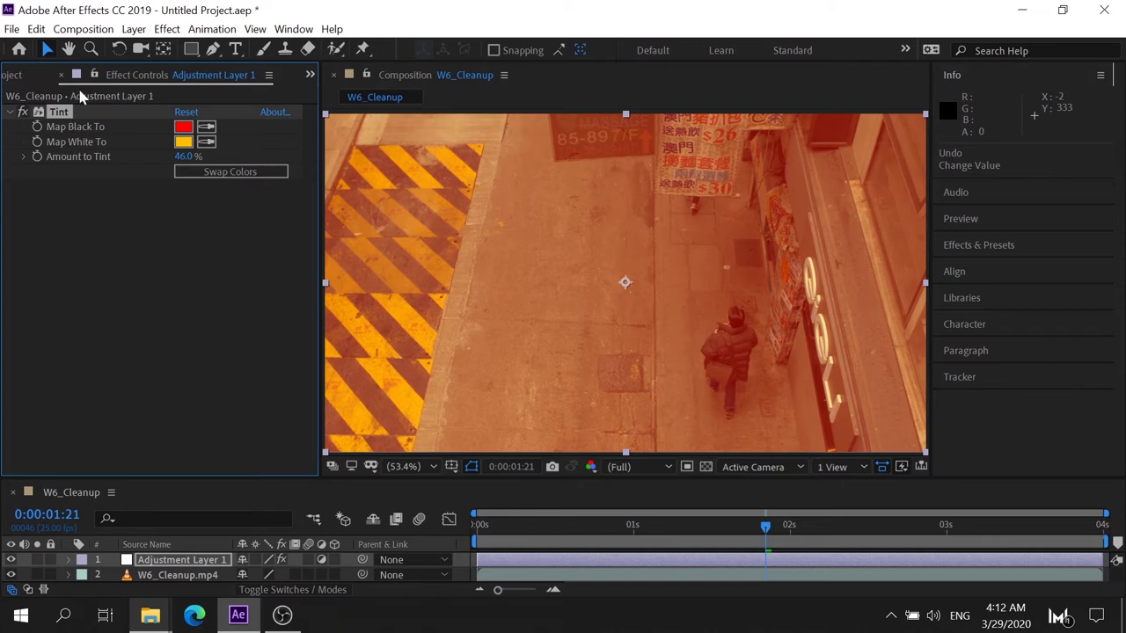
{"action": "key", "text": "Delete"}
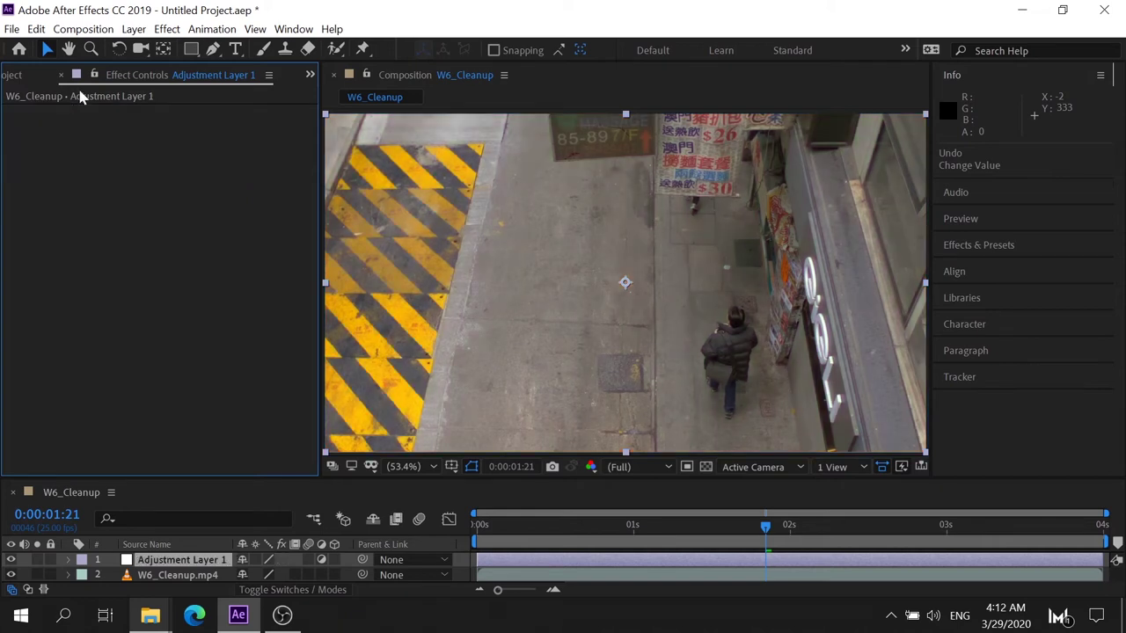
- Apply Lumetri Color from the Color Correction effects to Adjustment Layer 1
{"action": "left_click", "coordinate": [181, 31]}
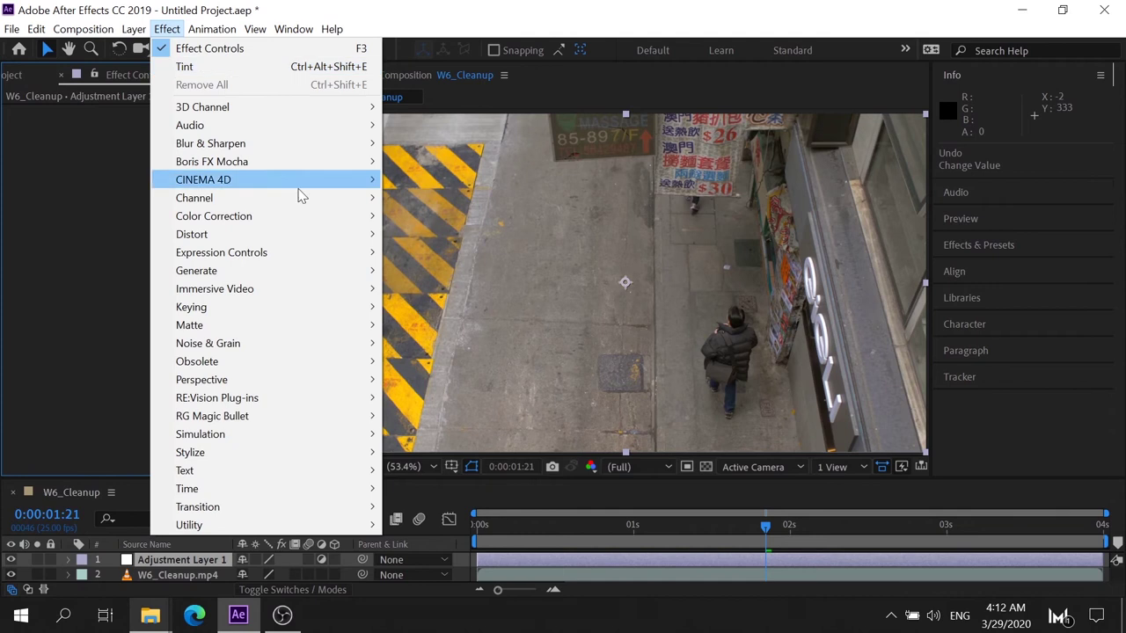
{"action": "mouse_move", "coordinate": [327, 216]}
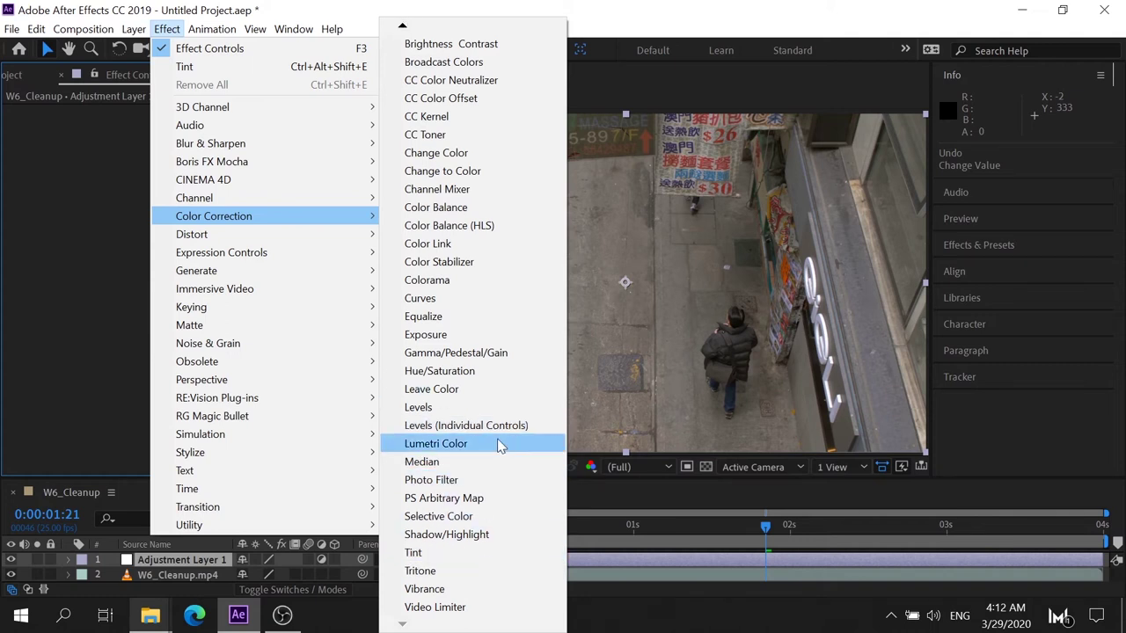
{"action": "left_click", "coordinate": [448, 450]}
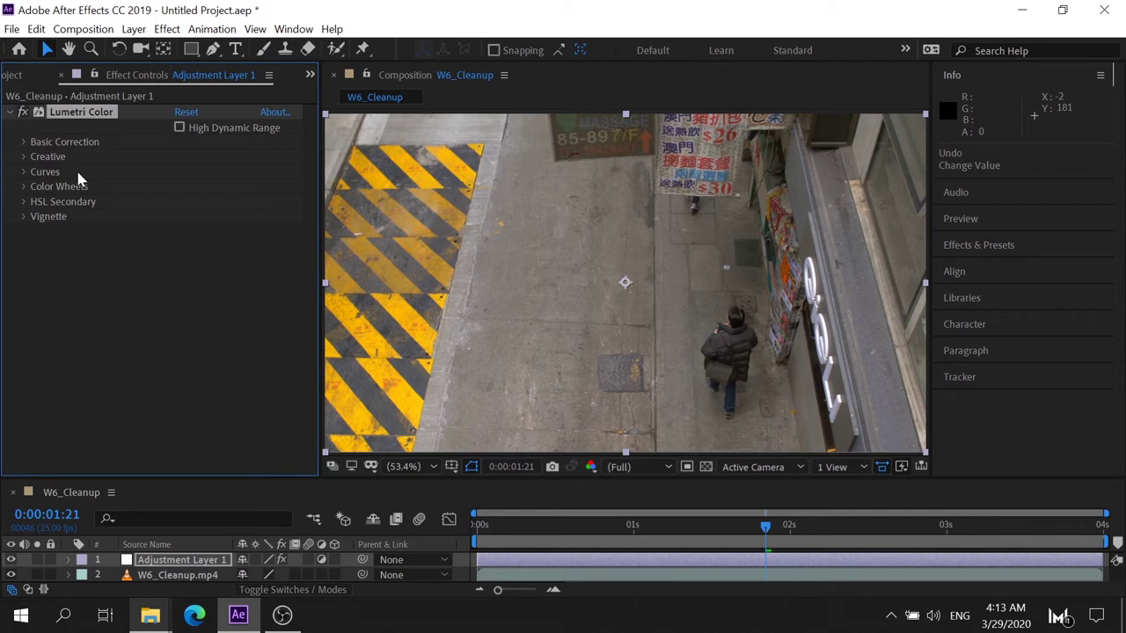
{"action": "left_click", "coordinate": [23, 141]}
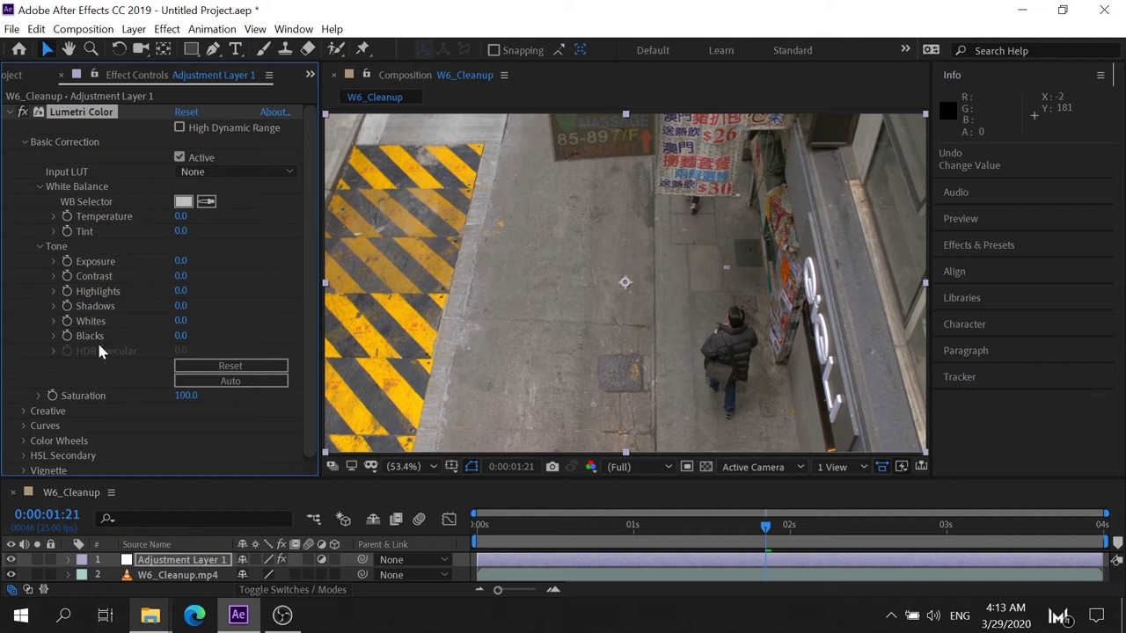
{"action": "left_click", "coordinate": [25, 144]}
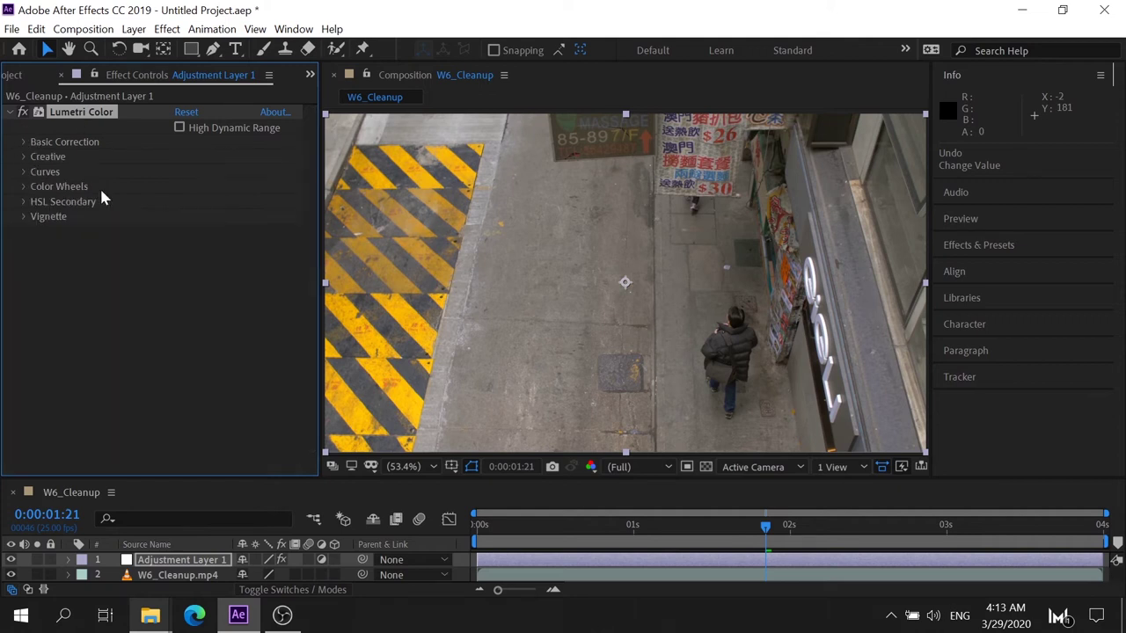
{"action": "left_click", "coordinate": [25, 171]}
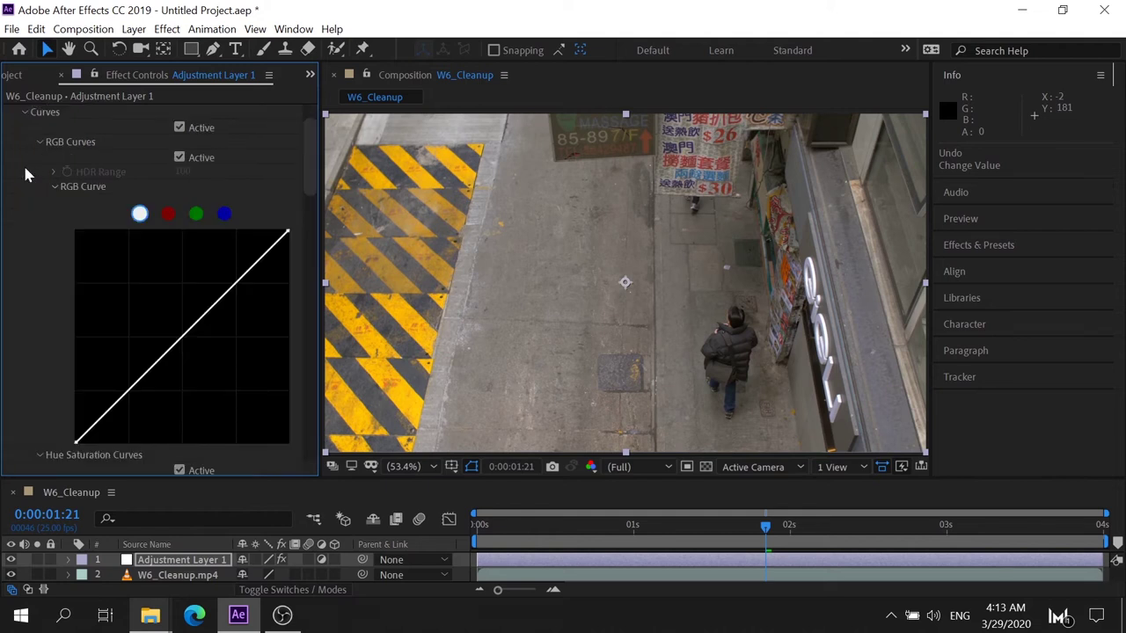
{"action": "left_click", "coordinate": [25, 115]}
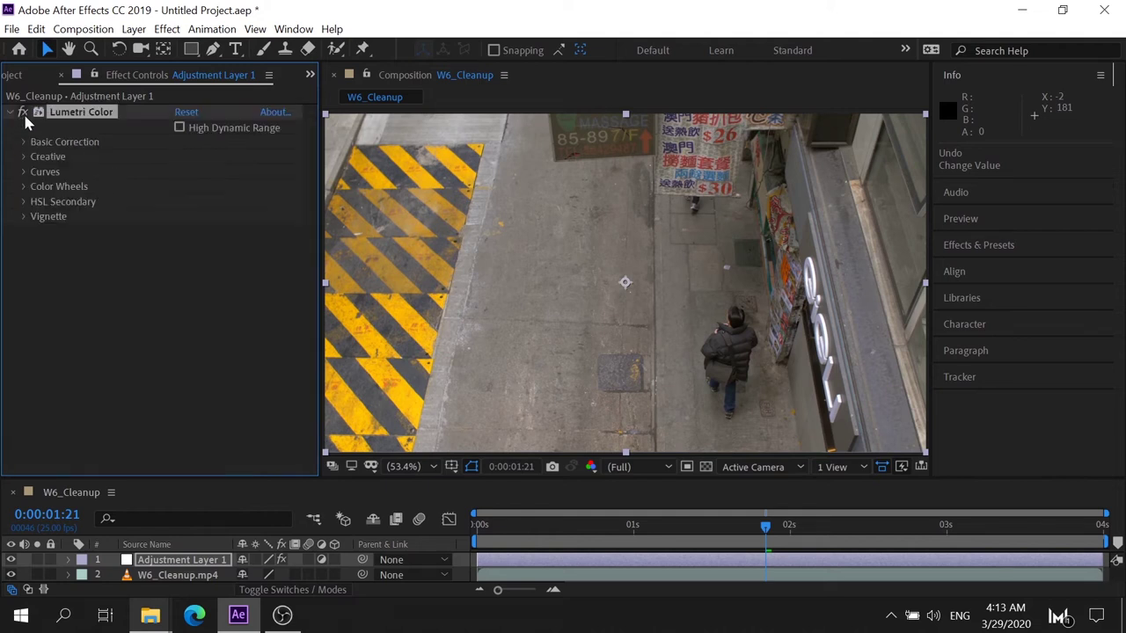
{"action": "left_click", "coordinate": [25, 187]}
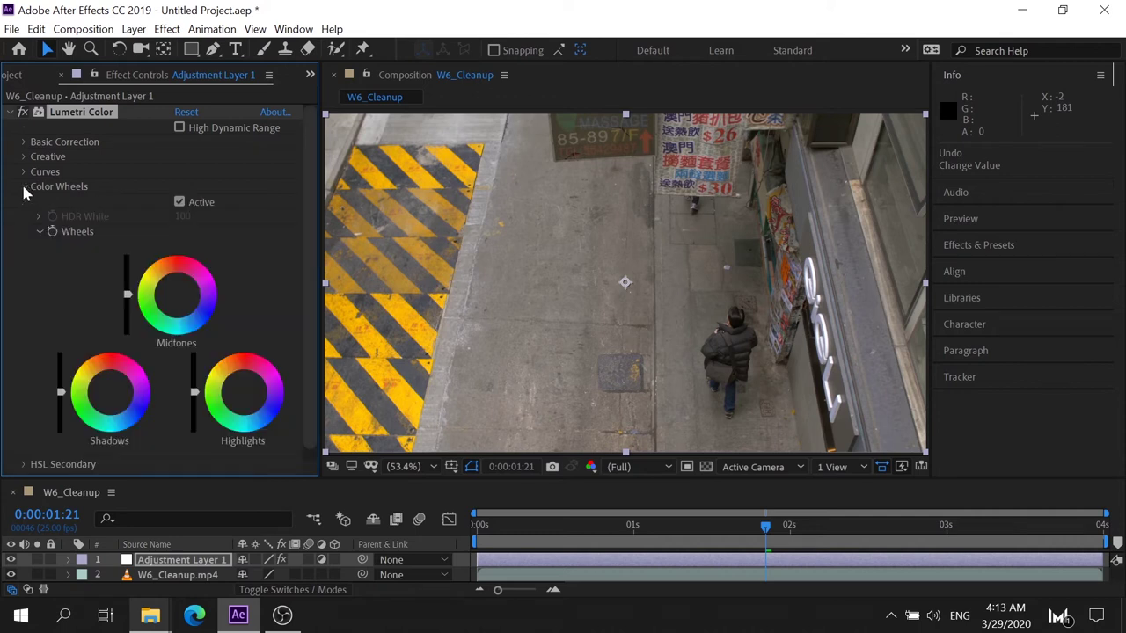
{"action": "scroll", "coordinate": [165, 292], "scroll_direction": "down", "scroll_amount": 1}
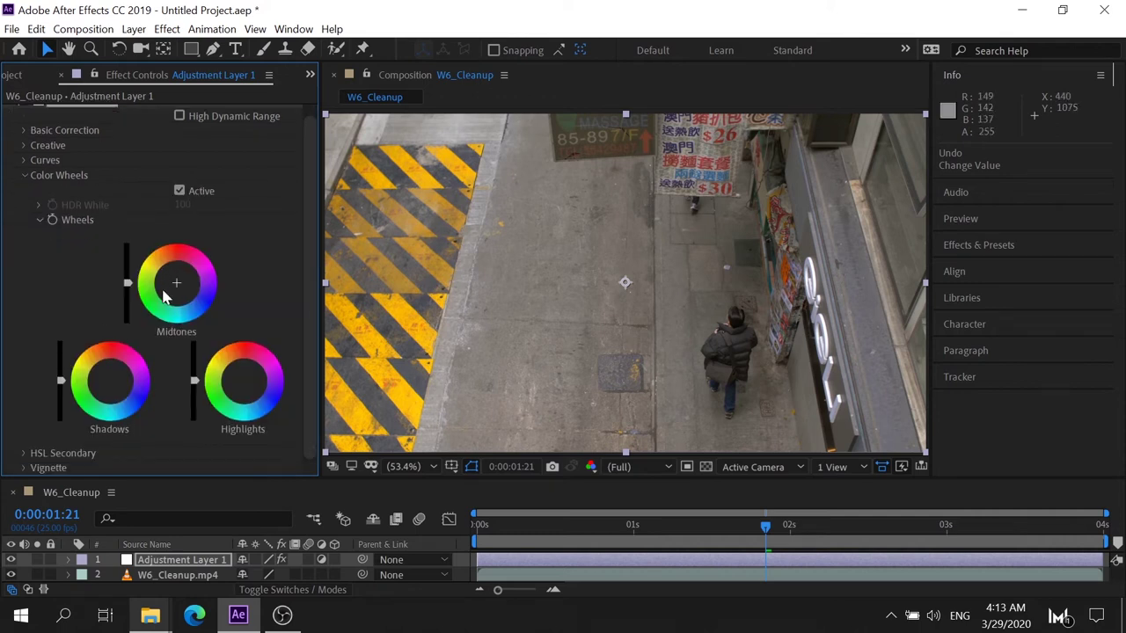
{"action": "left_click", "coordinate": [25, 175]}
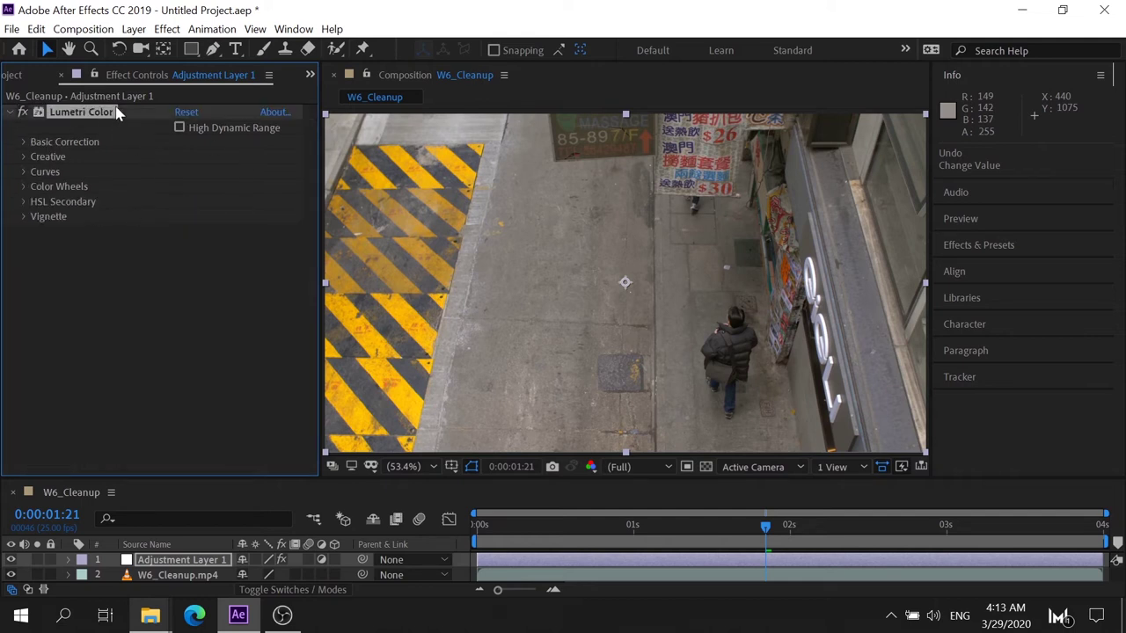
{"action": "key", "text": "Delete"}
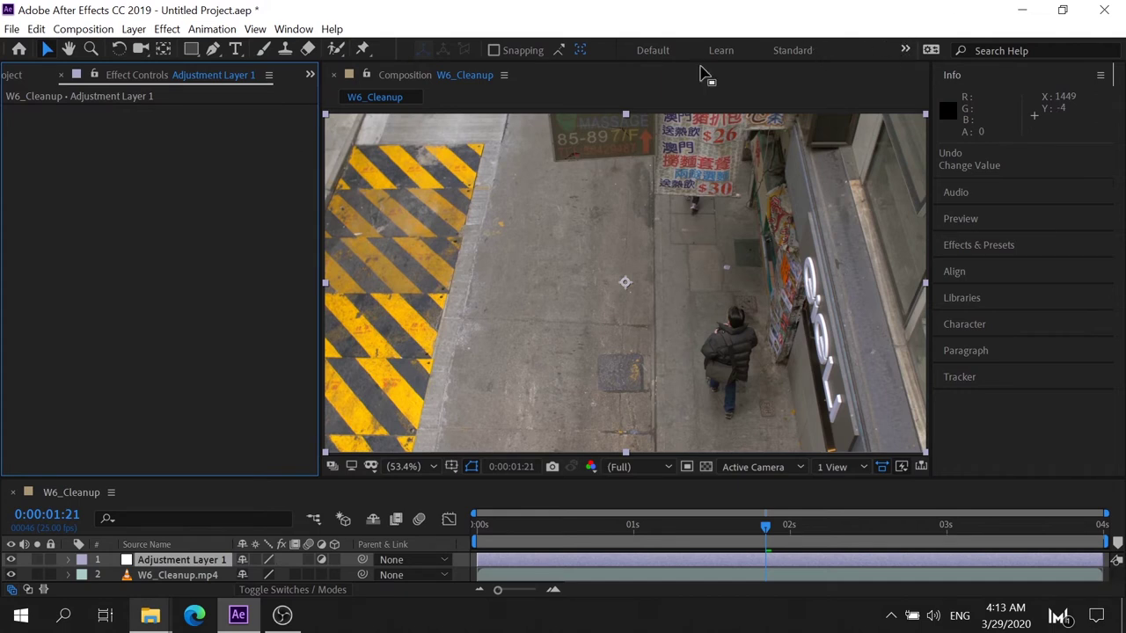
- Switch to the Color workspace from the workspace overflow list
{"action": "left_click", "coordinate": [906, 50]}
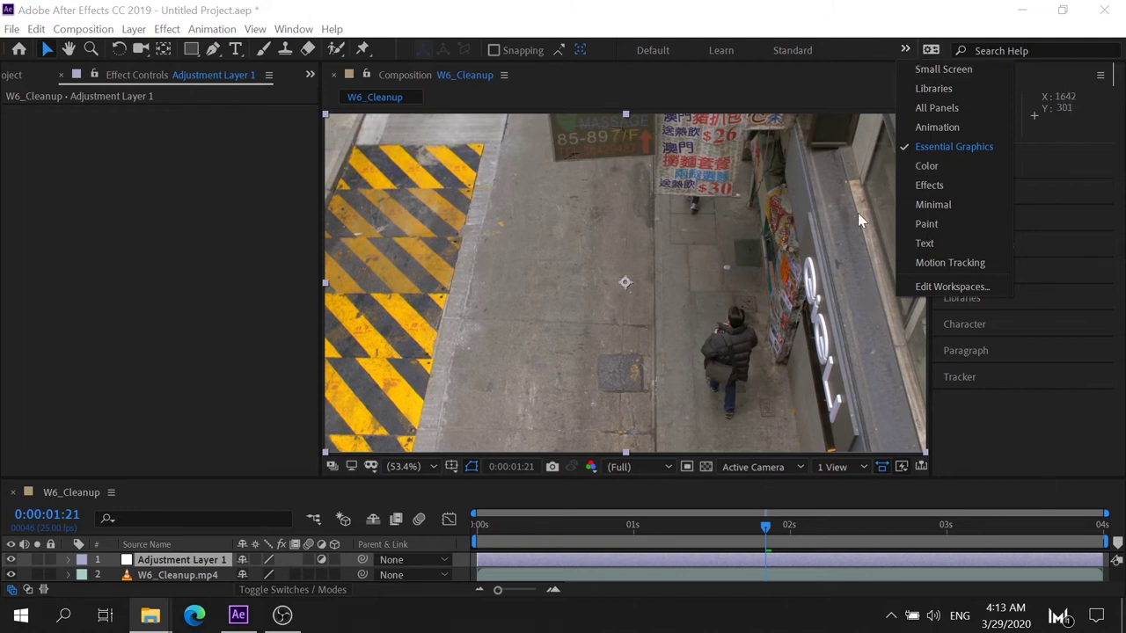
{"action": "left_click", "coordinate": [926, 165]}
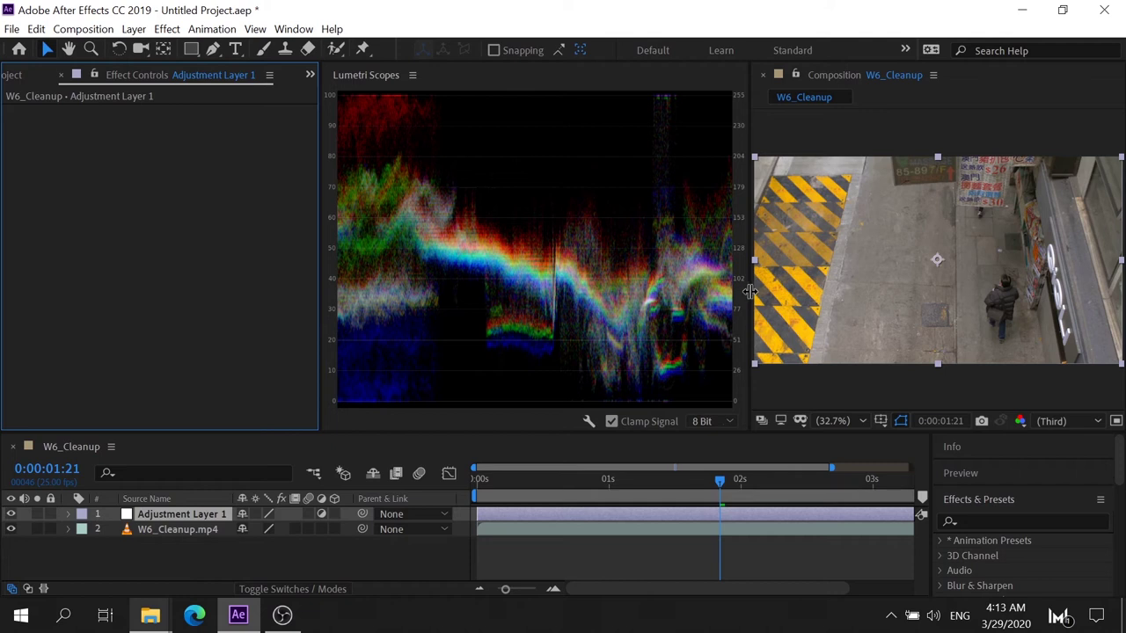
- Widen the composition viewer beside the Lumetri Scopes panel
{"action": "left_click_drag", "start_coordinate": [747, 292], "coordinate": [669, 287]}
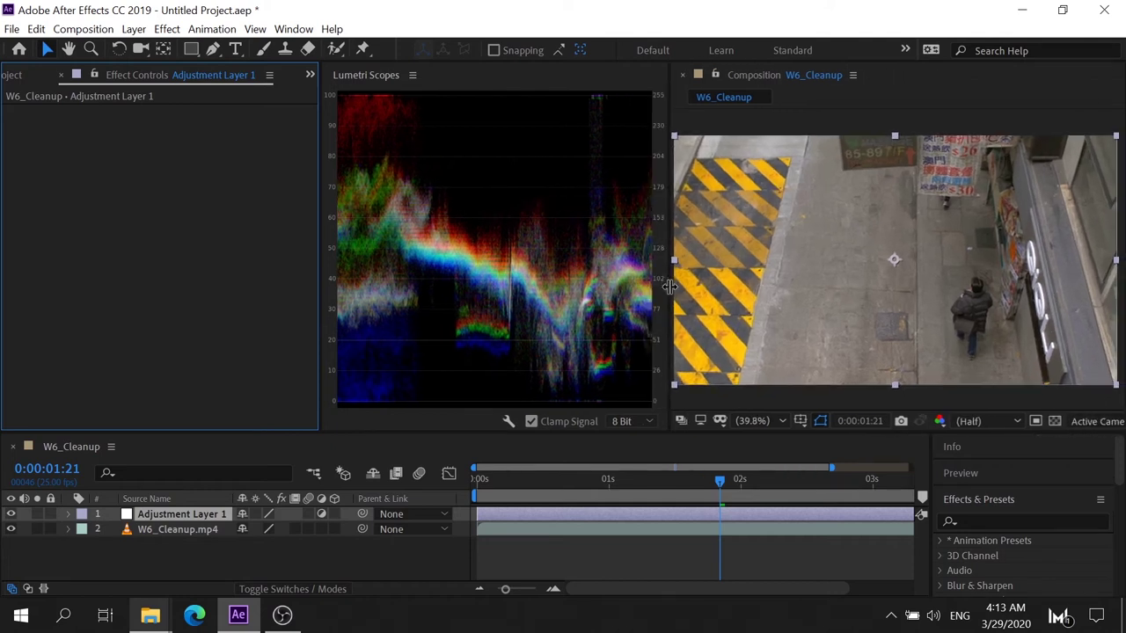
{"action": "left_click", "coordinate": [412, 76]}
{"action": "mouse_move", "coordinate": [564, 137]}
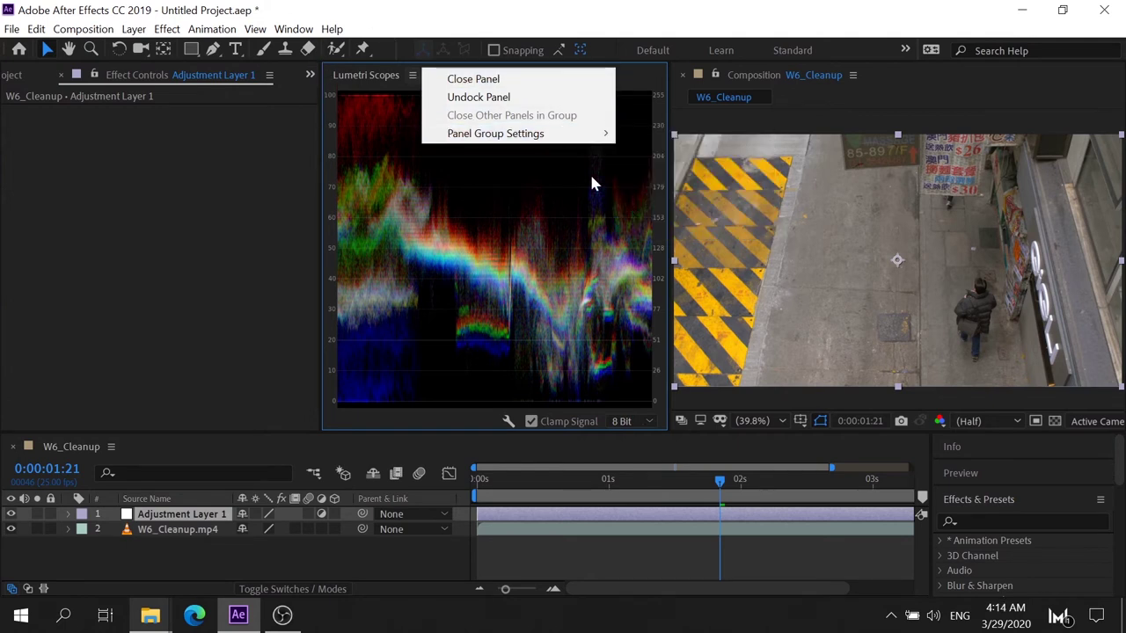
{"action": "mouse_move", "coordinate": [605, 143]}
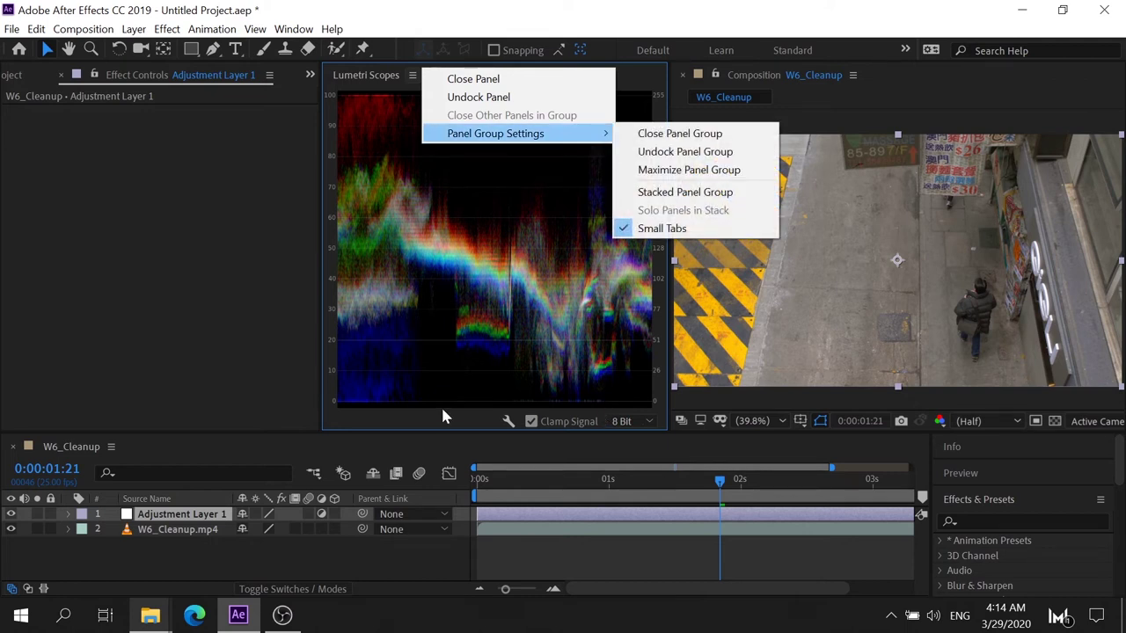
{"action": "left_click", "coordinate": [482, 313]}
- Make the Lumetri Scopes show Parade (RGB) only, with Waveform (RGB) unchecked
{"action": "right_click", "coordinate": [519, 224]}
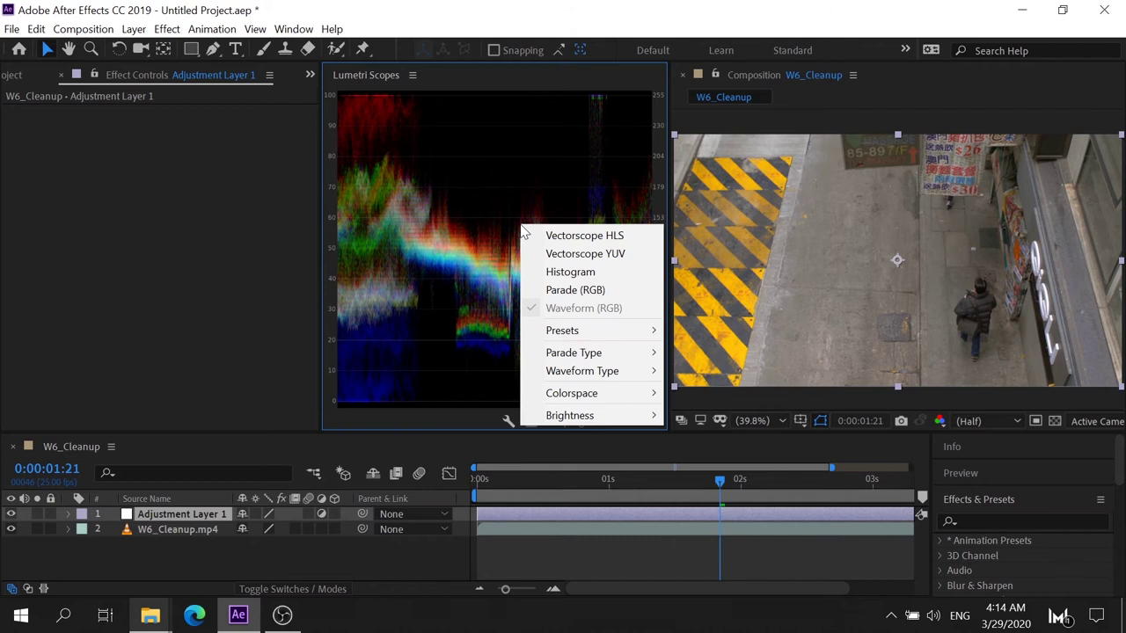
{"action": "right_click", "coordinate": [491, 162]}
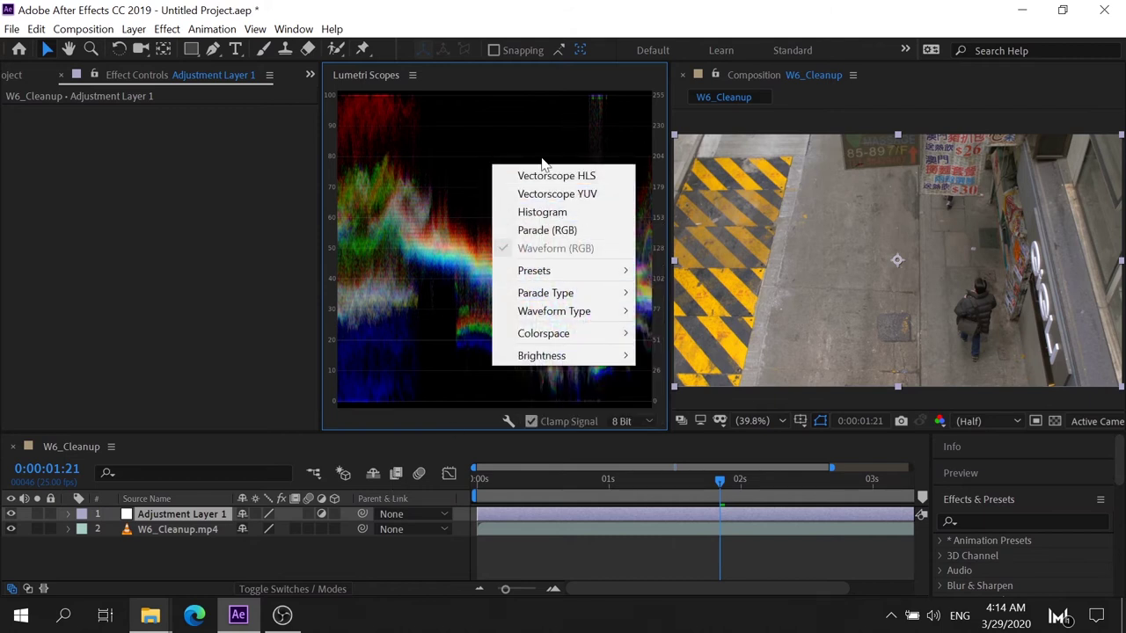
{"action": "left_click", "coordinate": [570, 240]}
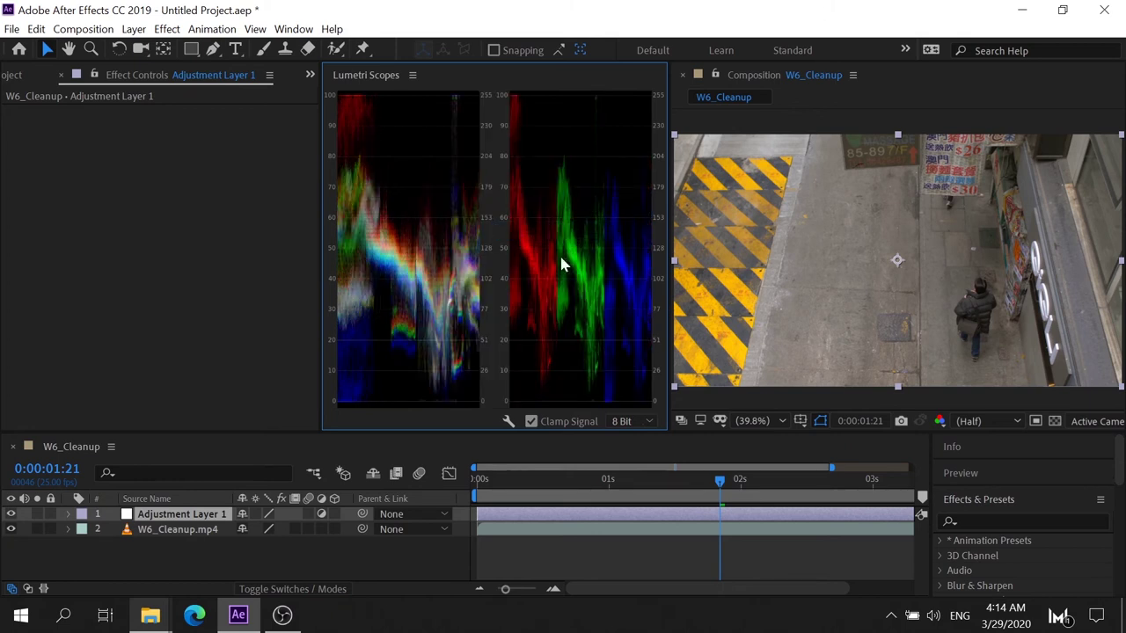
{"action": "right_click", "coordinate": [591, 187]}
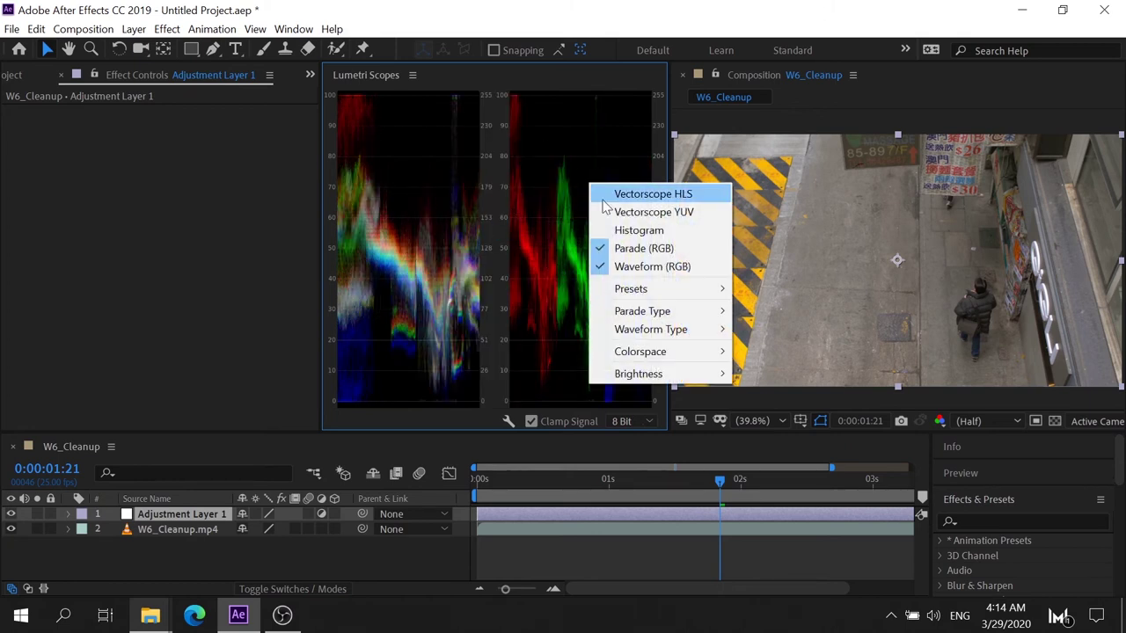
{"action": "right_click", "coordinate": [442, 199]}
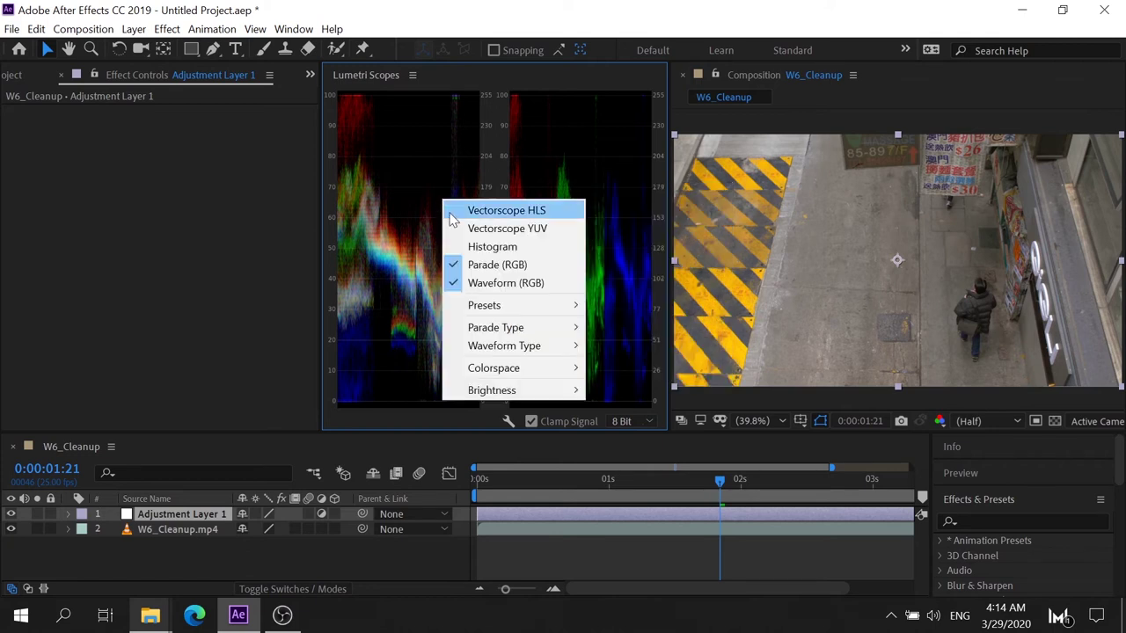
{"action": "left_click", "coordinate": [472, 285]}
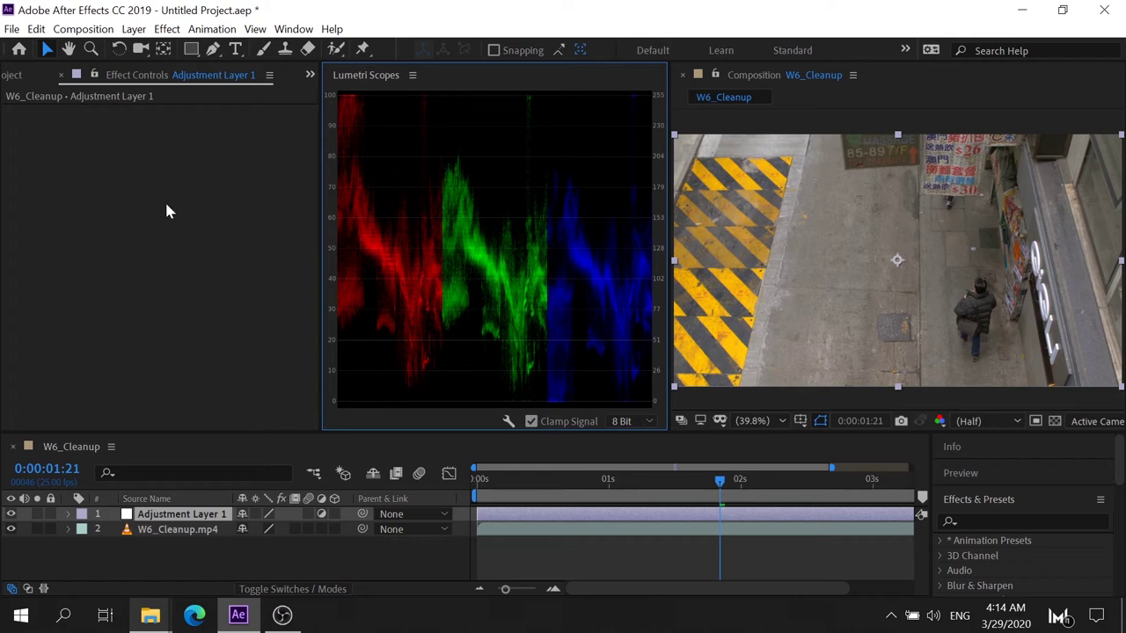
{"action": "right_click", "coordinate": [171, 136]}
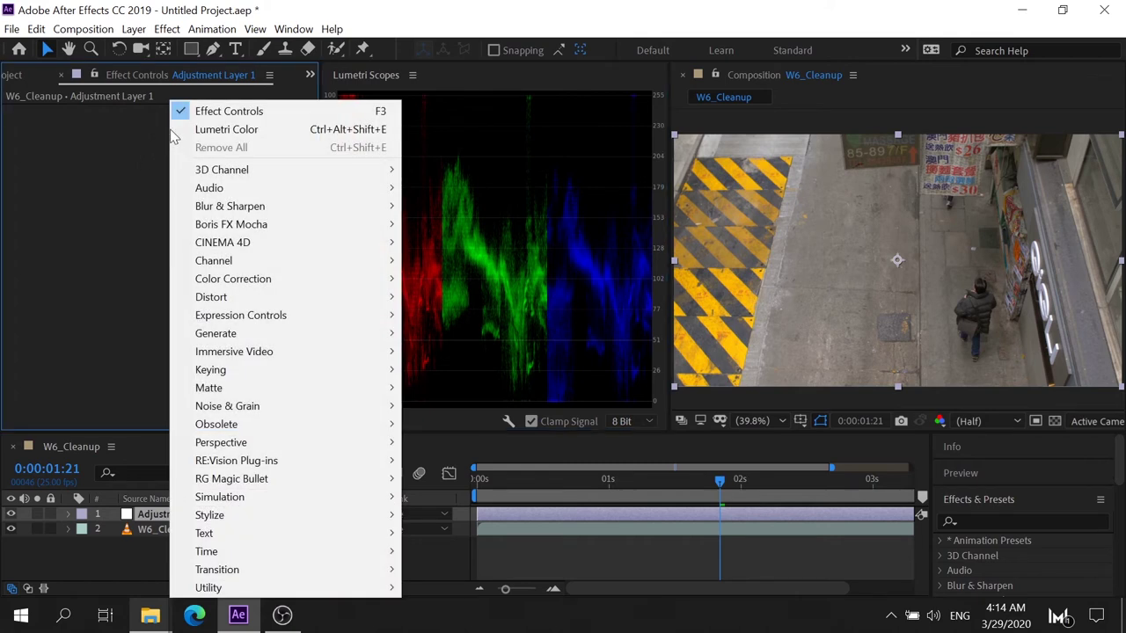
- Add Curves to Adjustment Layer 1 on the Blue channel, leaving the curve nearly straight
{"action": "mouse_move", "coordinate": [360, 288]}
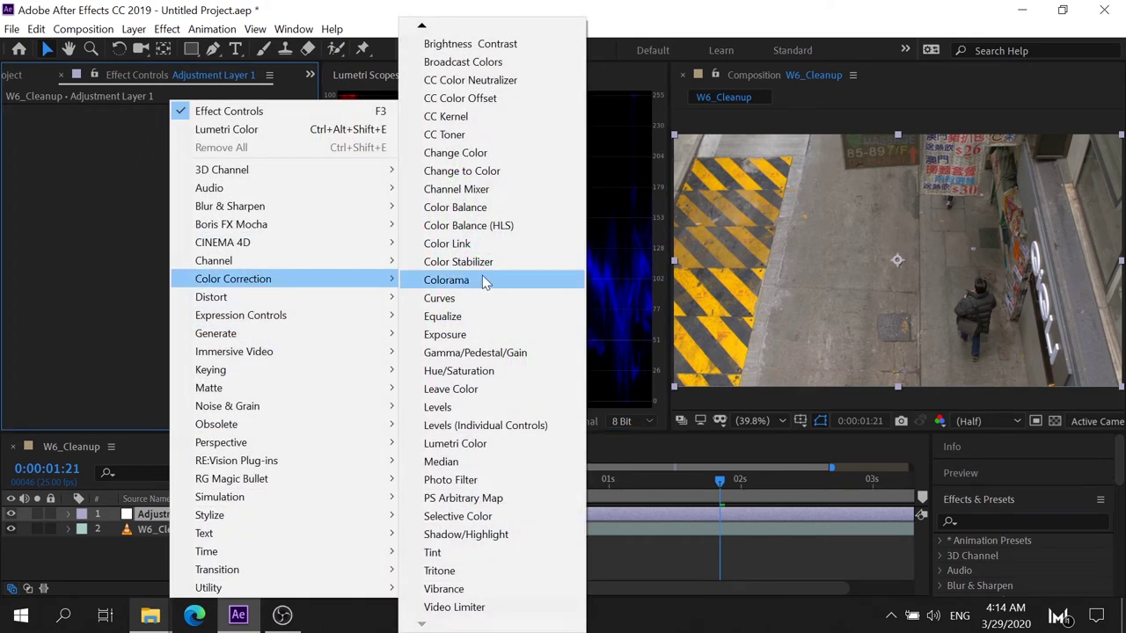
{"action": "left_click", "coordinate": [492, 299]}
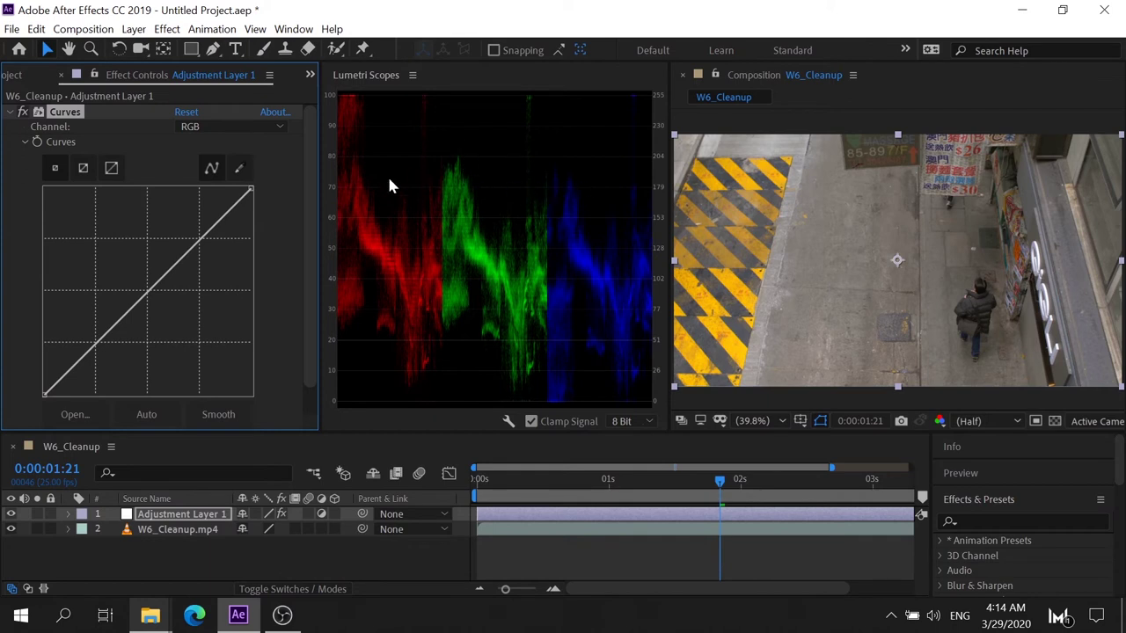
{"action": "left_click", "coordinate": [198, 126]}
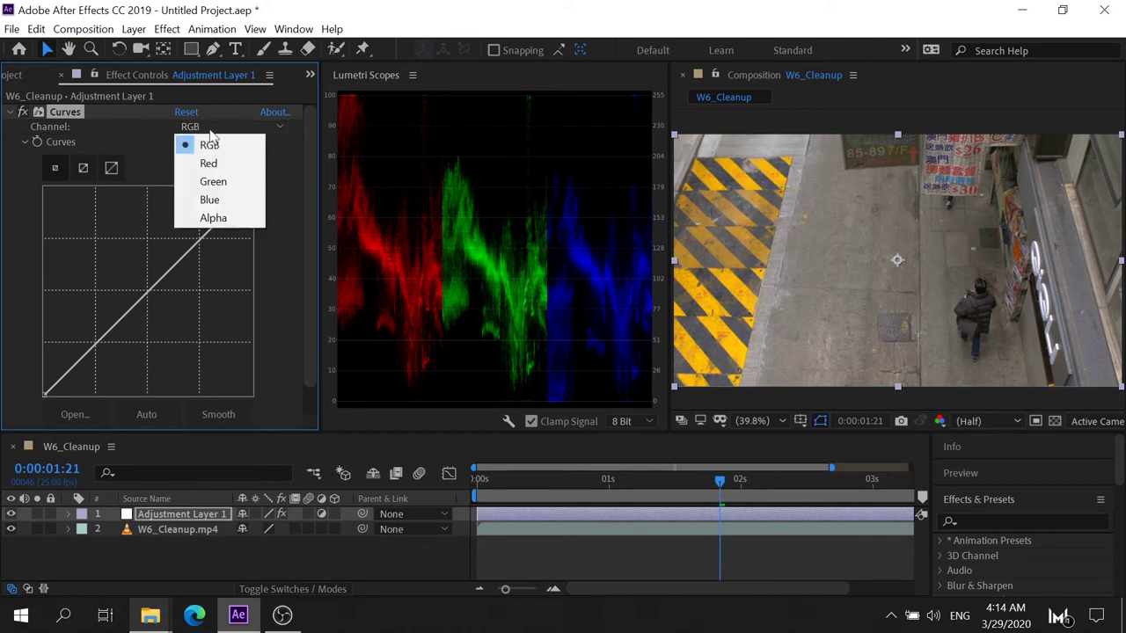
{"action": "left_click", "coordinate": [243, 201]}
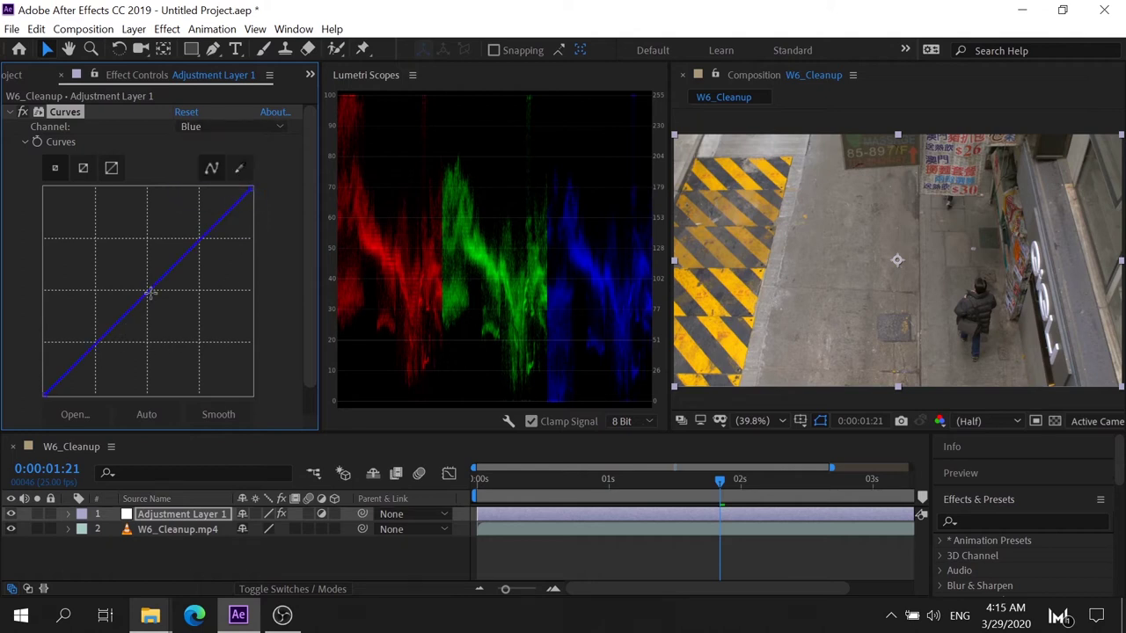
{"action": "left_click_drag", "start_coordinate": [151, 292], "coordinate": [143, 288]}
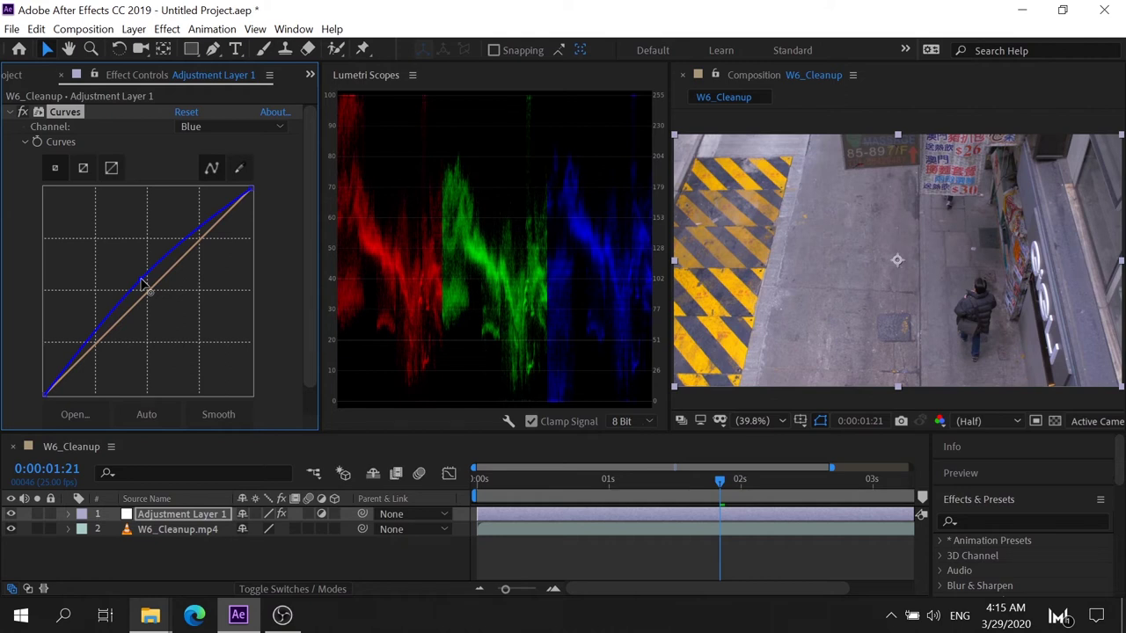
{"action": "left_click_drag", "start_coordinate": [140, 284], "coordinate": [147, 289]}
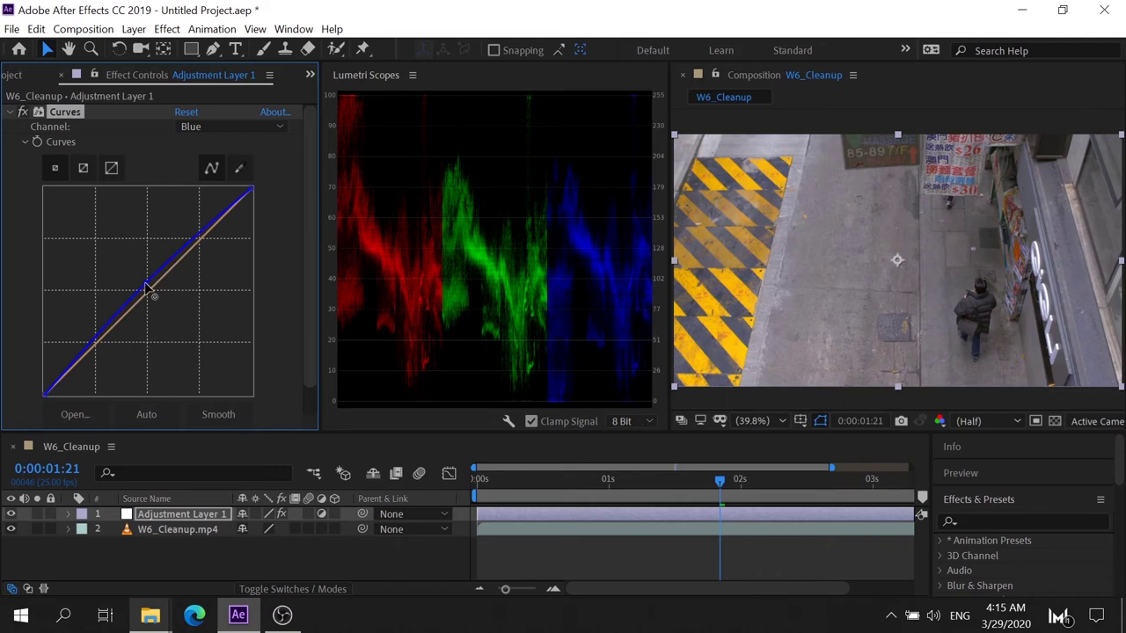
{"action": "left_click", "coordinate": [23, 115]}
- Lift the upper point of the blue curve slightly above the diagonal
{"action": "left_click_drag", "start_coordinate": [212, 224], "coordinate": [205, 222]}
{"action": "left_click_drag", "start_coordinate": [54, 388], "coordinate": [51, 389]}
{"action": "left_click_drag", "start_coordinate": [195, 234], "coordinate": [197, 226]}
- Switch from the Standard layout to the Effects workspace
{"action": "left_click", "coordinate": [796, 49]}
{"action": "left_click", "coordinate": [906, 50]}
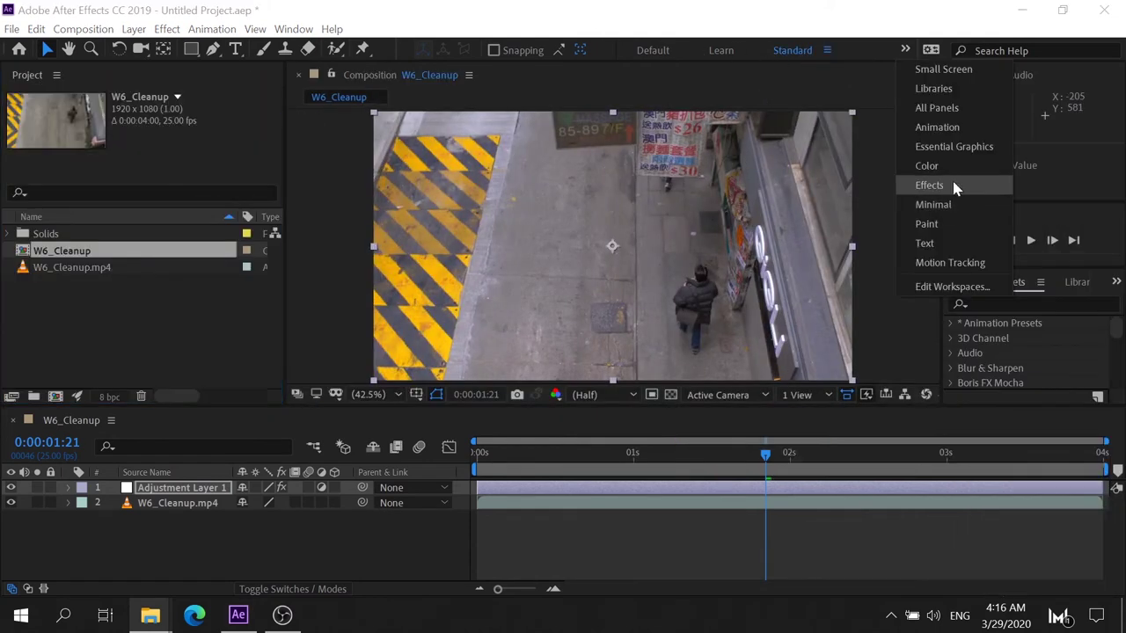
{"action": "left_click", "coordinate": [932, 185]}
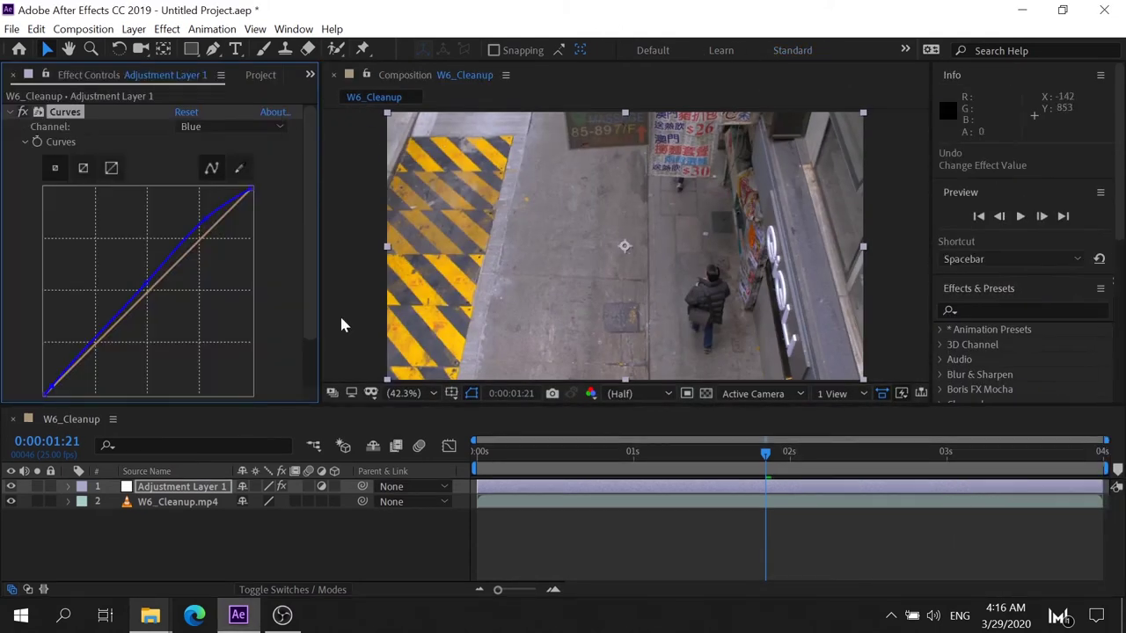
- Replace the Curves effect with Lumetri Color on Adjustment Layer 1
{"action": "key", "text": "Delete"}
{"action": "left_click", "coordinate": [167, 29]}
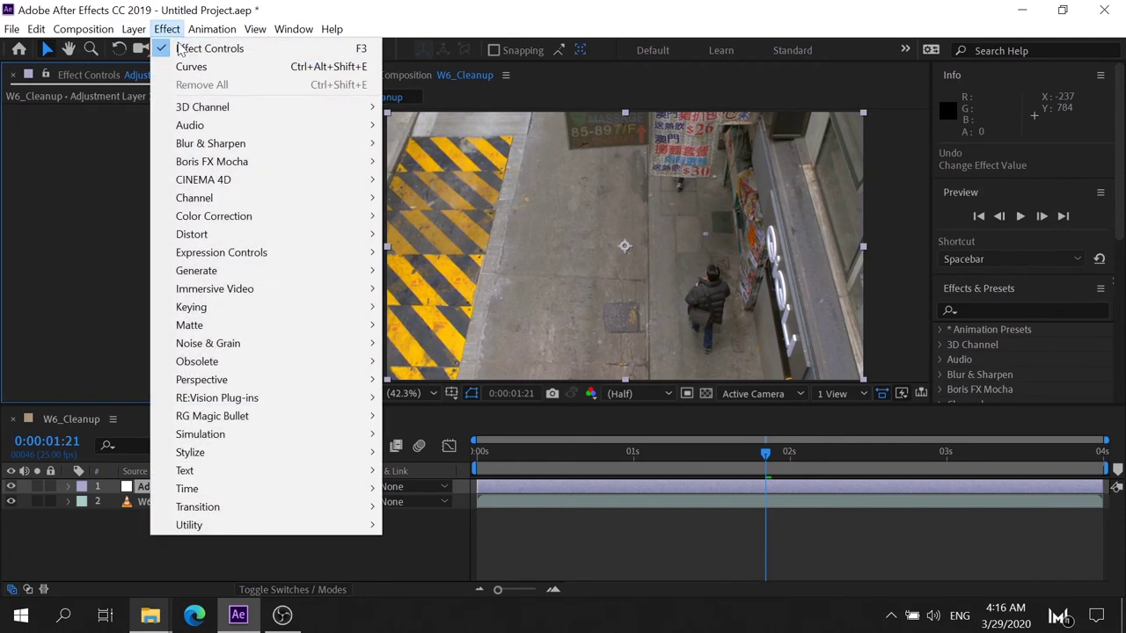
{"action": "mouse_move", "coordinate": [350, 241]}
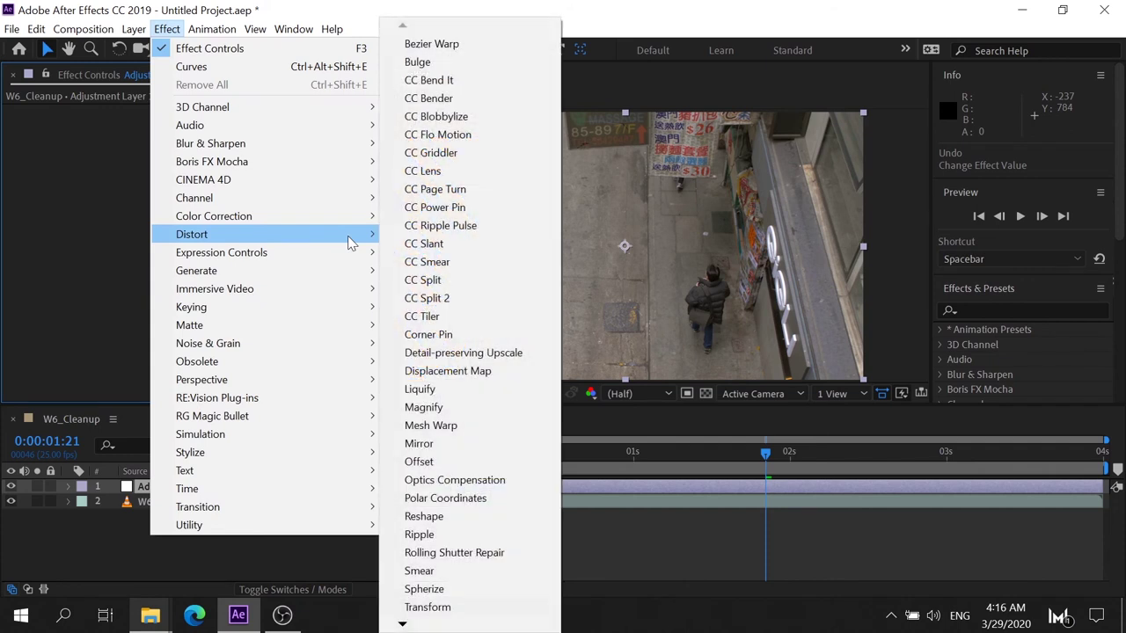
{"action": "mouse_move", "coordinate": [361, 216]}
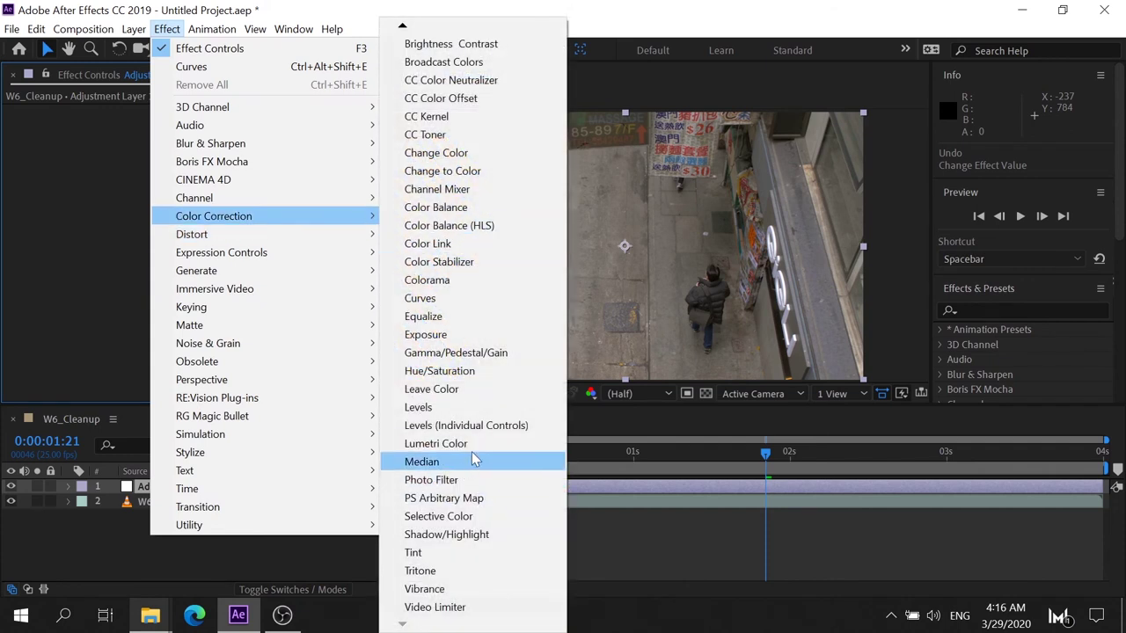
{"action": "left_click", "coordinate": [433, 445]}
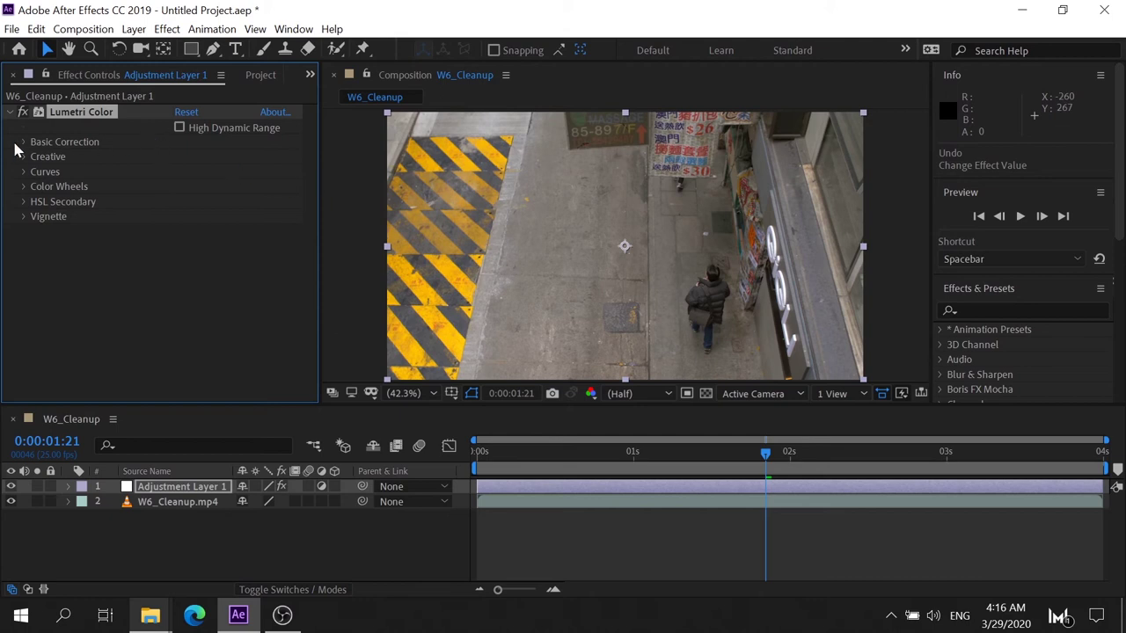
{"action": "left_click", "coordinate": [24, 141]}
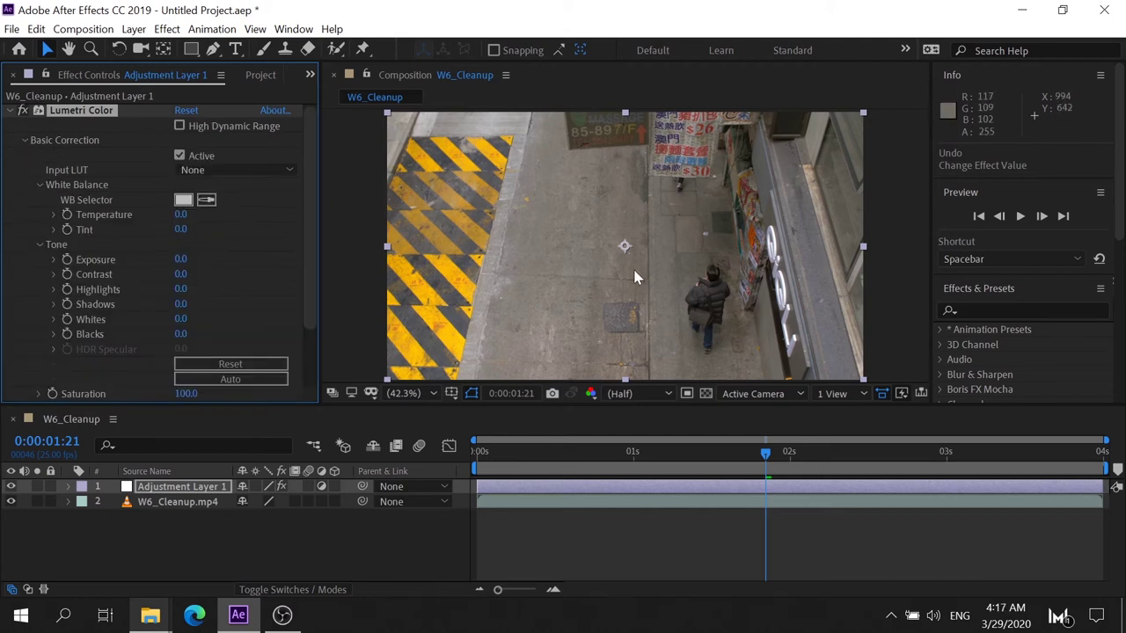
- Sample the grey pavement with the WB Selector, giving Temperature -16.6 and Tint -0.7
{"action": "scroll", "coordinate": [739, 343], "scroll_direction": "up", "scroll_amount": 4}
{"action": "key", "text": "h"}
{"action": "left_click_drag", "start_coordinate": [739, 343], "coordinate": [512, 184]}
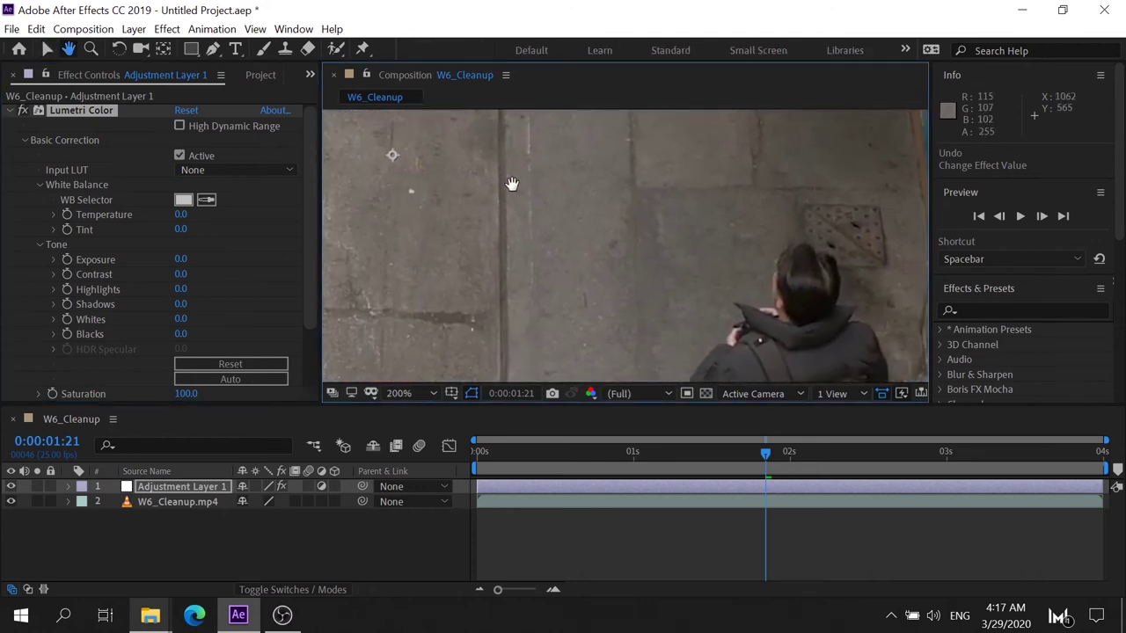
{"action": "key", "text": "v"}
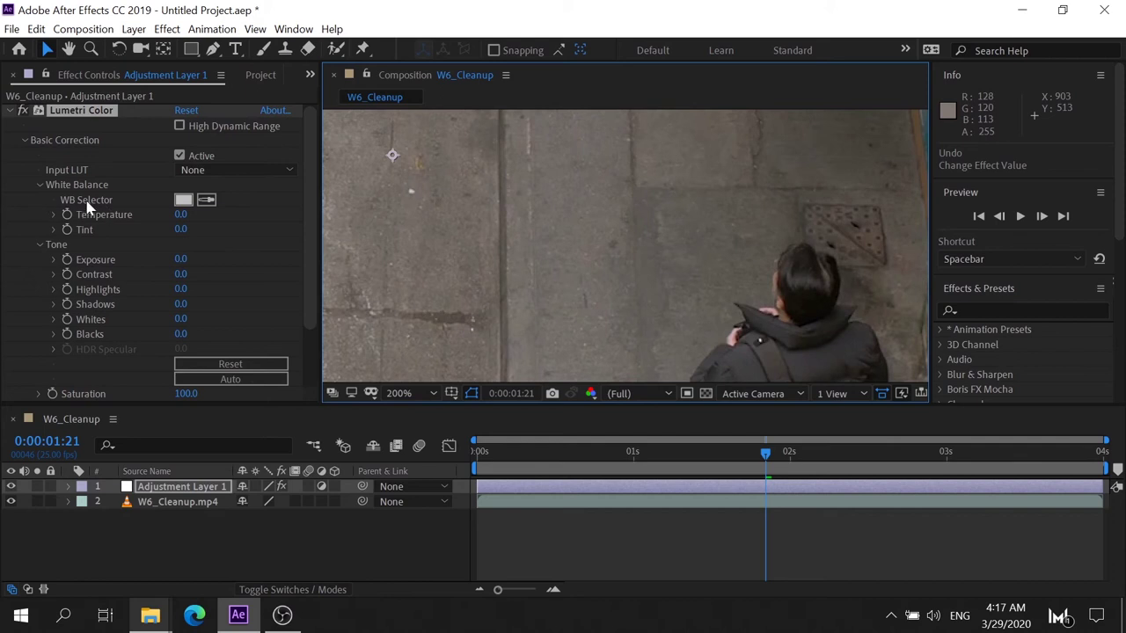
{"action": "left_click", "coordinate": [207, 201]}
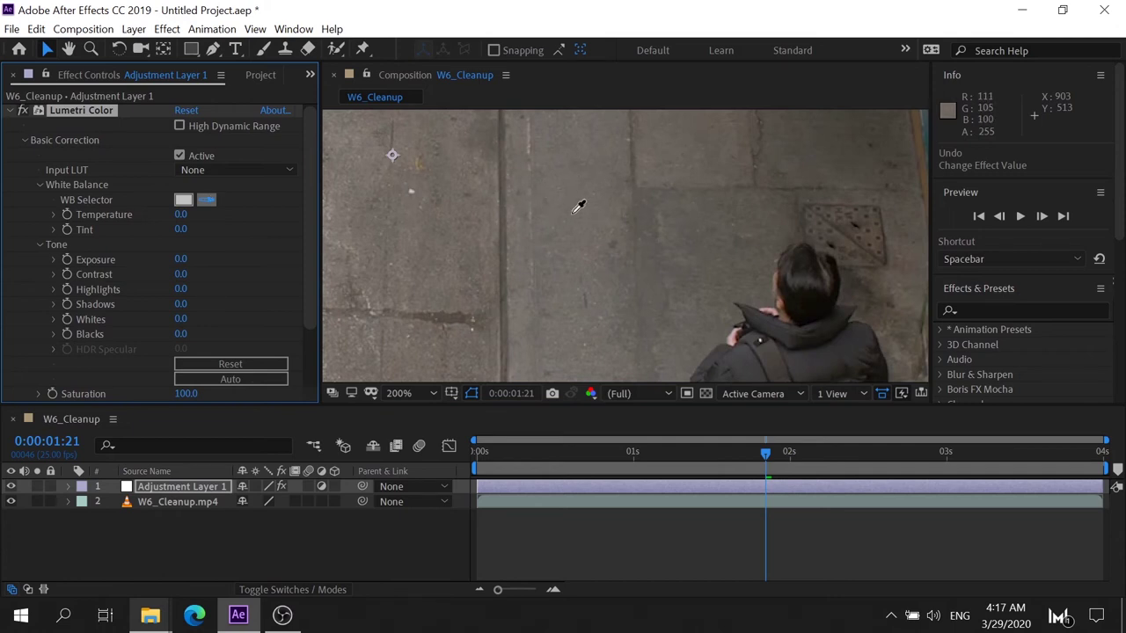
{"action": "left_click", "coordinate": [572, 213]}
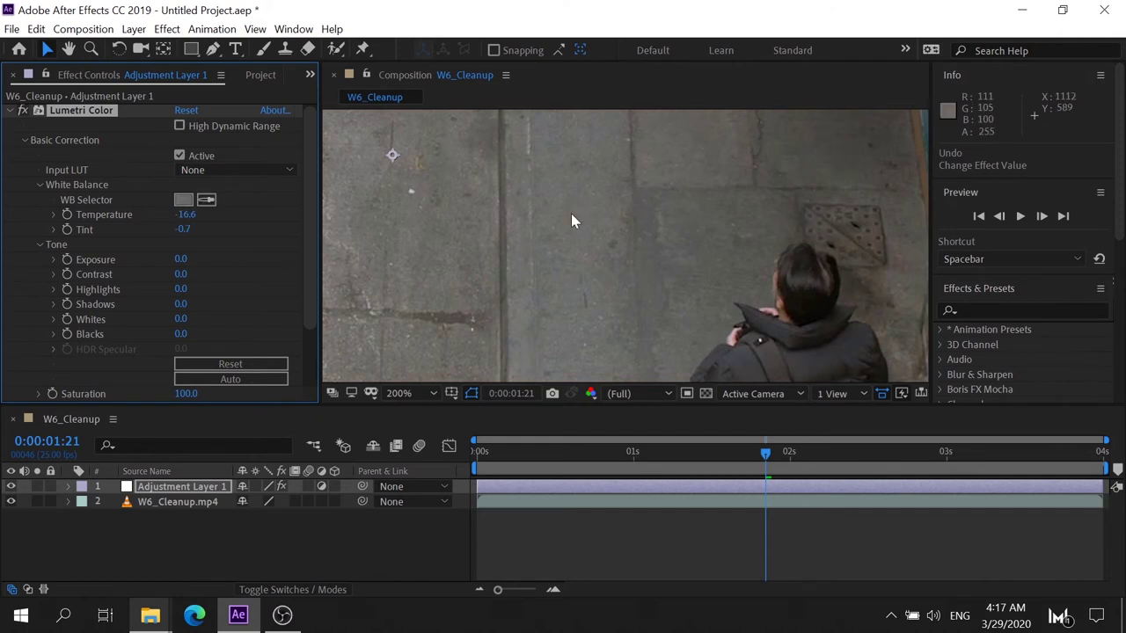
- Toggle the adjustment layer off and on at 100% to compare the white-balanced footage
{"action": "key", "text": "comma"}
{"action": "key", "text": "period"}
{"action": "key", "text": "comma"}
{"action": "left_click_drag", "start_coordinate": [570, 222], "coordinate": [456, 183]}
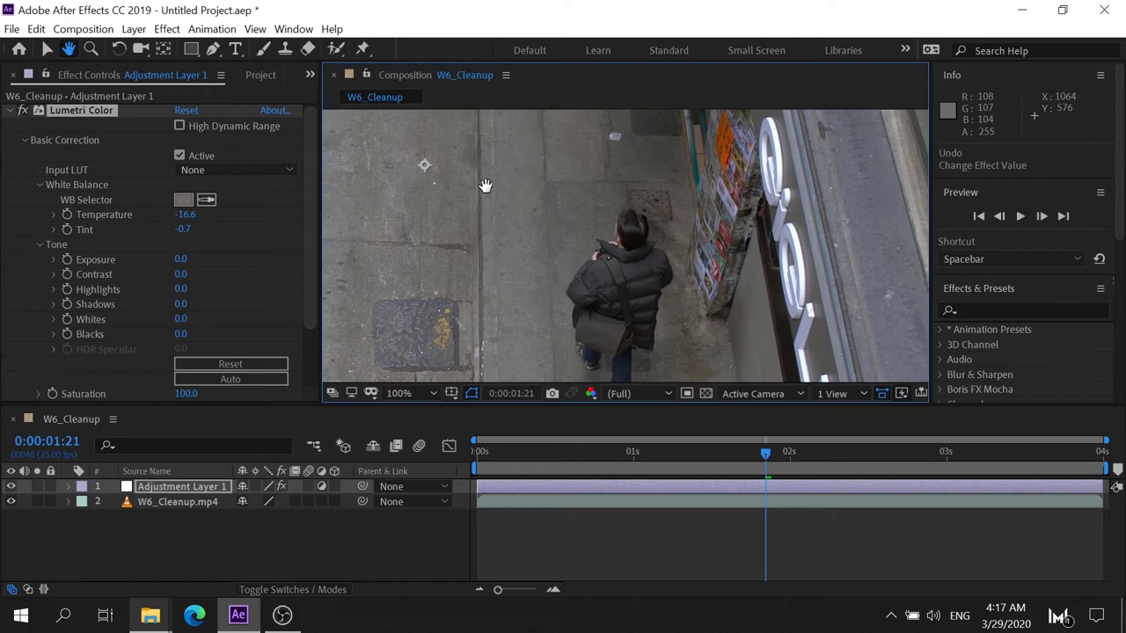
{"action": "left_click", "coordinate": [10, 487]}
{"action": "left_click", "coordinate": [10, 489]}
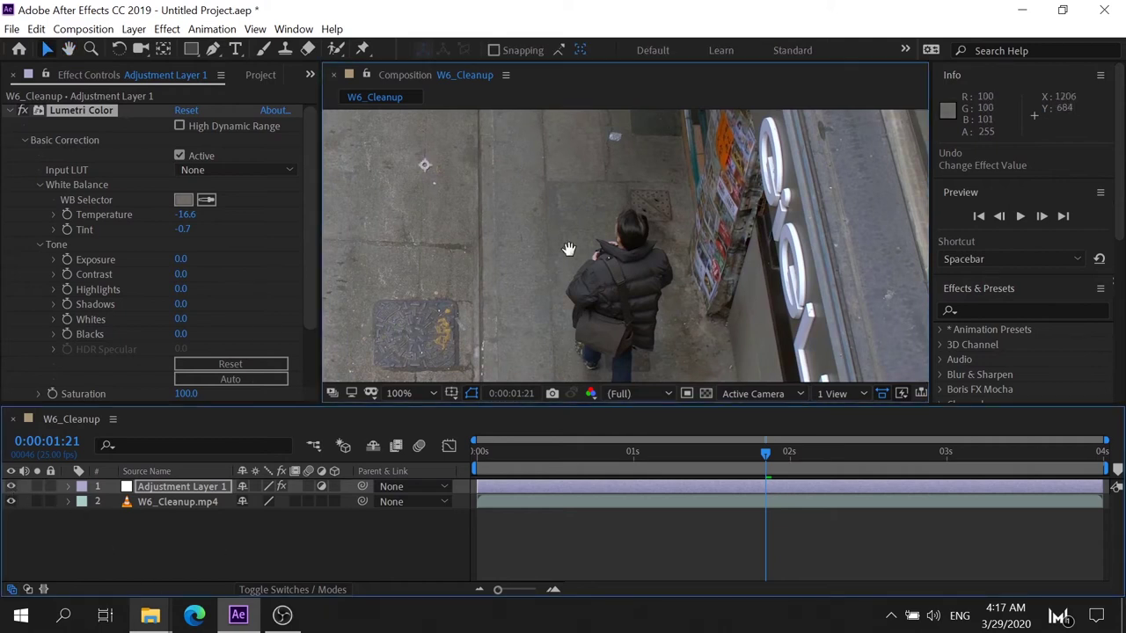
- Inspect the pavement and shelves at 400%, toggling the adjustment layer again
{"action": "left_click_drag", "start_coordinate": [568, 246], "coordinate": [314, 247]}
{"action": "key", "text": "period"}
{"action": "key", "text": "comma"}
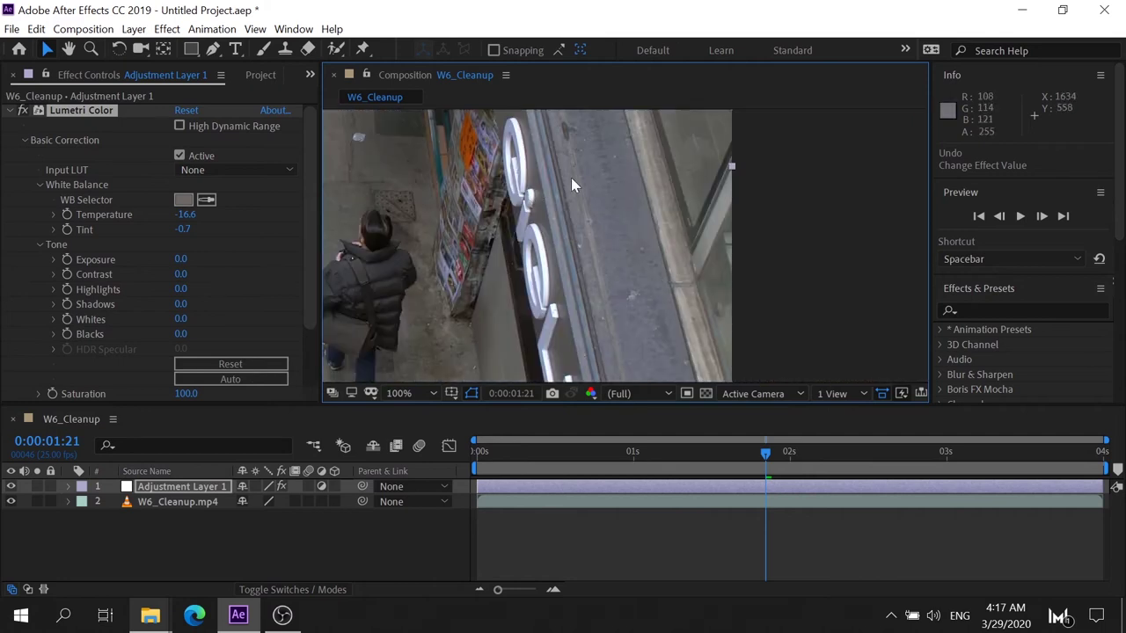
{"action": "left_click_drag", "start_coordinate": [496, 236], "coordinate": [668, 258]}
{"action": "scroll", "coordinate": [465, 335], "scroll_direction": "up", "scroll_amount": 2}
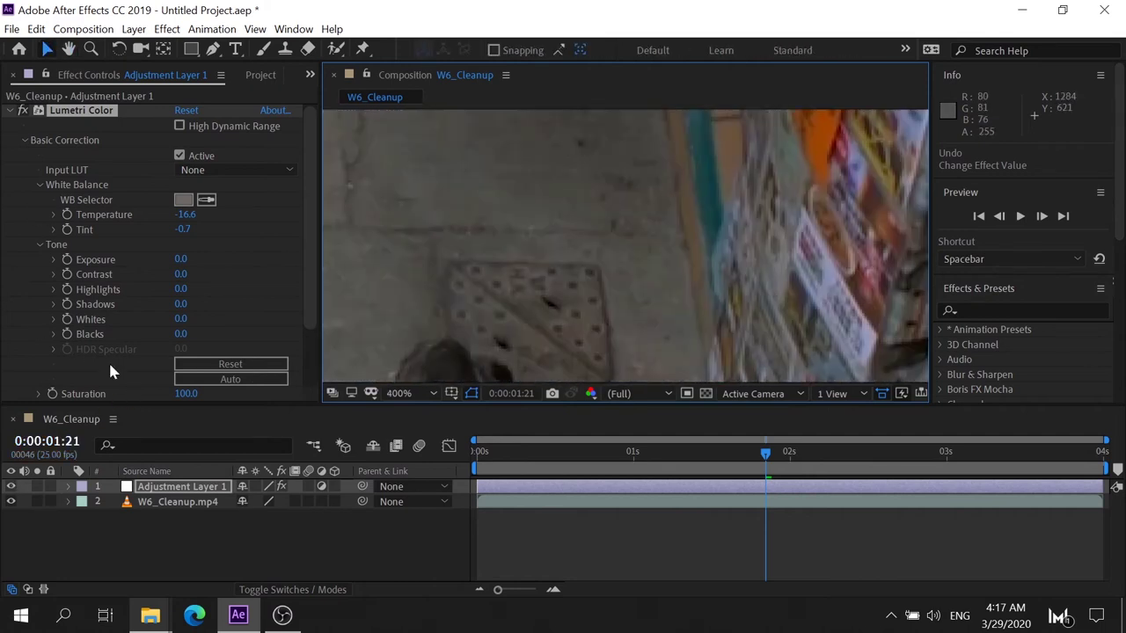
{"action": "mouse_move", "coordinate": [796, 168]}
{"action": "left_mouse_down"}
{"action": "mouse_move", "coordinate": [115, 123]}
{"action": "mouse_move", "coordinate": [75, 130]}
{"action": "left_mouse_up"}
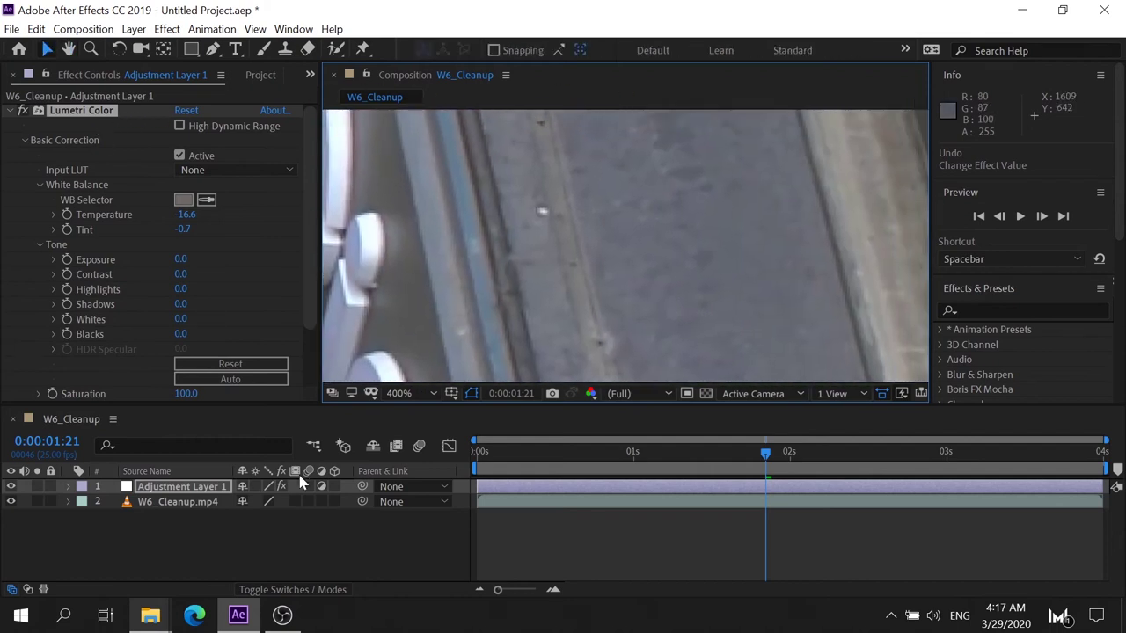
{"action": "left_click", "coordinate": [11, 494]}
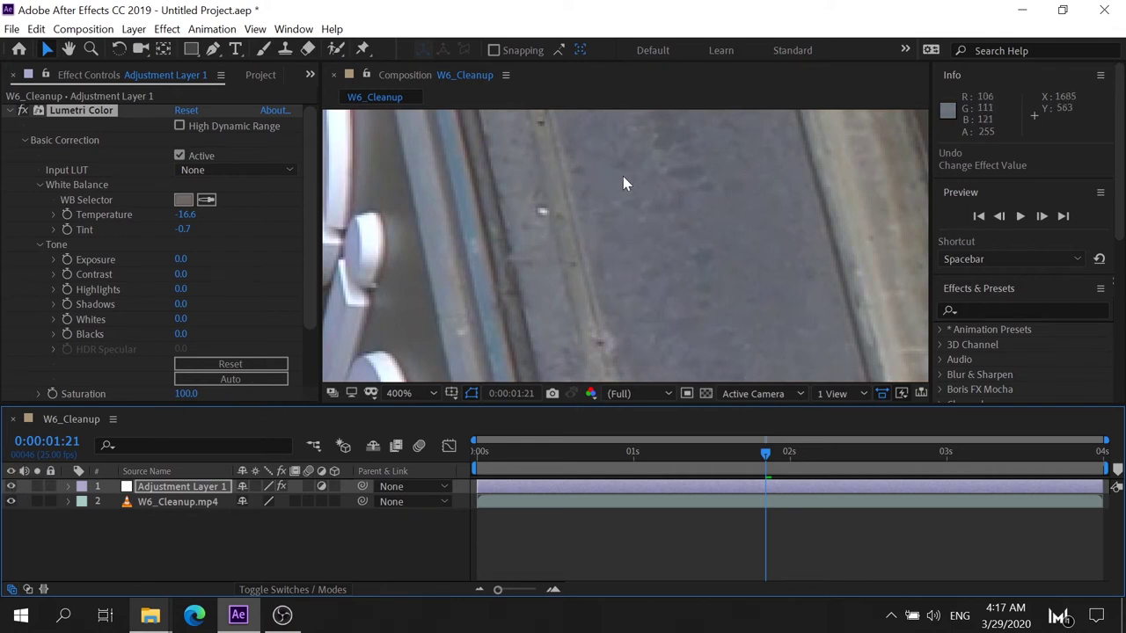
{"action": "mouse_move", "coordinate": [623, 183]}
{"action": "left_mouse_down"}
{"action": "mouse_move", "coordinate": [741, 220]}
{"action": "mouse_move", "coordinate": [563, 211]}
{"action": "mouse_move", "coordinate": [910, 149]}
{"action": "left_mouse_up"}
{"action": "scroll", "coordinate": [534, 226], "scroll_direction": "down", "scroll_amount": 4}
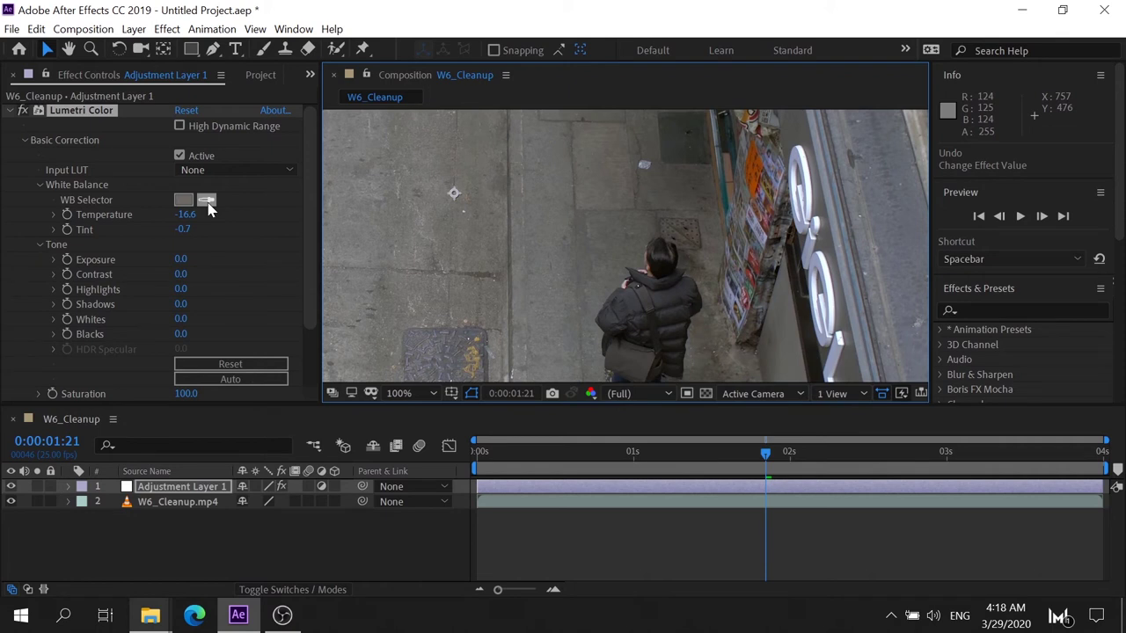
{"action": "left_click", "coordinate": [25, 120]}
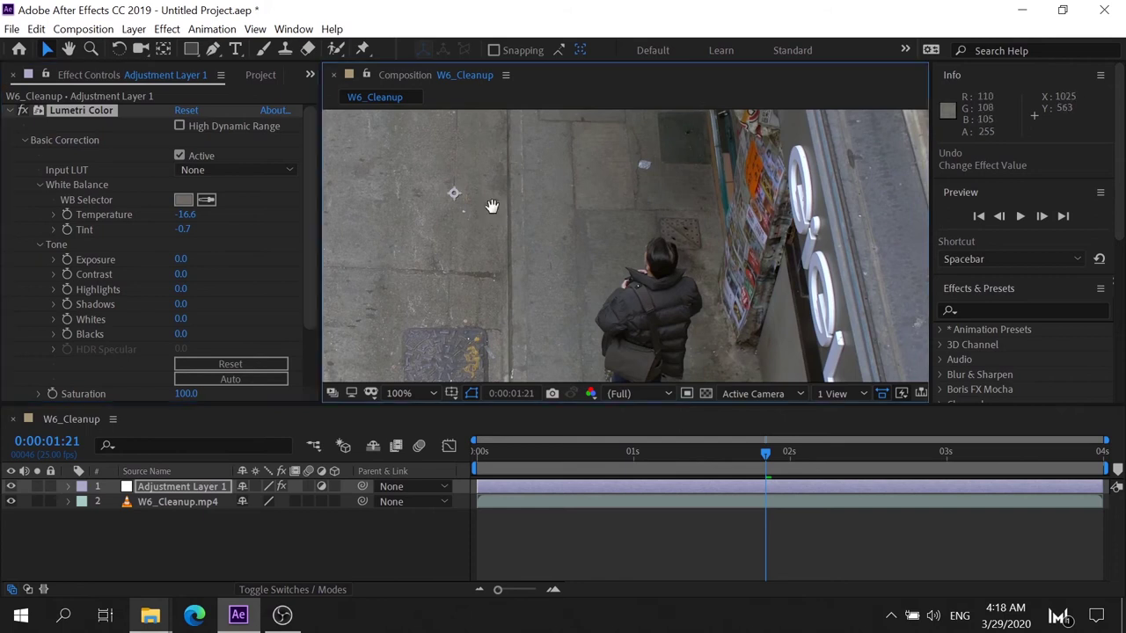
{"action": "left_click_drag", "start_coordinate": [608, 332], "coordinate": [579, 249]}
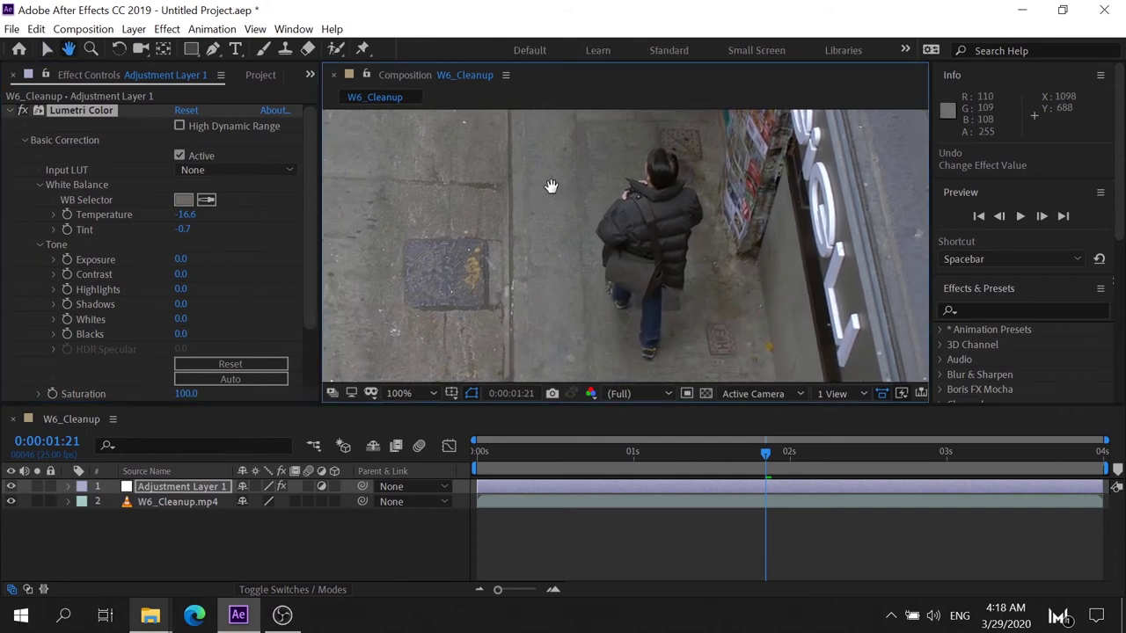
{"action": "left_click_drag", "start_coordinate": [510, 173], "coordinate": [588, 154]}
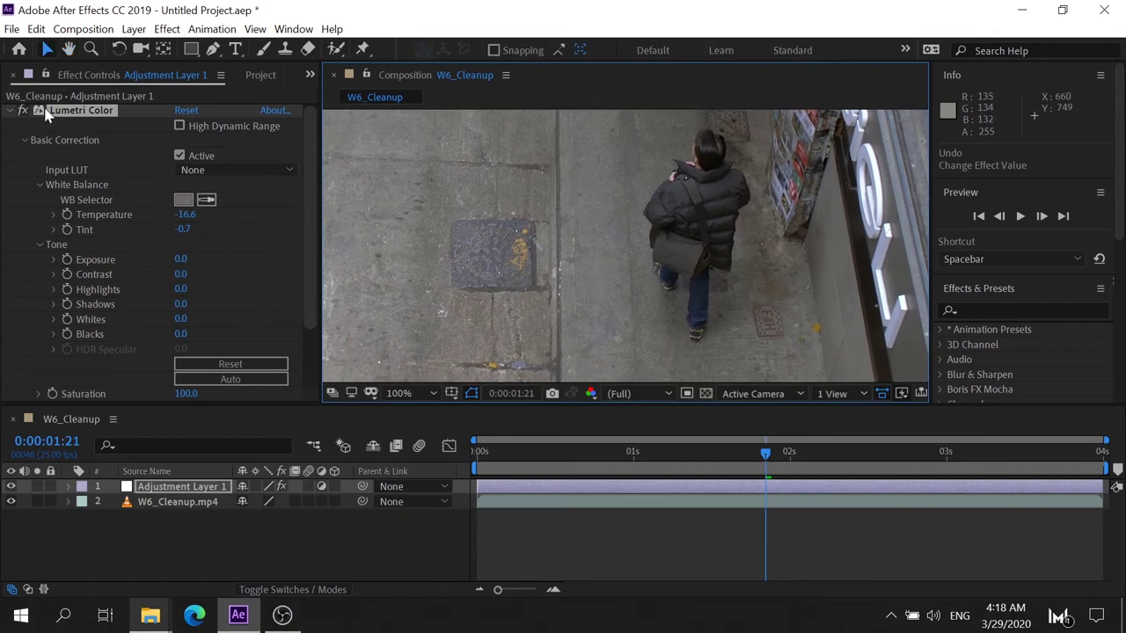
{"action": "scroll", "coordinate": [213, 218], "scroll_direction": "down", "scroll_amount": 2}
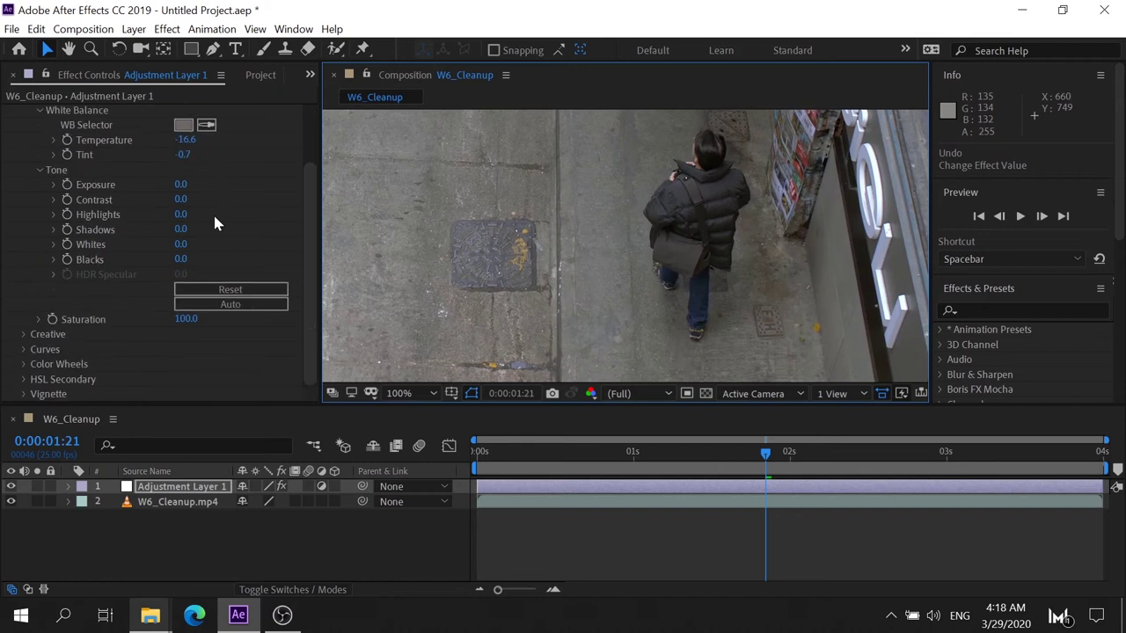
{"action": "scroll", "coordinate": [174, 200], "scroll_direction": "up", "scroll_amount": 2}
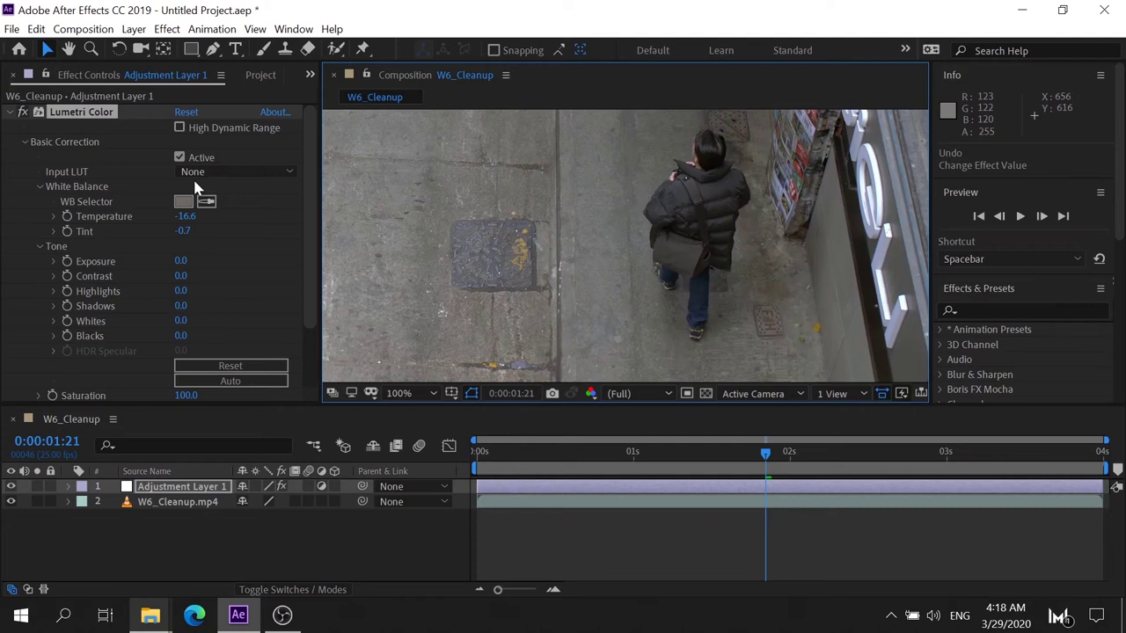
- Reset Lumetri Color and scrub Temperature from -2.0 up to 94
{"action": "left_click", "coordinate": [185, 112]}
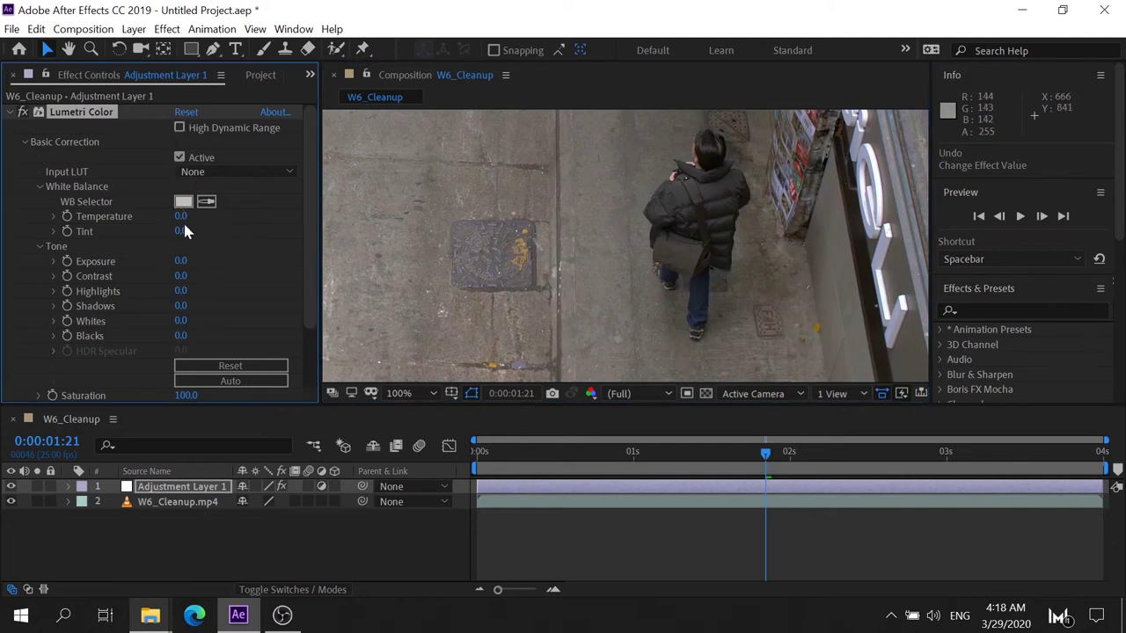
{"action": "left_click_drag", "start_coordinate": [184, 217], "coordinate": [182, 217]}
{"action": "left_click_drag", "start_coordinate": [181, 218], "coordinate": [327, 197]}
{"action": "scroll", "coordinate": [606, 213], "scroll_direction": "down", "scroll_amount": 6}
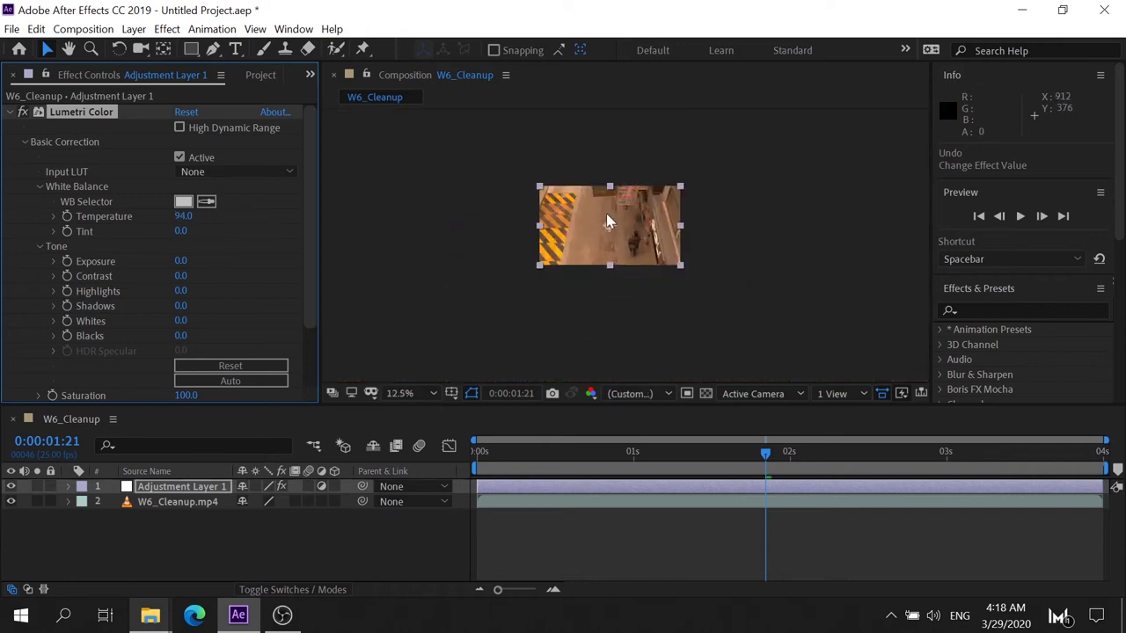
{"action": "scroll", "coordinate": [600, 211], "scroll_direction": "up", "scroll_amount": 4}
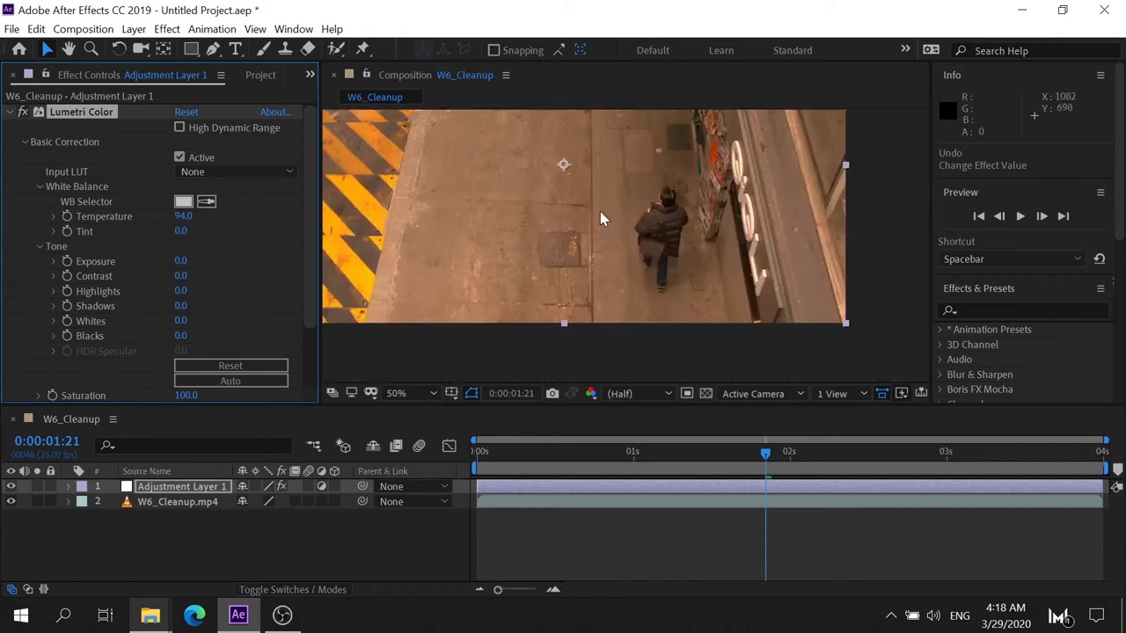
- Set viewer magnification to Fit up to 100% and enlarge the view over the timeline
{"action": "left_click", "coordinate": [412, 393]}
{"action": "left_click", "coordinate": [423, 104]}
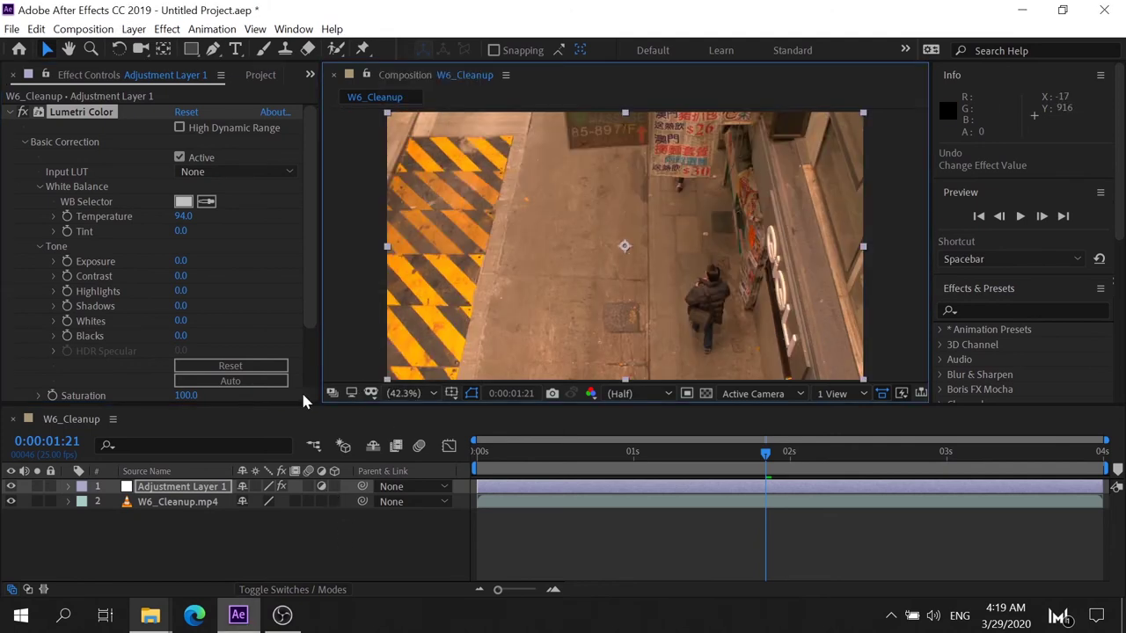
{"action": "mouse_move", "coordinate": [294, 406]}
{"action": "left_mouse_down"}
{"action": "mouse_move", "coordinate": [270, 557]}
{"action": "mouse_move", "coordinate": [271, 522]}
{"action": "left_mouse_up"}
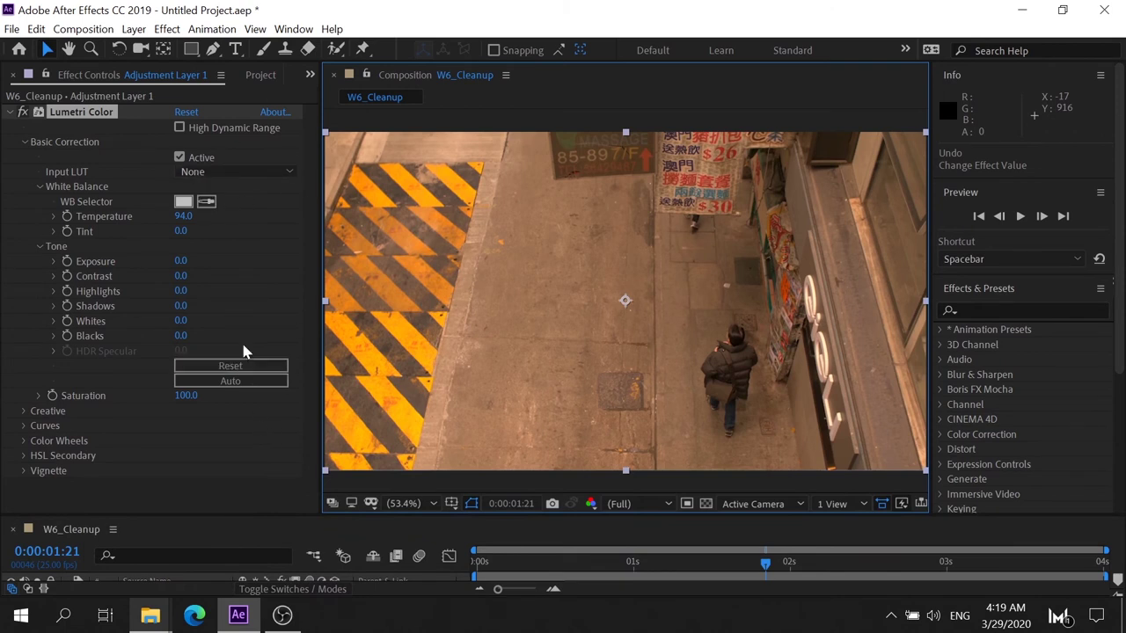
{"action": "left_click", "coordinate": [263, 368]}
- Reset Temperature to 0, push Tint to 300, then reset Lumetri Color
{"action": "left_click", "coordinate": [192, 115]}
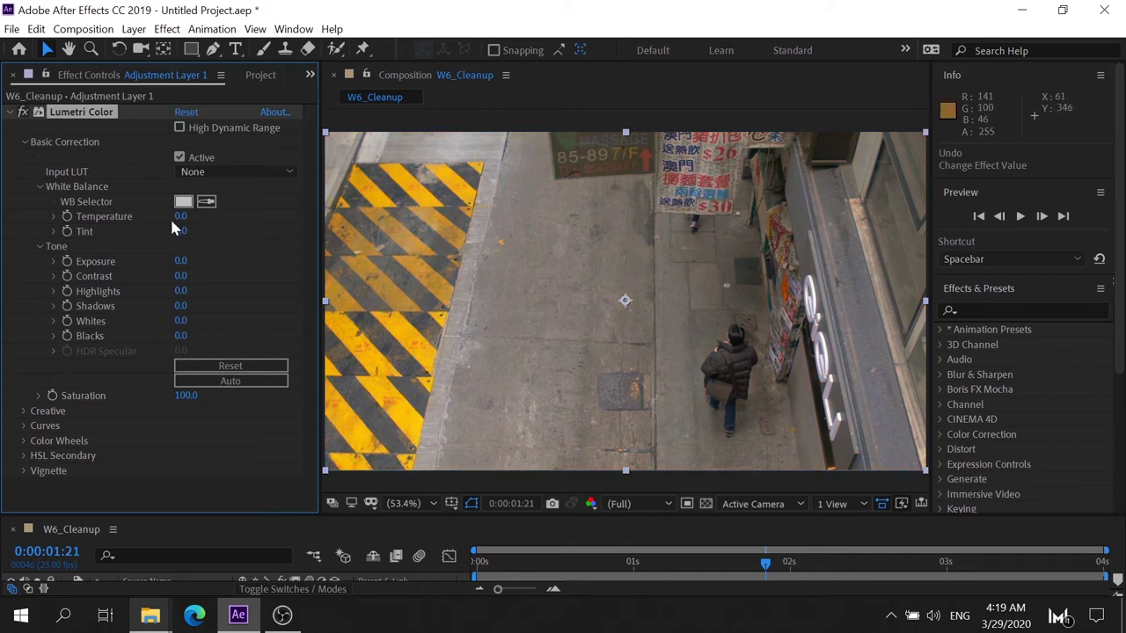
{"action": "left_click_drag", "start_coordinate": [180, 232], "coordinate": [37, 246]}
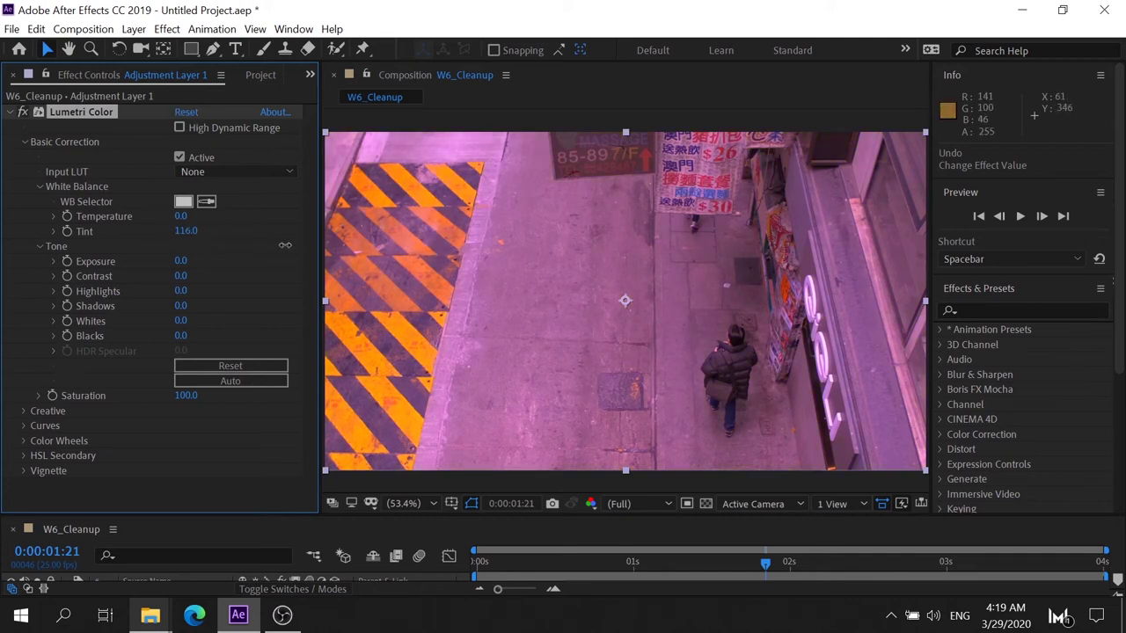
{"action": "mouse_move", "coordinate": [37, 245]}
{"action": "left_mouse_down"}
{"action": "mouse_move", "coordinate": [4, 242]}
{"action": "mouse_move", "coordinate": [847, 330]}
{"action": "left_mouse_up"}
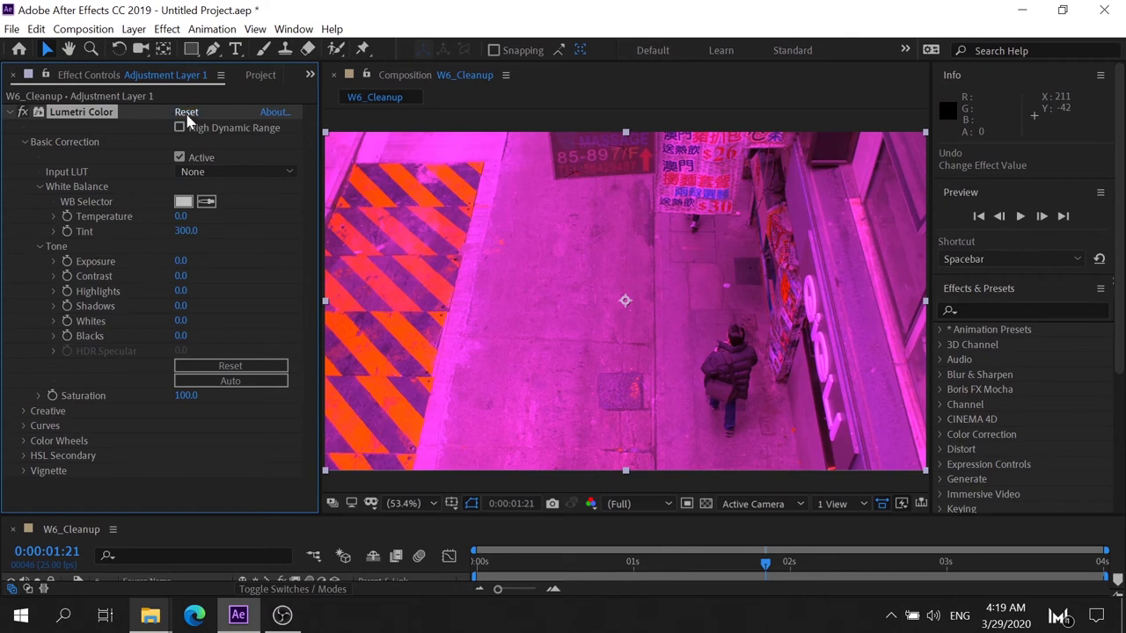
{"action": "left_click", "coordinate": [187, 112]}
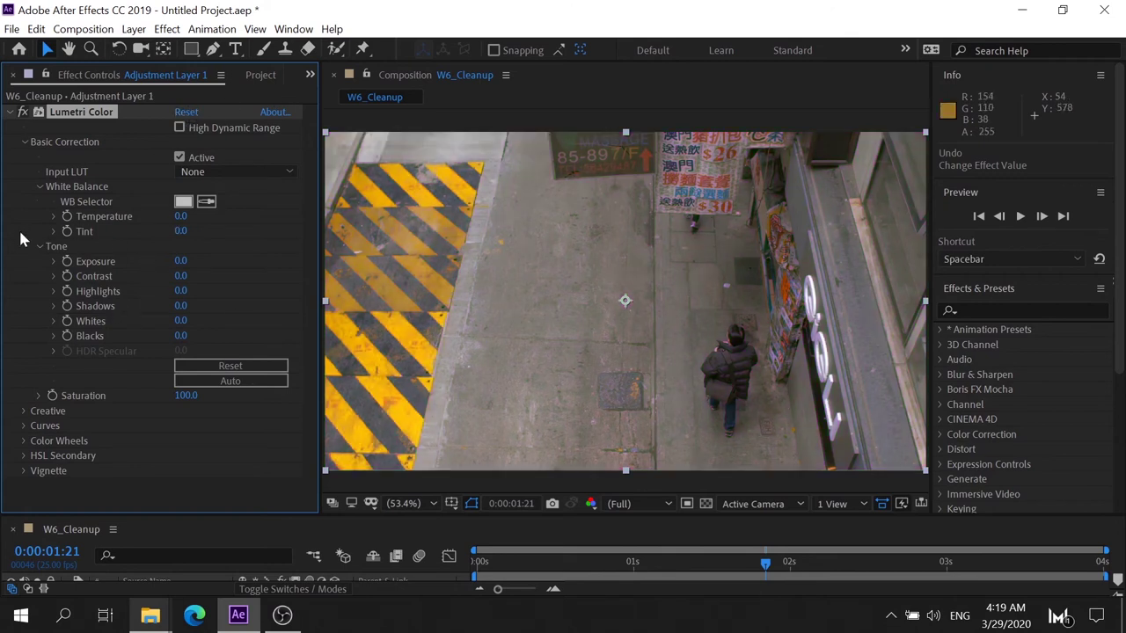
- Collapse White Balance, test Exposure up and down and raise Contrast, resetting each to 0
{"action": "left_click", "coordinate": [38, 187]}
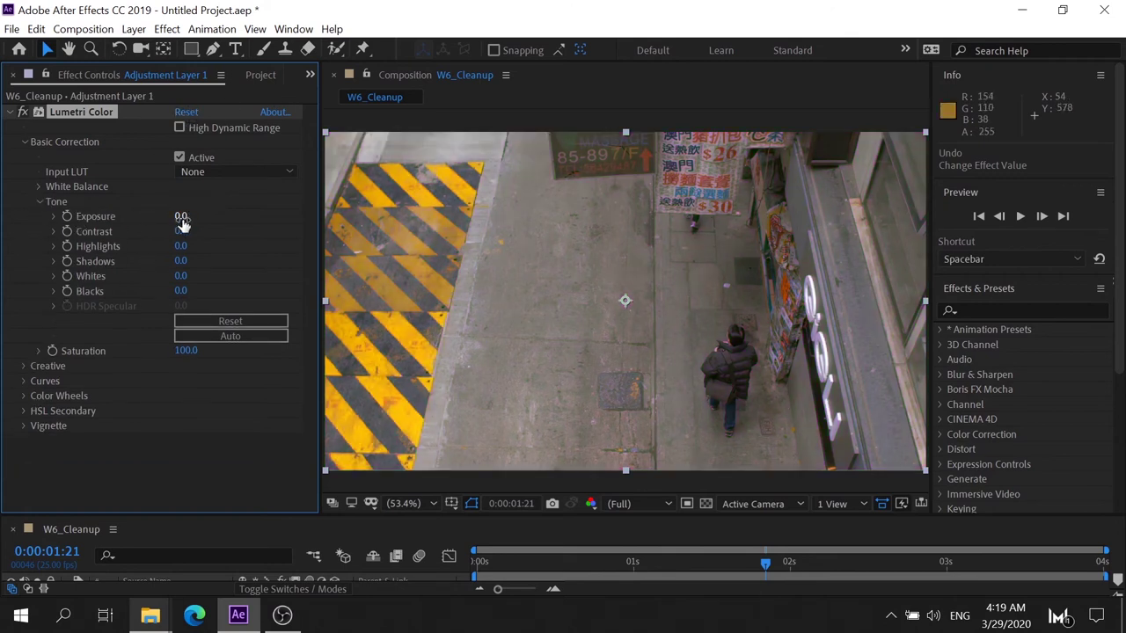
{"action": "left_click_drag", "start_coordinate": [180, 220], "coordinate": [271, 224]}
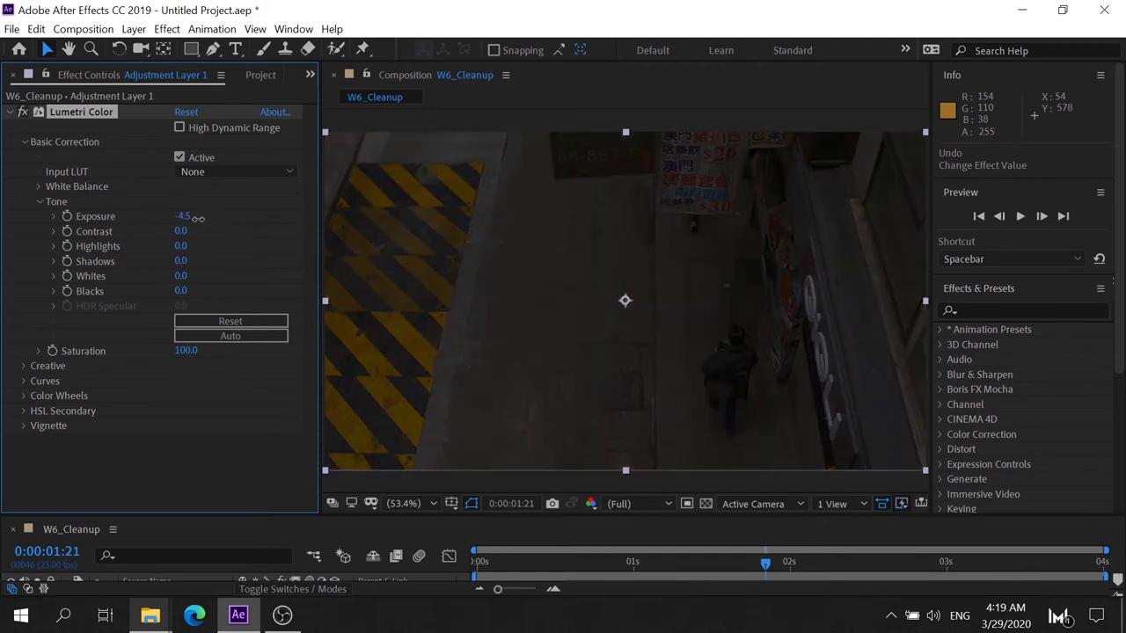
{"action": "left_click_drag", "start_coordinate": [271, 224], "coordinate": [227, 230]}
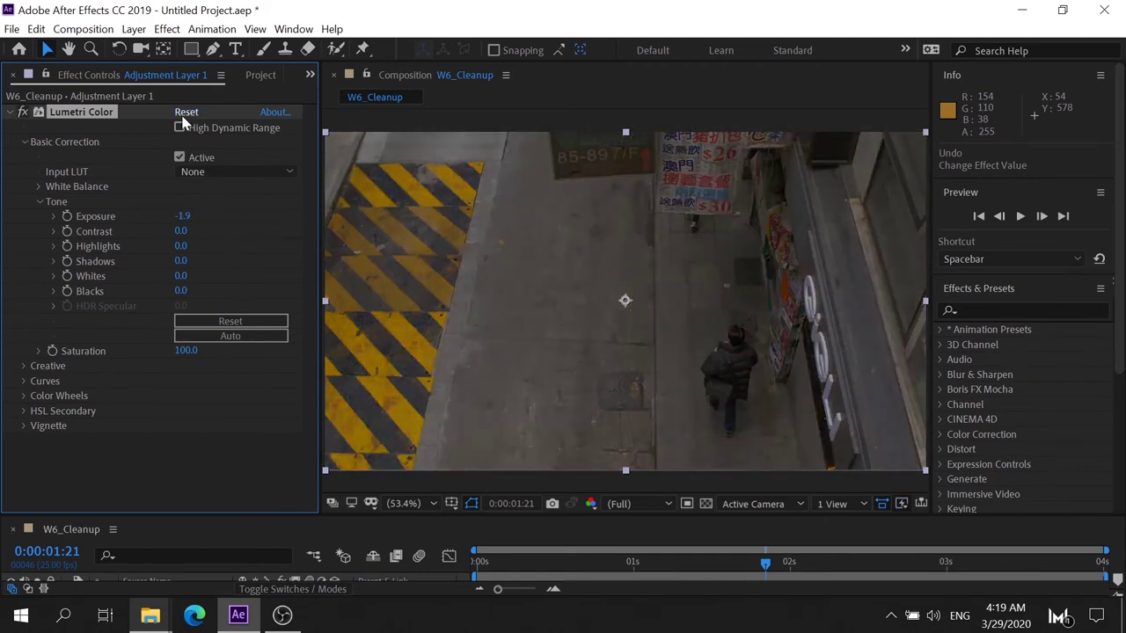
{"action": "left_click", "coordinate": [187, 113]}
{"action": "left_click_drag", "start_coordinate": [180, 231], "coordinate": [380, 245]}
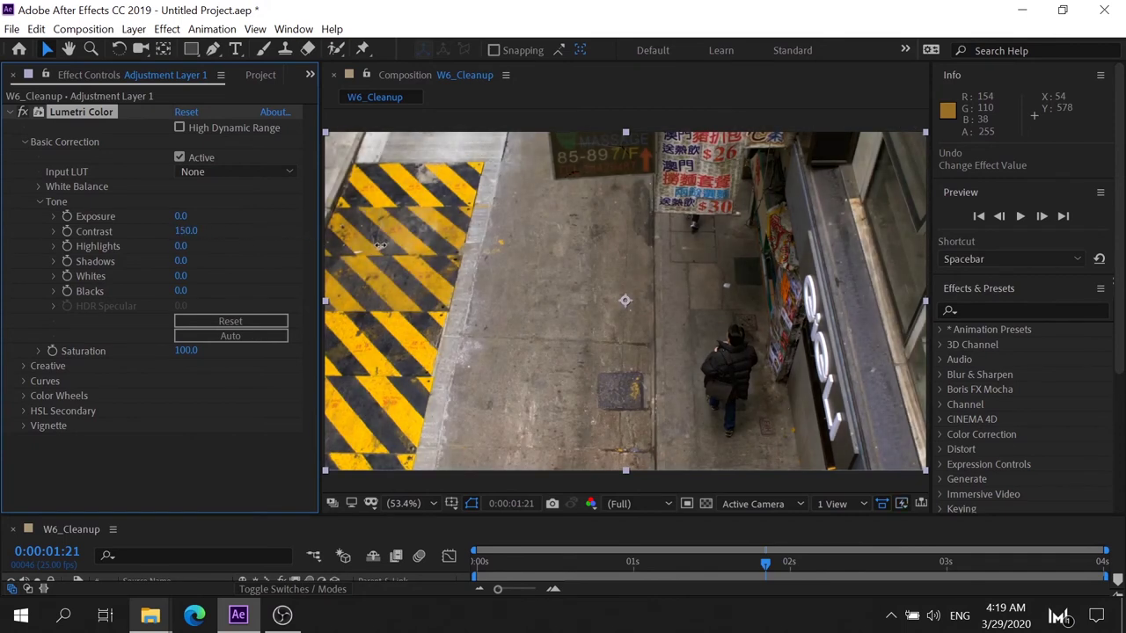
{"action": "left_click", "coordinate": [187, 112]}
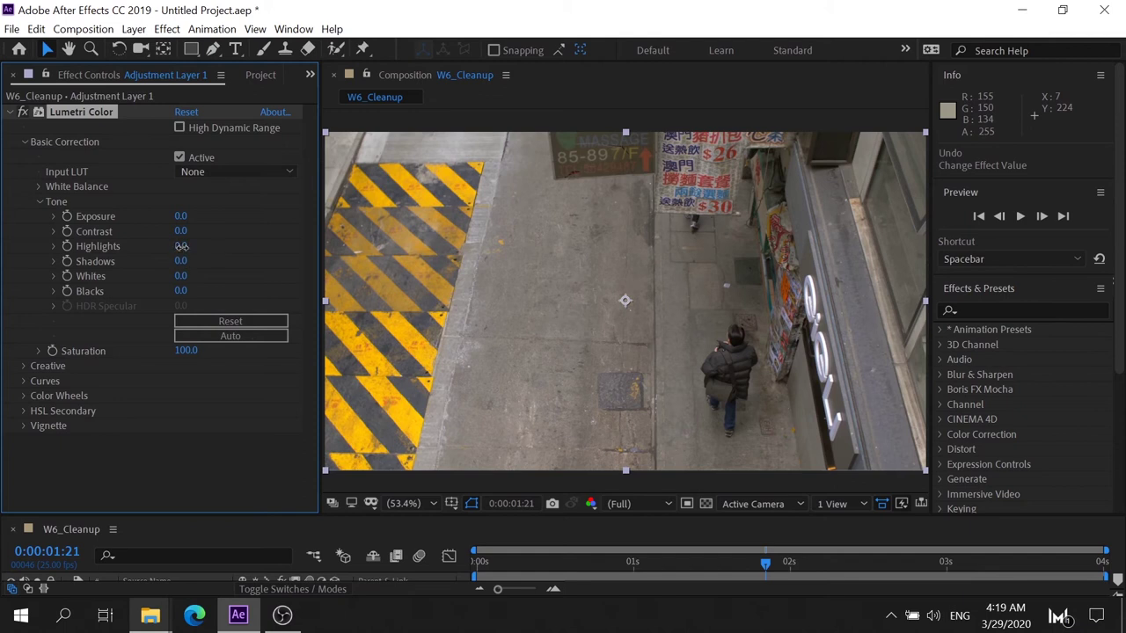
- Lower Highlights and lift Shadows to 81, resetting each to 0
{"action": "left_click_drag", "start_coordinate": [175, 249], "coordinate": [165, 253]}
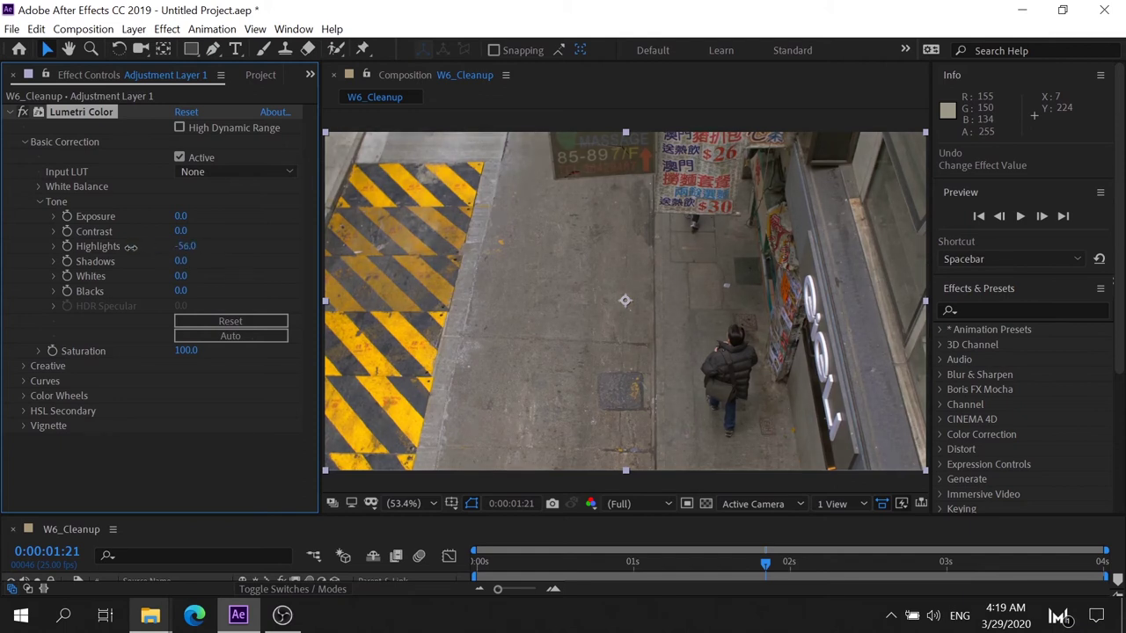
{"action": "left_click_drag", "start_coordinate": [166, 254], "coordinate": [69, 249]}
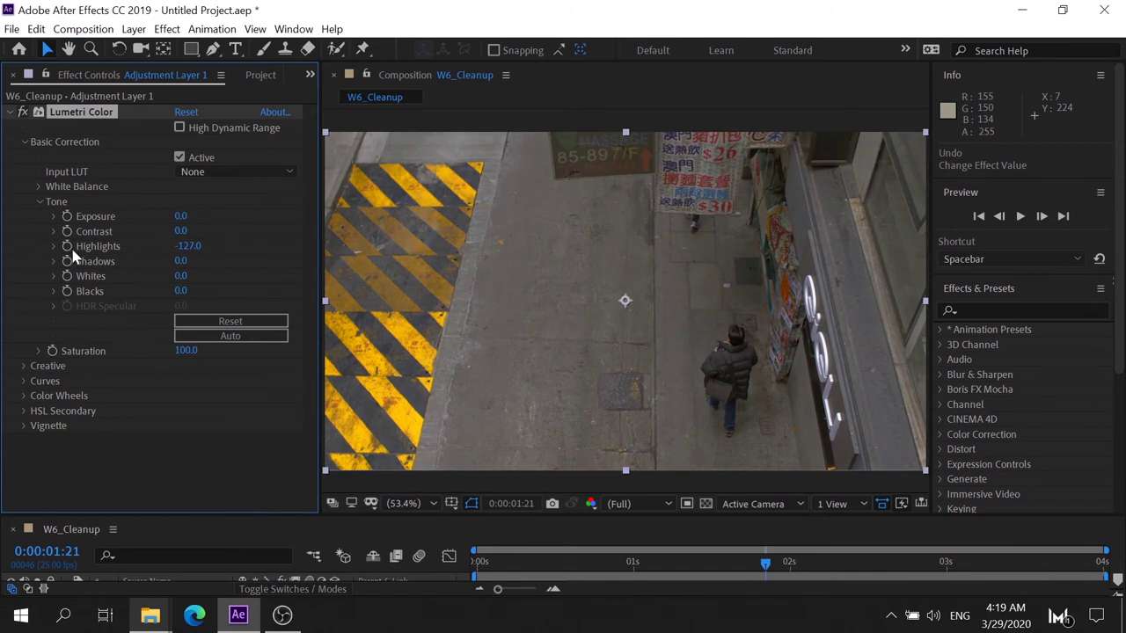
{"action": "left_click", "coordinate": [187, 111]}
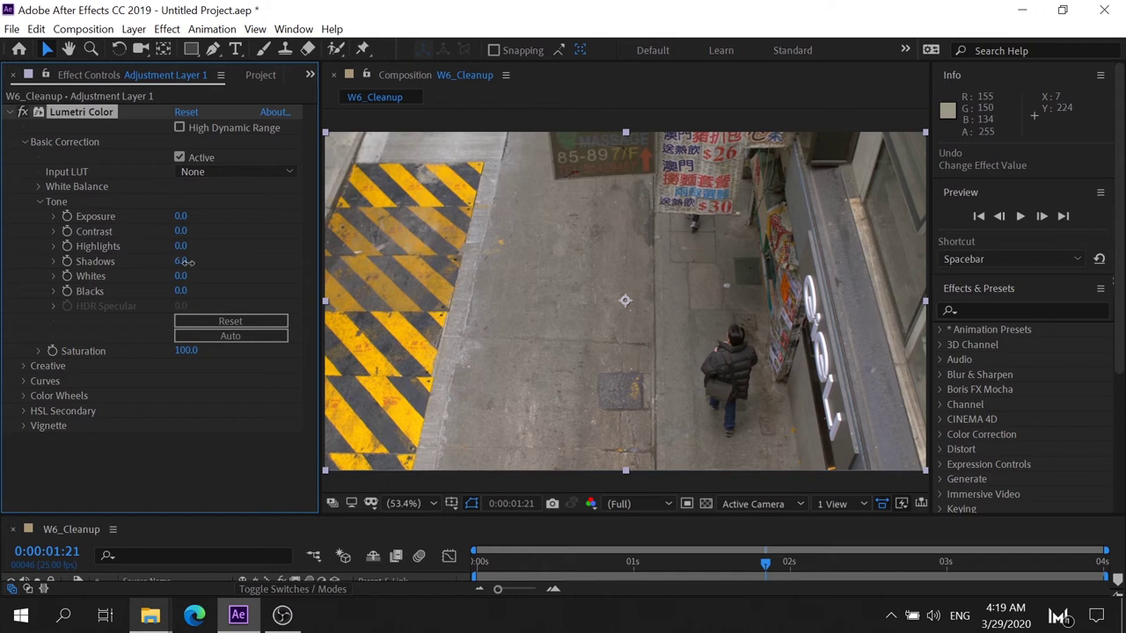
{"action": "left_click_drag", "start_coordinate": [187, 262], "coordinate": [249, 262]}
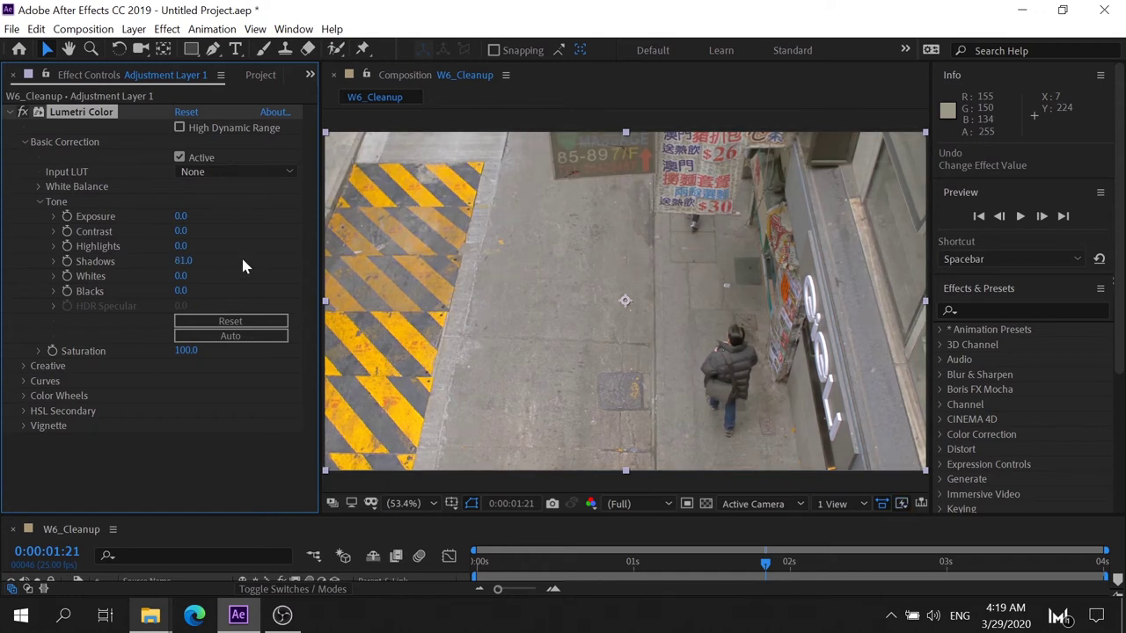
{"action": "left_click", "coordinate": [185, 113]}
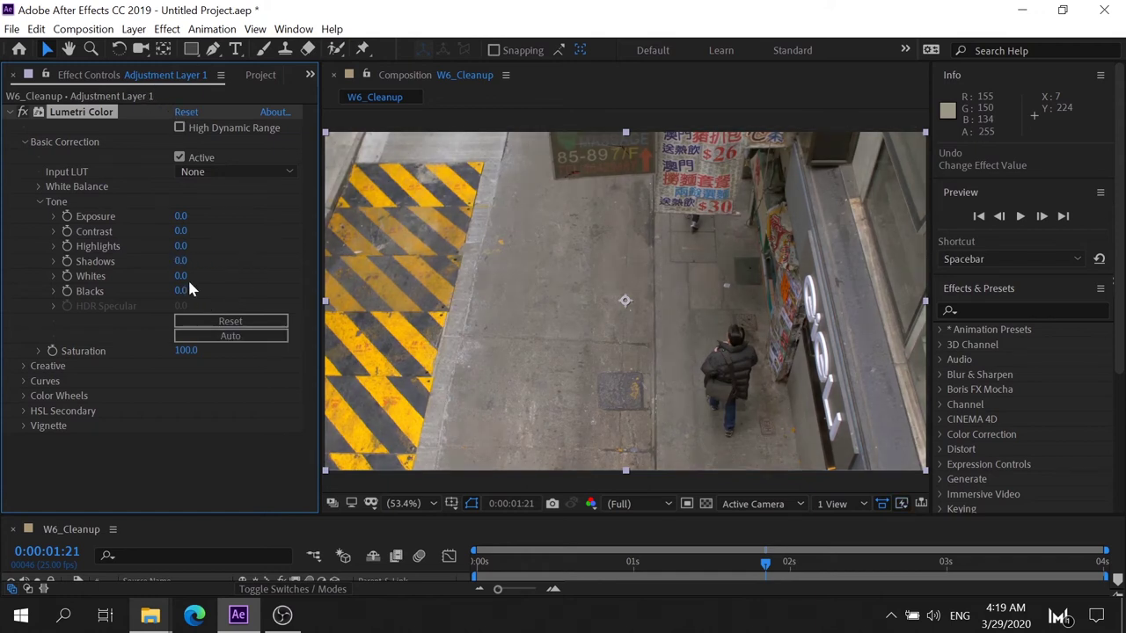
- Push Whites to 150 and Blacks to -150, resetting each to 0
{"action": "left_click_drag", "start_coordinate": [188, 276], "coordinate": [350, 272]}
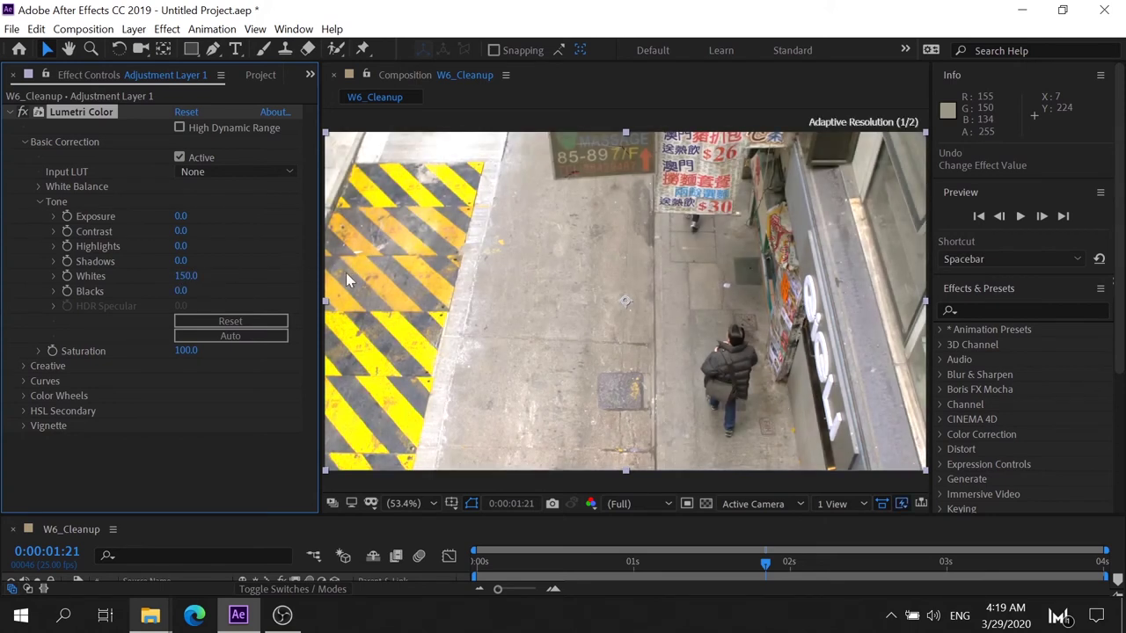
{"action": "left_click", "coordinate": [186, 113]}
{"action": "left_click_drag", "start_coordinate": [181, 292], "coordinate": [19, 278]}
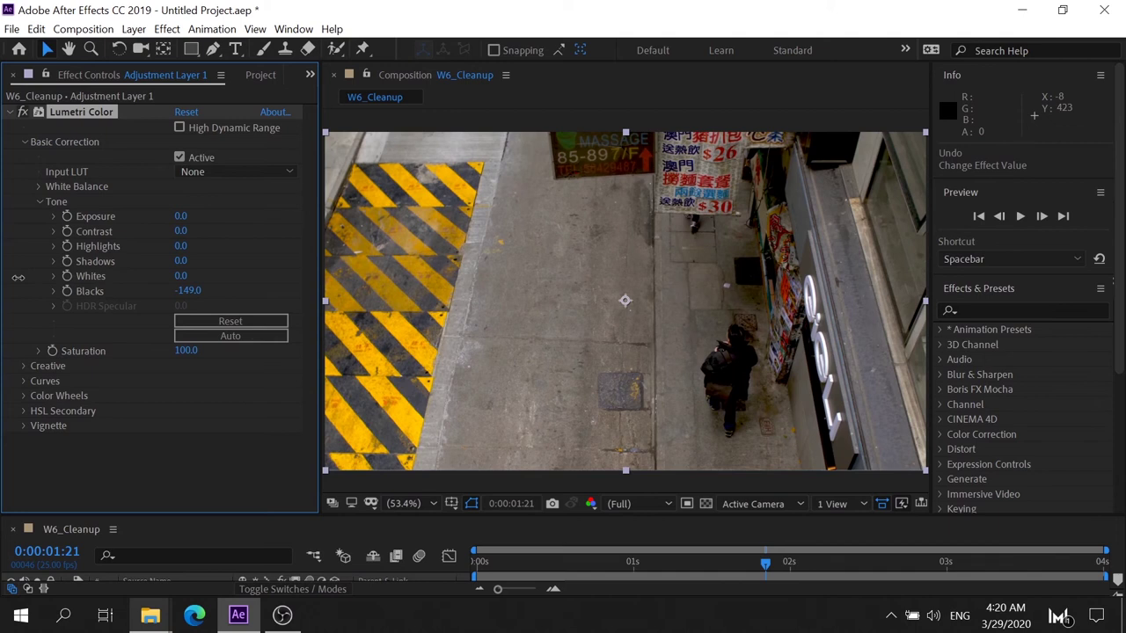
{"action": "left_click", "coordinate": [186, 112]}
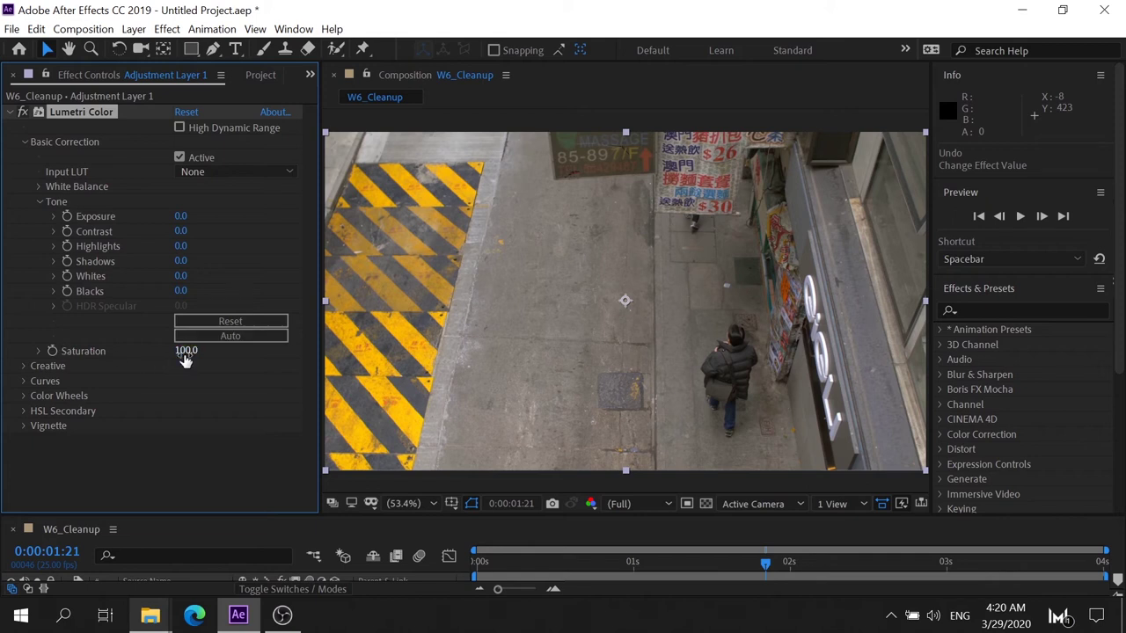
{"action": "left_click_drag", "start_coordinate": [186, 358], "coordinate": [167, 358]}
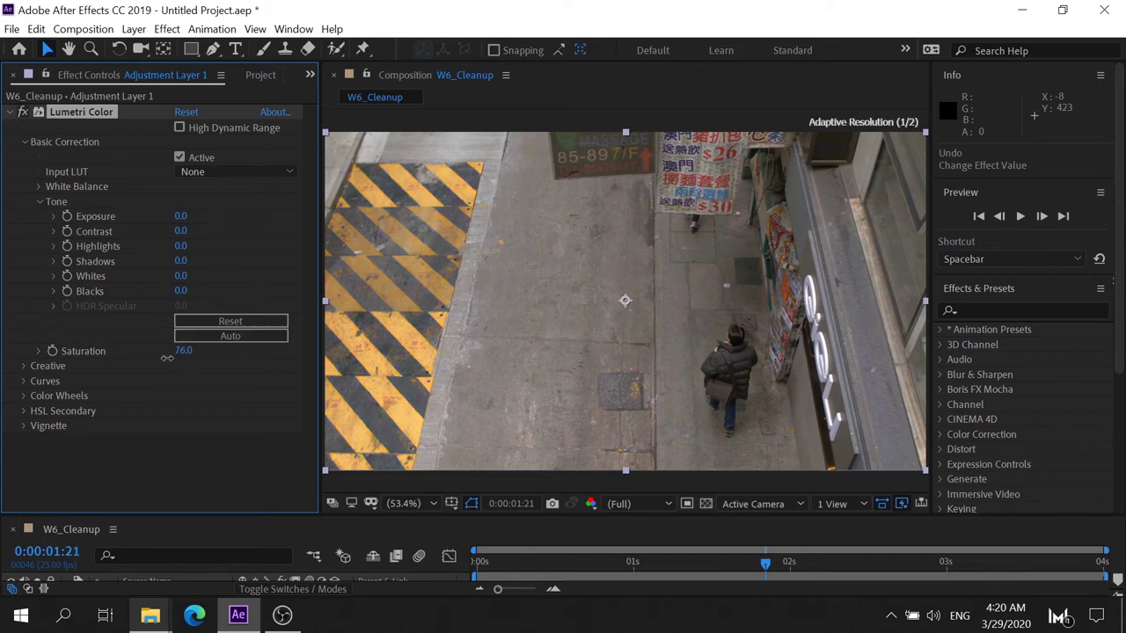
{"action": "left_click_drag", "start_coordinate": [166, 358], "coordinate": [463, 346]}
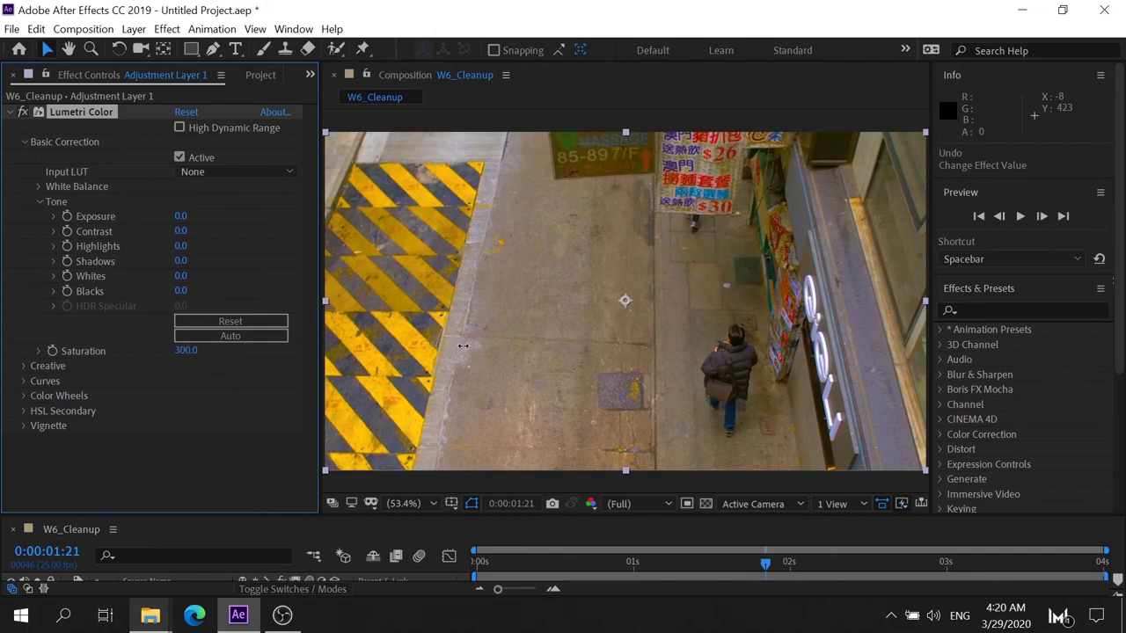
{"action": "left_click", "coordinate": [187, 113]}
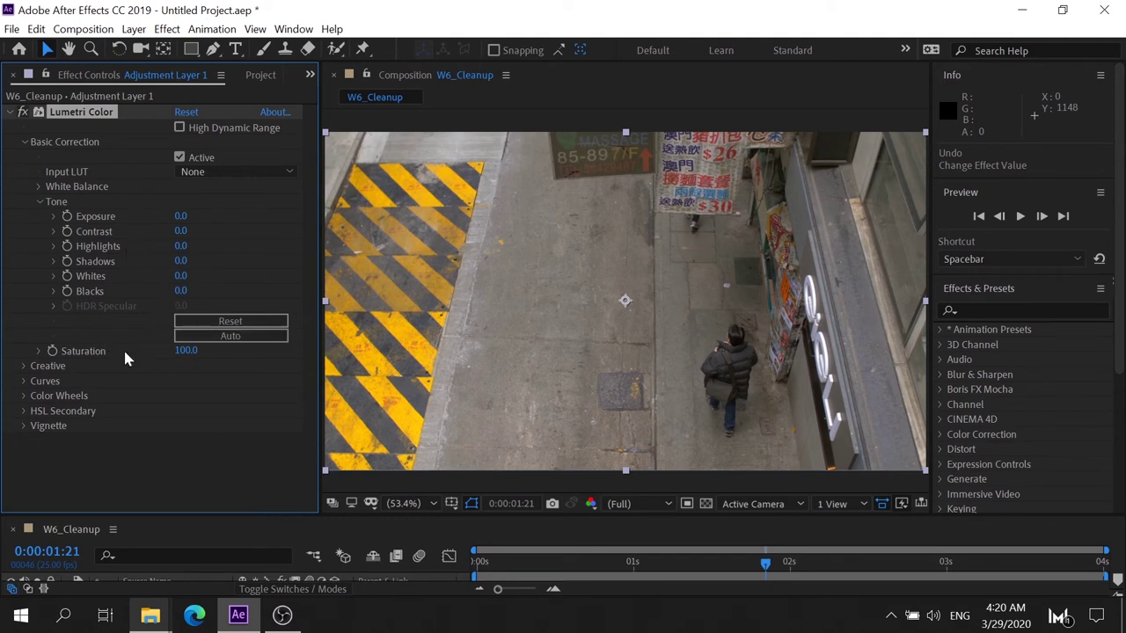
{"action": "left_click", "coordinate": [40, 202]}
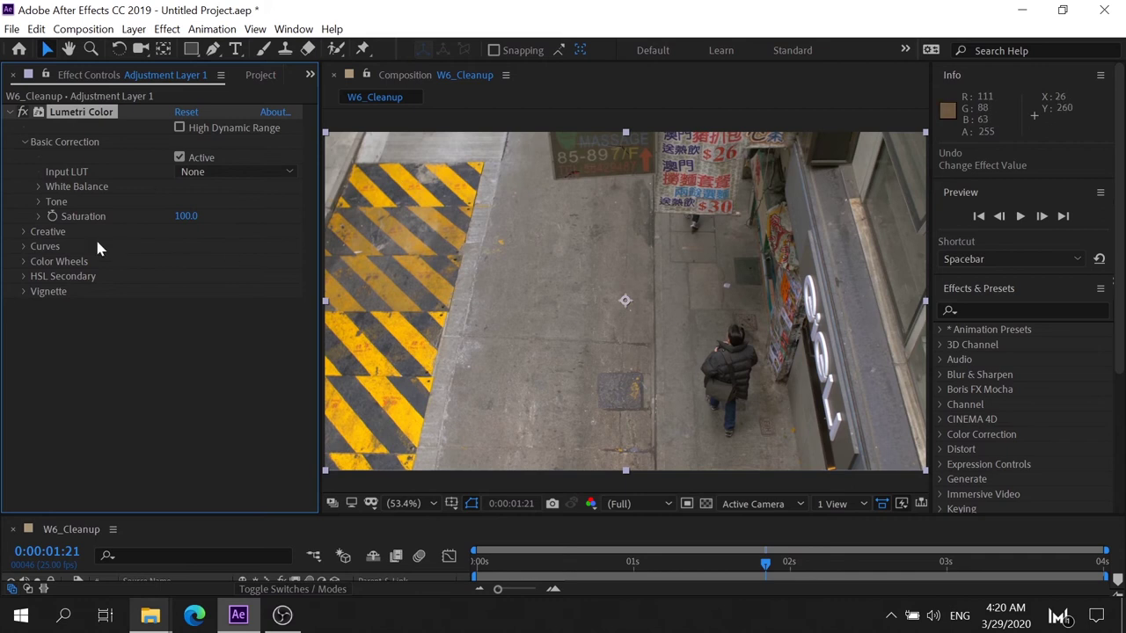
- Browse the Input LUT presets list and leave the Input LUT at None
{"action": "left_click", "coordinate": [210, 173]}
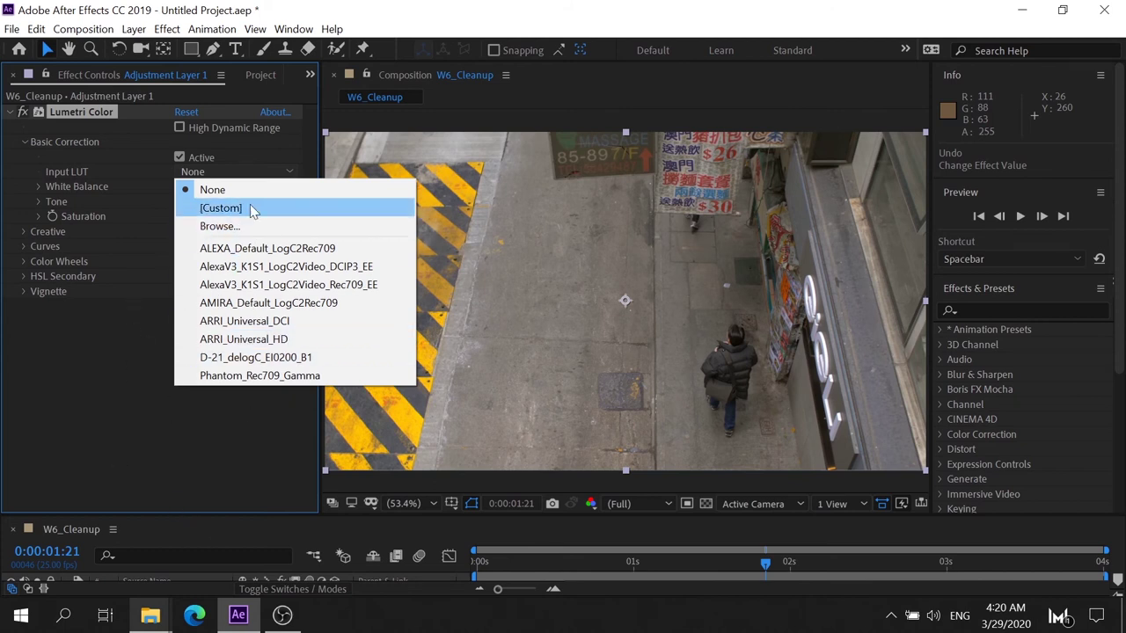
{"action": "left_click", "coordinate": [104, 409]}
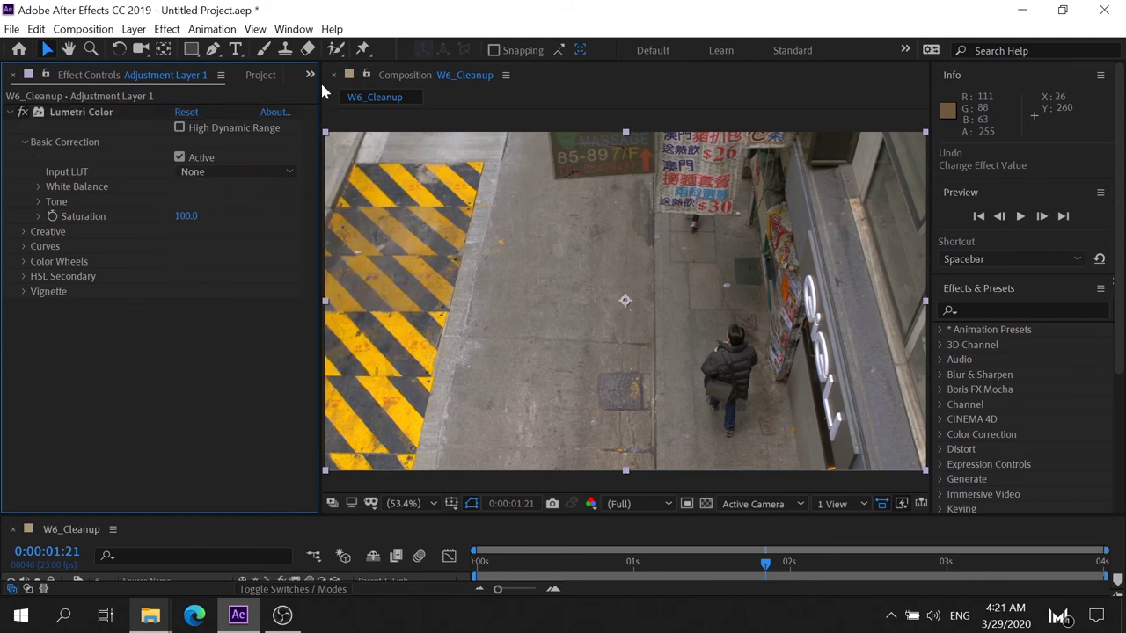
- Expand Lumetri's Creative section and browse the Look presets list, with Look still None
{"action": "left_click", "coordinate": [24, 231]}
{"action": "scroll", "coordinate": [211, 315], "scroll_direction": "down", "scroll_amount": 2}
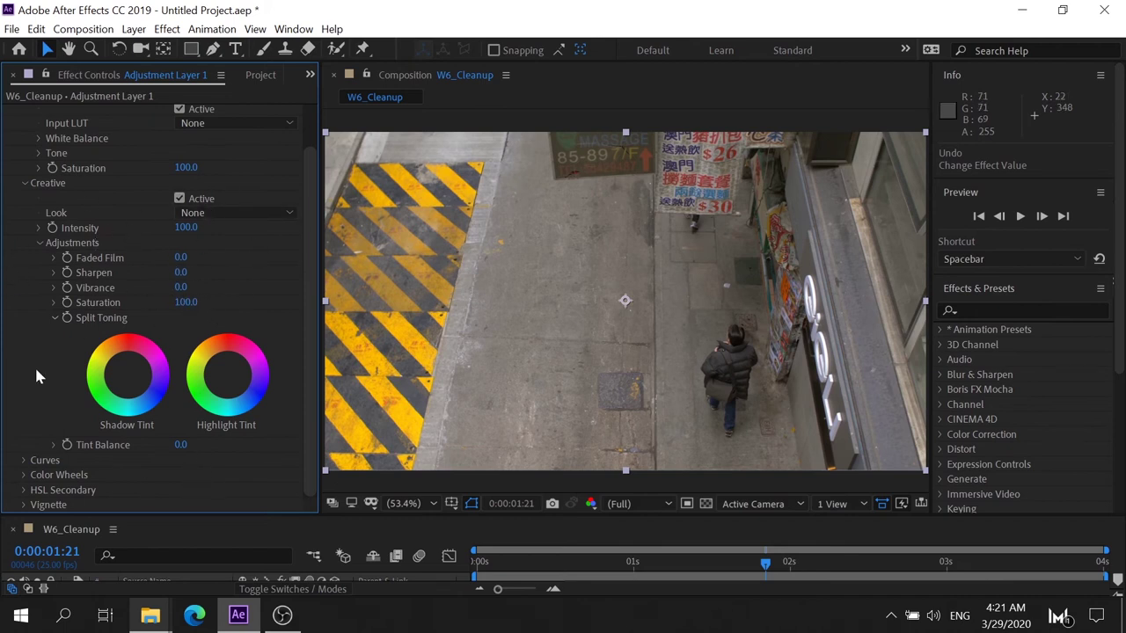
{"action": "left_click", "coordinate": [270, 215]}
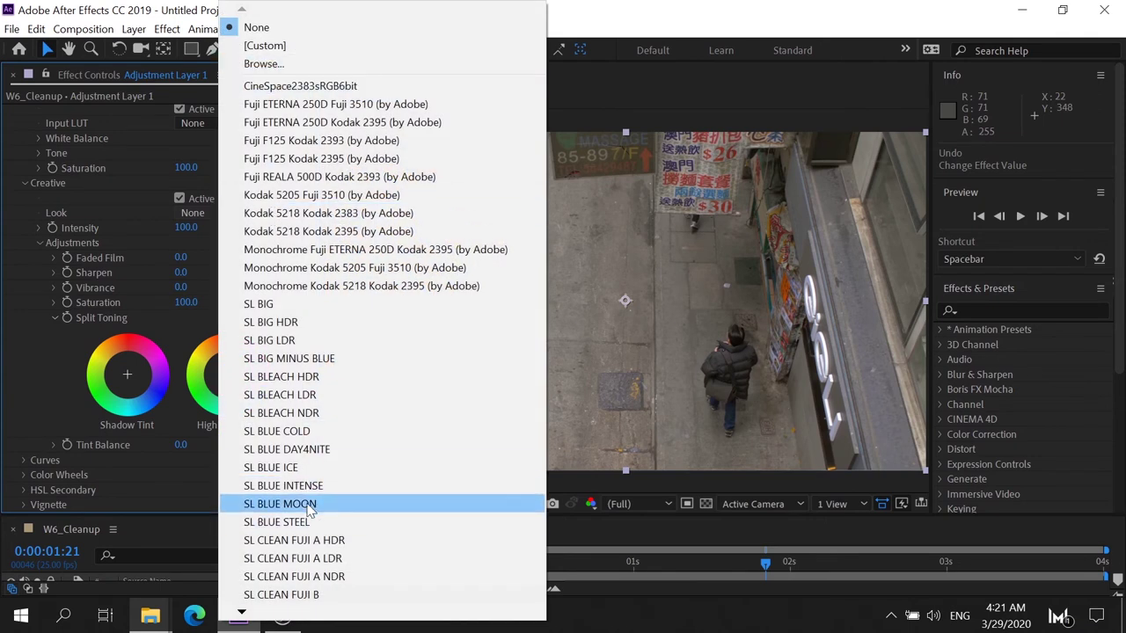
{"action": "mouse_move", "coordinate": [242, 613]}
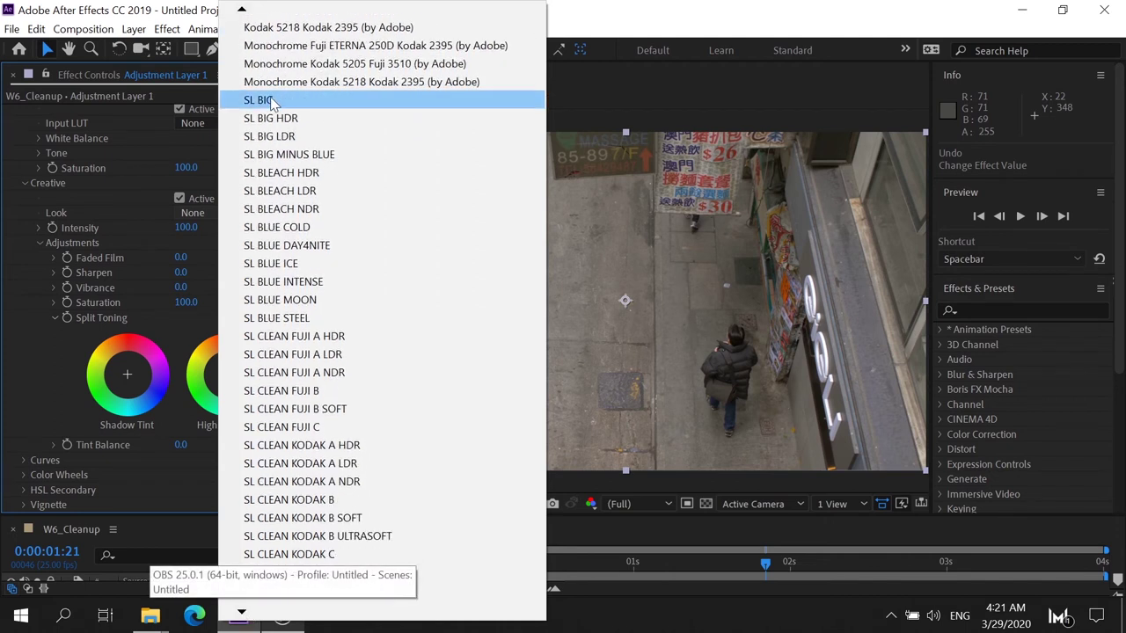
{"action": "mouse_move", "coordinate": [242, 12]}
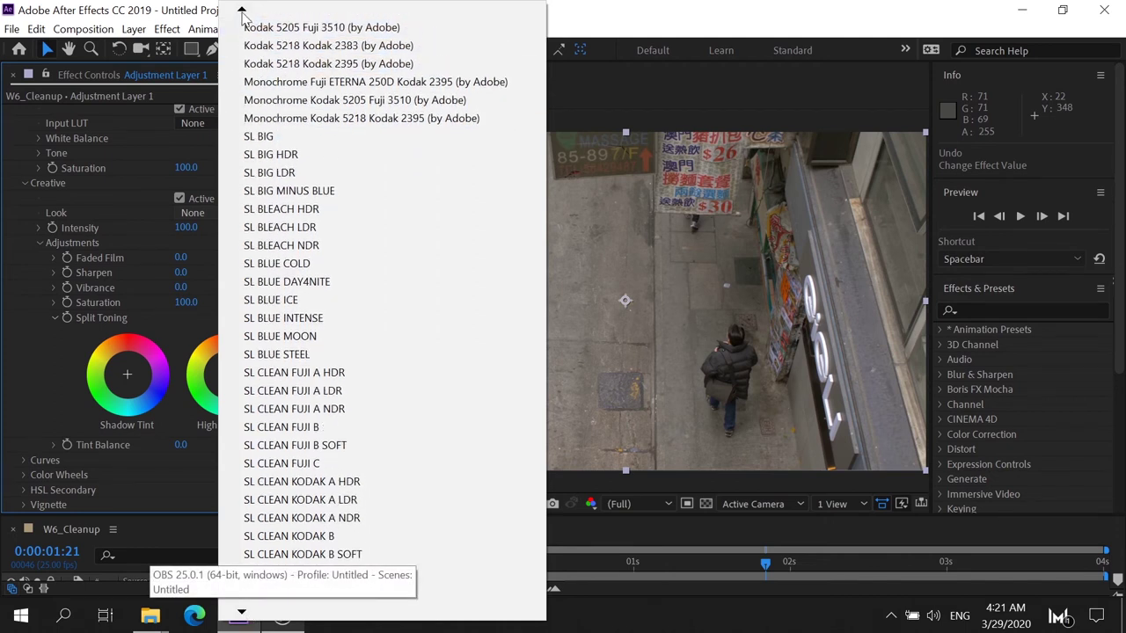
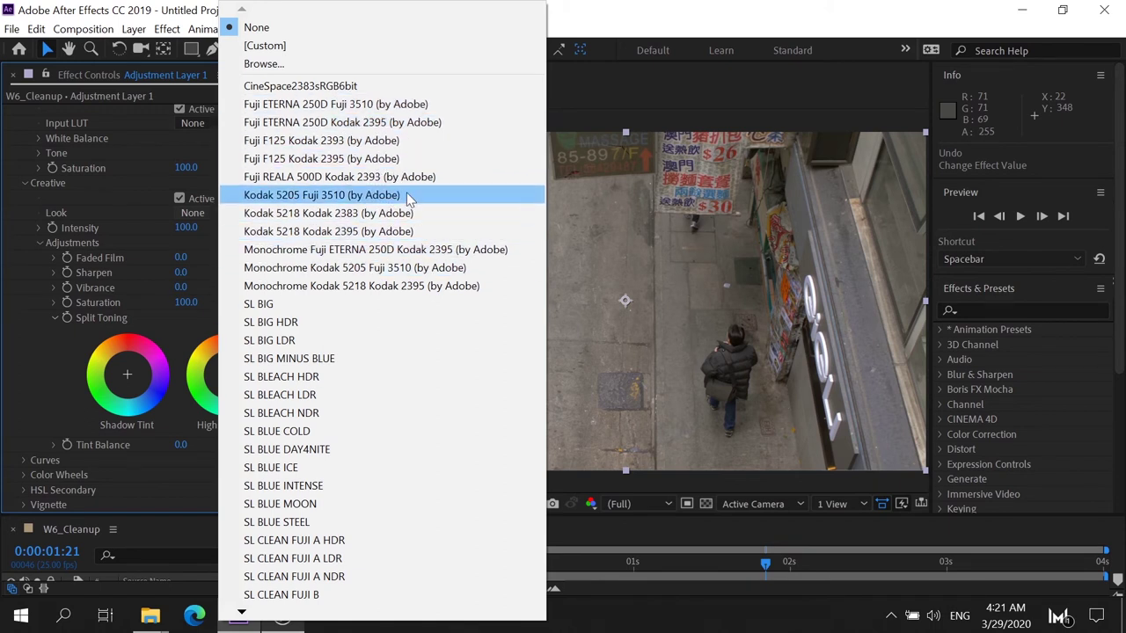
- Try the Fuji ETERNA 250D Fuji 3510, another Fuji film, and Monochrome Kodak 5205 Fuji 3510 looks
{"action": "left_click", "coordinate": [411, 112]}
{"action": "left_click", "coordinate": [247, 211]}
{"action": "left_click", "coordinate": [306, 176]}
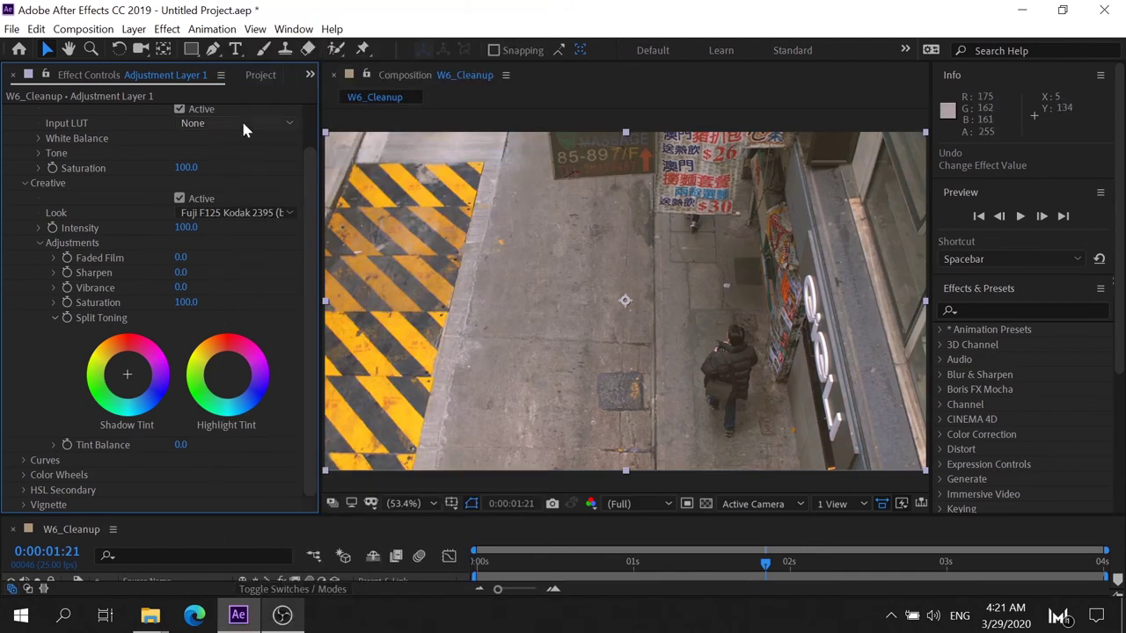
{"action": "left_click", "coordinate": [241, 120]}
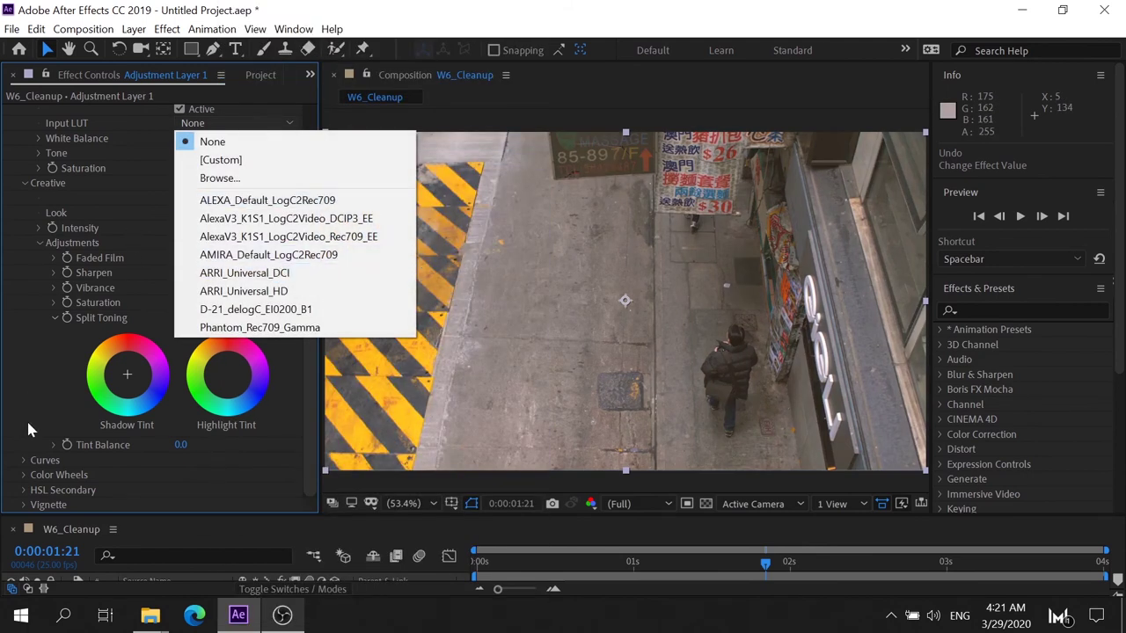
{"action": "left_click", "coordinate": [145, 256]}
{"action": "left_click", "coordinate": [201, 212]}
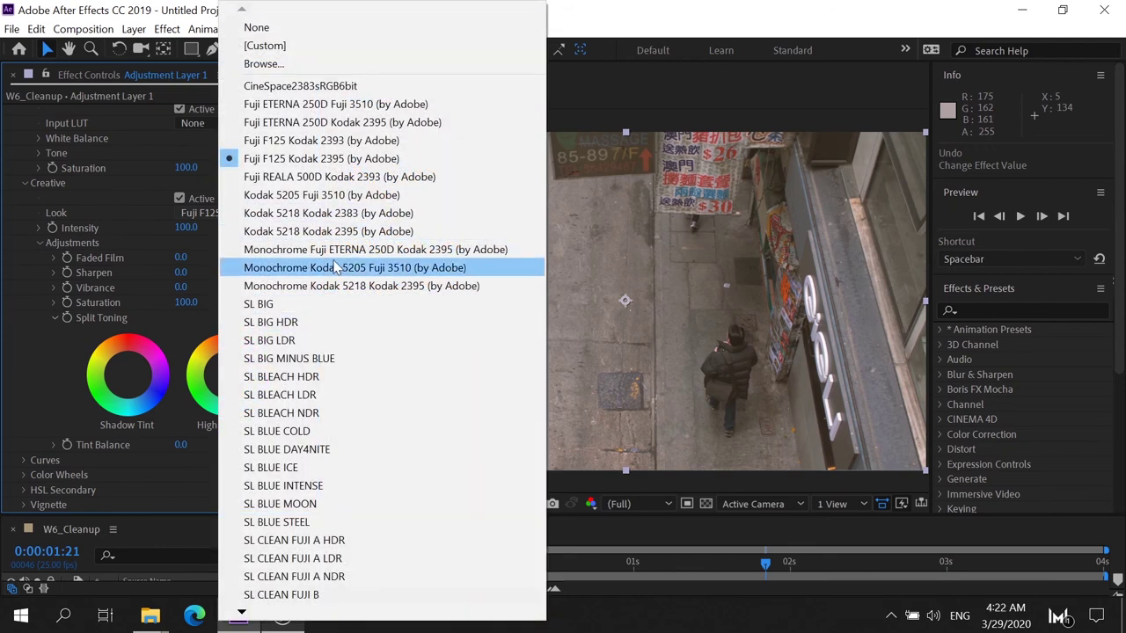
{"action": "left_click", "coordinate": [335, 265]}
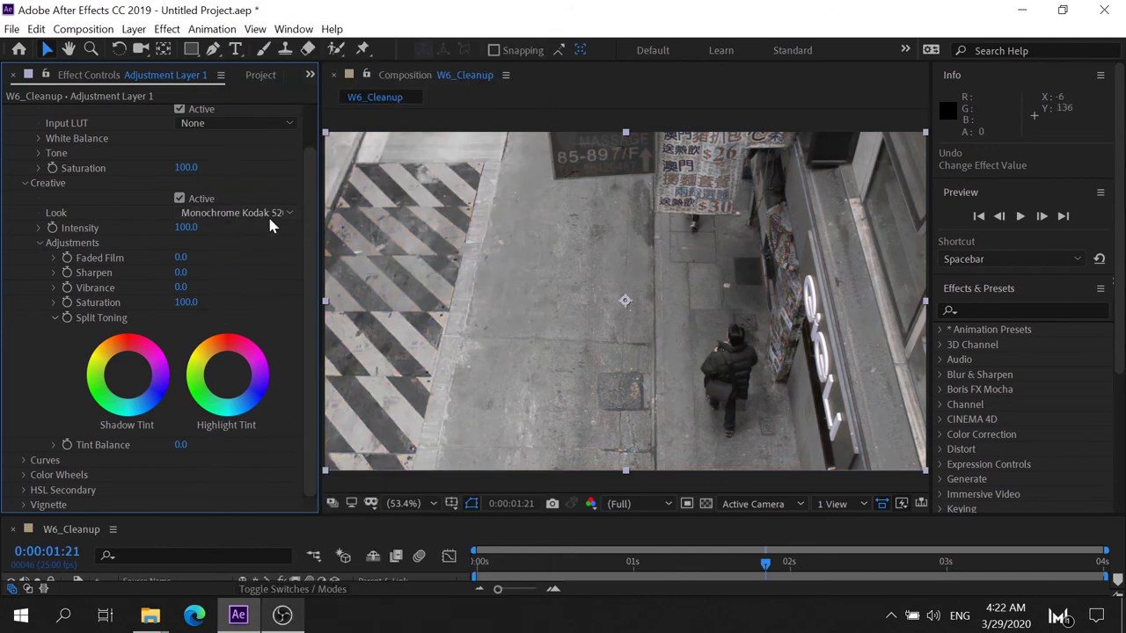
- Cycle through SL BIG, SL BLEACH HDR, SL BLUE COLD, SL BLUE DAY4NITE, ending on SL CLEAN FUJI A HDR
{"action": "left_click", "coordinate": [267, 213]}
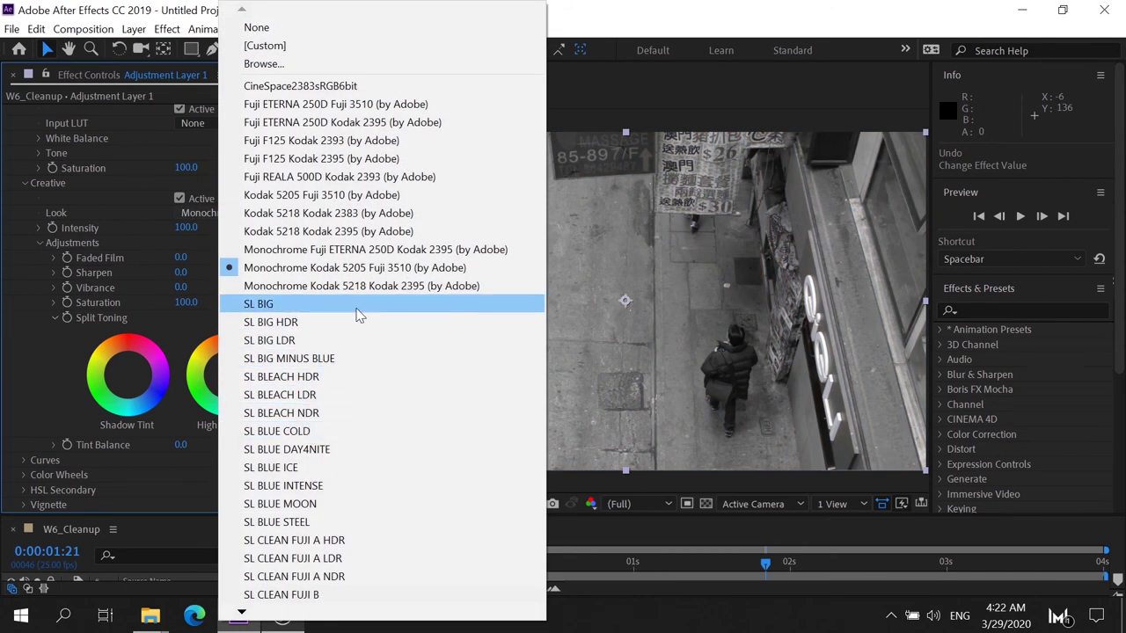
{"action": "left_click", "coordinate": [358, 306]}
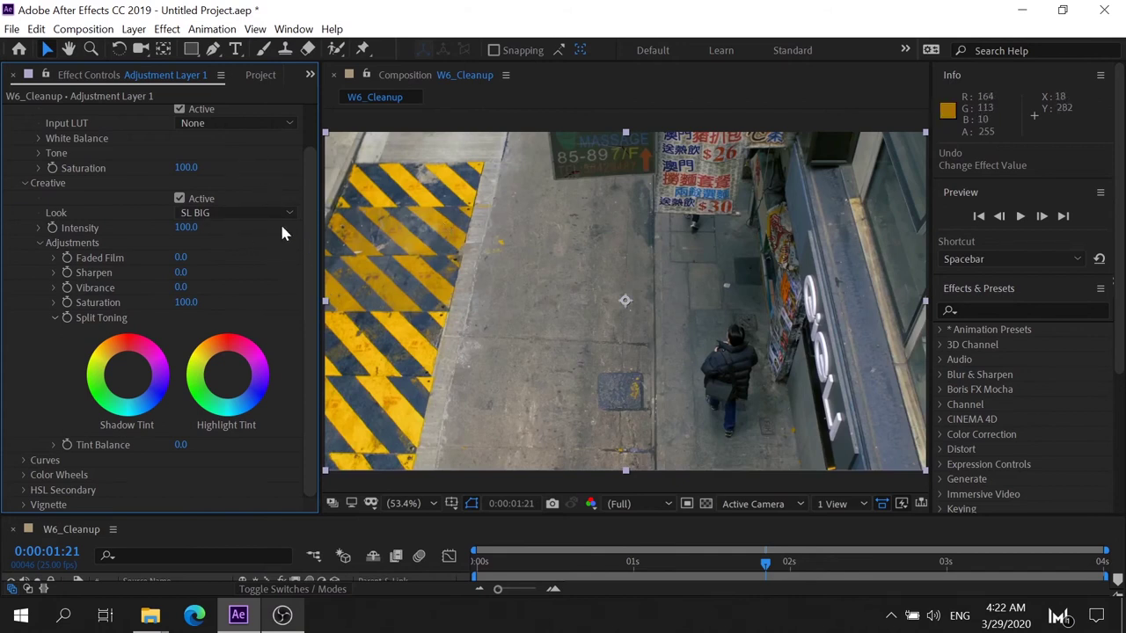
{"action": "left_click", "coordinate": [292, 214]}
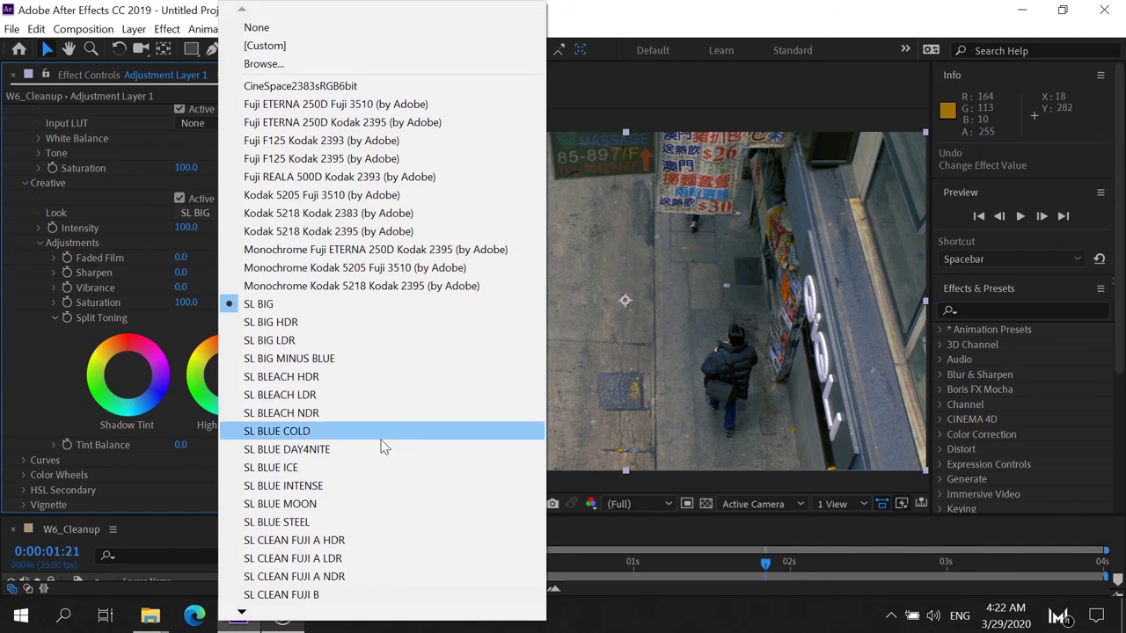
{"action": "left_click", "coordinate": [350, 376]}
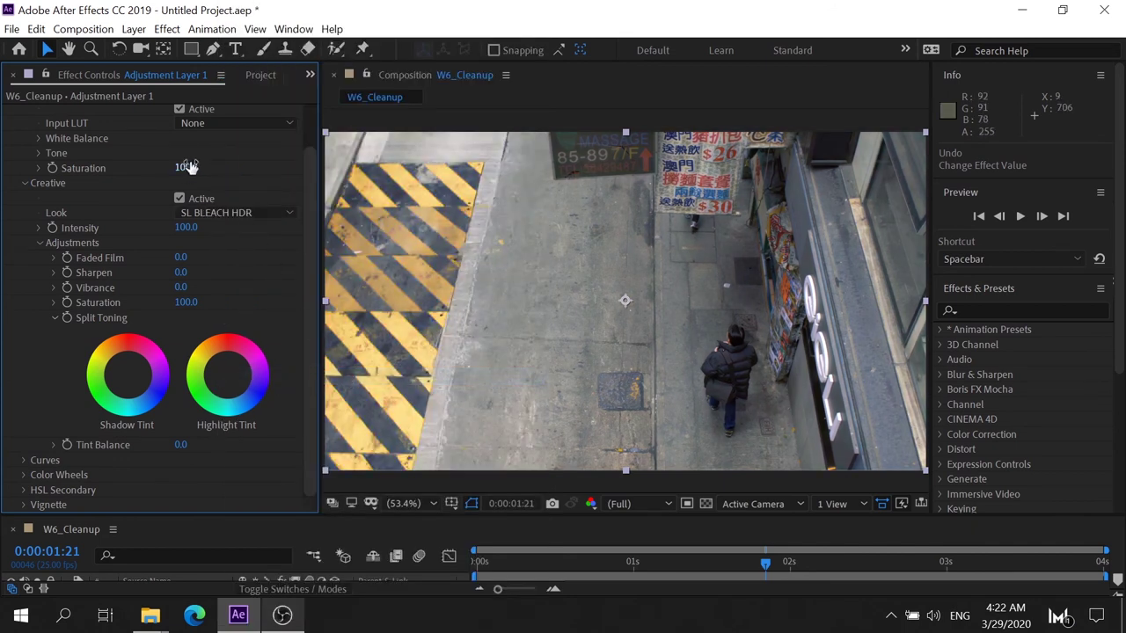
{"action": "left_click", "coordinate": [239, 215]}
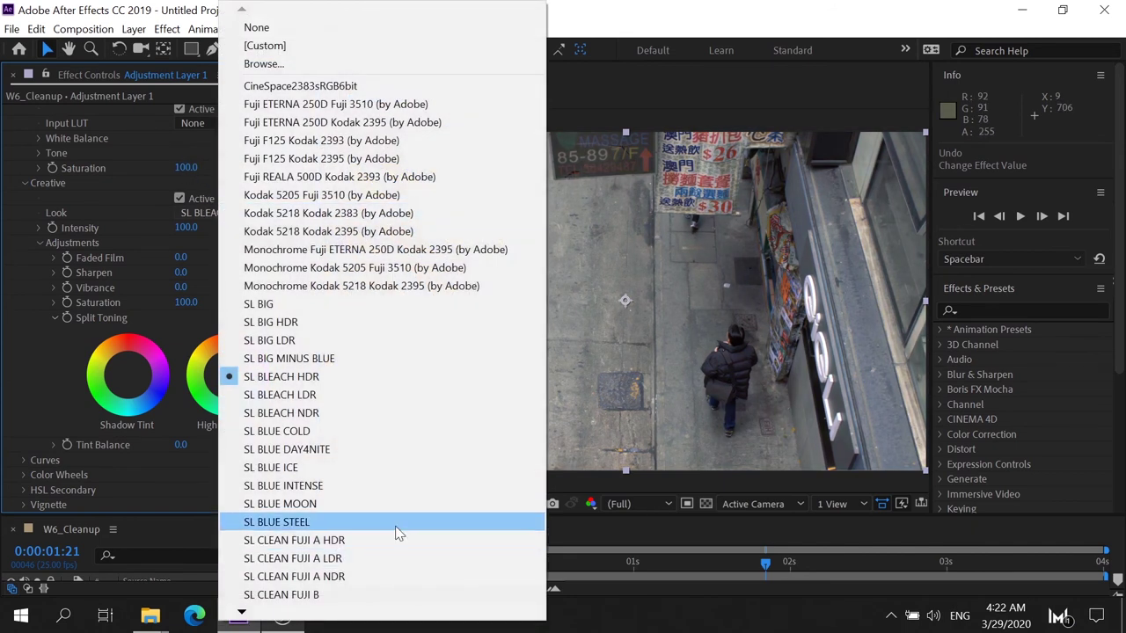
{"action": "left_click", "coordinate": [373, 431]}
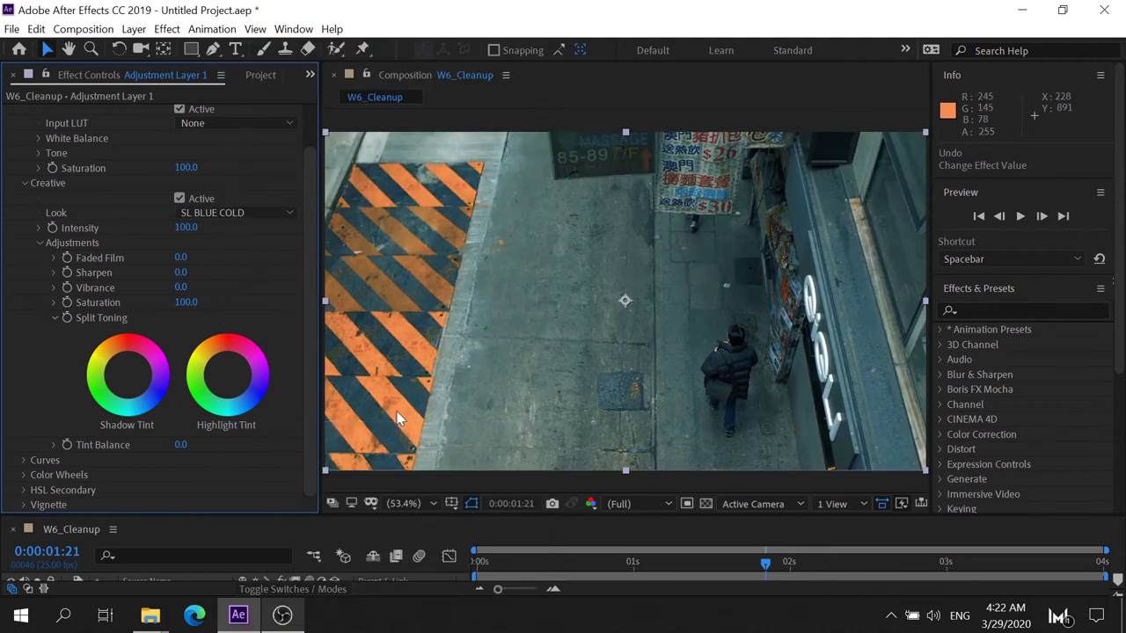
{"action": "left_click", "coordinate": [203, 219]}
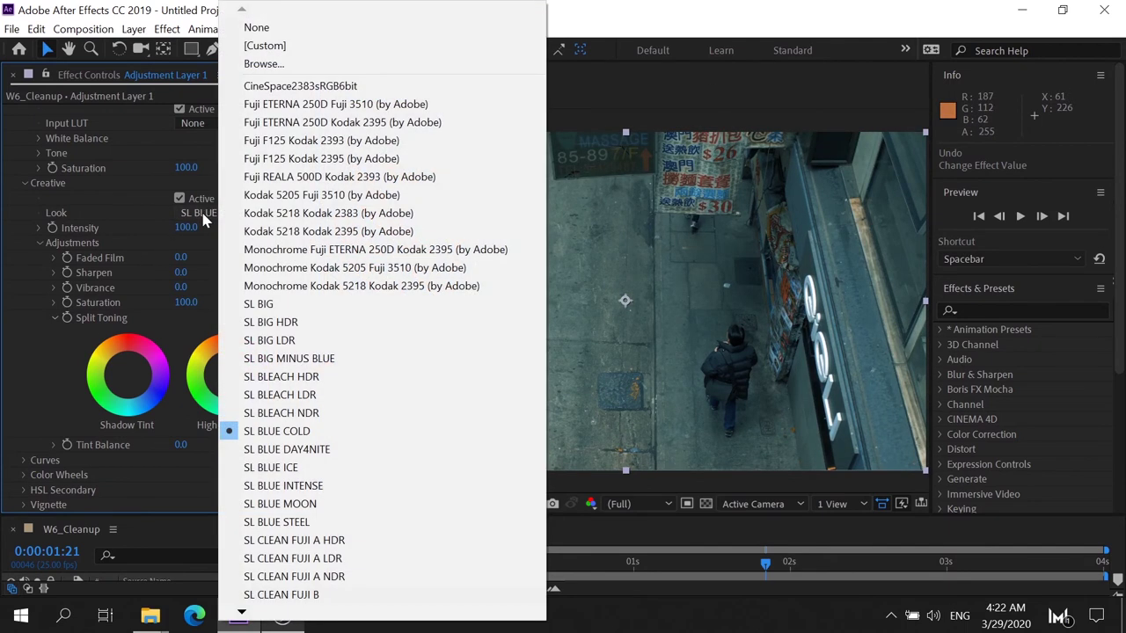
{"action": "left_click", "coordinate": [323, 451]}
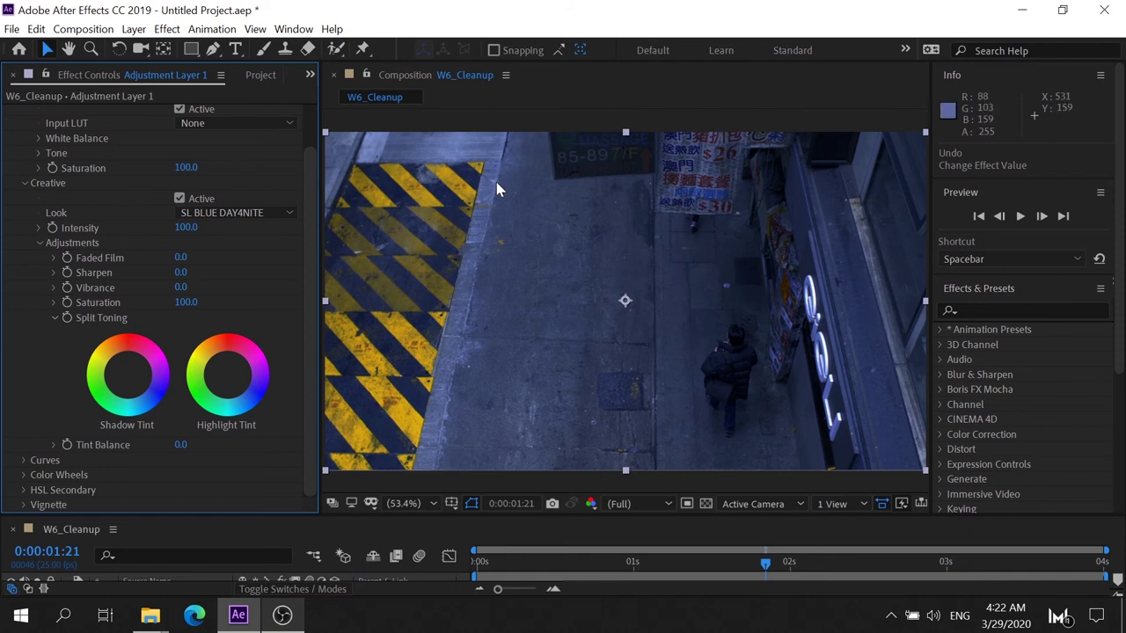
{"action": "left_click", "coordinate": [247, 213]}
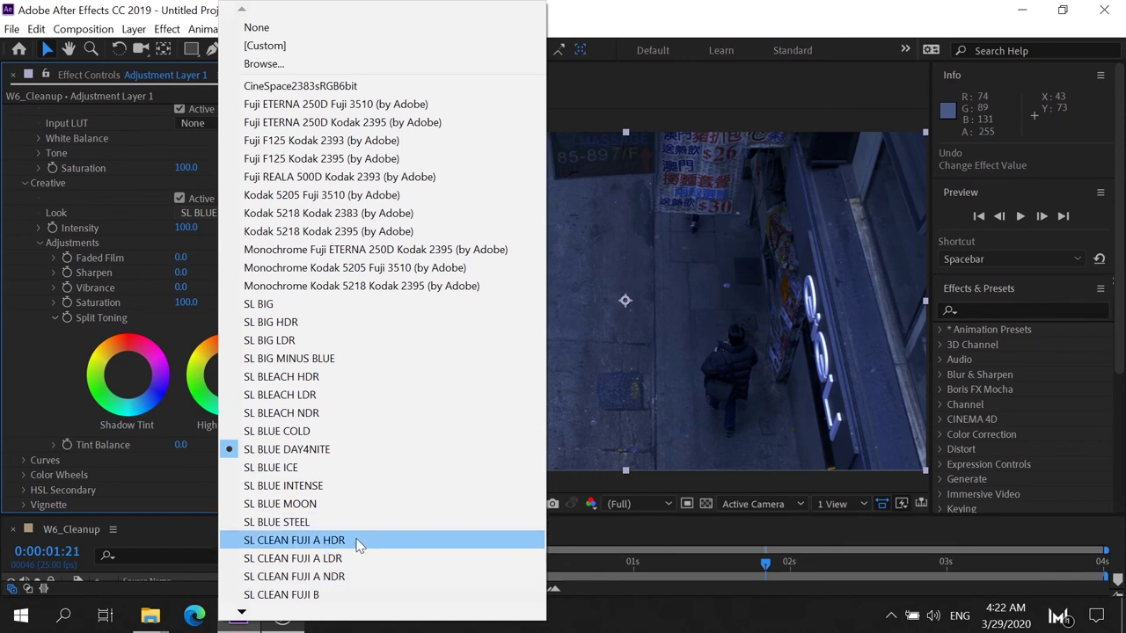
{"action": "left_click", "coordinate": [300, 542]}
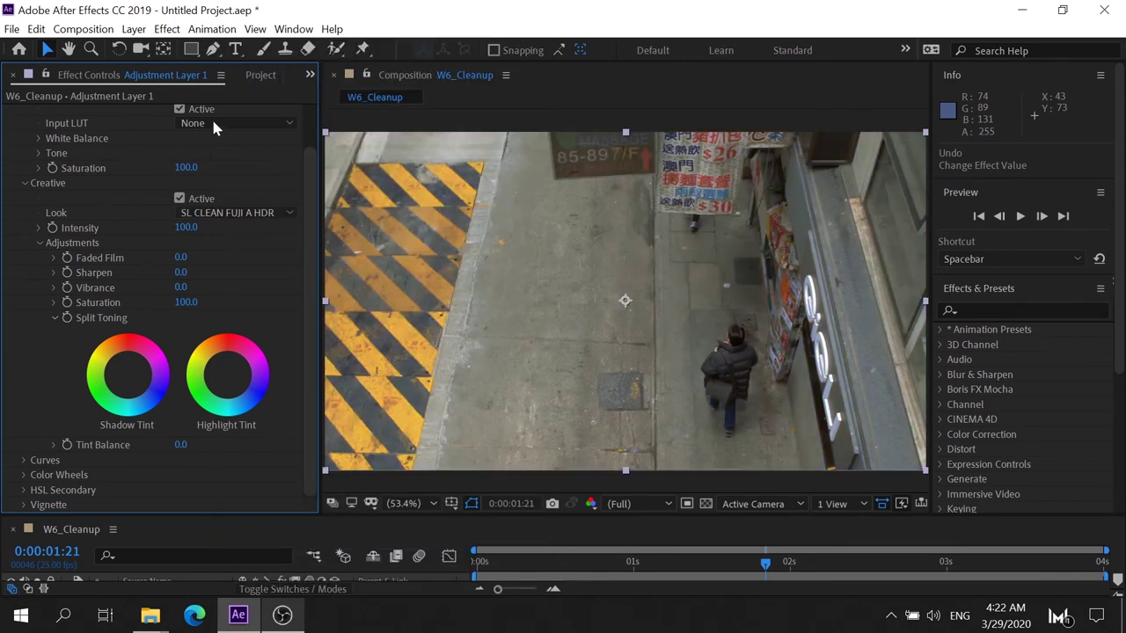
- Try the SL GOLD ORANGE and SL IRON HDR looks, then set the Look back to None
{"action": "left_click", "coordinate": [236, 212]}
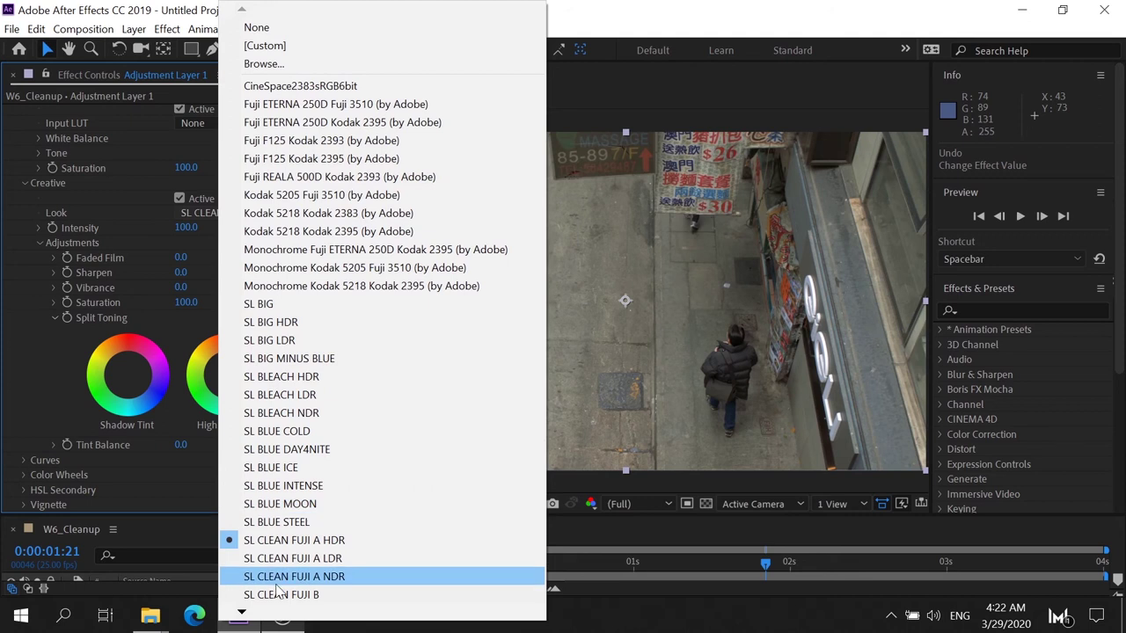
{"action": "mouse_move", "coordinate": [241, 615]}
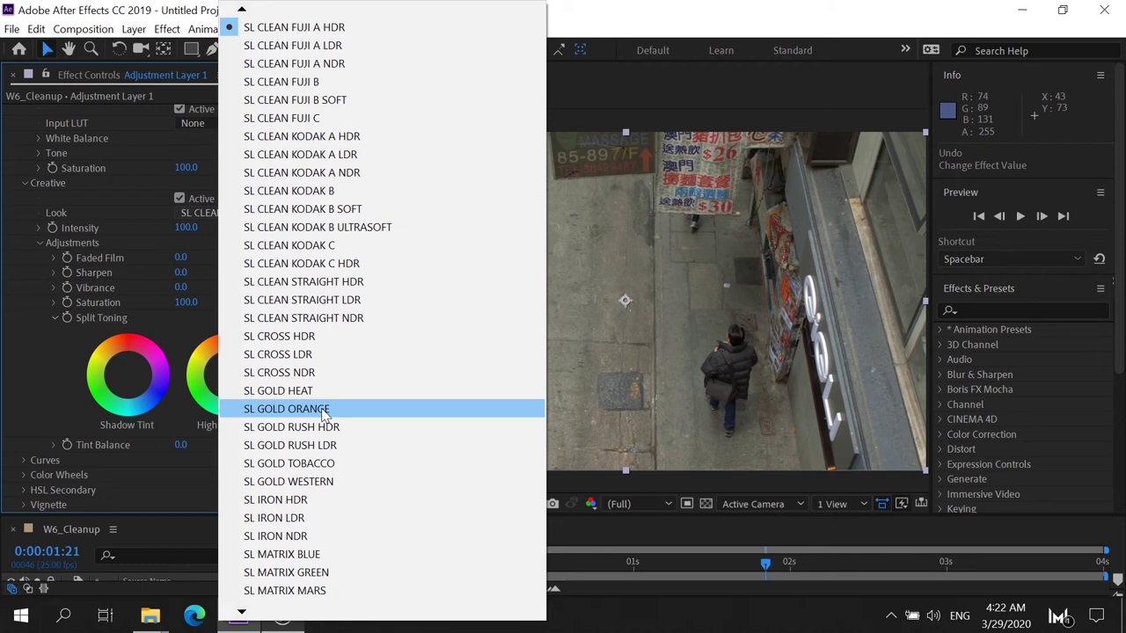
{"action": "left_click", "coordinate": [324, 414]}
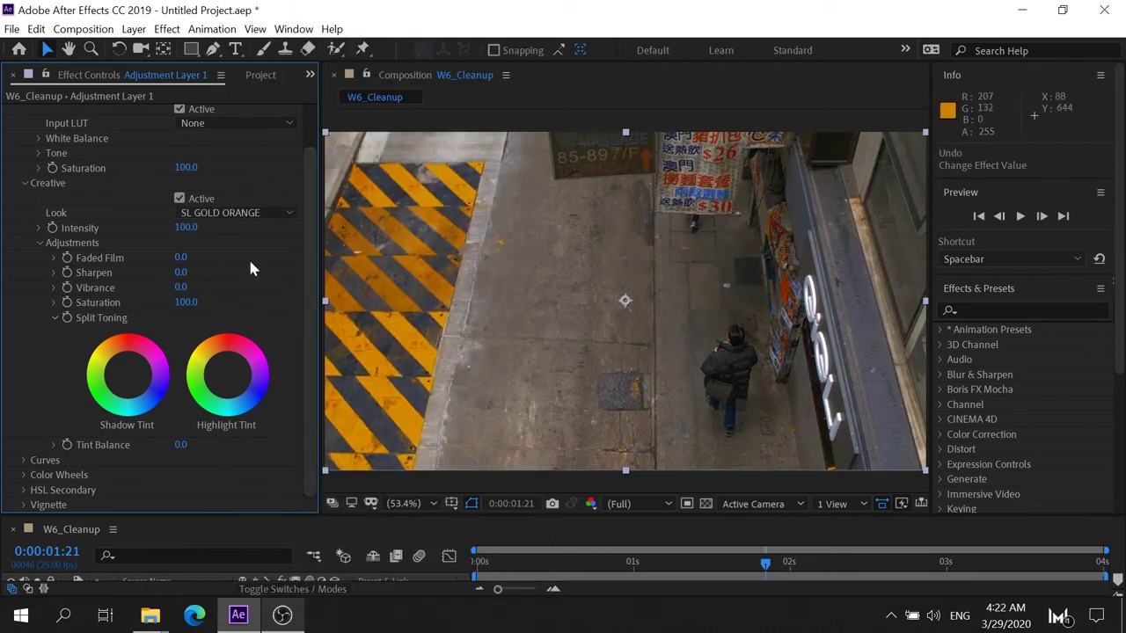
{"action": "left_click", "coordinate": [249, 218]}
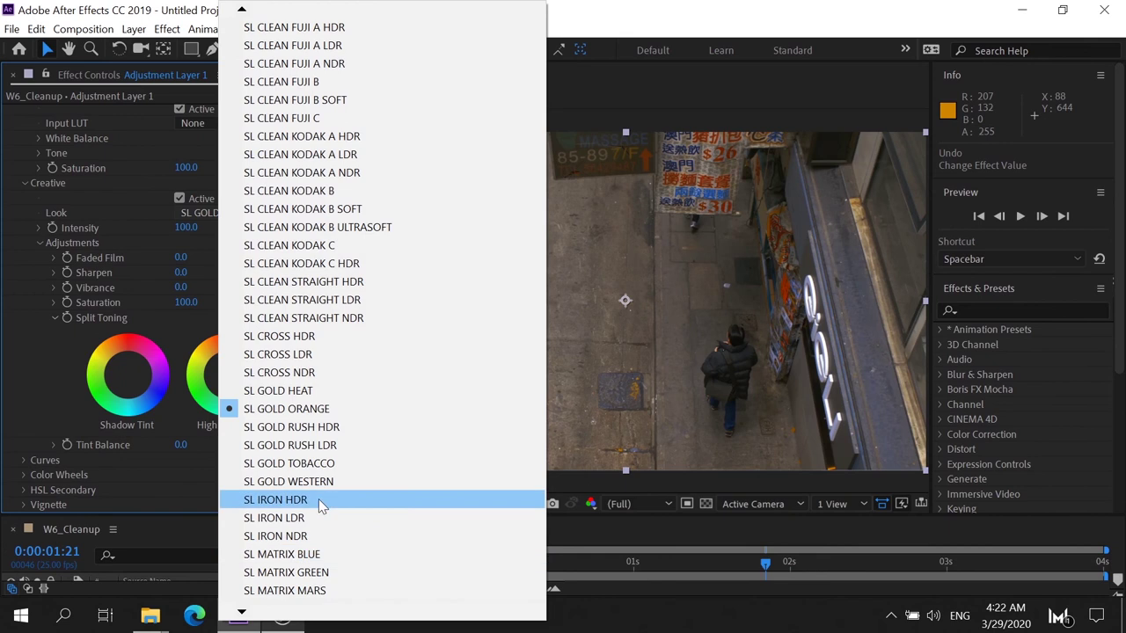
{"action": "left_click", "coordinate": [320, 500]}
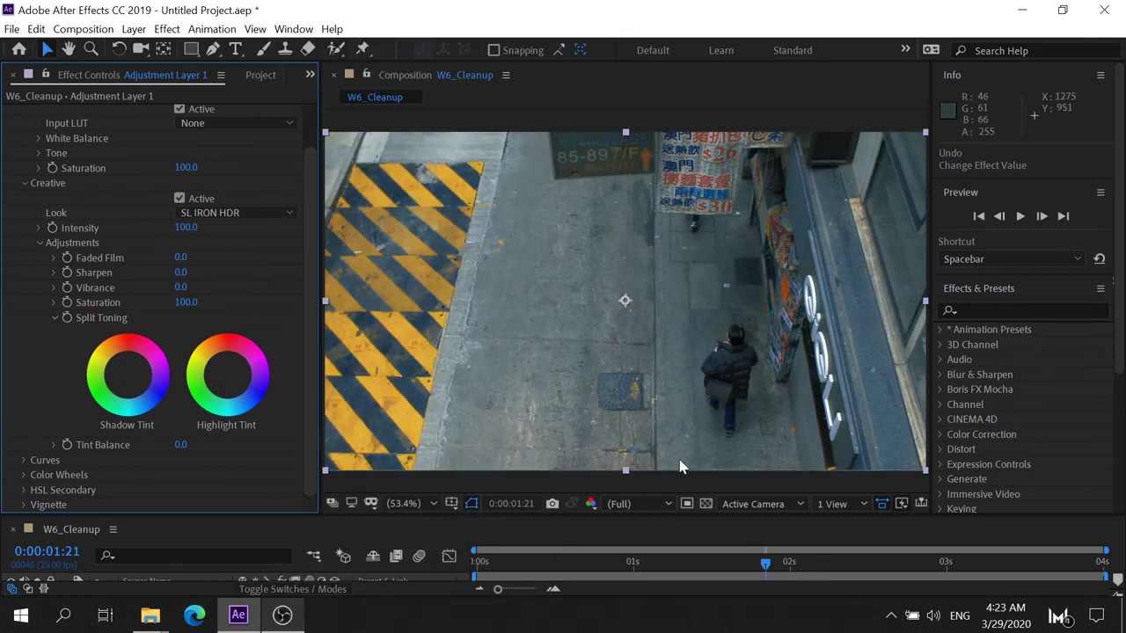
{"action": "left_click", "coordinate": [268, 214]}
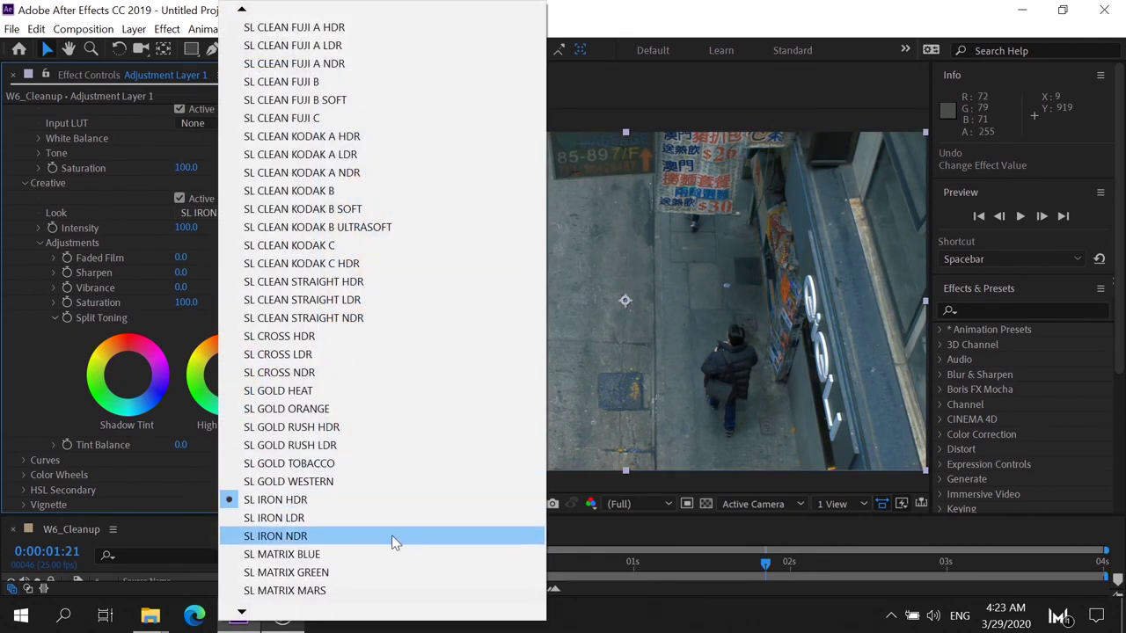
{"action": "mouse_move", "coordinate": [243, 13]}
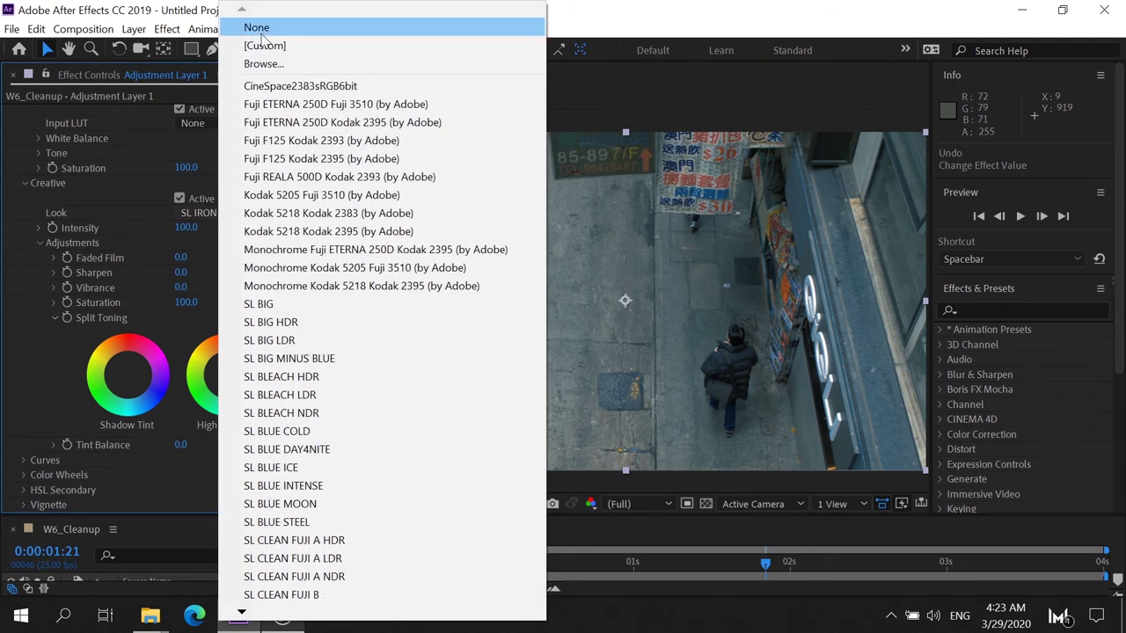
{"action": "left_click", "coordinate": [265, 30]}
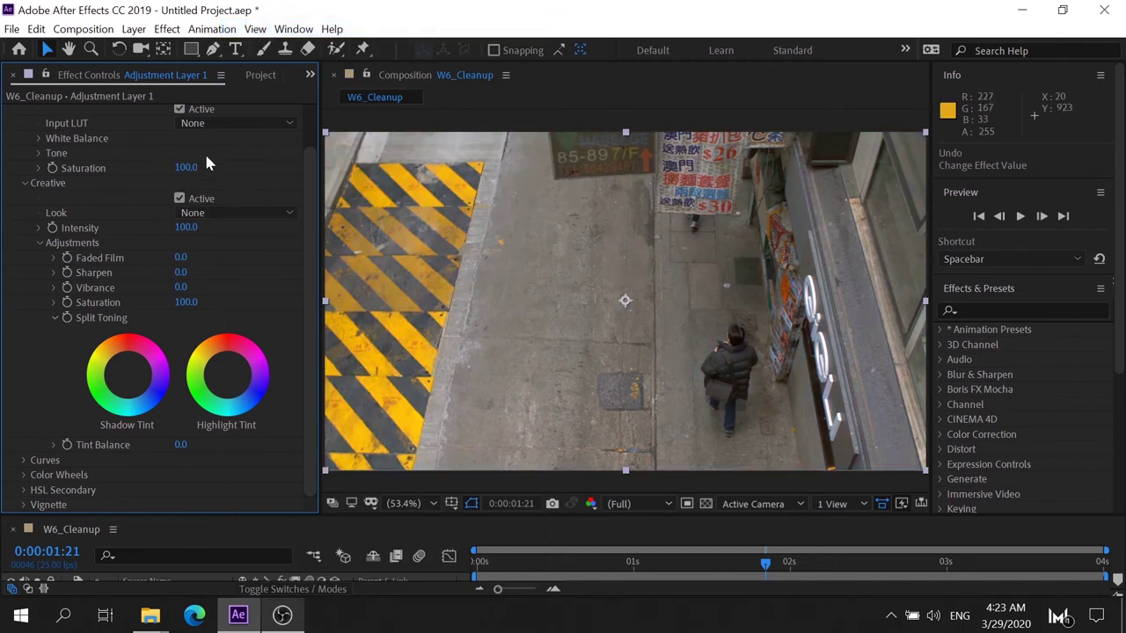
- Try the Monochrome Fuji ETERNA 250D Kodak 2395 and Kodak 5218 looks, settling on Monochrome Kodak 5205 Fuji 3510
{"action": "left_click", "coordinate": [204, 213]}
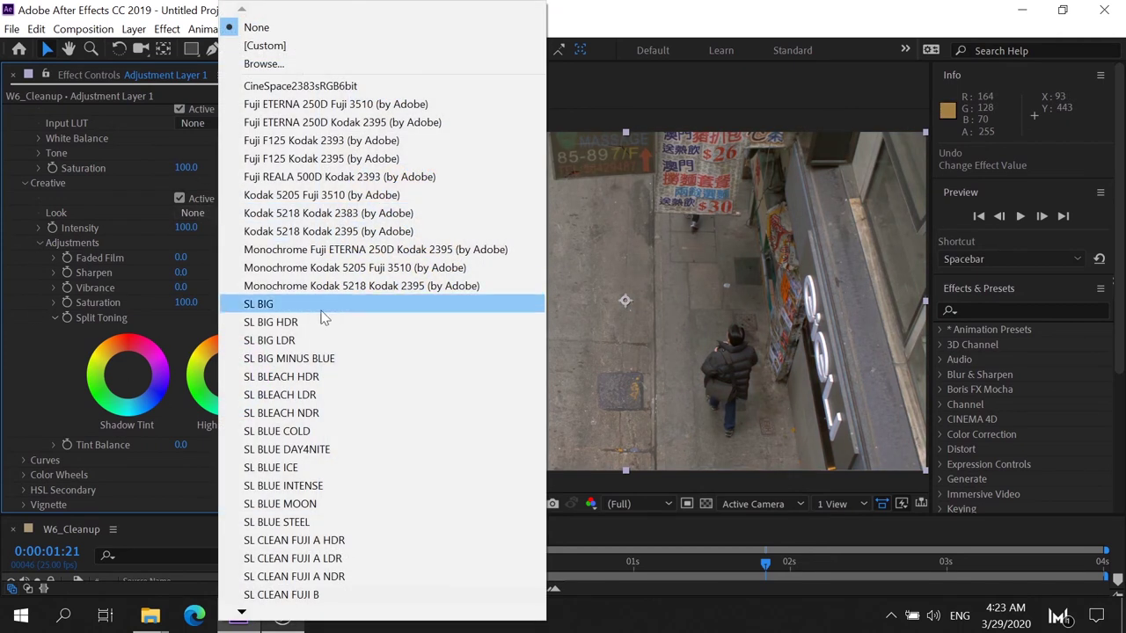
{"action": "left_click", "coordinate": [350, 250]}
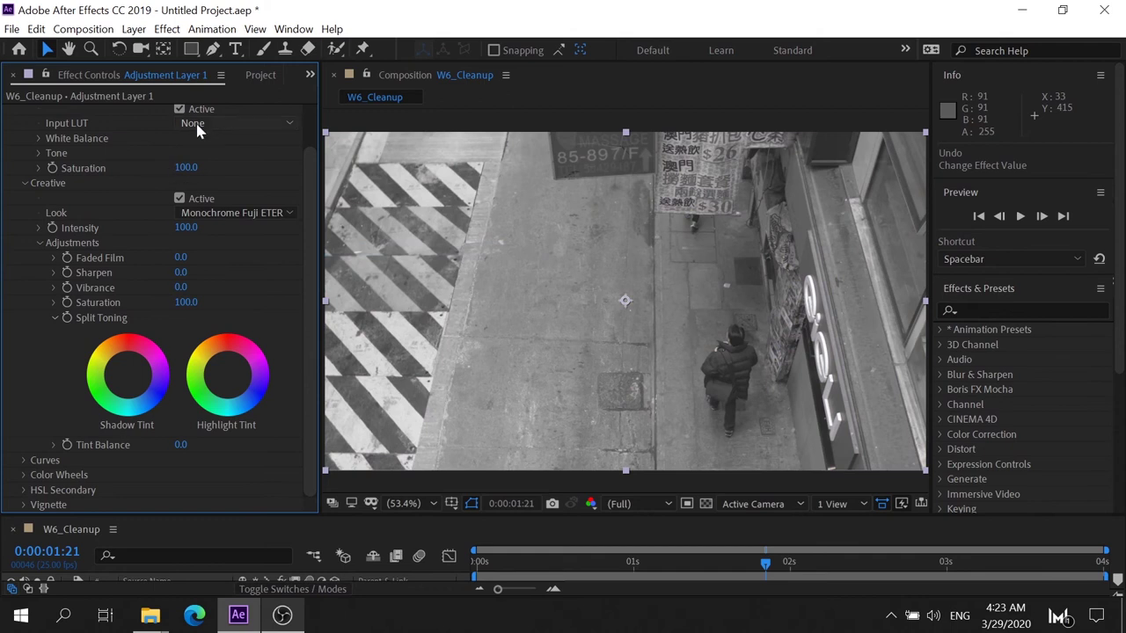
{"action": "left_click", "coordinate": [199, 124]}
{"action": "left_click", "coordinate": [133, 223]}
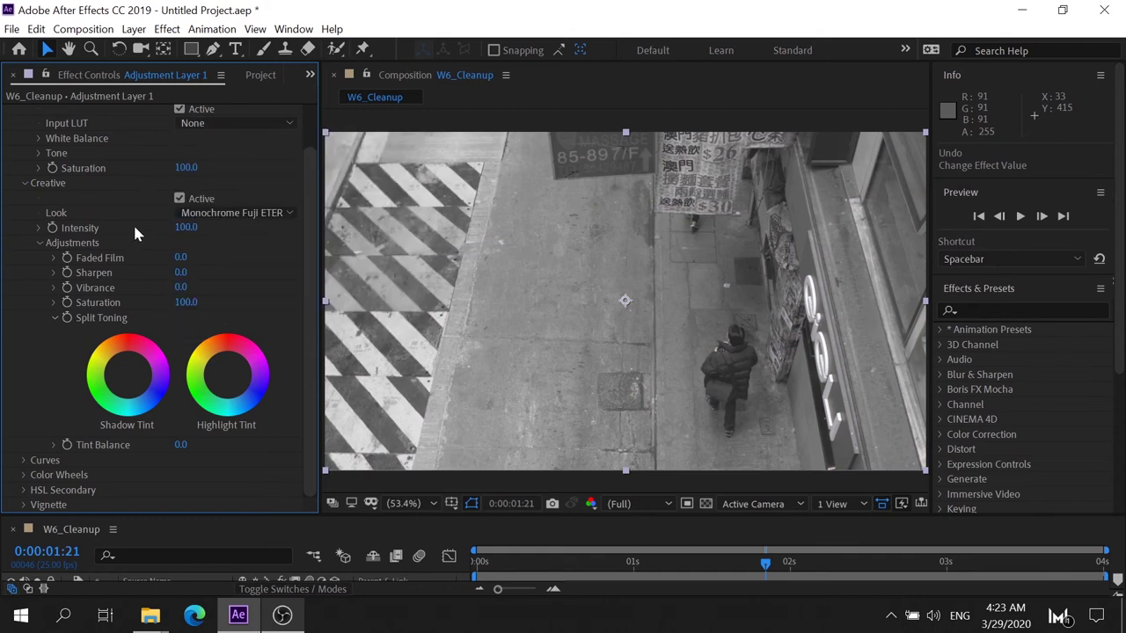
{"action": "left_click", "coordinate": [206, 217]}
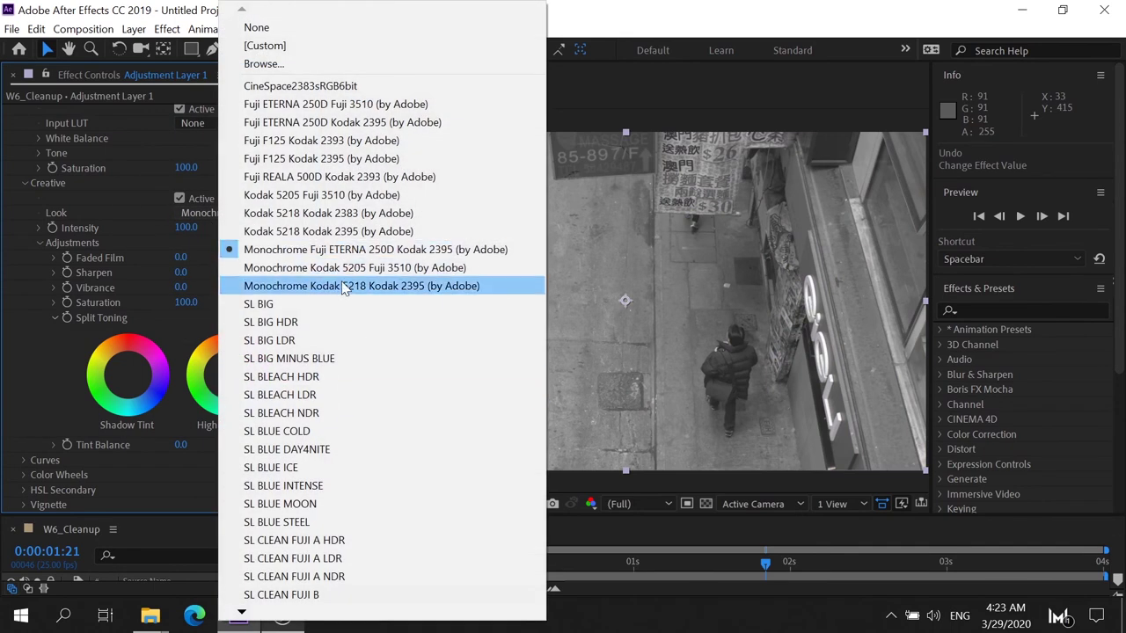
{"action": "left_click", "coordinate": [352, 287]}
{"action": "left_click", "coordinate": [264, 213]}
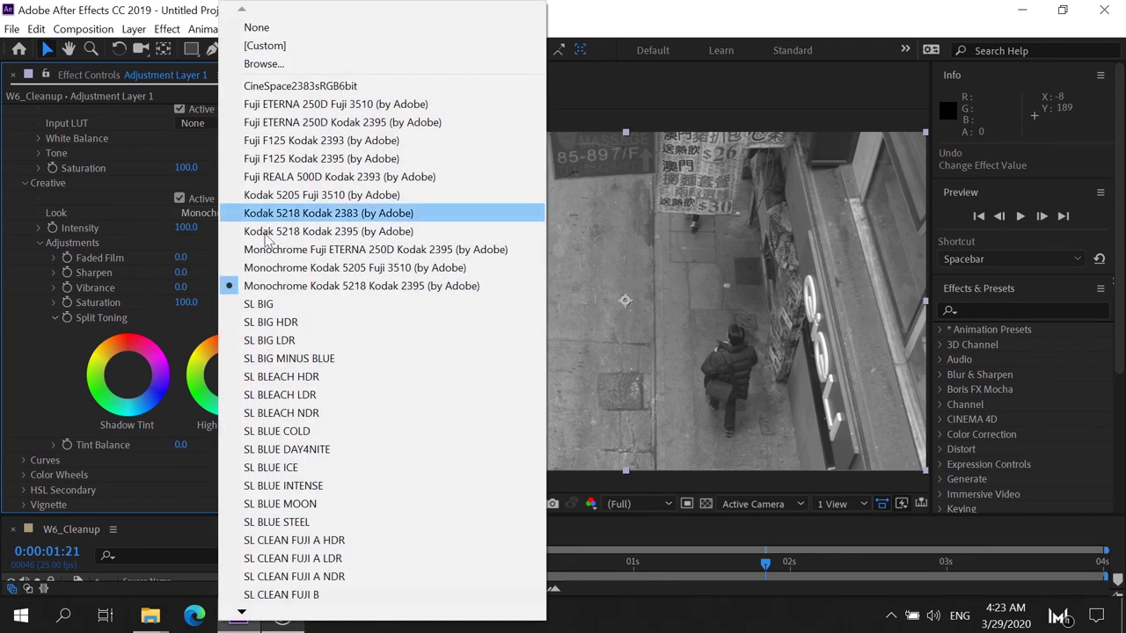
{"action": "left_click", "coordinate": [288, 269]}
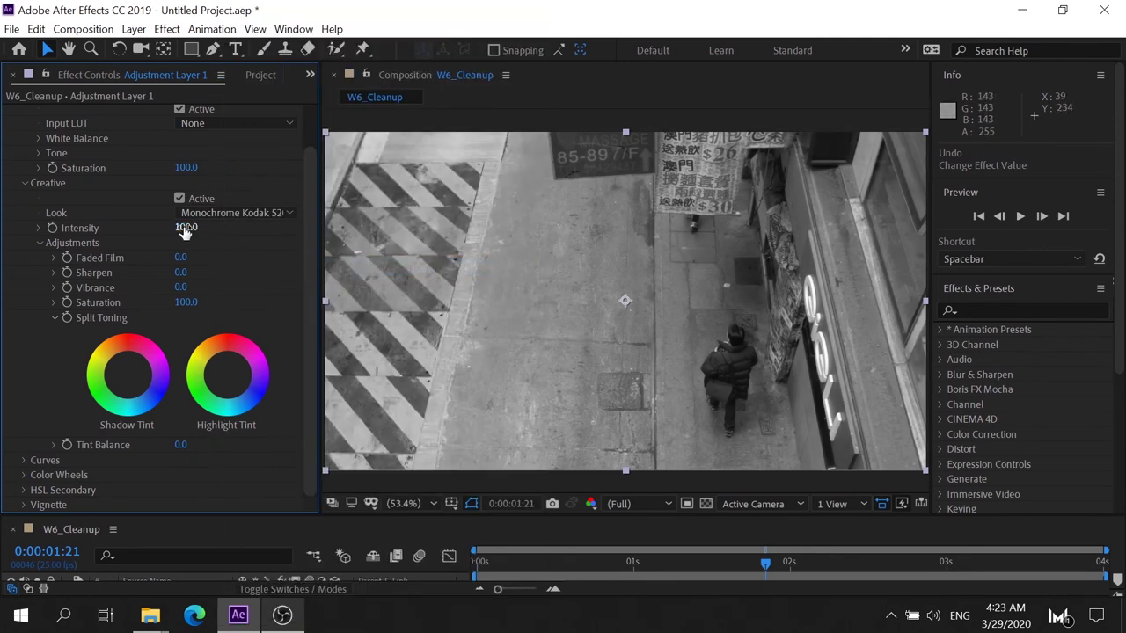
- Raise the creative look Intensity to 200
{"action": "mouse_move", "coordinate": [169, 227]}
{"action": "left_mouse_down"}
{"action": "mouse_move", "coordinate": [236, 227]}
{"action": "mouse_move", "coordinate": [107, 231]}
{"action": "left_mouse_up"}
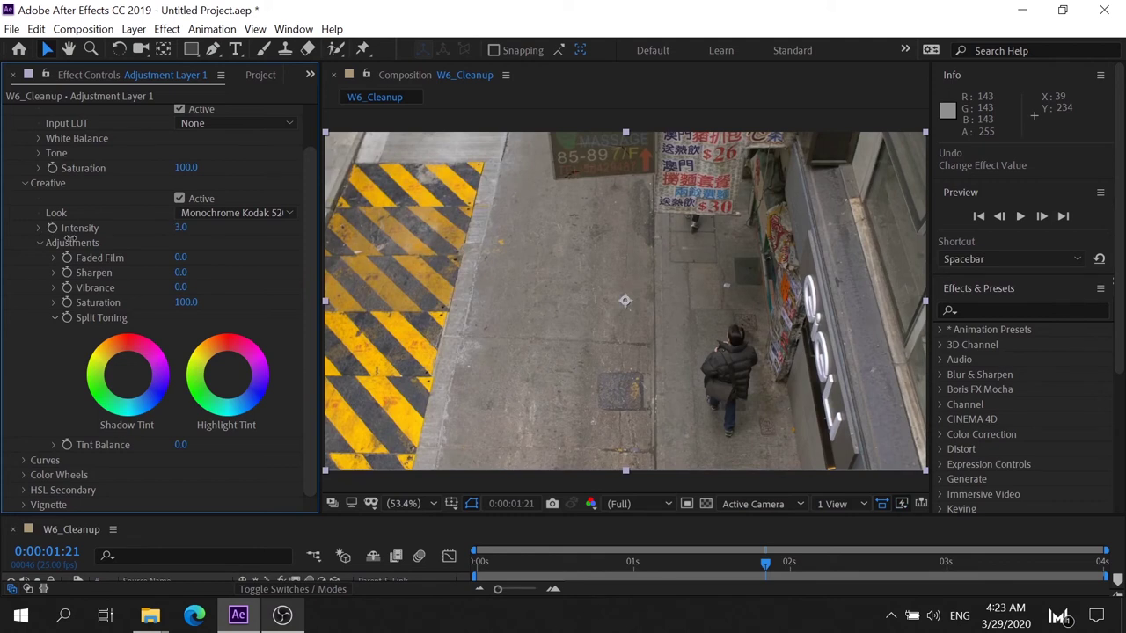
{"action": "left_click_drag", "start_coordinate": [129, 244], "coordinate": [272, 248]}
{"action": "left_click_drag", "start_coordinate": [159, 244], "coordinate": [428, 219]}
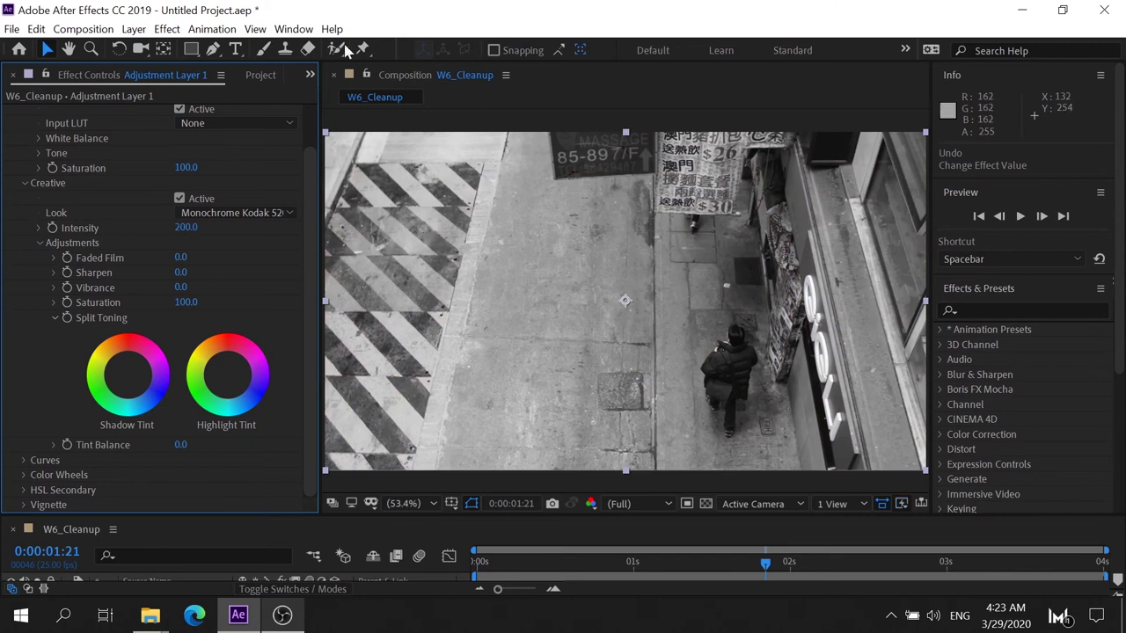
{"action": "left_click", "coordinate": [236, 215]}
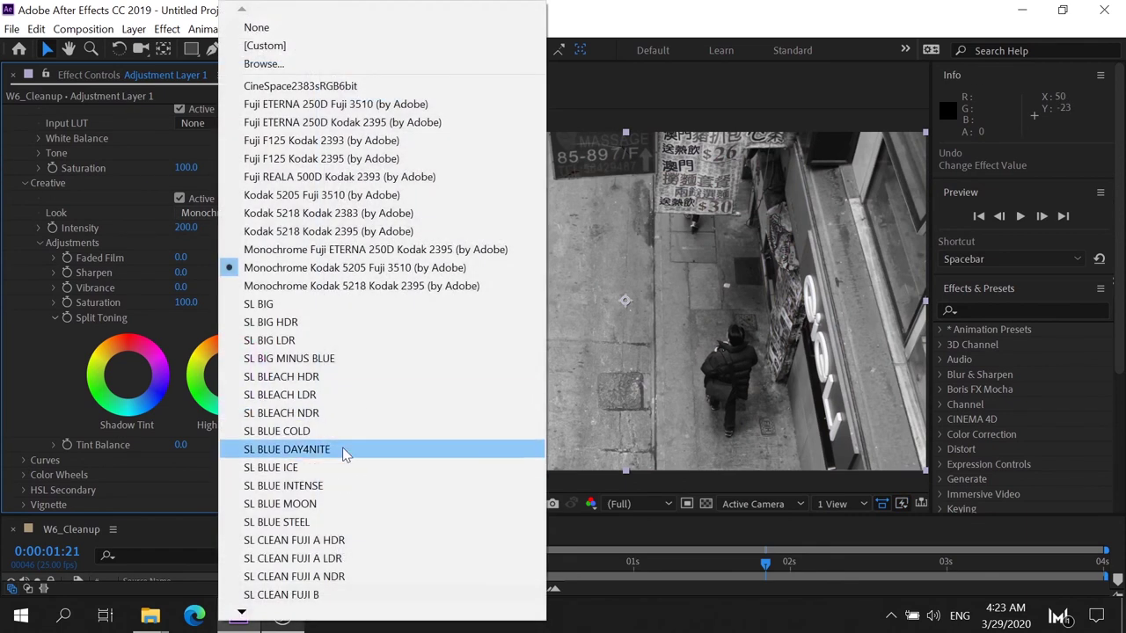
- Apply SL BLUE DAY4NITE and scrub its Intensity through 82, 62 and about 108
{"action": "left_click", "coordinate": [342, 445]}
{"action": "left_click_drag", "start_coordinate": [176, 230], "coordinate": [76, 226]}
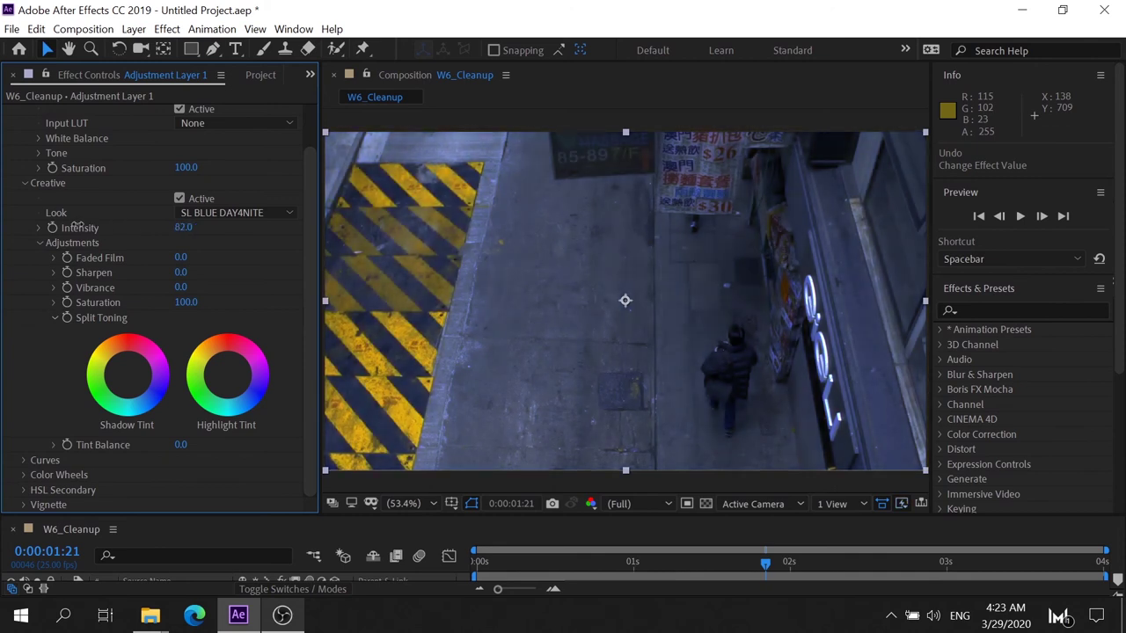
{"action": "left_click_drag", "start_coordinate": [77, 225], "coordinate": [58, 226]}
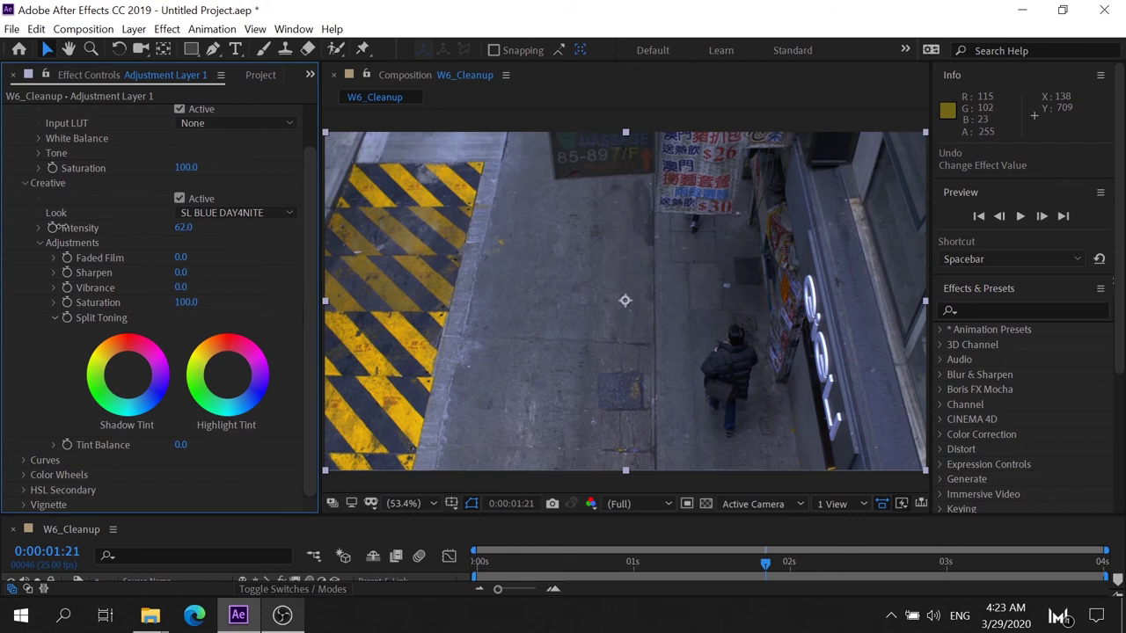
{"action": "mouse_move", "coordinate": [69, 226]}
{"action": "left_mouse_down"}
{"action": "mouse_move", "coordinate": [53, 227]}
{"action": "mouse_move", "coordinate": [126, 229]}
{"action": "left_mouse_up"}
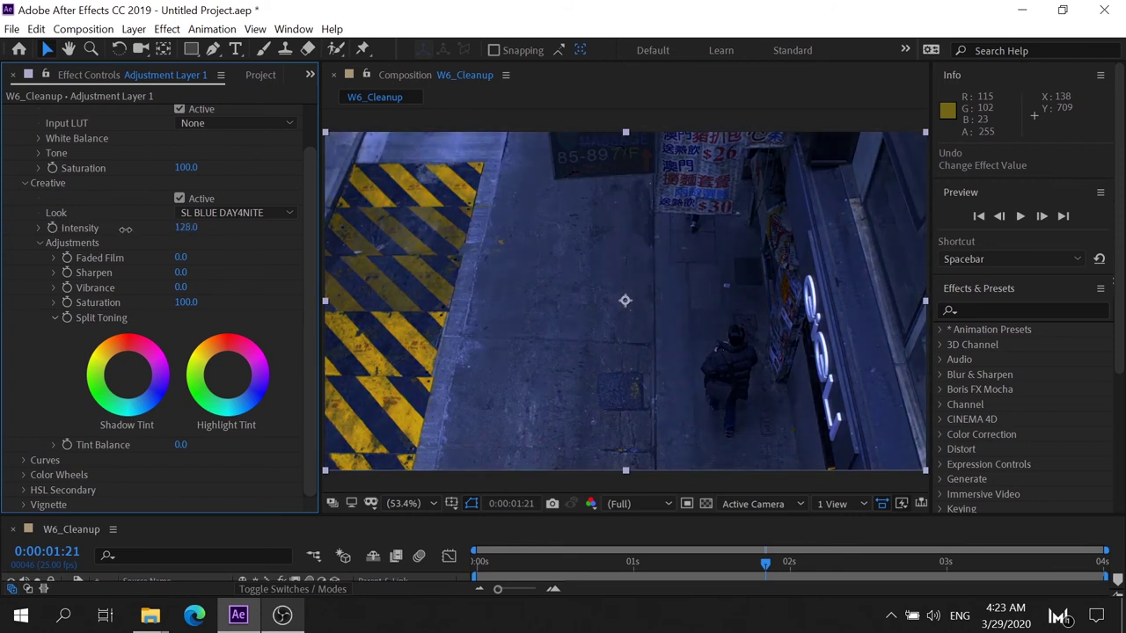
{"action": "left_click_drag", "start_coordinate": [132, 228], "coordinate": [111, 228]}
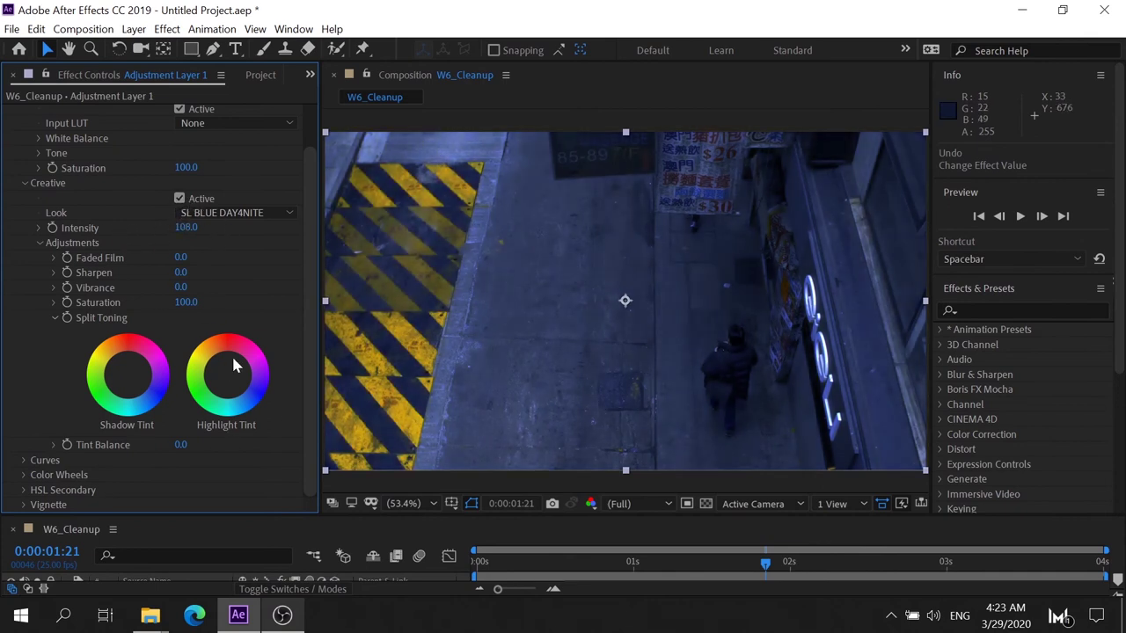
- Set the creative Look to None and enter 100 for Intensity
{"action": "left_click", "coordinate": [219, 215]}
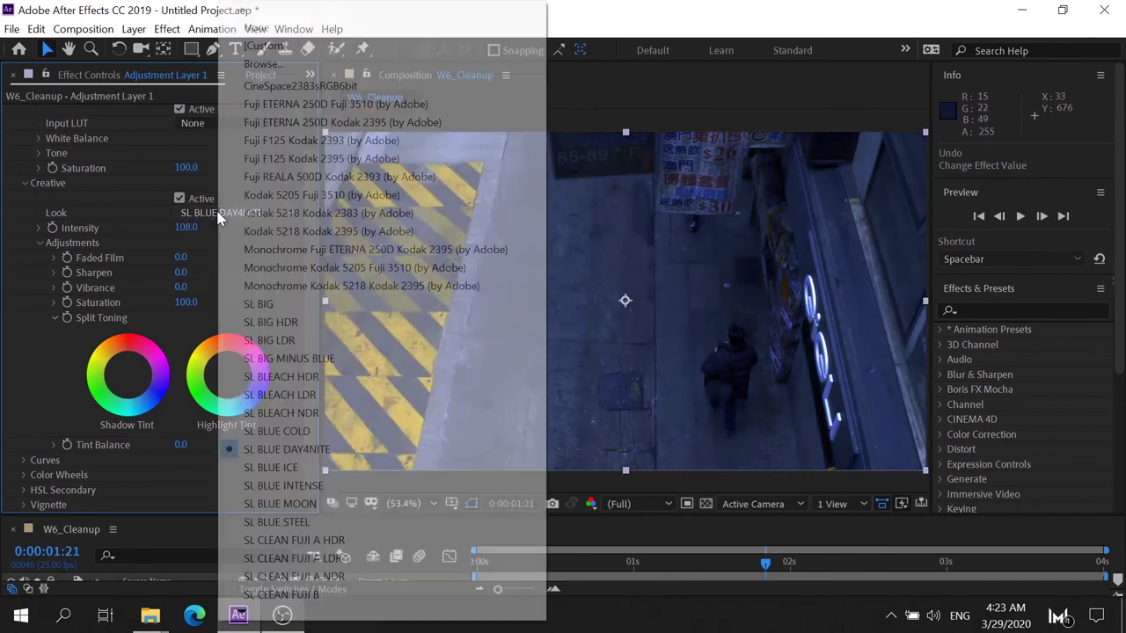
{"action": "left_click", "coordinate": [317, 28]}
{"action": "left_click", "coordinate": [186, 228]}
{"action": "type", "text": "100"}
{"action": "key", "text": "Return"}
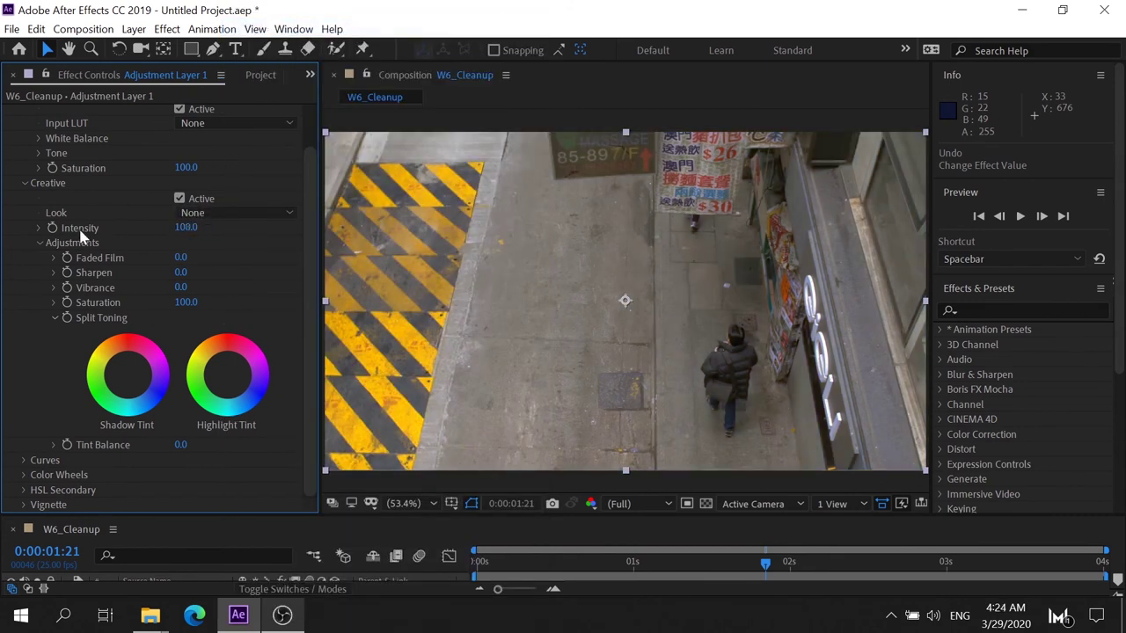
{"action": "left_click", "coordinate": [194, 227]}
{"action": "type", "text": "1"}
{"action": "key", "text": "Return"}
{"action": "key", "text": "period"}
{"action": "key", "text": "period"}
{"action": "key", "text": "period"}
{"action": "key", "text": "h"}
{"action": "mouse_move", "coordinate": [808, 385]}
{"action": "left_mouse_down"}
{"action": "mouse_move", "coordinate": [186, 124]}
{"action": "mouse_move", "coordinate": [826, 209]}
{"action": "mouse_move", "coordinate": [785, 188]}
{"action": "left_mouse_up"}
{"action": "key", "text": "v"}
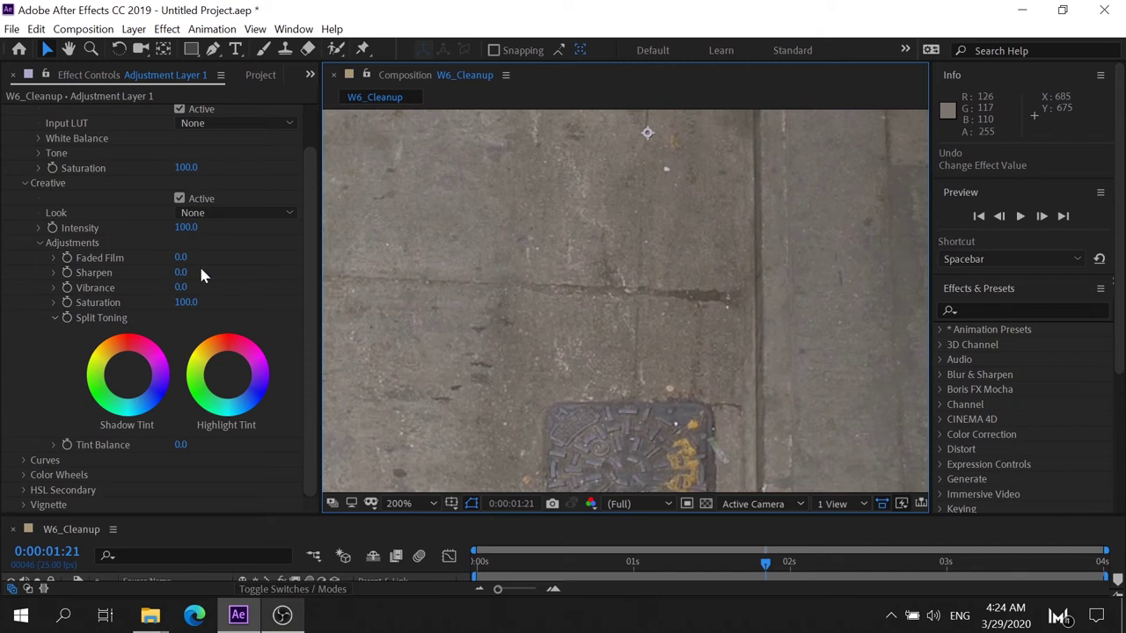
{"action": "left_click_drag", "start_coordinate": [178, 273], "coordinate": [271, 272]}
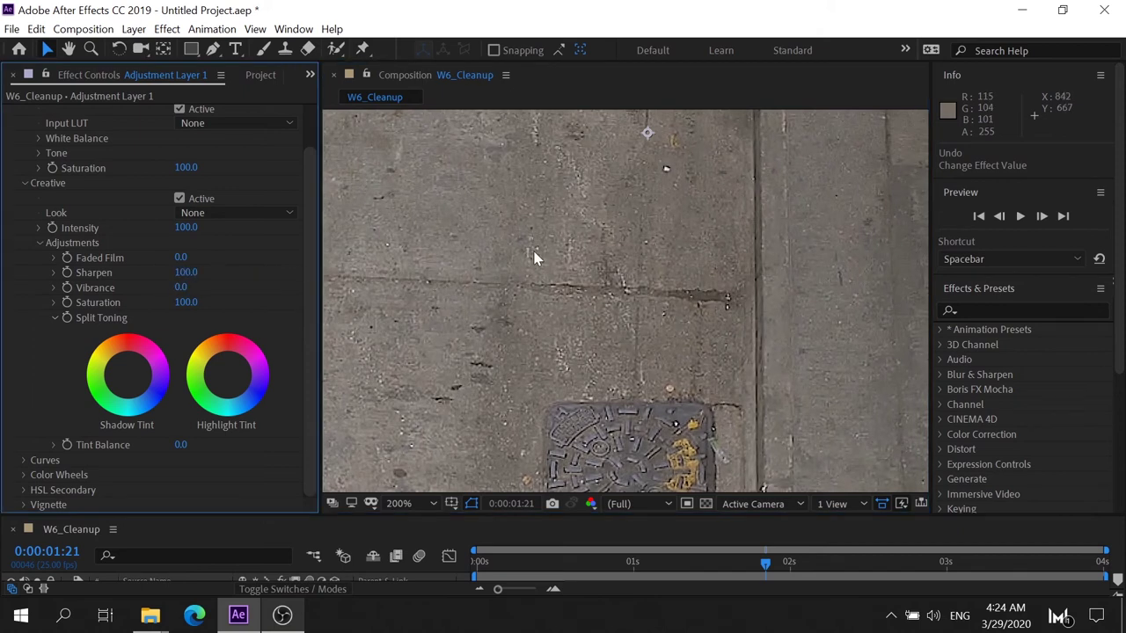
{"action": "left_click", "coordinate": [187, 272]}
{"action": "scroll", "coordinate": [750, 371], "scroll_direction": "down", "scroll_amount": 8}
{"action": "scroll", "coordinate": [750, 371], "scroll_direction": "up", "scroll_amount": 8}
{"action": "scroll", "coordinate": [750, 371], "scroll_direction": "down", "scroll_amount": 2}
{"action": "left_click_drag", "start_coordinate": [750, 371], "coordinate": [654, 284]}
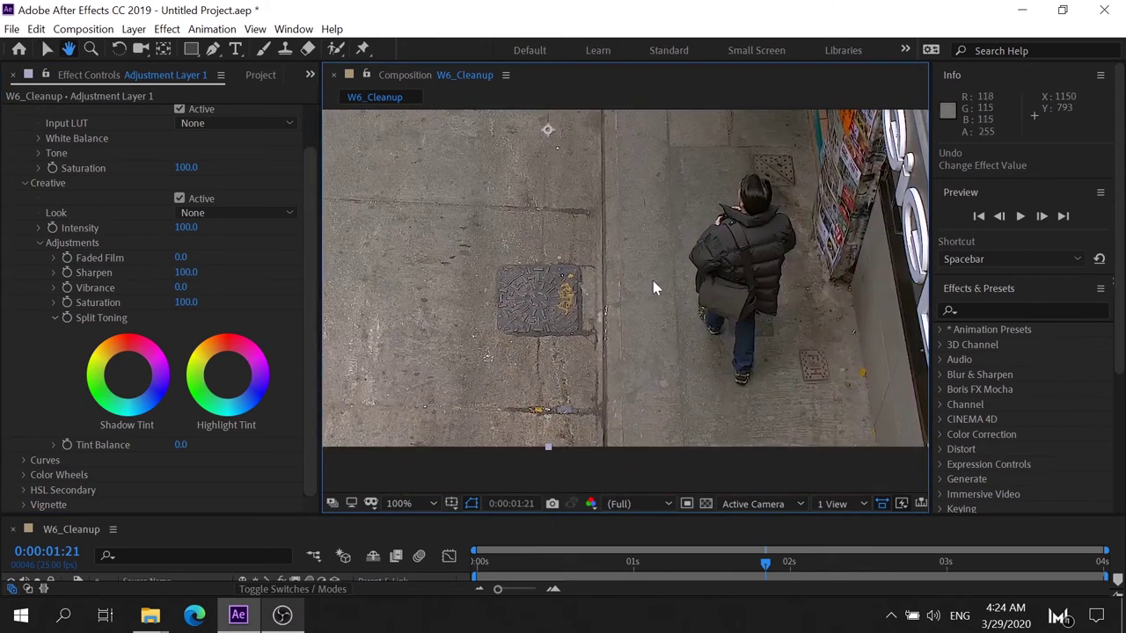
{"action": "left_click", "coordinate": [184, 272]}
{"action": "type", "text": "0"}
{"action": "key", "text": "Return"}
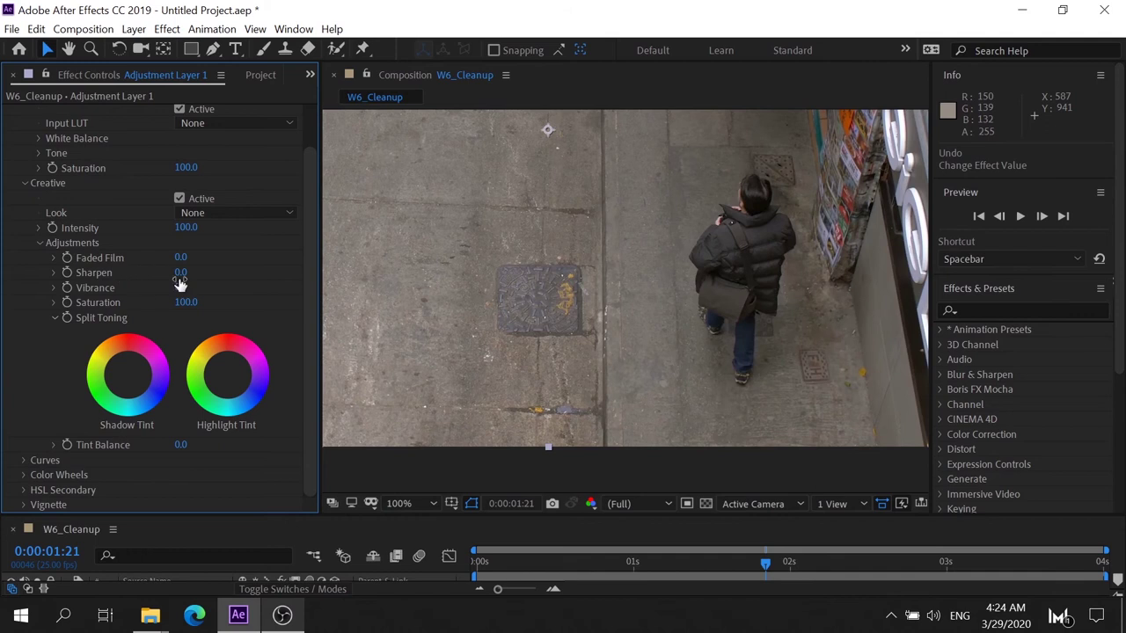
{"action": "scroll", "coordinate": [528, 337], "scroll_direction": "up", "scroll_amount": 2}
{"action": "scroll", "coordinate": [514, 331], "scroll_direction": "up", "scroll_amount": 1}
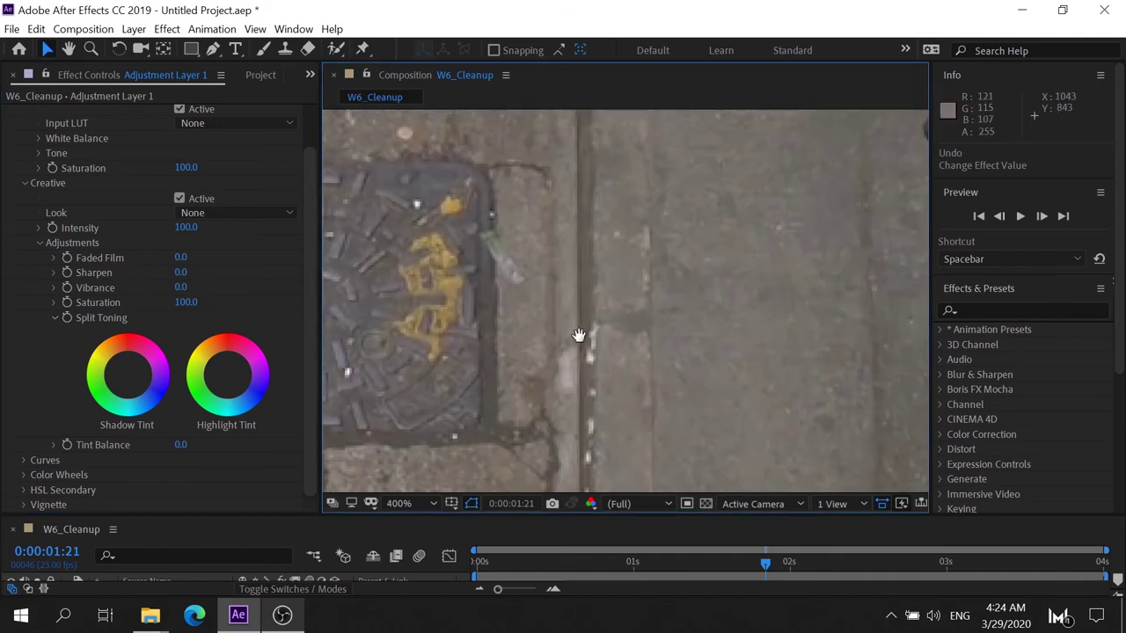
{"action": "scroll", "coordinate": [513, 330], "scroll_direction": "up", "scroll_amount": 1}
{"action": "left_click_drag", "start_coordinate": [434, 278], "coordinate": [496, 269]}
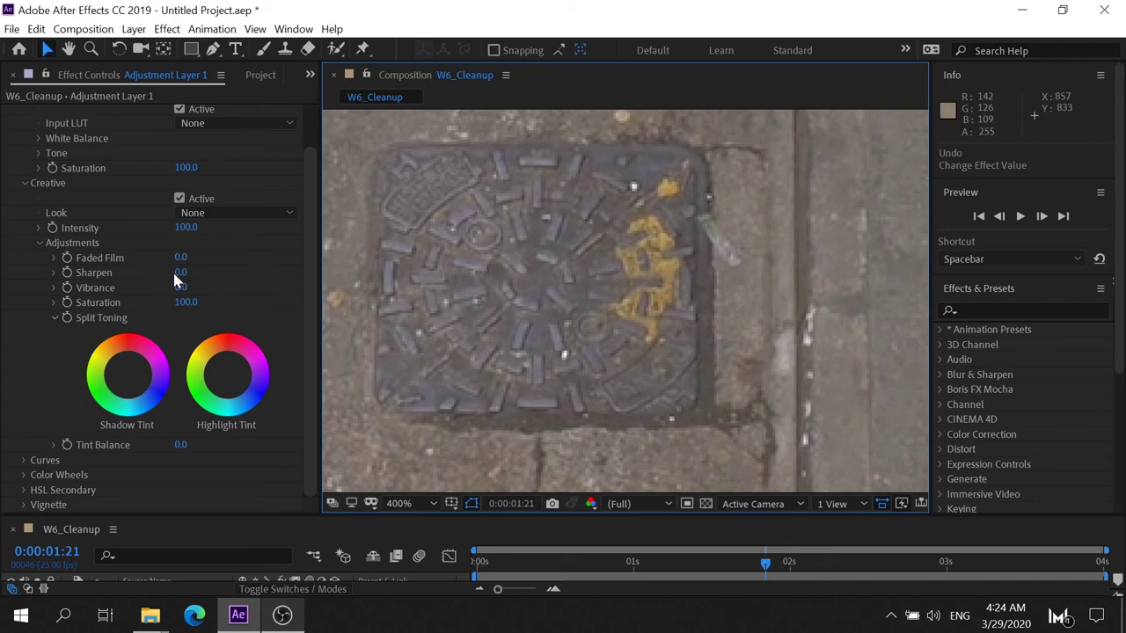
{"action": "left_click_drag", "start_coordinate": [183, 276], "coordinate": [216, 275]}
{"action": "scroll", "coordinate": [575, 280], "scroll_direction": "down", "scroll_amount": 6}
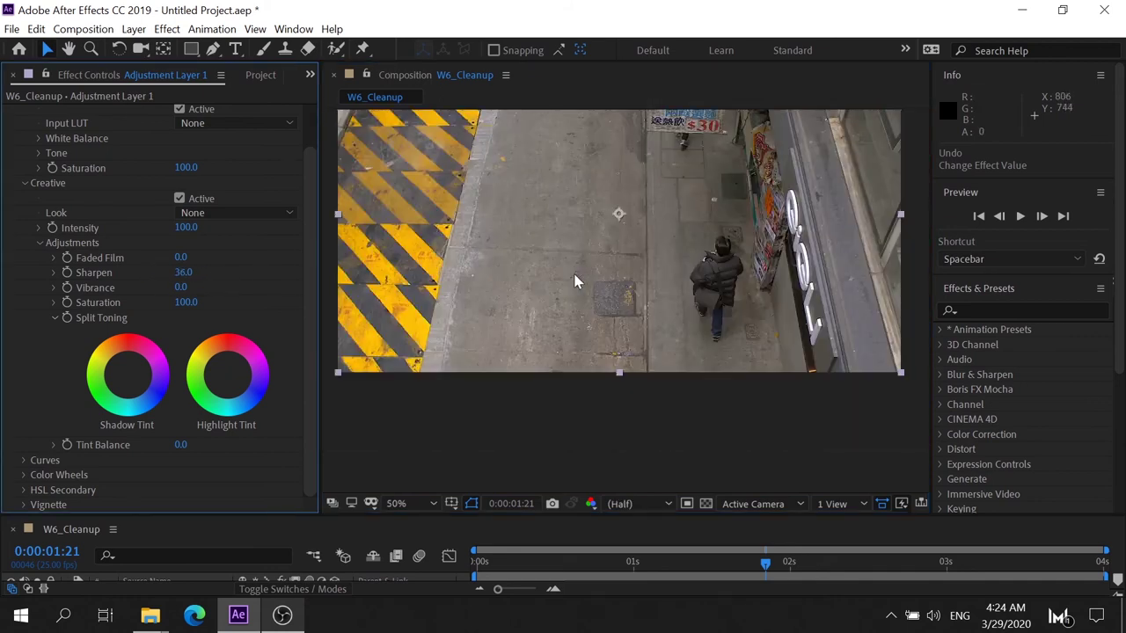
{"action": "scroll", "coordinate": [576, 281], "scroll_direction": "up", "scroll_amount": 2}
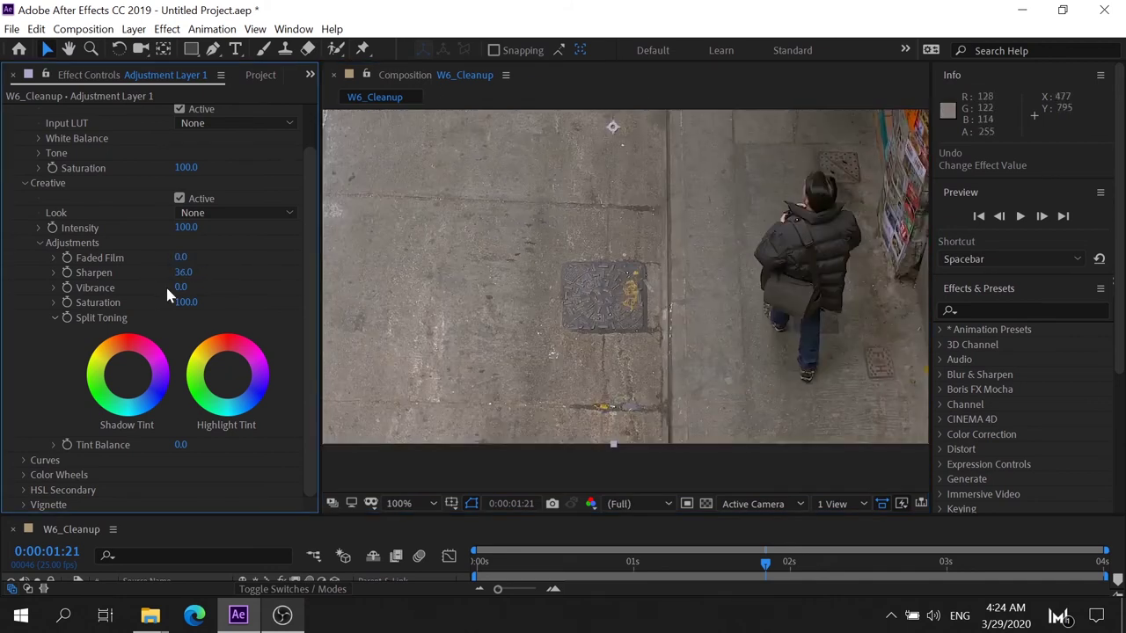
{"action": "left_click", "coordinate": [185, 273]}
{"action": "left_click", "coordinate": [181, 288]}
{"action": "key", "text": "Return"}
{"action": "left_click", "coordinate": [183, 304]}
{"action": "scroll", "coordinate": [553, 370], "scroll_direction": "up", "scroll_amount": 2}
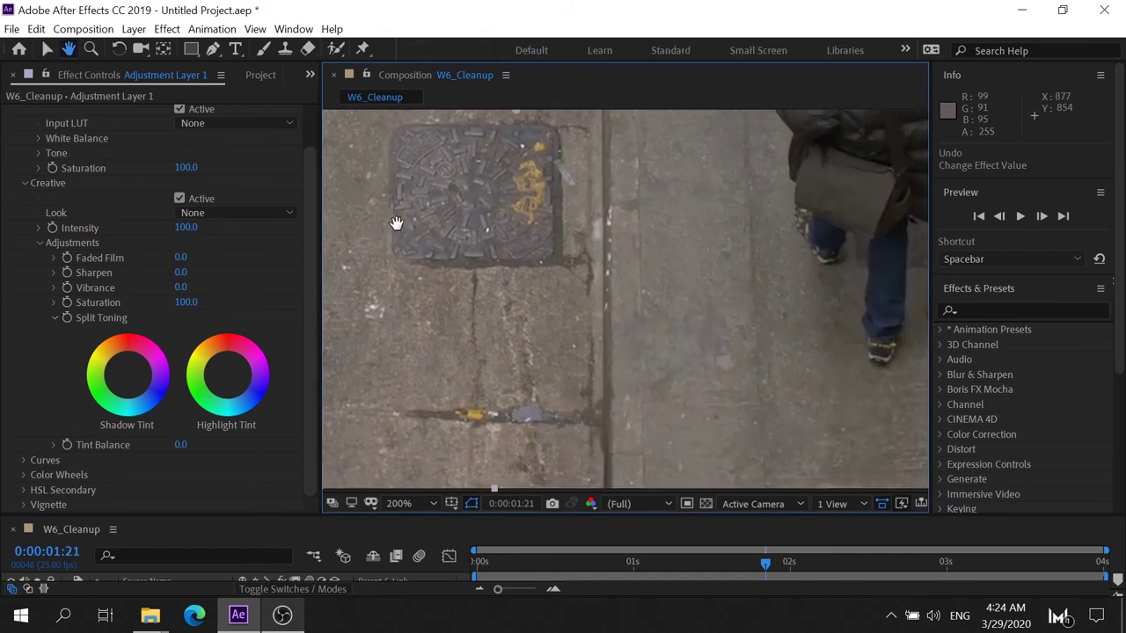
{"action": "left_click_drag", "start_coordinate": [466, 234], "coordinate": [246, 313]}
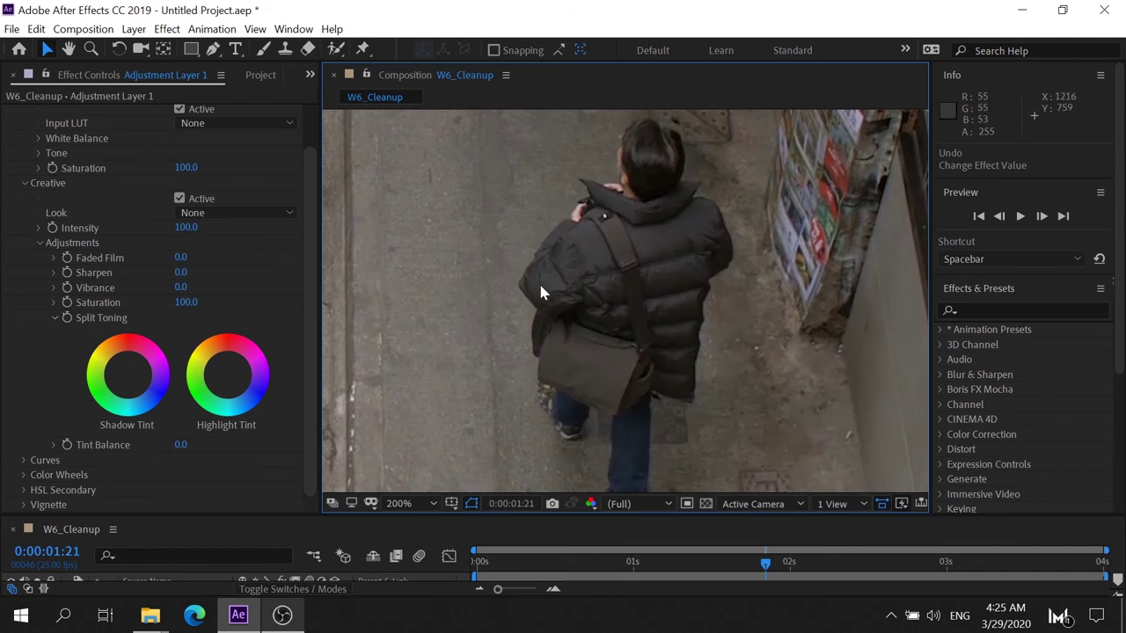
{"action": "left_click_drag", "start_coordinate": [435, 346], "coordinate": [521, 303]}
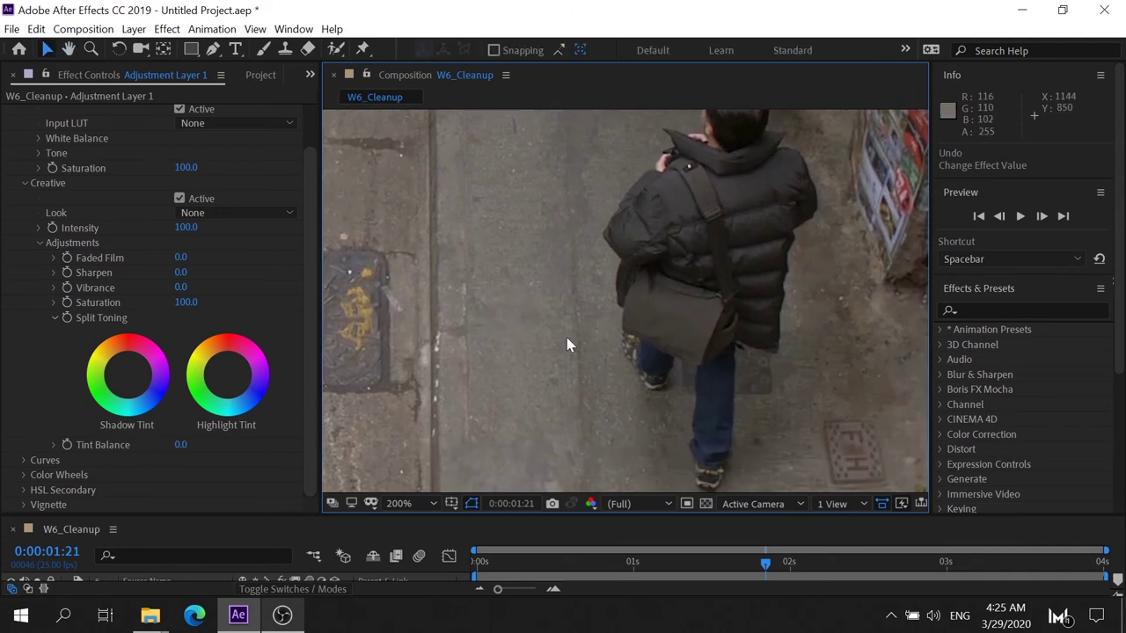
{"action": "left_click_drag", "start_coordinate": [575, 261], "coordinate": [487, 305]}
- Tint the shadows a cool blue-grey and the highlights a warmer, brighter tone
{"action": "mouse_move", "coordinate": [131, 378]}
{"action": "left_mouse_down"}
{"action": "mouse_move", "coordinate": [143, 390]}
{"action": "mouse_move", "coordinate": [157, 381]}
{"action": "left_mouse_up"}
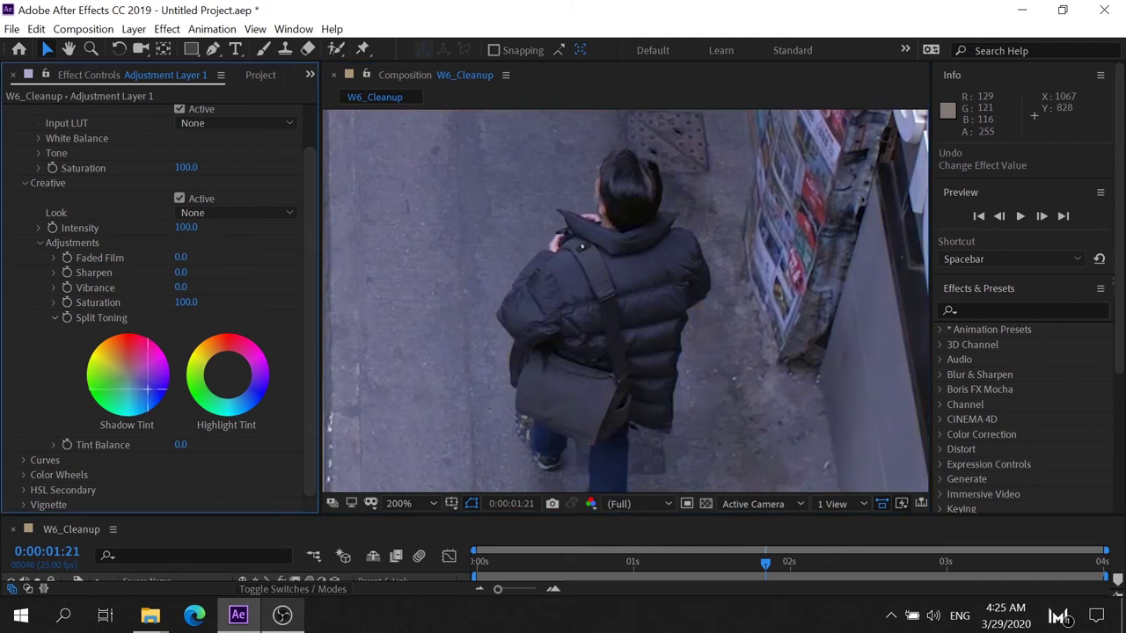
{"action": "left_click_drag", "start_coordinate": [157, 381], "coordinate": [148, 404]}
{"action": "left_click_drag", "start_coordinate": [147, 405], "coordinate": [146, 406]}
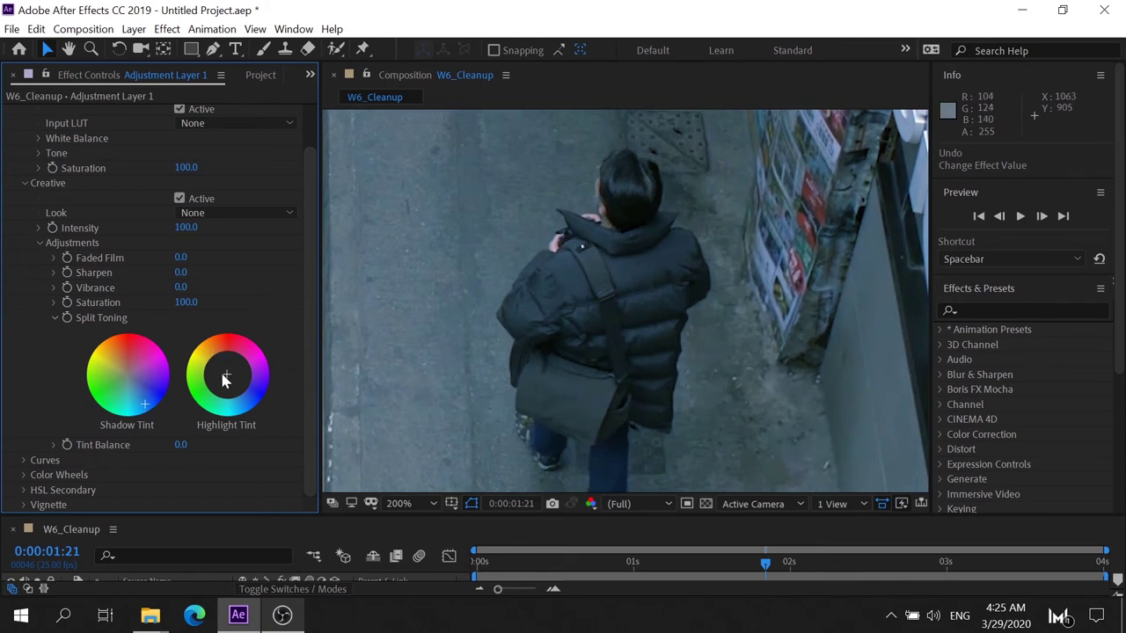
{"action": "left_click_drag", "start_coordinate": [224, 379], "coordinate": [212, 347]}
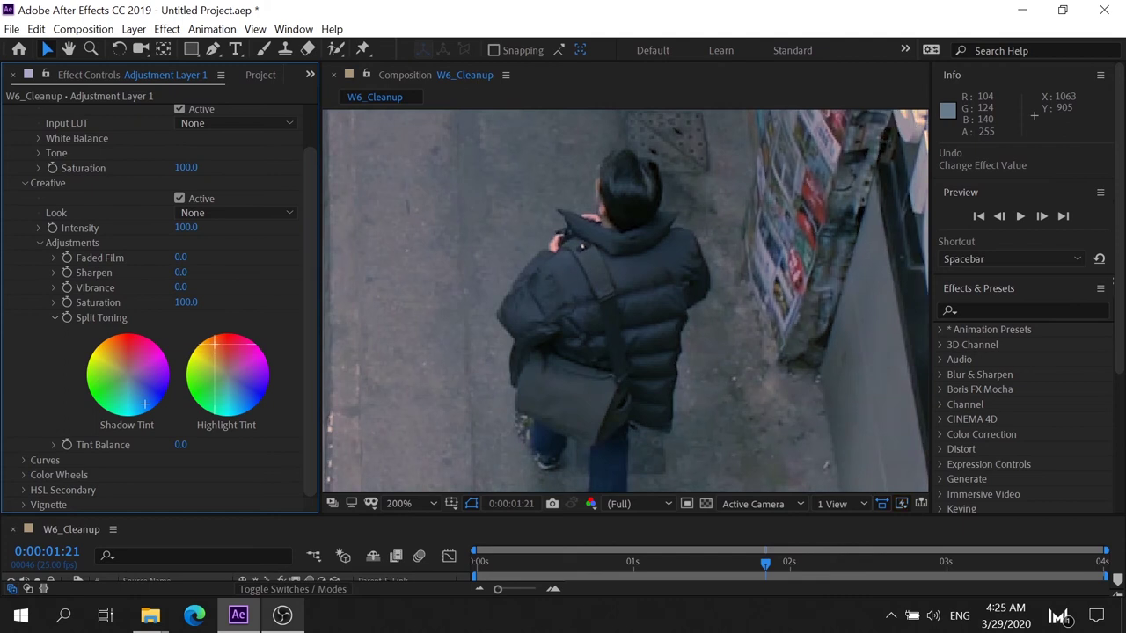
{"action": "scroll", "coordinate": [598, 277], "scroll_direction": "down", "scroll_amount": 2}
{"action": "scroll", "coordinate": [598, 267], "scroll_direction": "down", "scroll_amount": 5}
{"action": "scroll", "coordinate": [417, 329], "scroll_direction": "up", "scroll_amount": 5}
{"action": "left_click_drag", "start_coordinate": [214, 345], "coordinate": [208, 343]}
- Raise Creative Saturation to 143 and push the shadow tint bluer
{"action": "left_click_drag", "start_coordinate": [210, 301], "coordinate": [223, 302]}
{"action": "scroll", "coordinate": [645, 295], "scroll_direction": "down", "scroll_amount": 4}
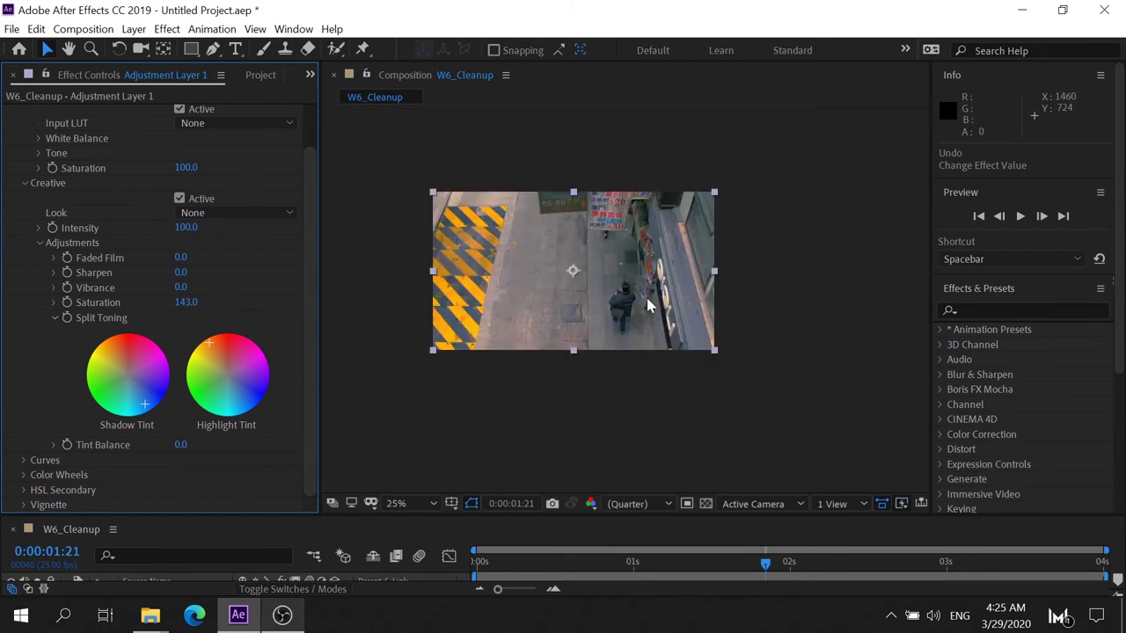
{"action": "scroll", "coordinate": [645, 304], "scroll_direction": "up", "scroll_amount": 4}
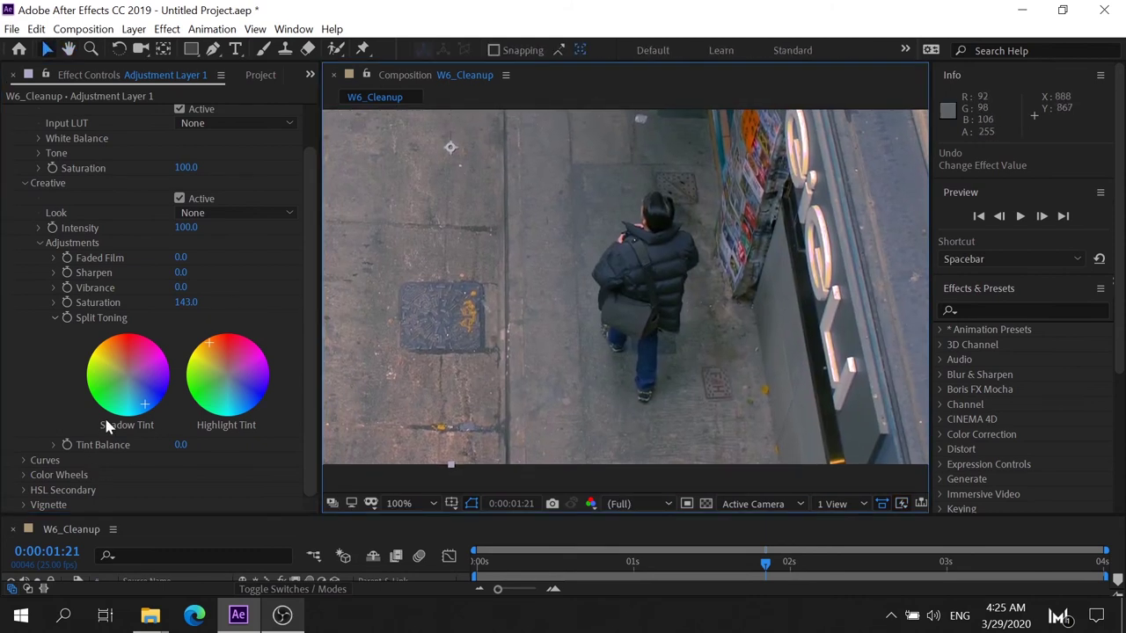
{"action": "left_click_drag", "start_coordinate": [151, 410], "coordinate": [148, 409]}
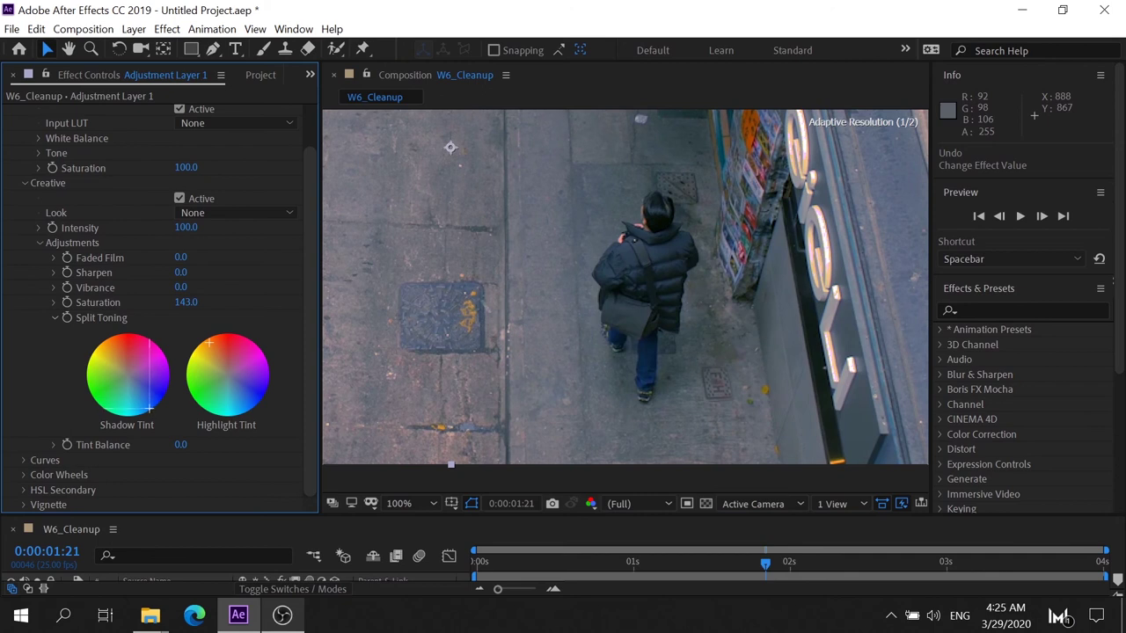
{"action": "scroll", "coordinate": [689, 201], "scroll_direction": "down", "scroll_amount": 4}
{"action": "scroll", "coordinate": [689, 201], "scroll_direction": "up", "scroll_amount": 4}
{"action": "scroll", "coordinate": [689, 201], "scroll_direction": "down", "scroll_amount": 4}
{"action": "scroll", "coordinate": [689, 201], "scroll_direction": "up", "scroll_amount": 4}
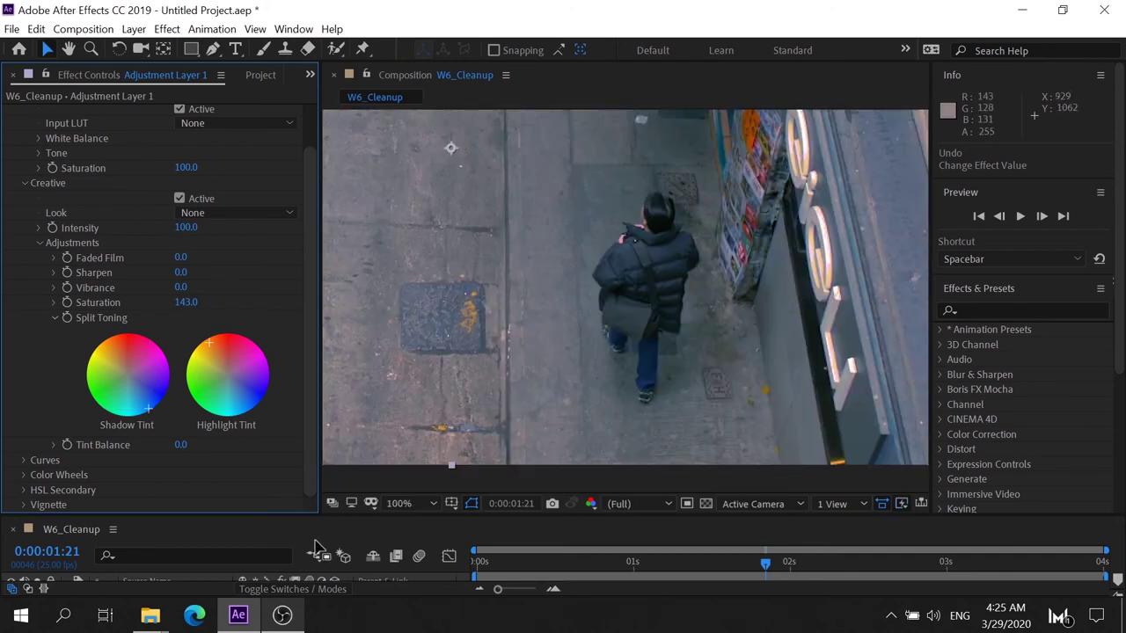
- Set the viewer zoom to Fit and reset Lumetri Color to its defaults
{"action": "left_click", "coordinate": [410, 508]}
{"action": "left_click", "coordinate": [430, 212]}
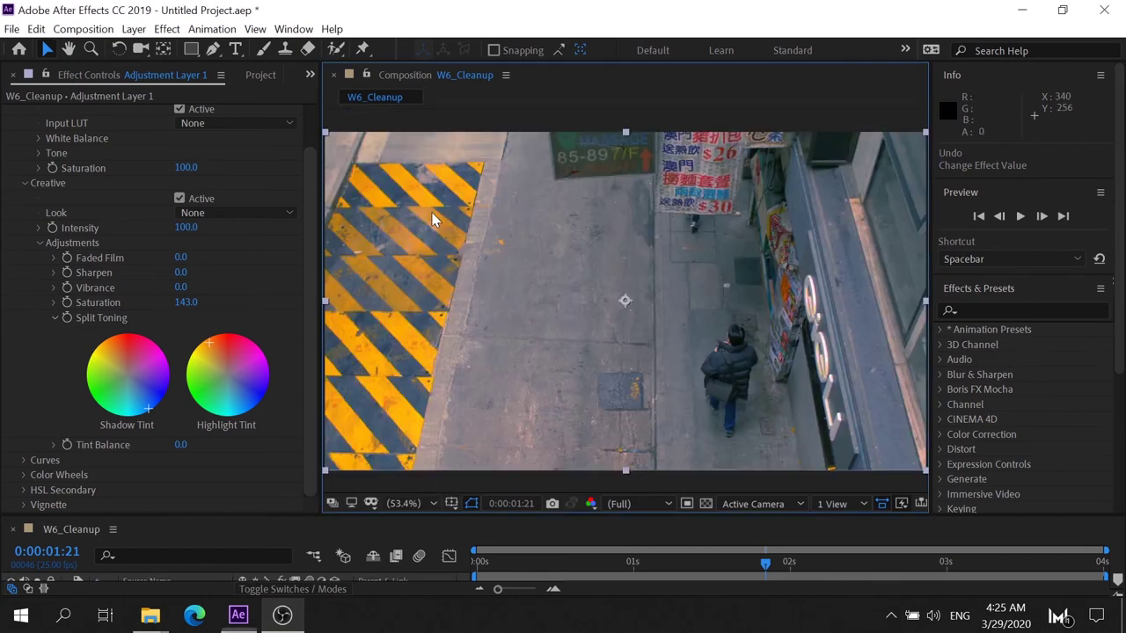
{"action": "scroll", "coordinate": [91, 212], "scroll_direction": "up", "scroll_amount": 2}
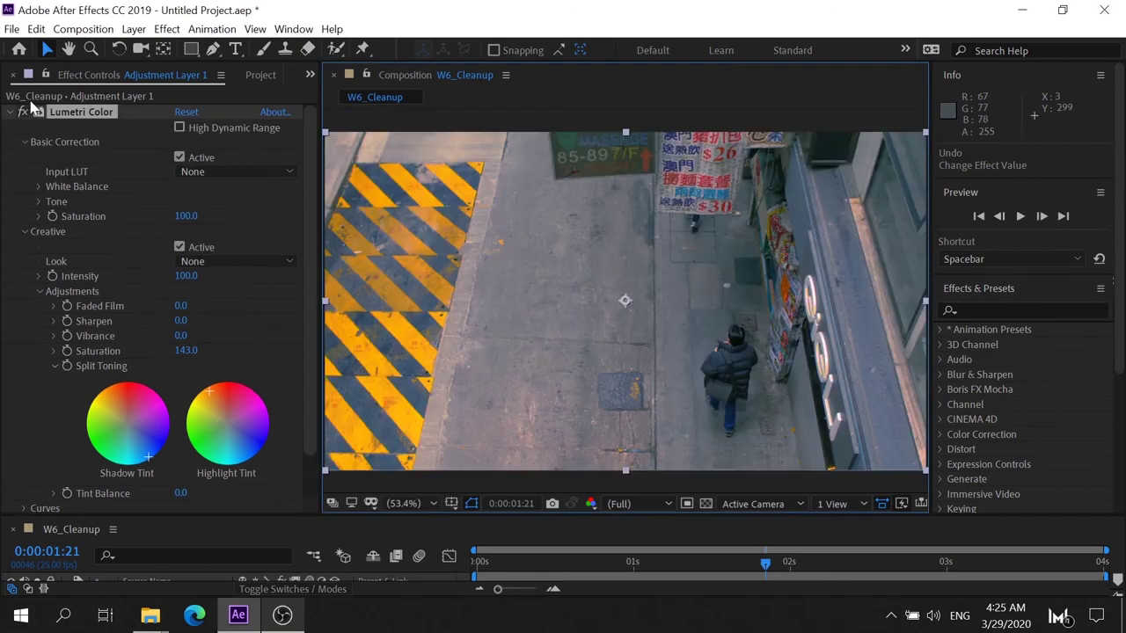
{"action": "left_click", "coordinate": [23, 112]}
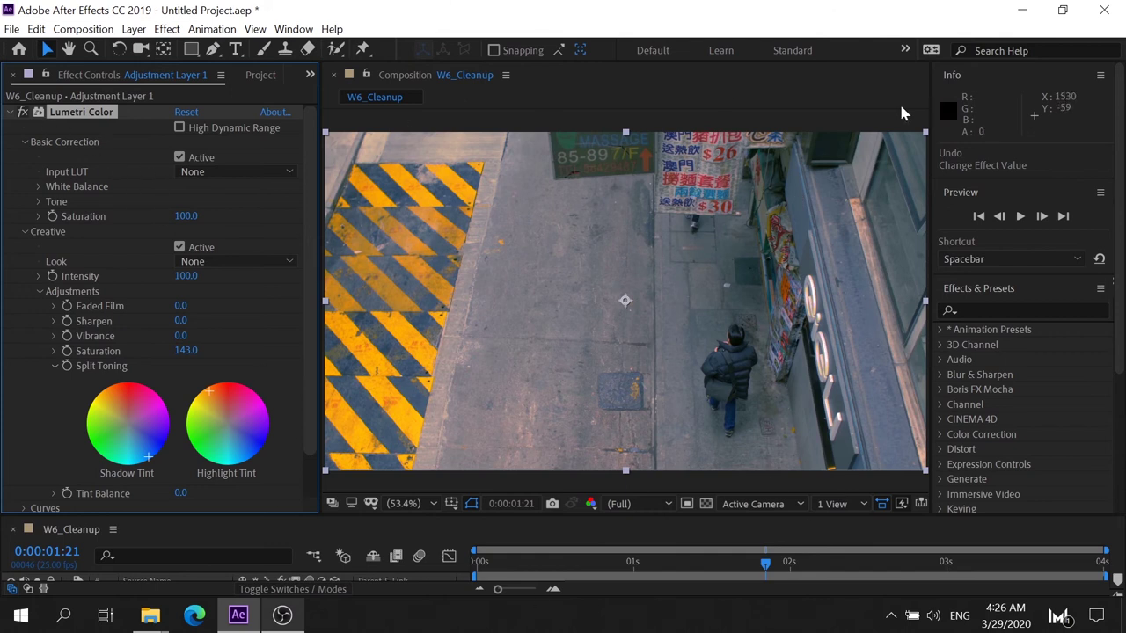
{"action": "left_click", "coordinate": [187, 113]}
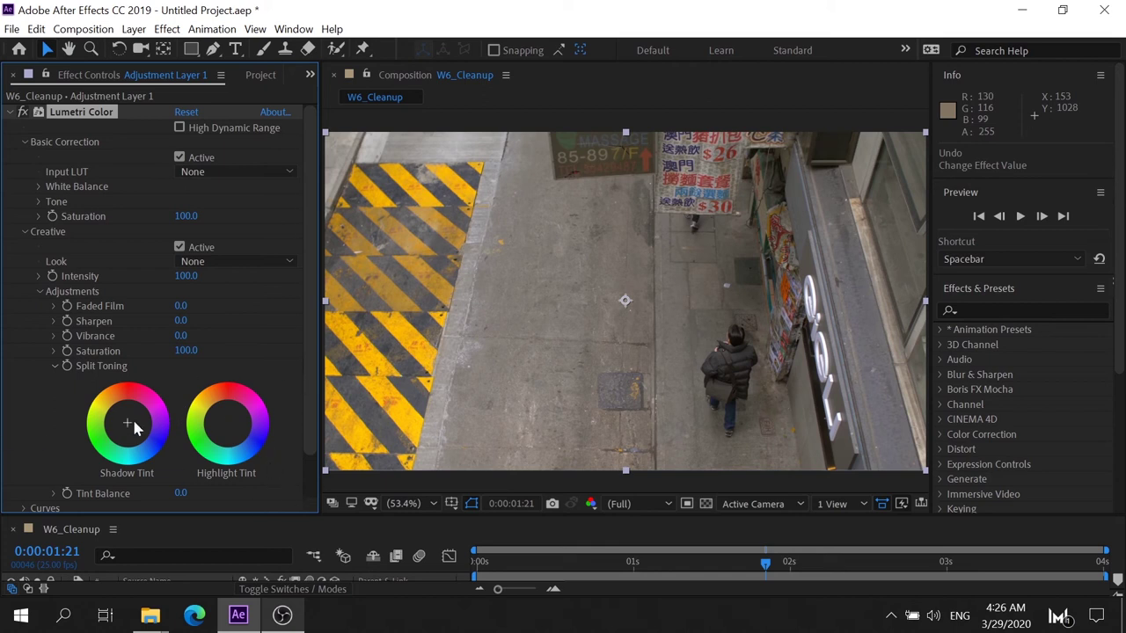
- Tint the shadows cool blue and shift the Tint Balance toward warm orange
{"action": "scroll", "coordinate": [665, 389], "scroll_direction": "down", "scroll_amount": 1}
{"action": "scroll", "coordinate": [665, 390], "scroll_direction": "up", "scroll_amount": 2}
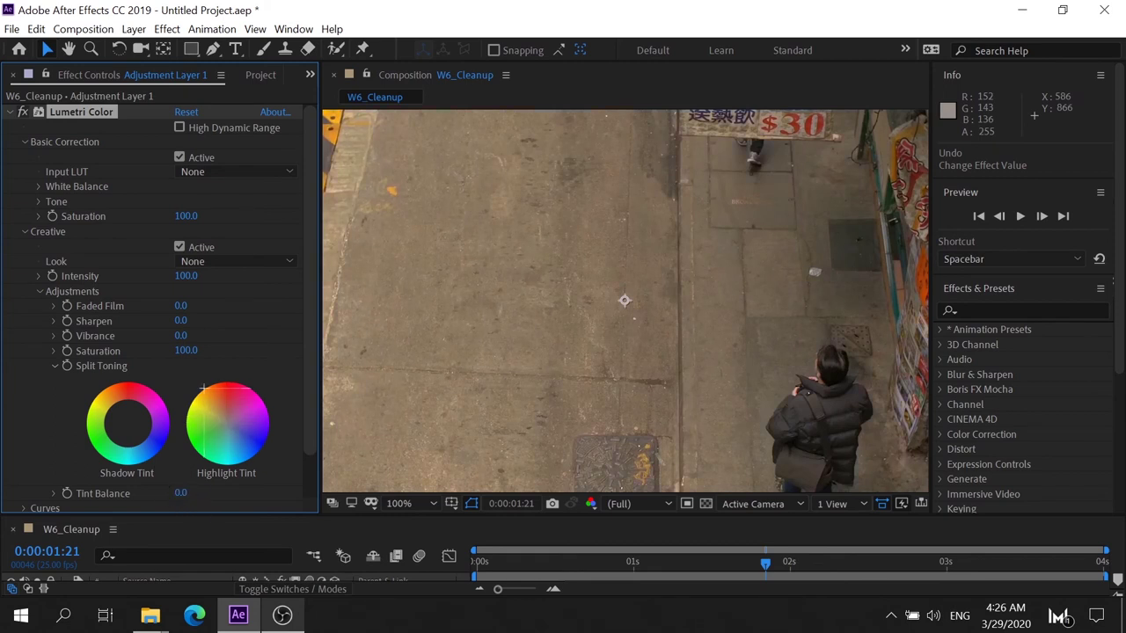
{"action": "left_click_drag", "start_coordinate": [148, 452], "coordinate": [144, 455]}
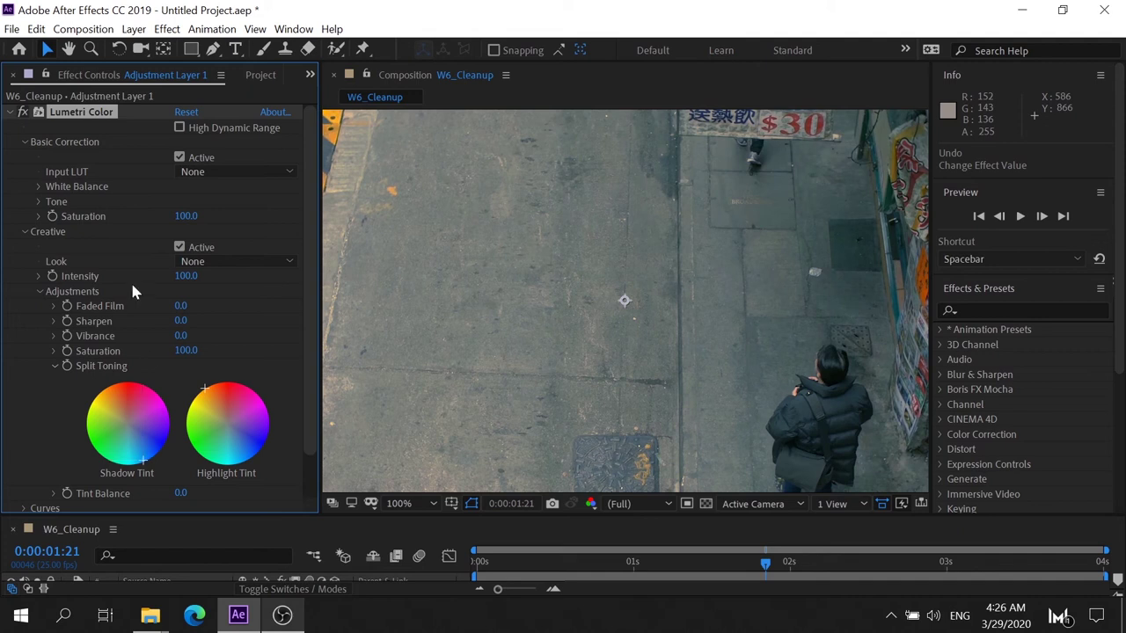
{"action": "mouse_move", "coordinate": [181, 493]}
{"action": "left_mouse_down"}
{"action": "mouse_move", "coordinate": [4, 459]}
{"action": "mouse_move", "coordinate": [139, 478]}
{"action": "left_mouse_up"}
{"action": "left_click_drag", "start_coordinate": [609, 81], "coordinate": [711, 205]}
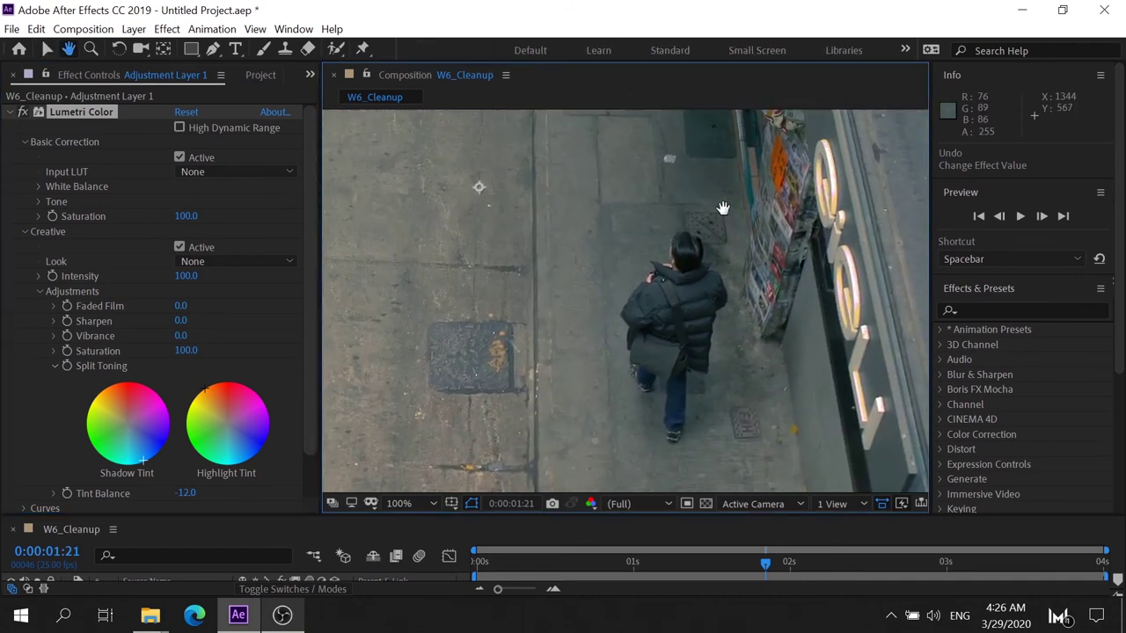
- Try Tint Balance at warm yellow and 150 teal, set it to 0, and reset Lumetri Color
{"action": "left_click_drag", "start_coordinate": [185, 497], "coordinate": [78, 491]}
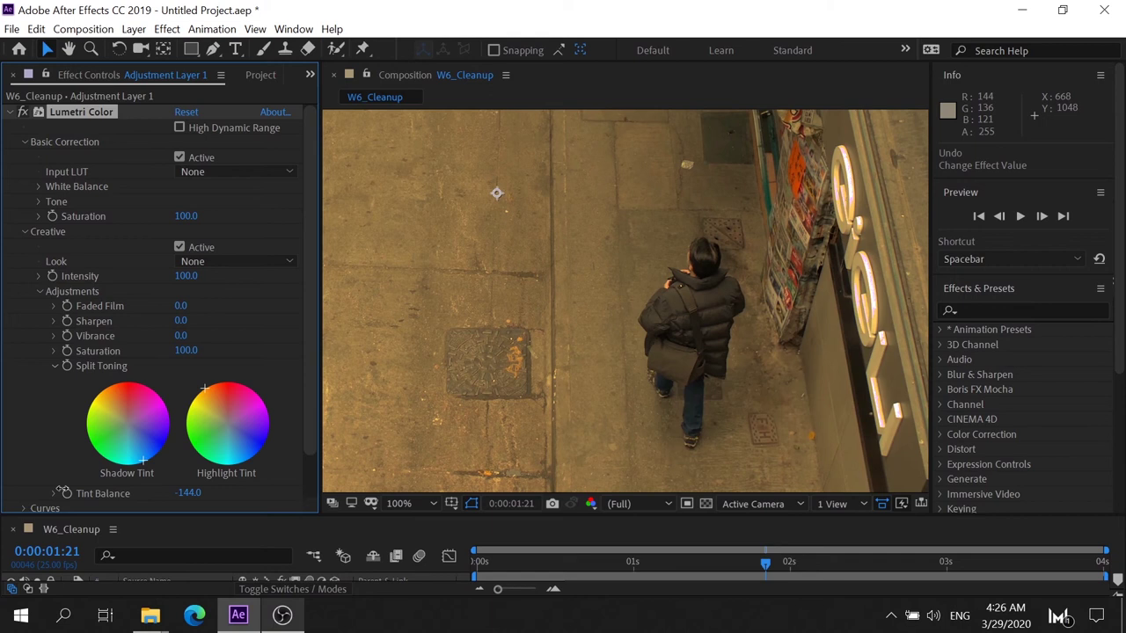
{"action": "left_click_drag", "start_coordinate": [63, 488], "coordinate": [425, 479]}
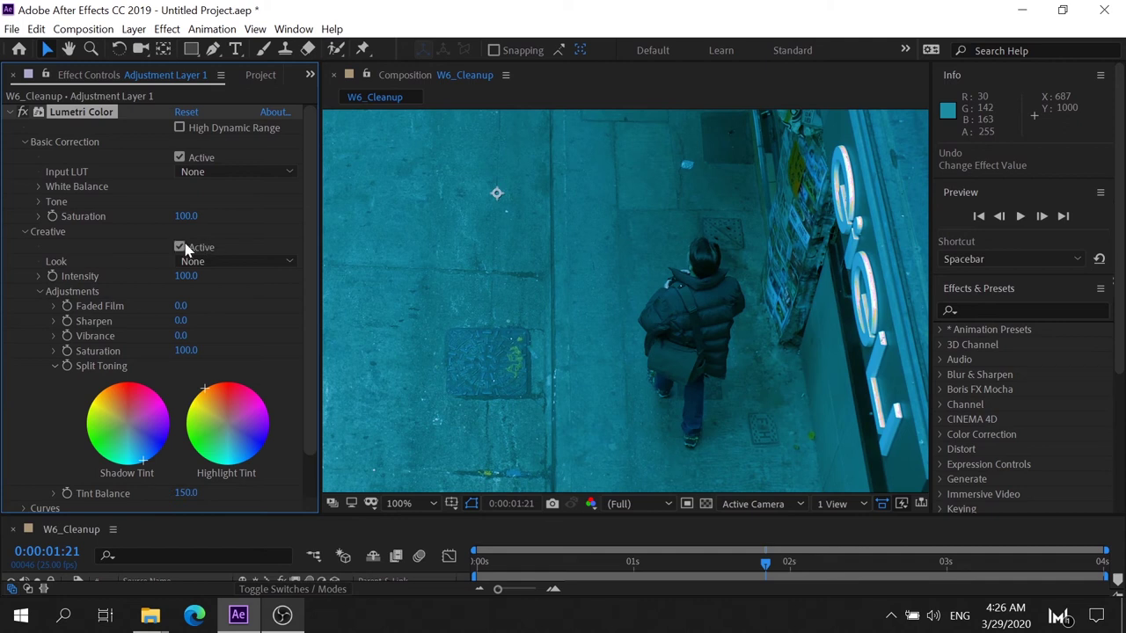
{"action": "left_click", "coordinate": [186, 495]}
{"action": "type", "text": "0"}
{"action": "key", "text": "Return"}
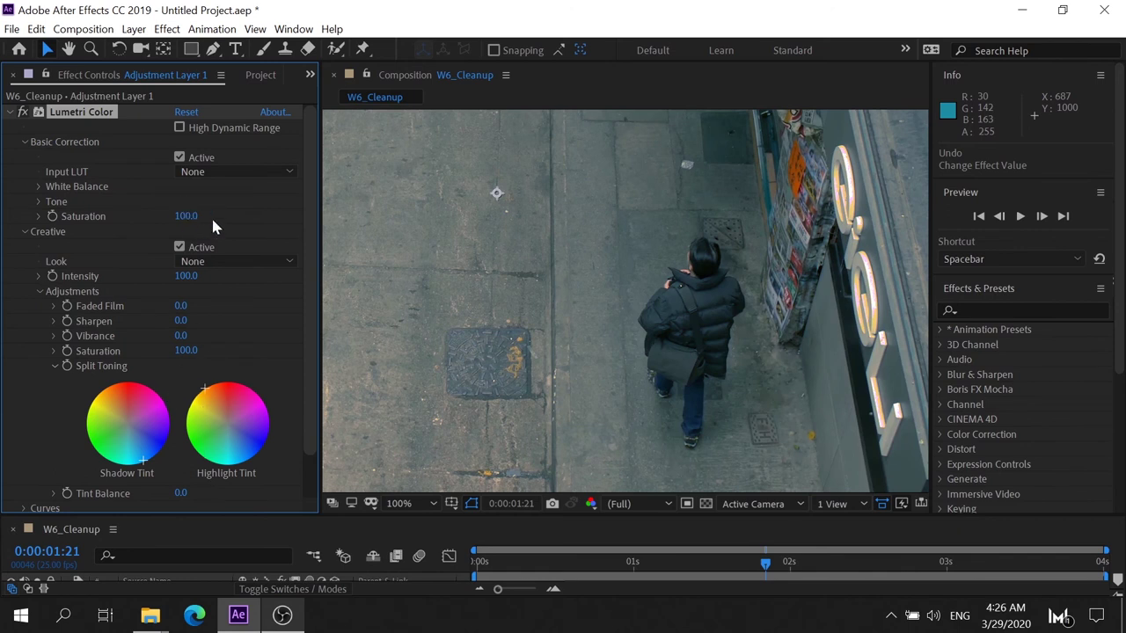
{"action": "left_click", "coordinate": [192, 120]}
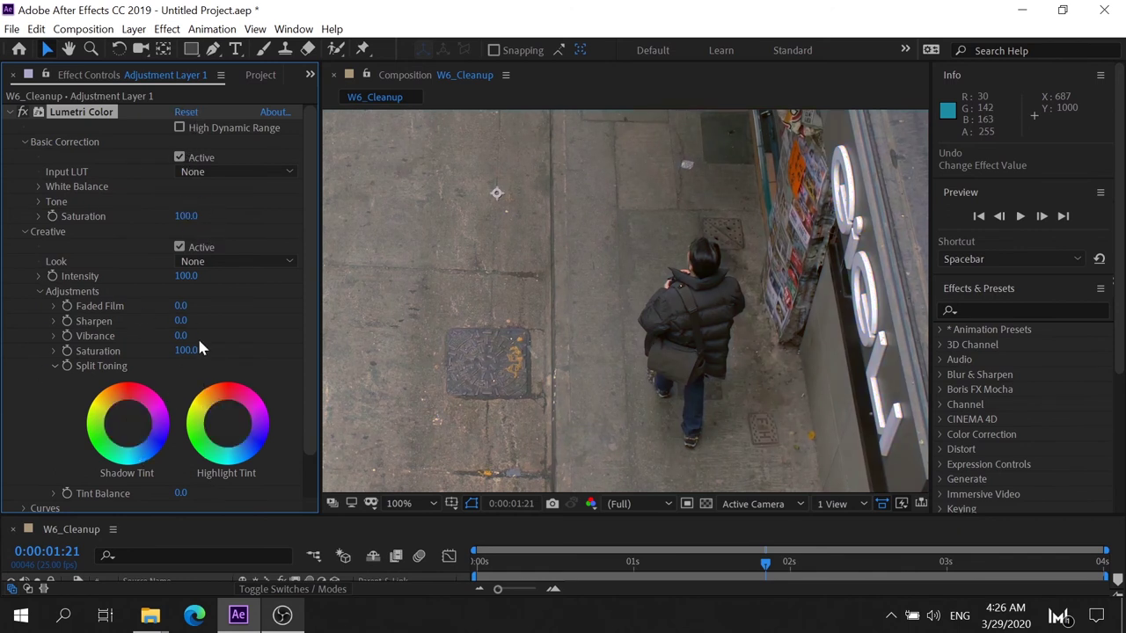
- Collapse Creative, expand Curves down to Hue vs Sat, and pan the view to the yellow-striped curb
{"action": "scroll", "coordinate": [199, 343], "scroll_direction": "down", "scroll_amount": 2}
{"action": "scroll", "coordinate": [85, 215], "scroll_direction": "up", "scroll_amount": 2}
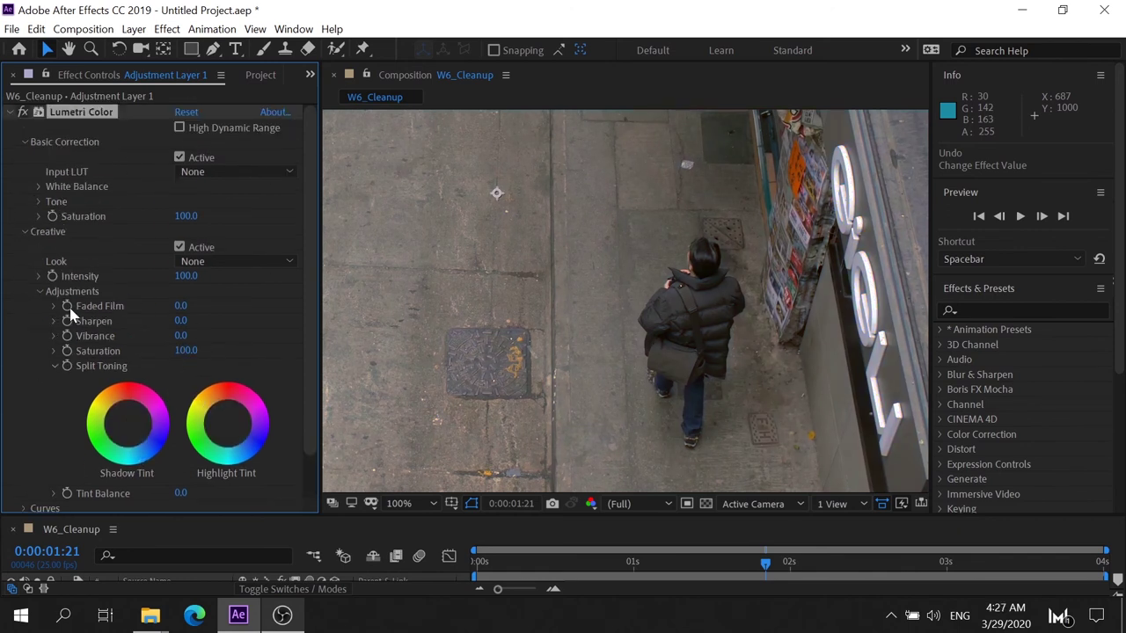
{"action": "left_click", "coordinate": [23, 231]}
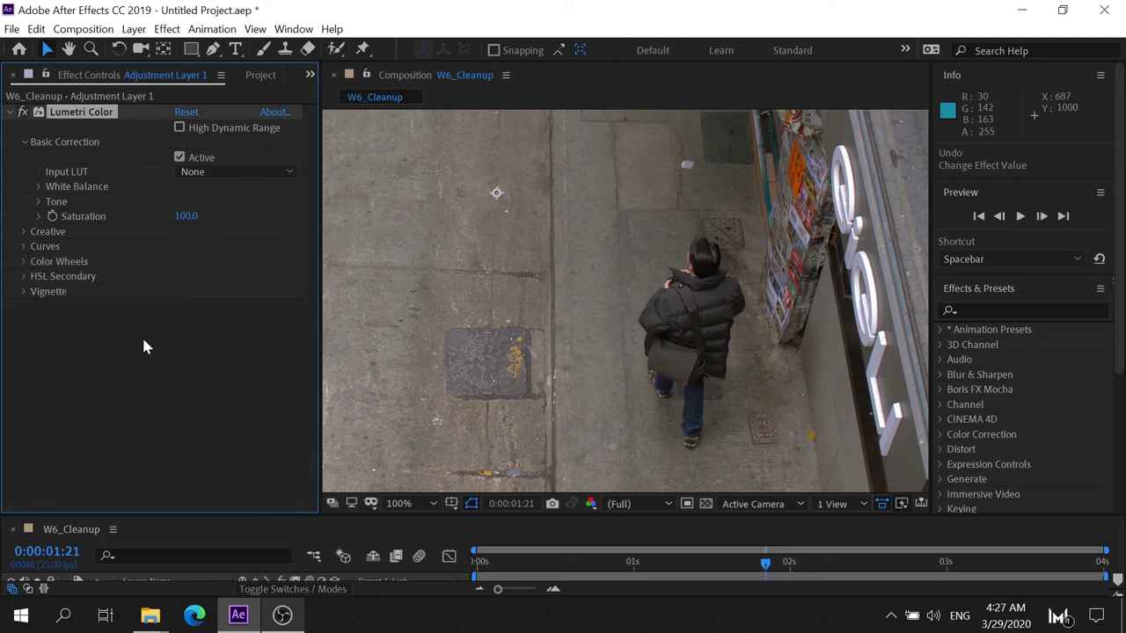
{"action": "left_click", "coordinate": [24, 247]}
{"action": "scroll", "coordinate": [32, 251], "scroll_direction": "down", "scroll_amount": 5}
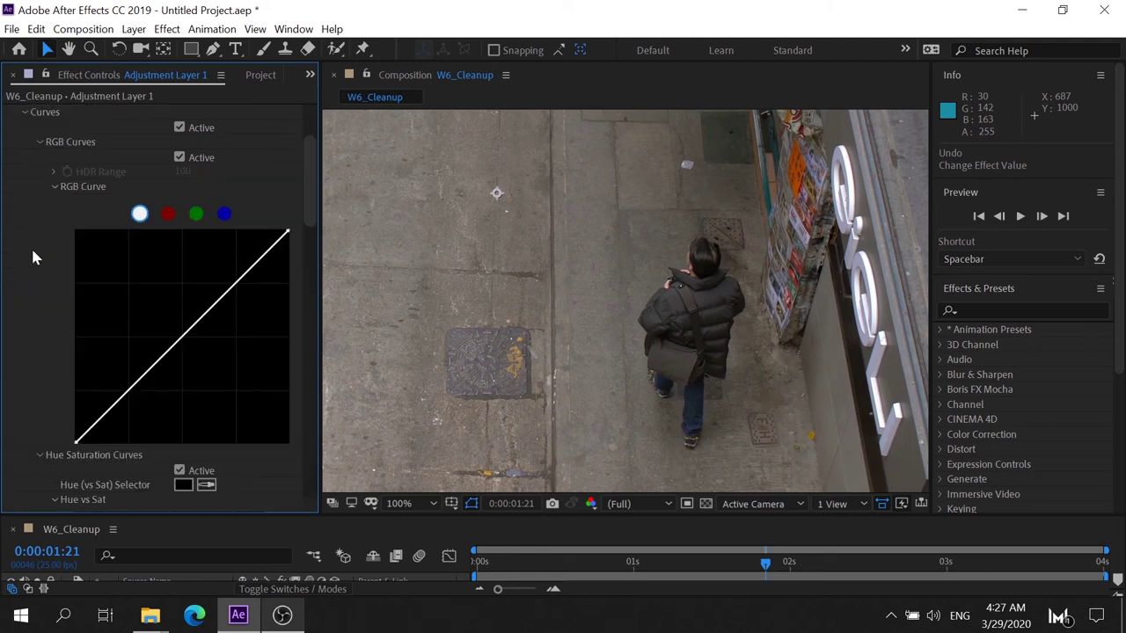
{"action": "scroll", "coordinate": [181, 326], "scroll_direction": "down", "scroll_amount": 6}
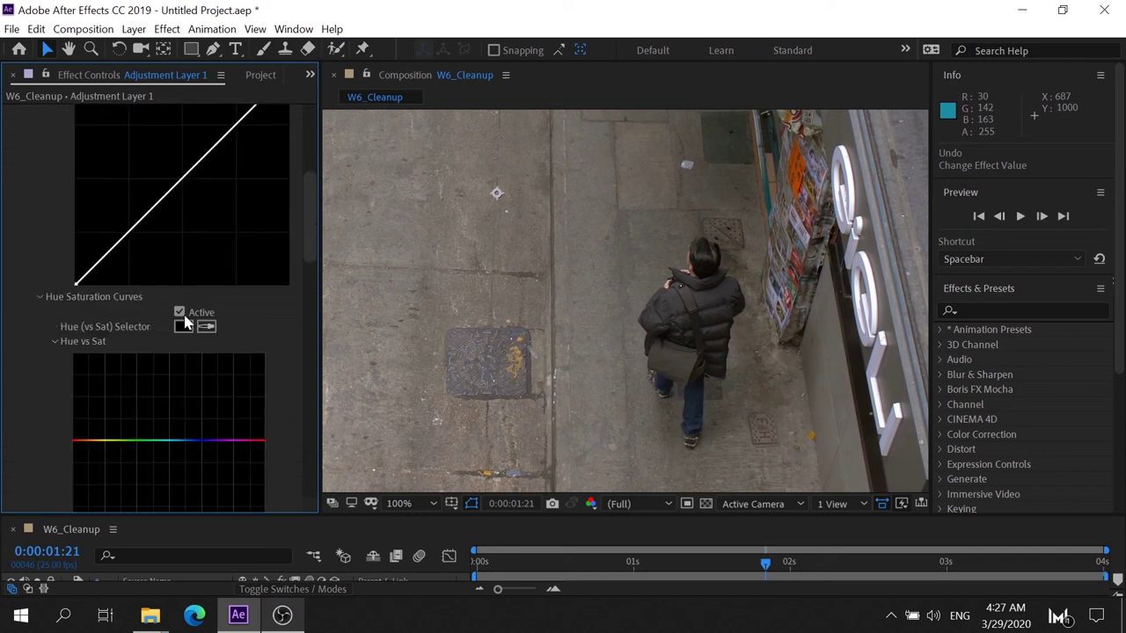
{"action": "scroll", "coordinate": [220, 343], "scroll_direction": "up", "scroll_amount": 7}
{"action": "scroll", "coordinate": [161, 329], "scroll_direction": "down", "scroll_amount": 3}
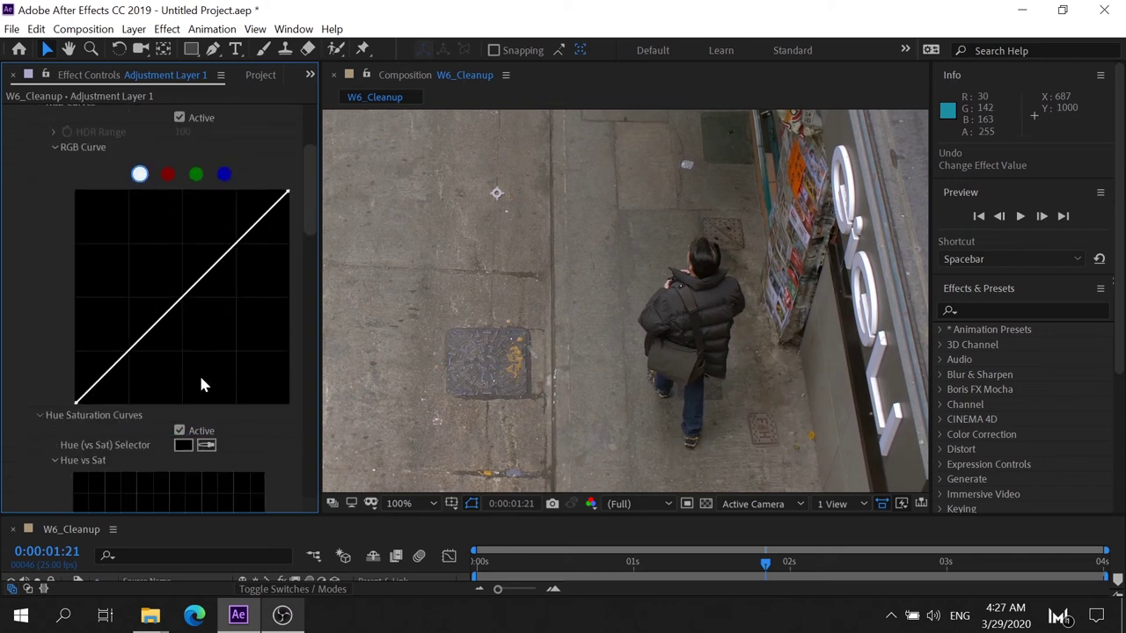
{"action": "scroll", "coordinate": [201, 385], "scroll_direction": "down", "scroll_amount": 3}
{"action": "scroll", "coordinate": [181, 329], "scroll_direction": "down", "scroll_amount": 6}
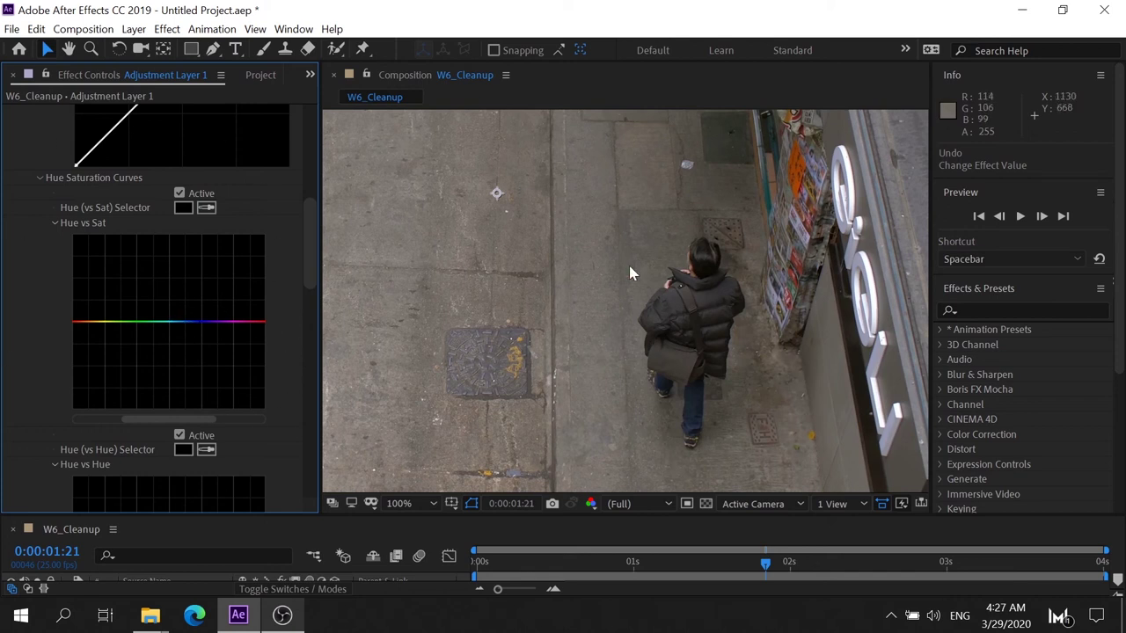
{"action": "left_click_drag", "start_coordinate": [713, 227], "coordinate": [1025, 200]}
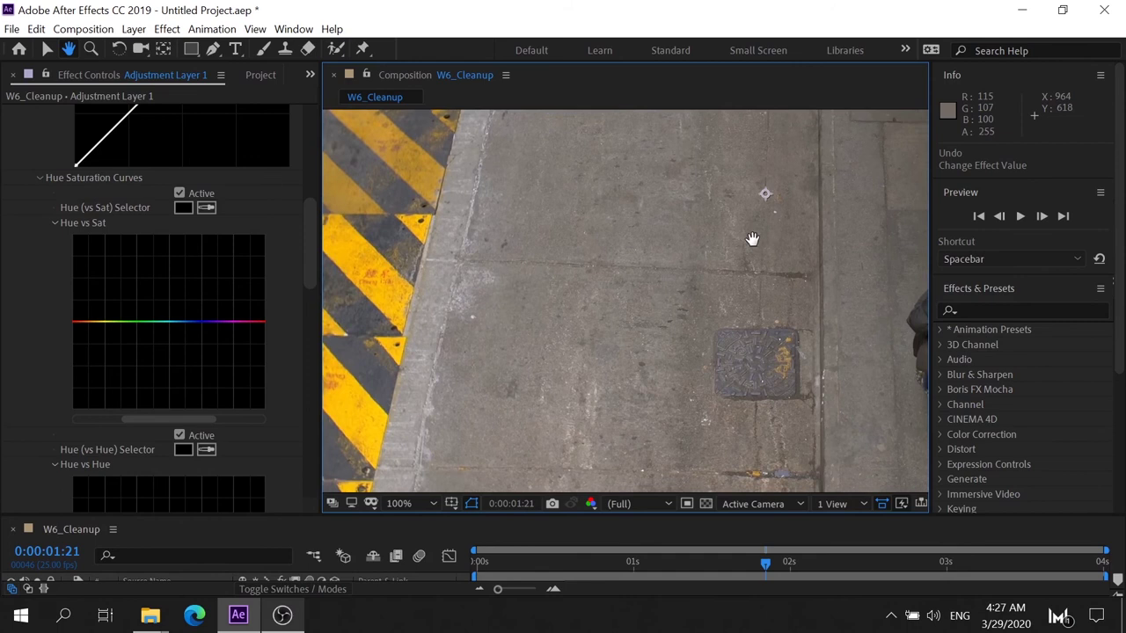
{"action": "key", "text": "v"}
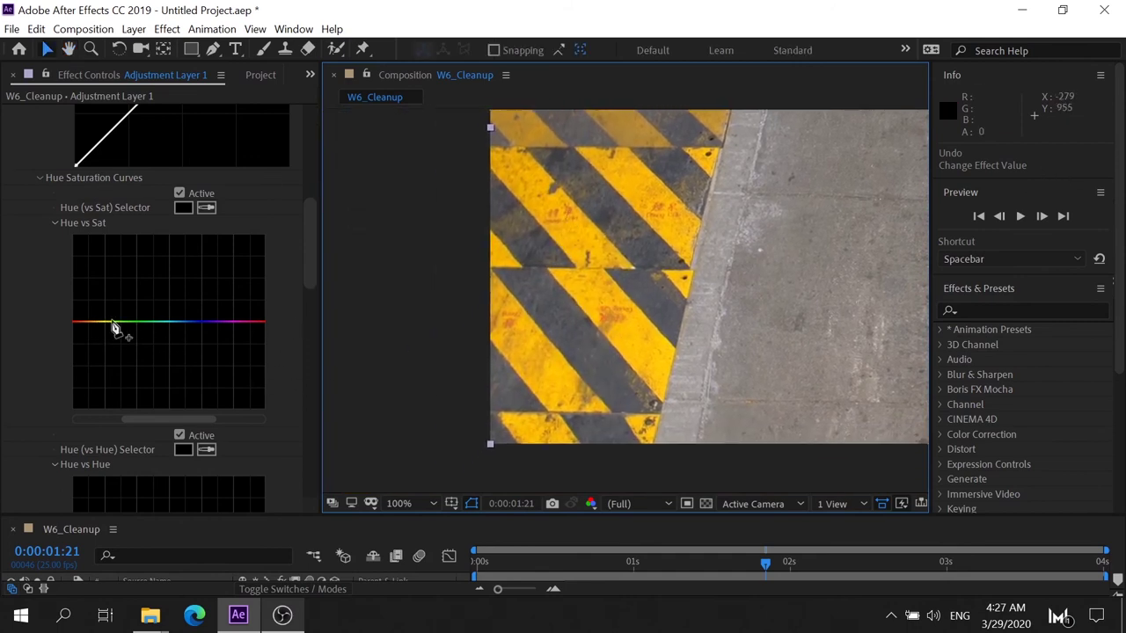
- Add a test point on the Hue vs Sat curve and try shifting that hue's saturation
{"action": "left_click", "coordinate": [103, 323]}
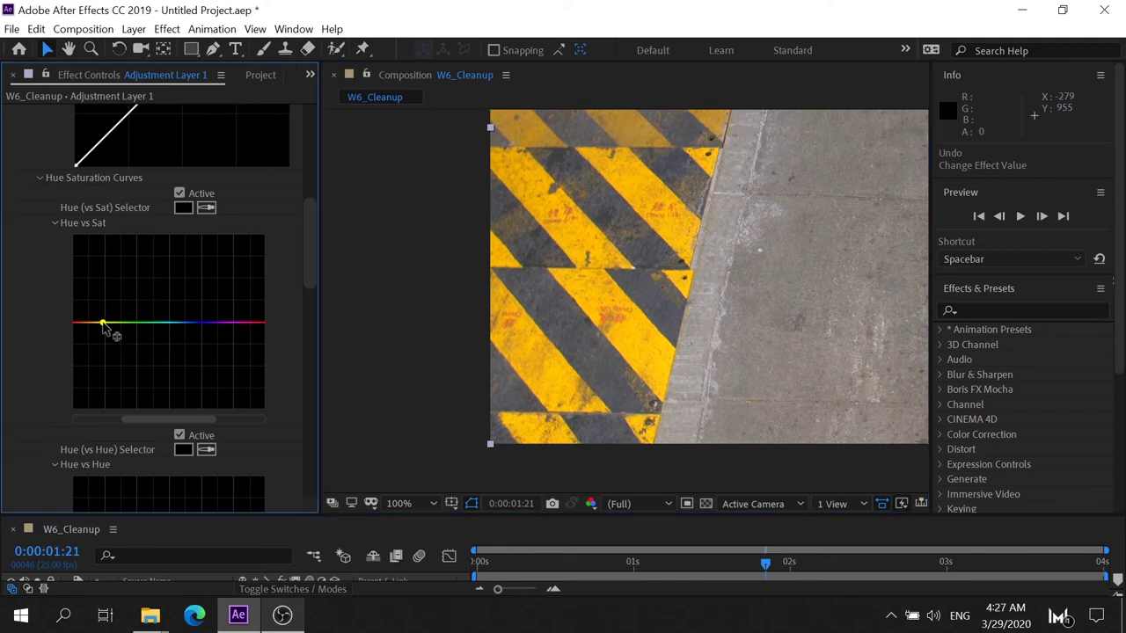
{"action": "mouse_move", "coordinate": [103, 324]}
{"action": "left_mouse_down"}
{"action": "mouse_move", "coordinate": [108, 344]}
{"action": "mouse_move", "coordinate": [105, 335]}
{"action": "left_mouse_up"}
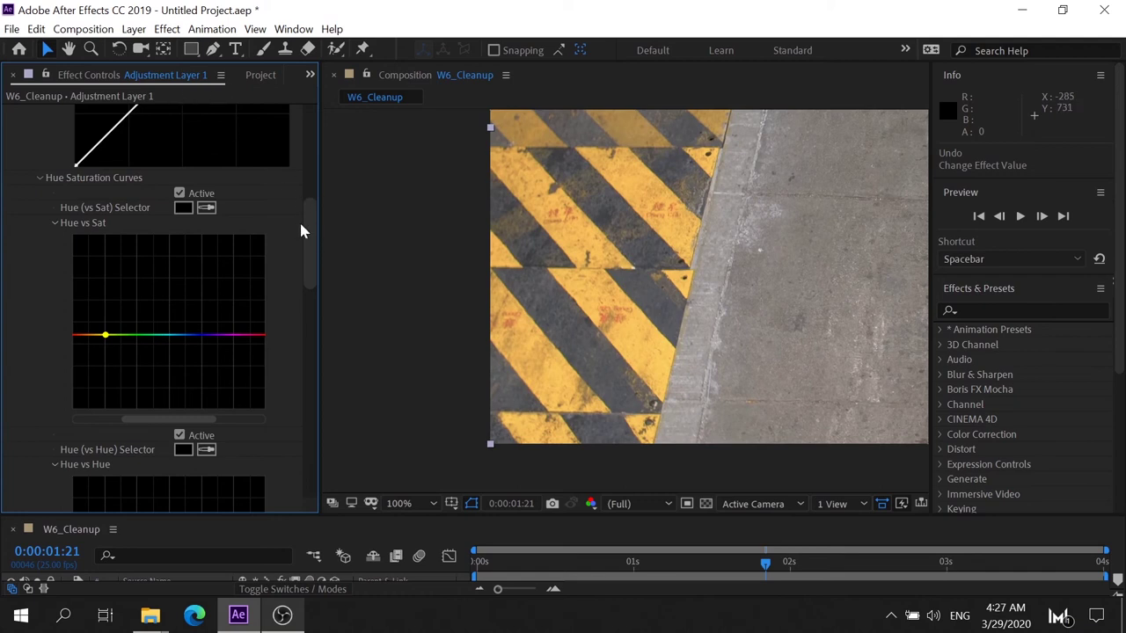
{"action": "scroll", "coordinate": [299, 167], "scroll_direction": "up", "scroll_amount": 10}
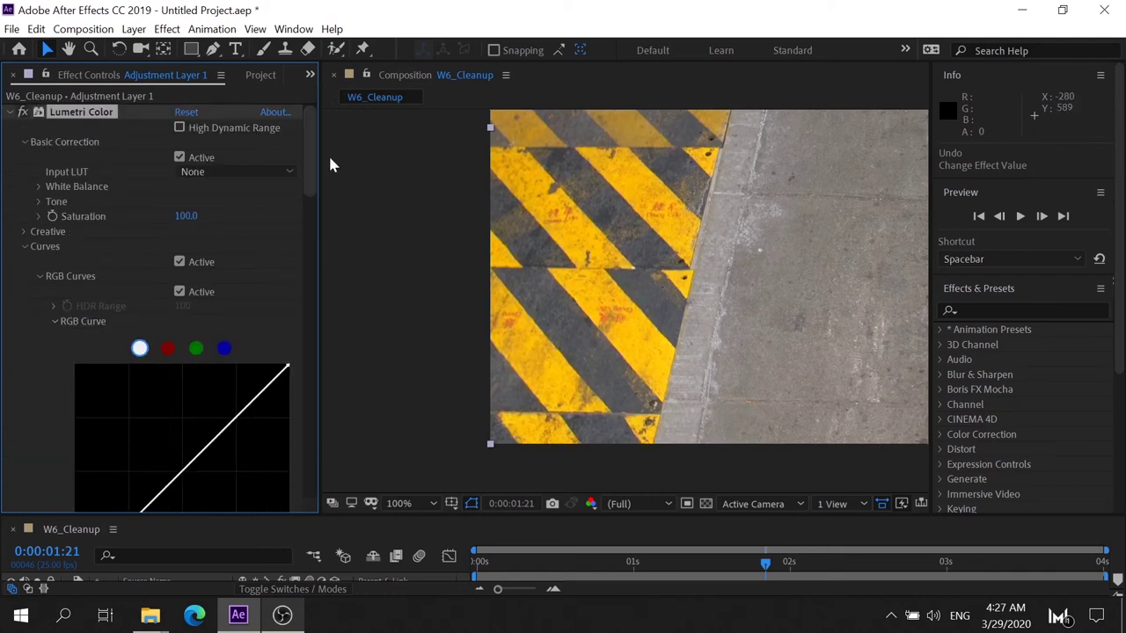
{"action": "left_click_drag", "start_coordinate": [311, 171], "coordinate": [312, 264]}
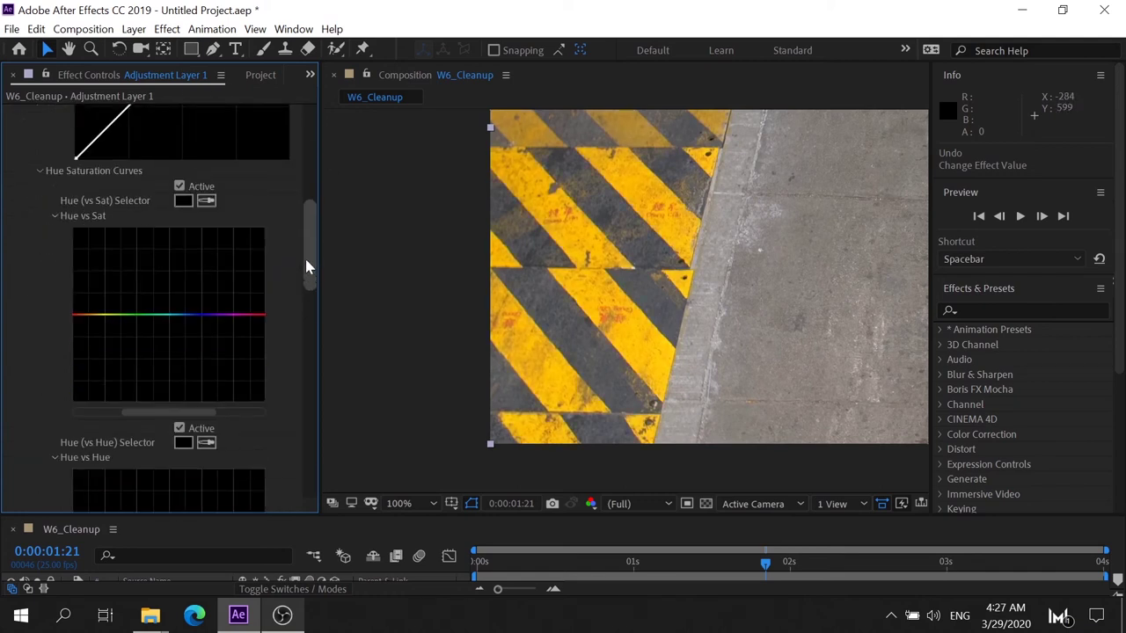
- Bracket yellow with three Hue vs Sat points and raise the middle one to maximum saturation
{"action": "left_click", "coordinate": [110, 313]}
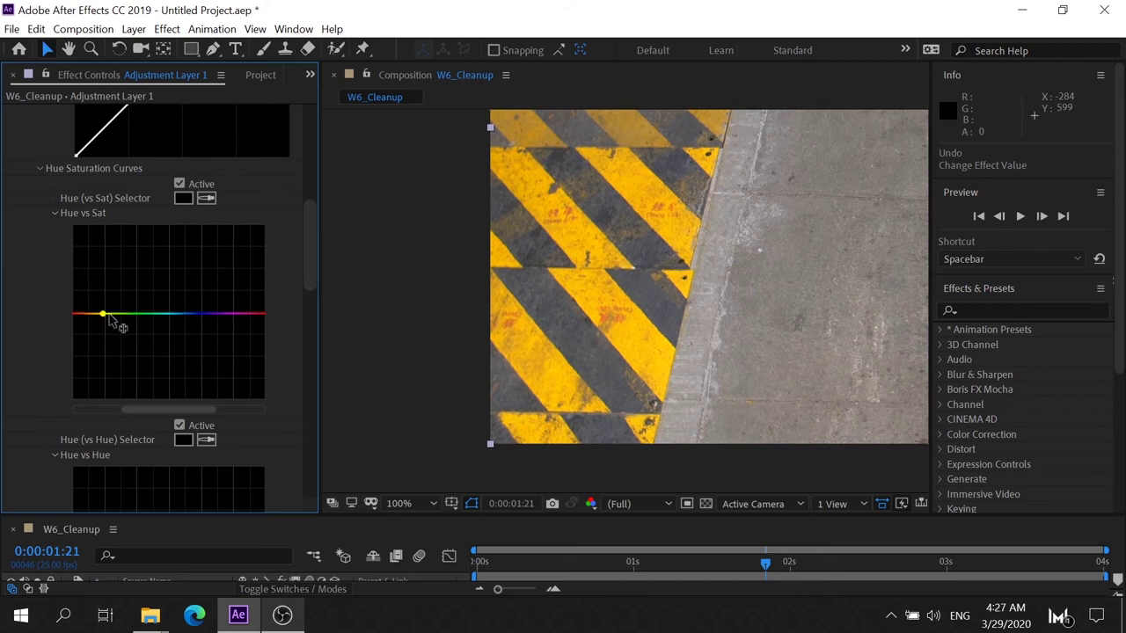
{"action": "left_click", "coordinate": [103, 313]}
{"action": "left_click", "coordinate": [97, 314]}
{"action": "left_click", "coordinate": [95, 313]}
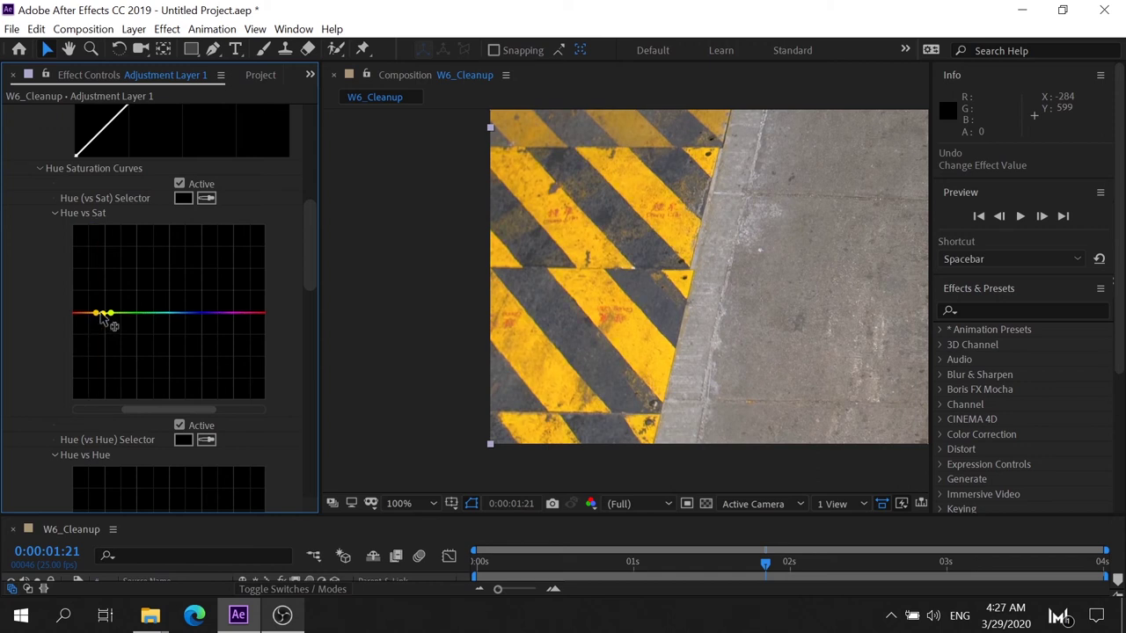
{"action": "mouse_move", "coordinate": [103, 314]}
{"action": "left_mouse_down"}
{"action": "mouse_move", "coordinate": [107, 238]}
{"action": "mouse_move", "coordinate": [110, 253]}
{"action": "left_mouse_up"}
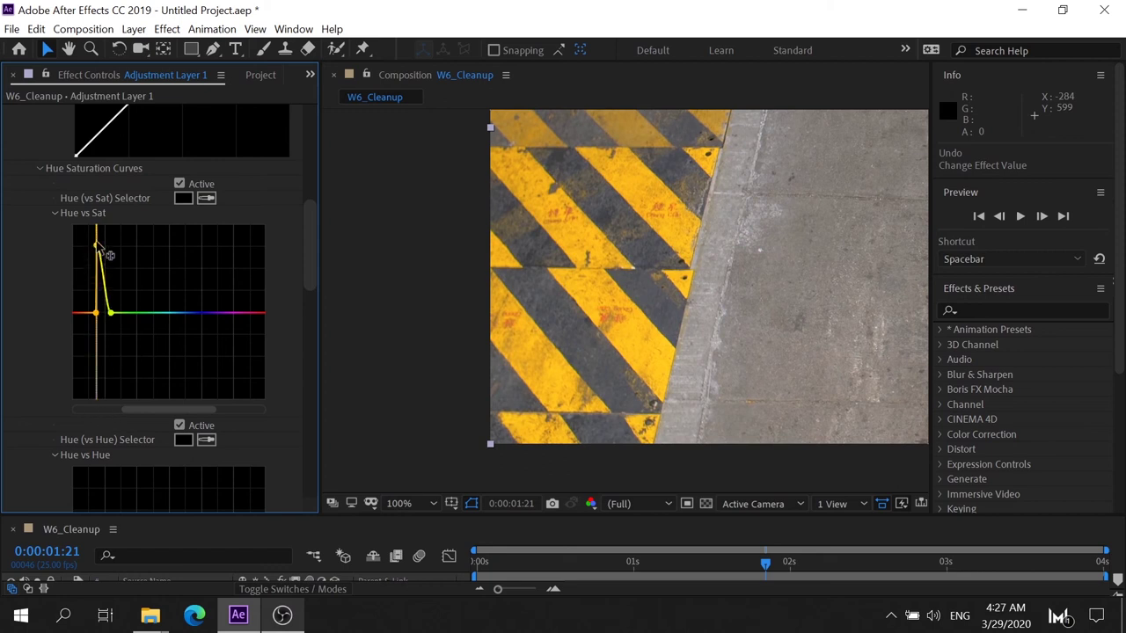
{"action": "left_click_drag", "start_coordinate": [110, 264], "coordinate": [110, 253]}
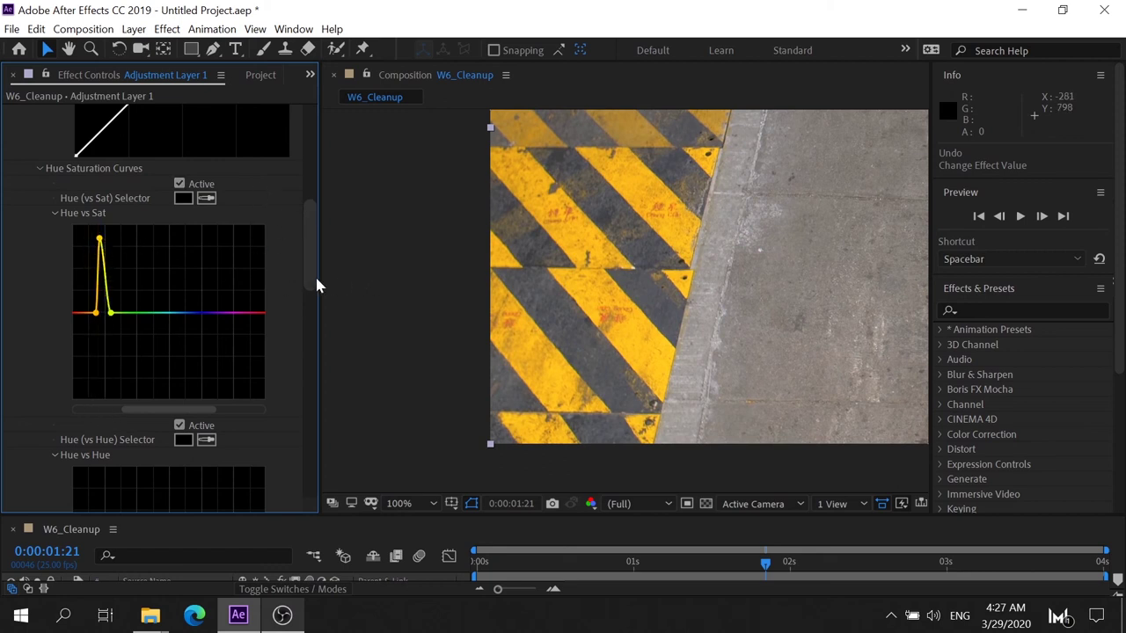
- Sag the RGB curve downward to darken the image
{"action": "left_click_drag", "start_coordinate": [315, 275], "coordinate": [315, 261]}
{"action": "scroll", "coordinate": [225, 234], "scroll_direction": "up", "scroll_amount": 1}
{"action": "left_click_drag", "start_coordinate": [184, 181], "coordinate": [220, 231]}
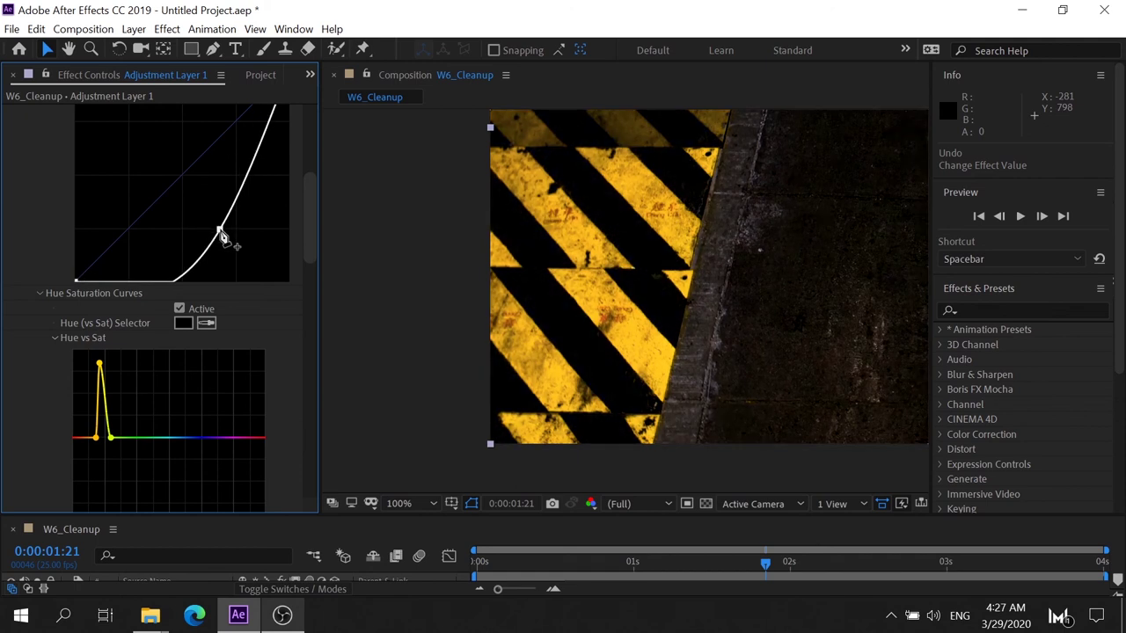
- Brighten the image with a steep RGB curve, then return the curve to nearly straight
{"action": "scroll", "coordinate": [825, 252], "scroll_direction": "down", "scroll_amount": 5}
{"action": "scroll", "coordinate": [825, 252], "scroll_direction": "up", "scroll_amount": 3}
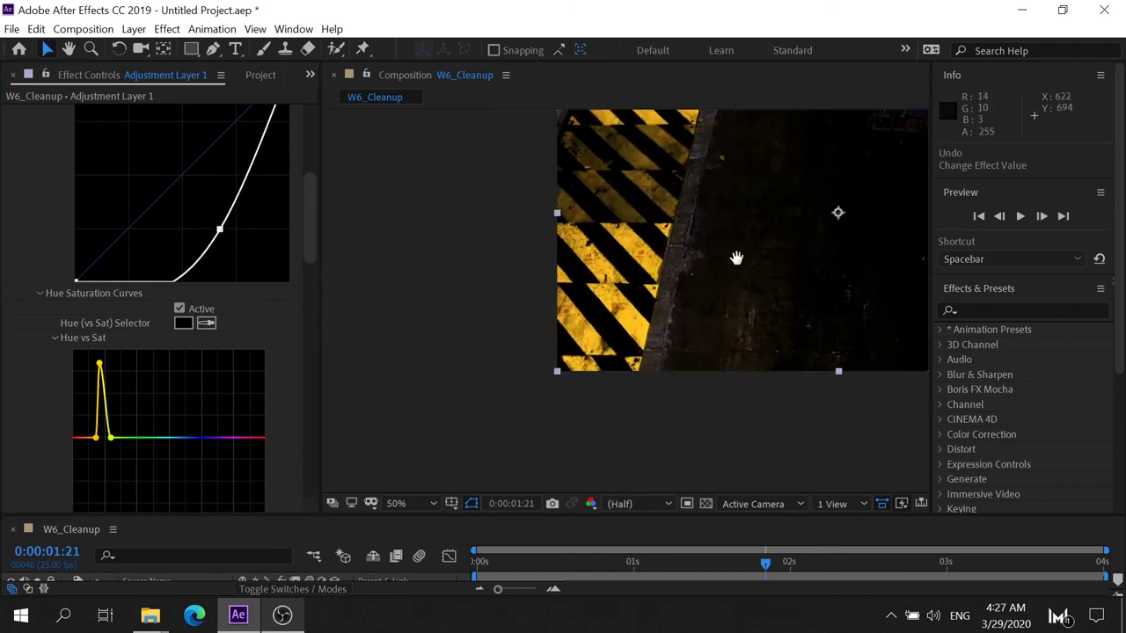
{"action": "left_click_drag", "start_coordinate": [736, 255], "coordinate": [677, 266]}
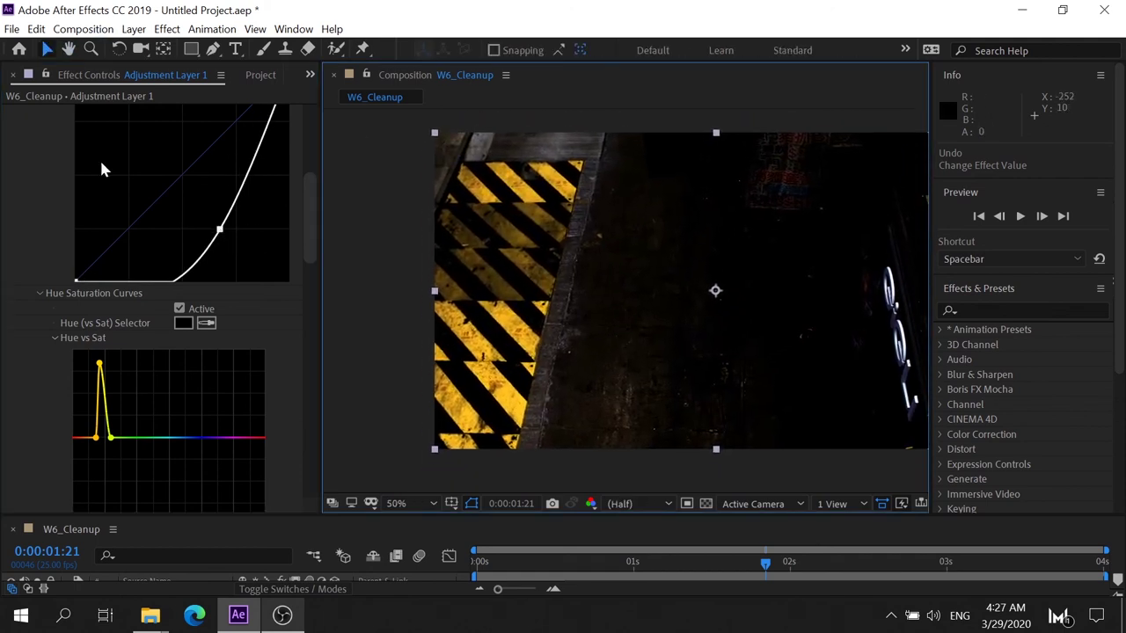
{"action": "left_click_drag", "start_coordinate": [220, 231], "coordinate": [111, 88]}
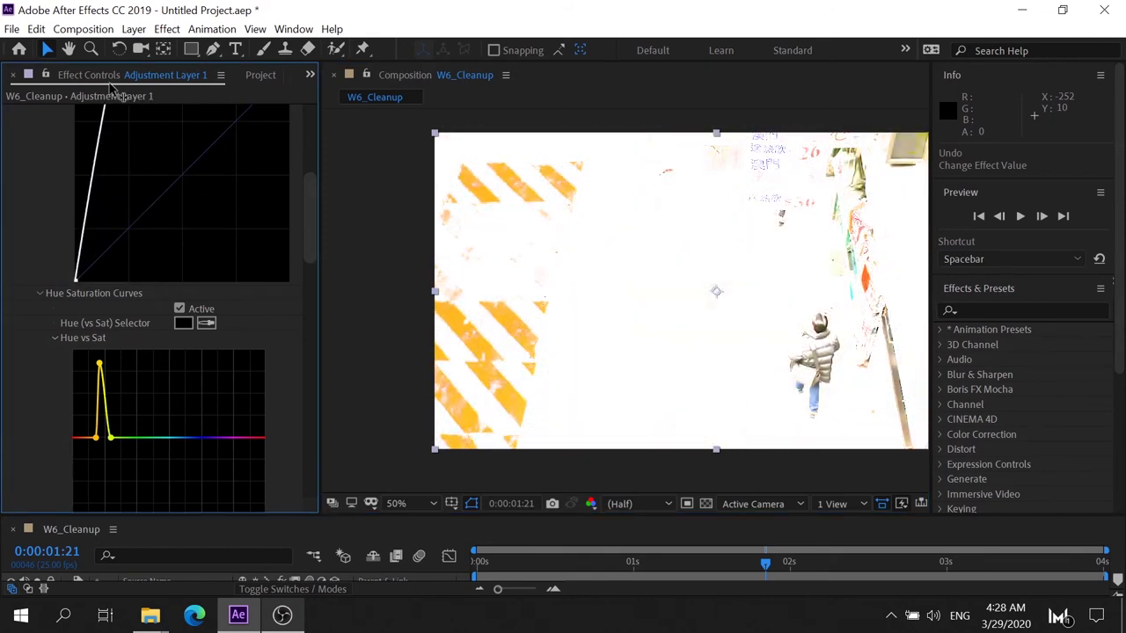
{"action": "left_click_drag", "start_coordinate": [111, 88], "coordinate": [167, 184]}
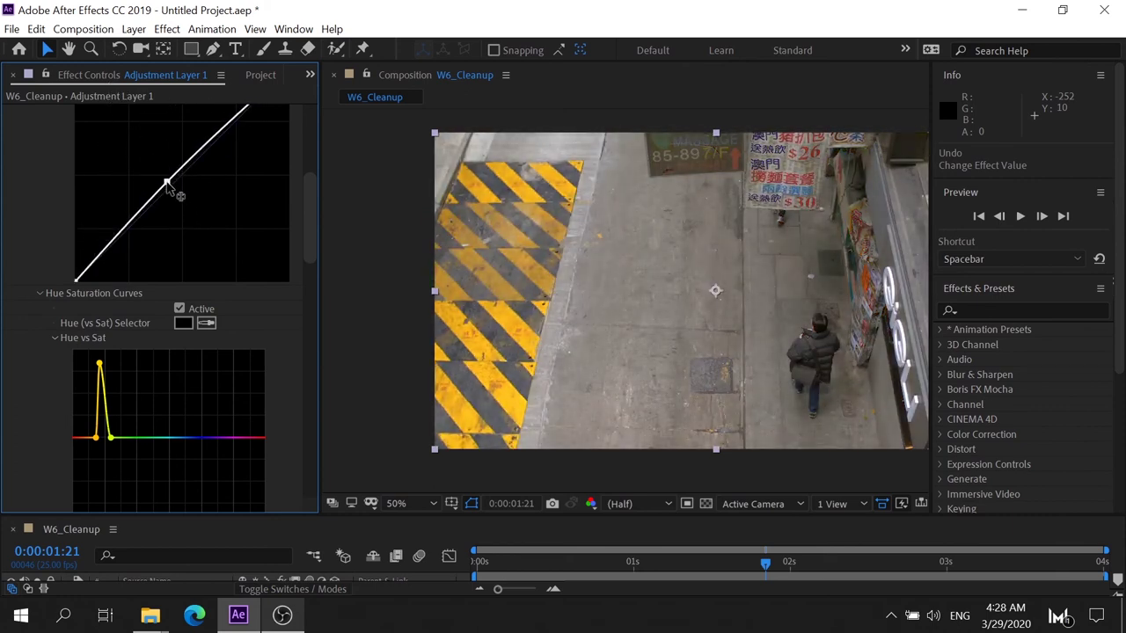
- Reset the Lumetri Color effect to its defaults
{"action": "scroll", "coordinate": [300, 255], "scroll_direction": "down", "scroll_amount": 5}
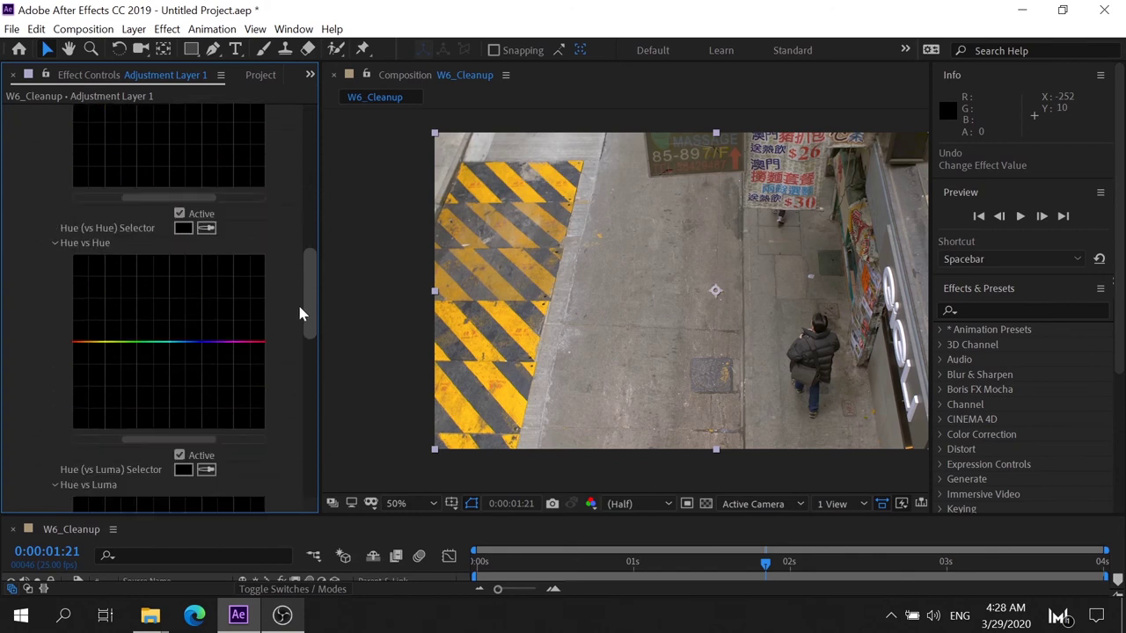
{"action": "scroll", "coordinate": [300, 308], "scroll_direction": "up", "scroll_amount": 5}
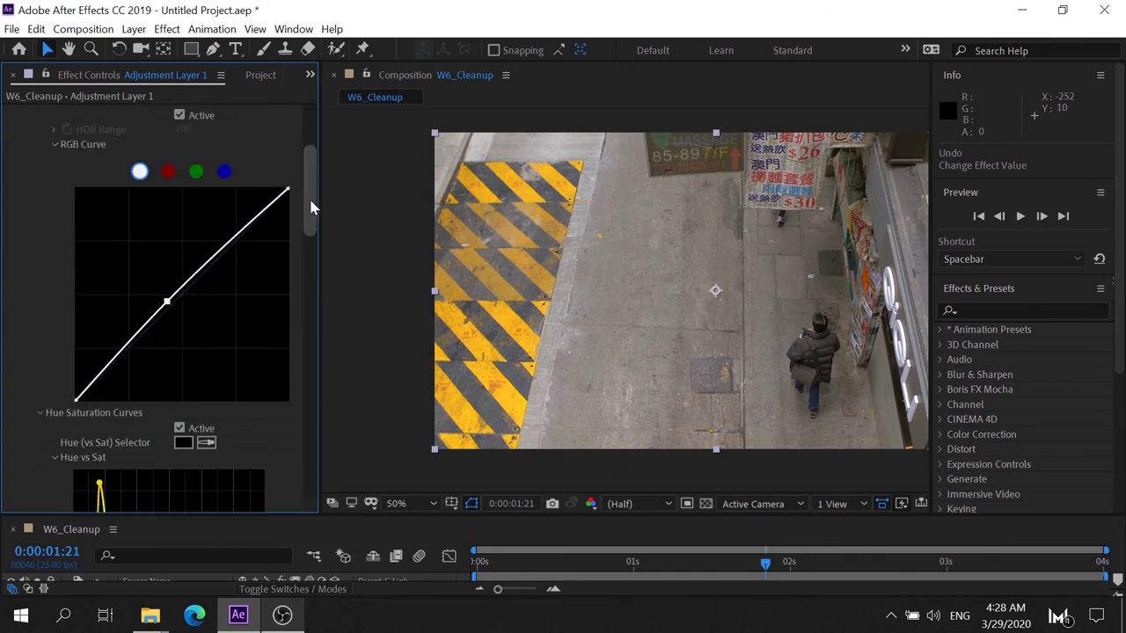
{"action": "scroll", "coordinate": [309, 250], "scroll_direction": "down", "scroll_amount": 3}
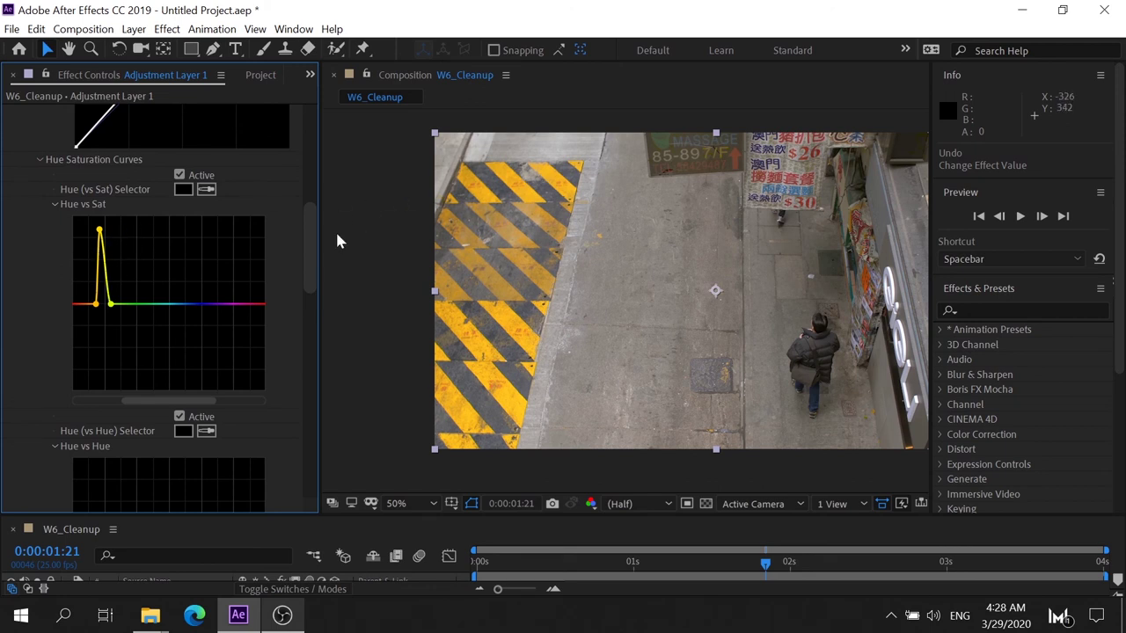
{"action": "scroll", "coordinate": [316, 258], "scroll_direction": "down", "scroll_amount": 1}
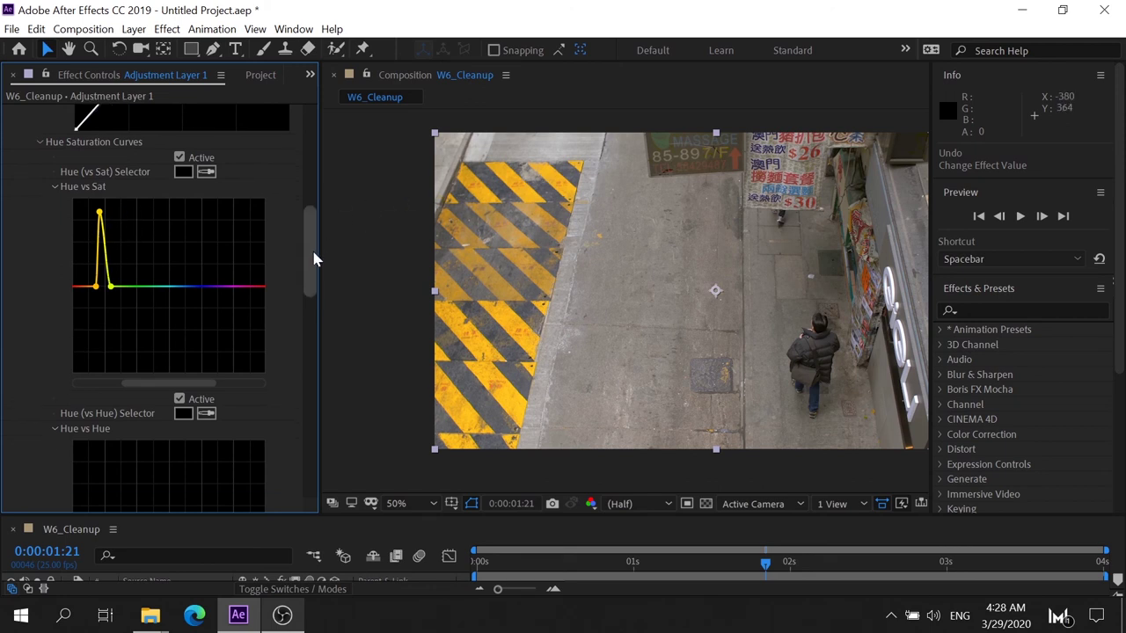
{"action": "scroll", "coordinate": [314, 259], "scroll_direction": "up", "scroll_amount": 5}
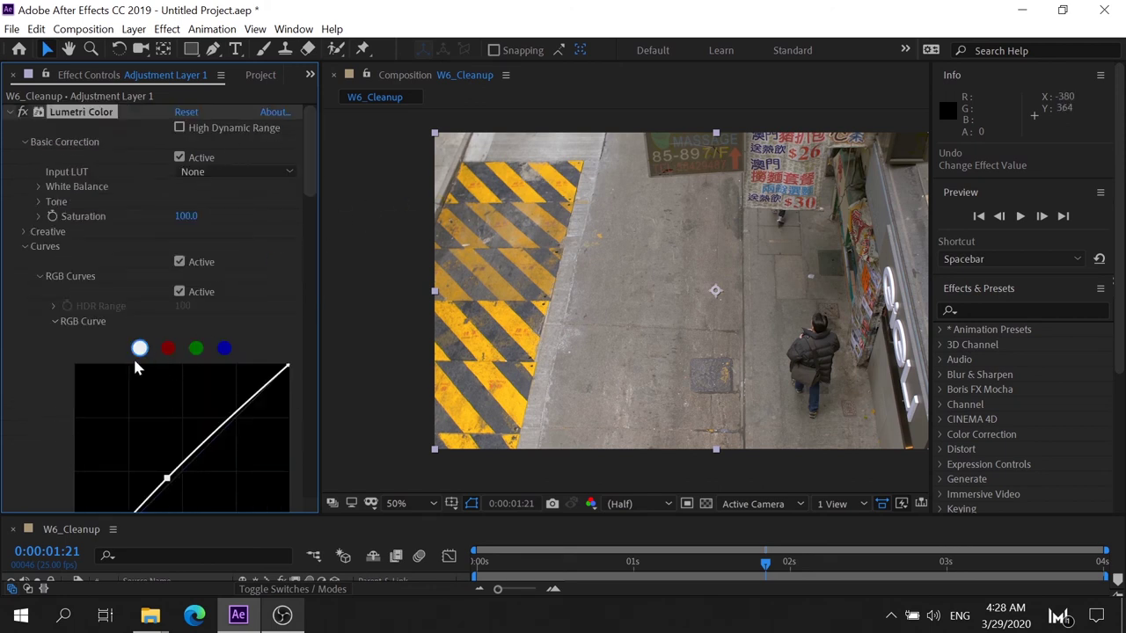
{"action": "left_click", "coordinate": [185, 113]}
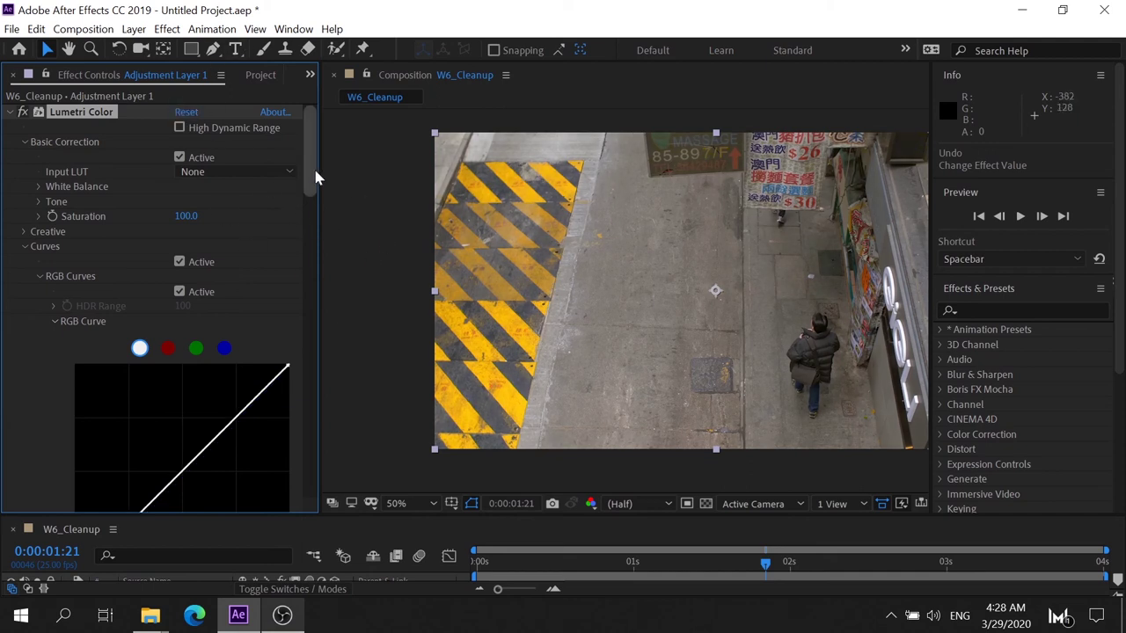
- Collapse the Curves group so Color Wheels, HSL Secondary and Vignette are listed
{"action": "scroll", "coordinate": [315, 196], "scroll_direction": "down", "scroll_amount": 4}
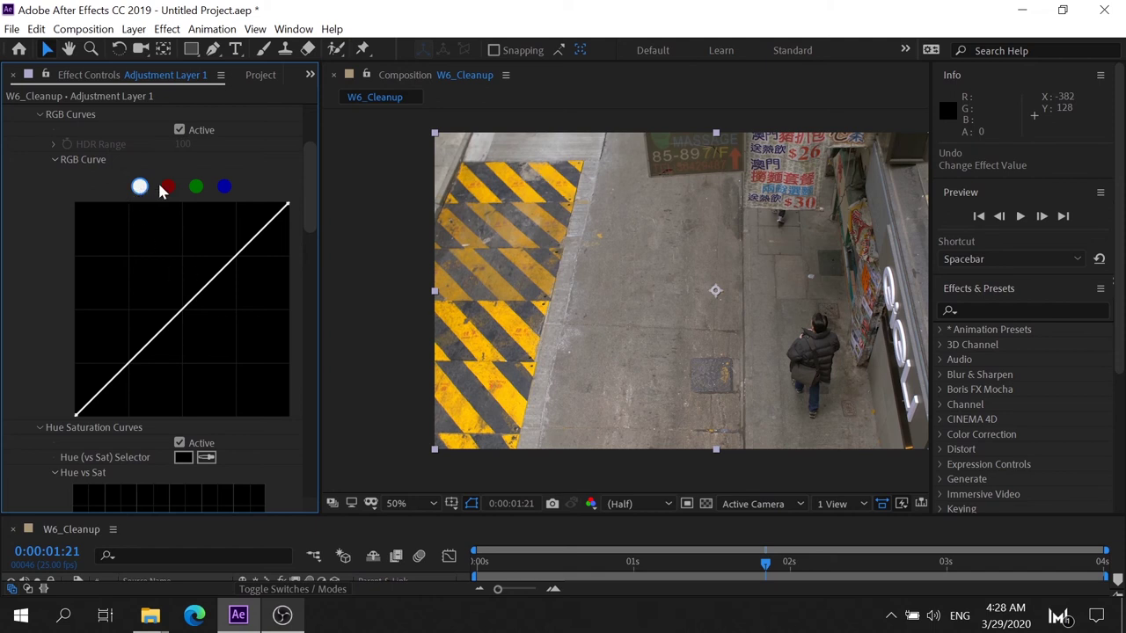
{"action": "mouse_move", "coordinate": [310, 211]}
{"action": "left_mouse_down"}
{"action": "mouse_move", "coordinate": [353, 420]}
{"action": "mouse_move", "coordinate": [321, 161]}
{"action": "left_mouse_up"}
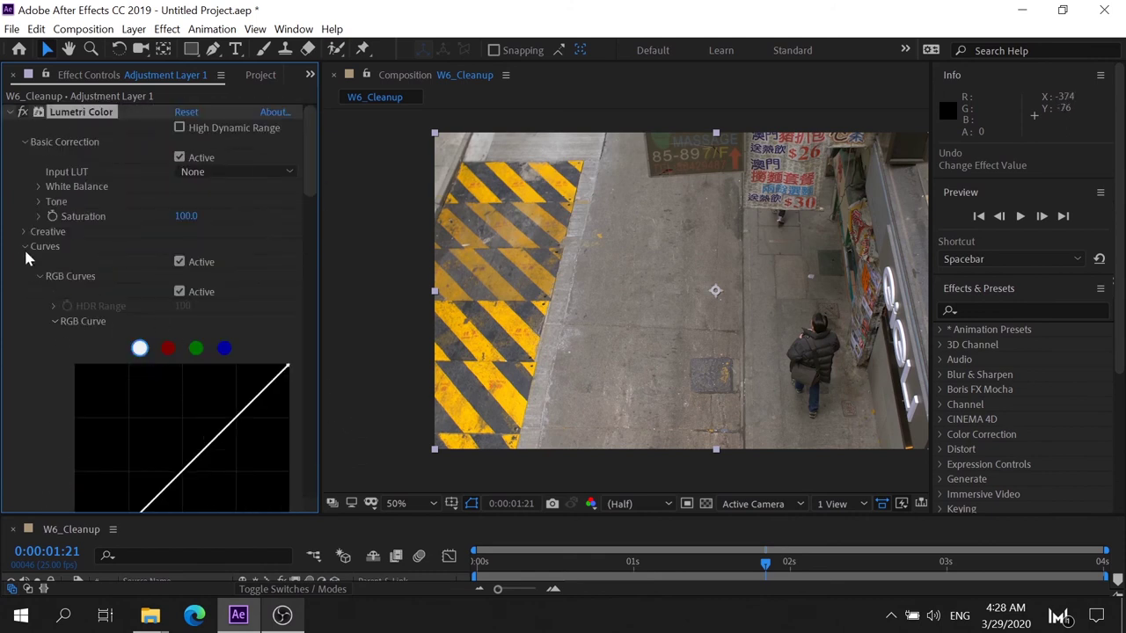
{"action": "left_click", "coordinate": [25, 246]}
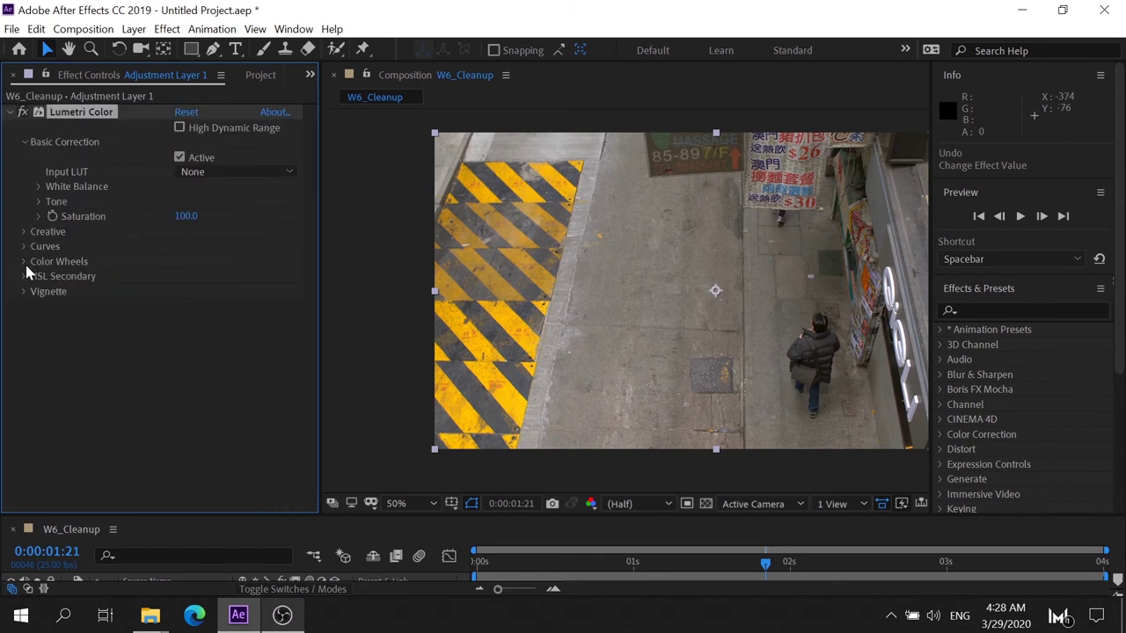
- Expand Lumetri's Color Wheels and fit the whole composition in the viewer
{"action": "left_click", "coordinate": [25, 263]}
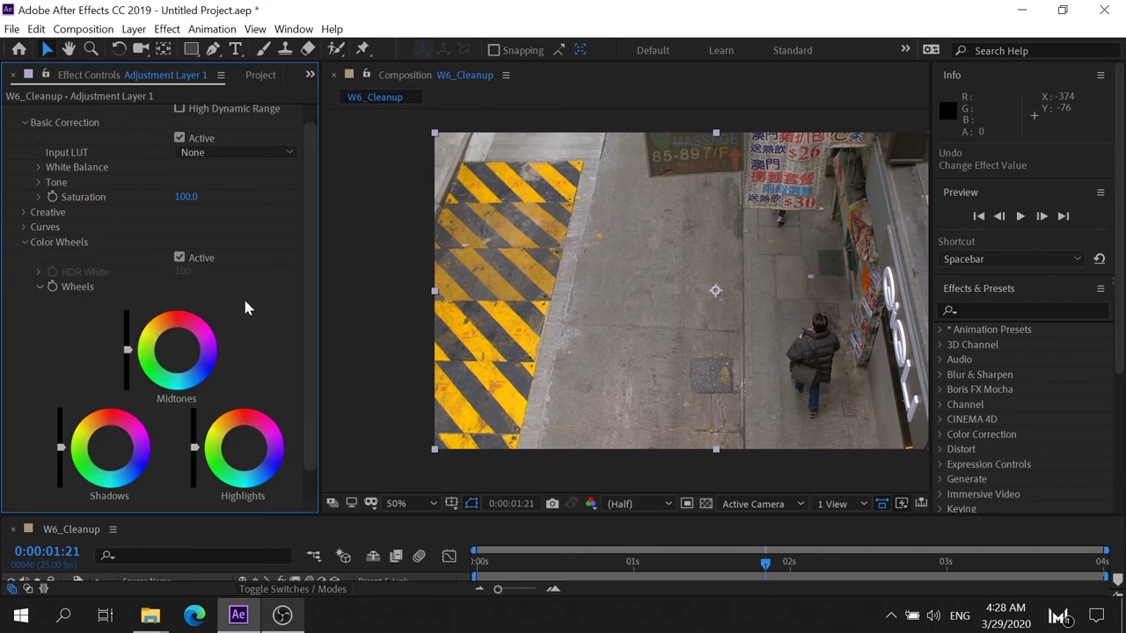
{"action": "scroll", "coordinate": [307, 299], "scroll_direction": "down", "scroll_amount": 1}
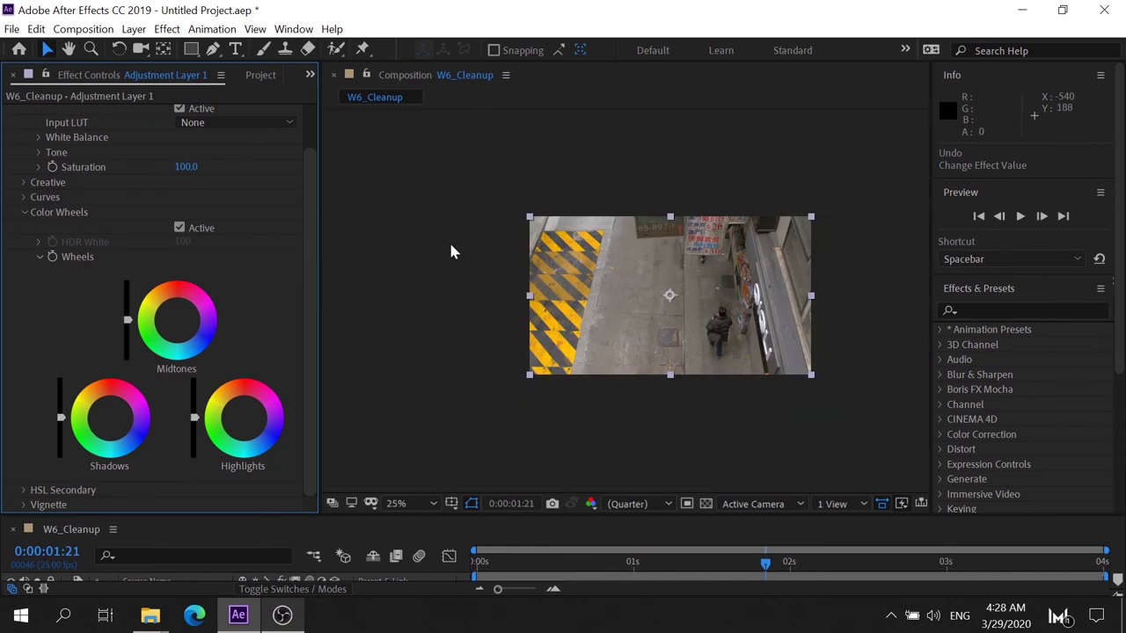
{"action": "scroll", "coordinate": [450, 243], "scroll_direction": "up", "scroll_amount": 1}
{"action": "scroll", "coordinate": [450, 243], "scroll_direction": "down", "scroll_amount": 3}
{"action": "left_click", "coordinate": [418, 506]}
{"action": "left_click", "coordinate": [444, 212]}
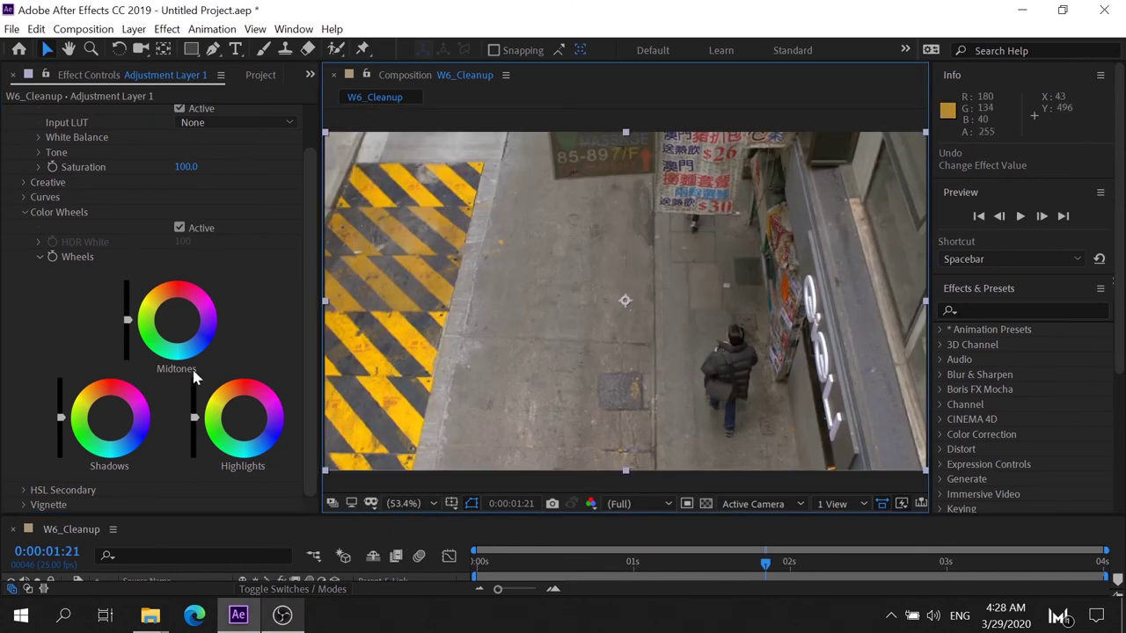
- Tint the shadows slightly blue, warm the highlights and cool the midtones
{"action": "left_click_drag", "start_coordinate": [111, 421], "coordinate": [130, 447]}
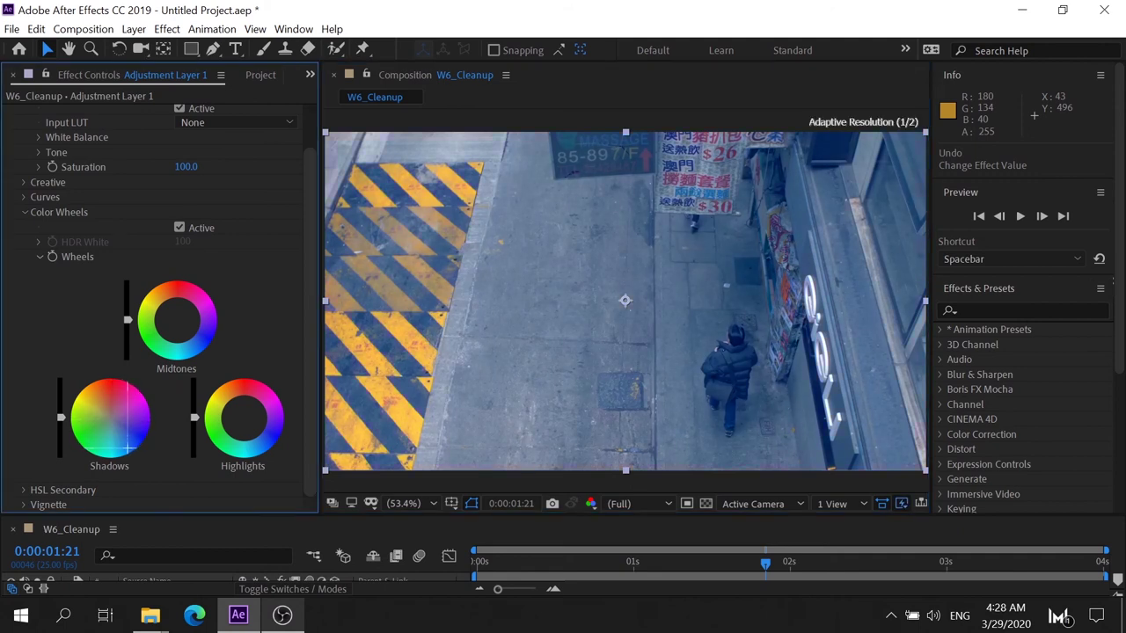
{"action": "mouse_move", "coordinate": [130, 447]}
{"action": "left_mouse_down"}
{"action": "mouse_move", "coordinate": [114, 434]}
{"action": "mouse_move", "coordinate": [123, 444]}
{"action": "left_mouse_up"}
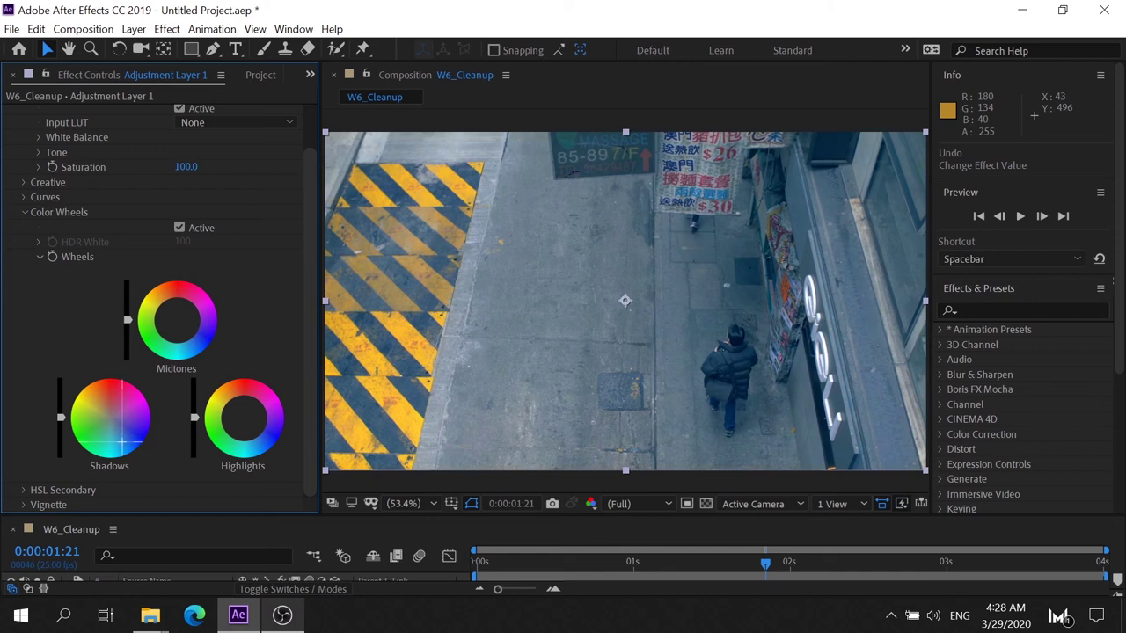
{"action": "left_click_drag", "start_coordinate": [123, 444], "coordinate": [119, 438]}
{"action": "left_click_drag", "start_coordinate": [241, 423], "coordinate": [230, 390]}
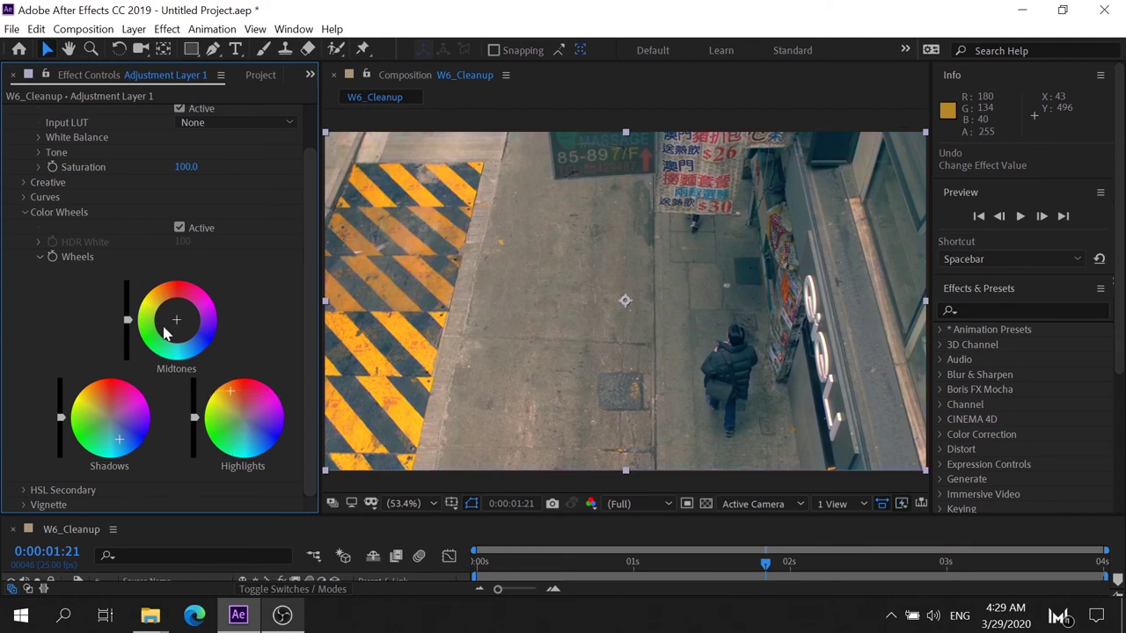
{"action": "left_click_drag", "start_coordinate": [181, 324], "coordinate": [183, 327]}
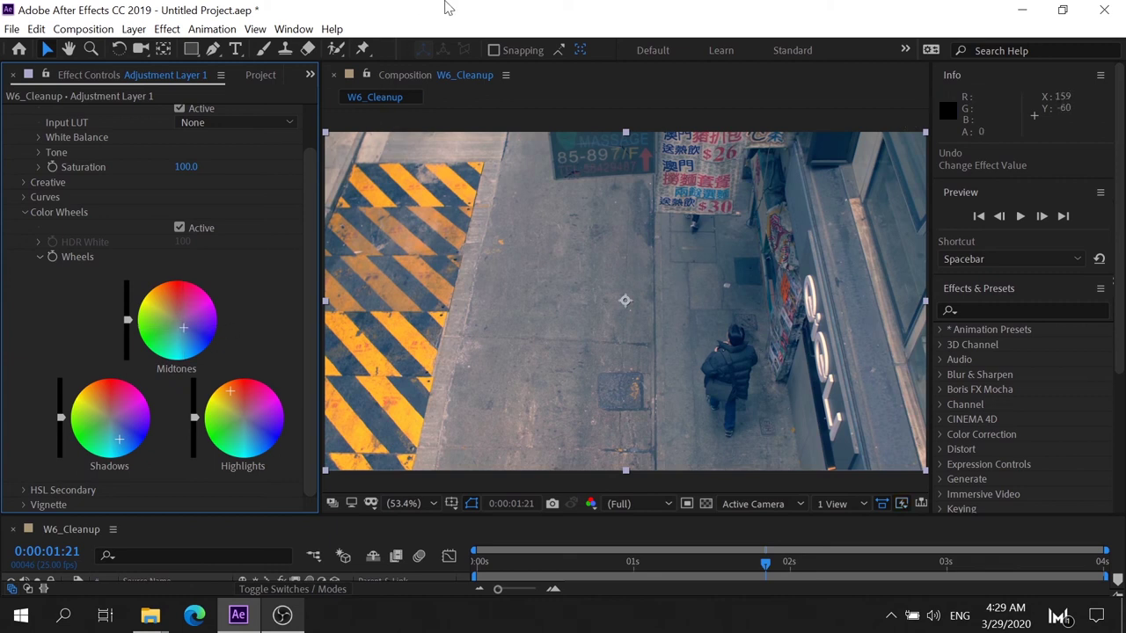
- Reset Lumetri Color so the footage returns to its original colours
{"action": "scroll", "coordinate": [75, 179], "scroll_direction": "up", "scroll_amount": 2}
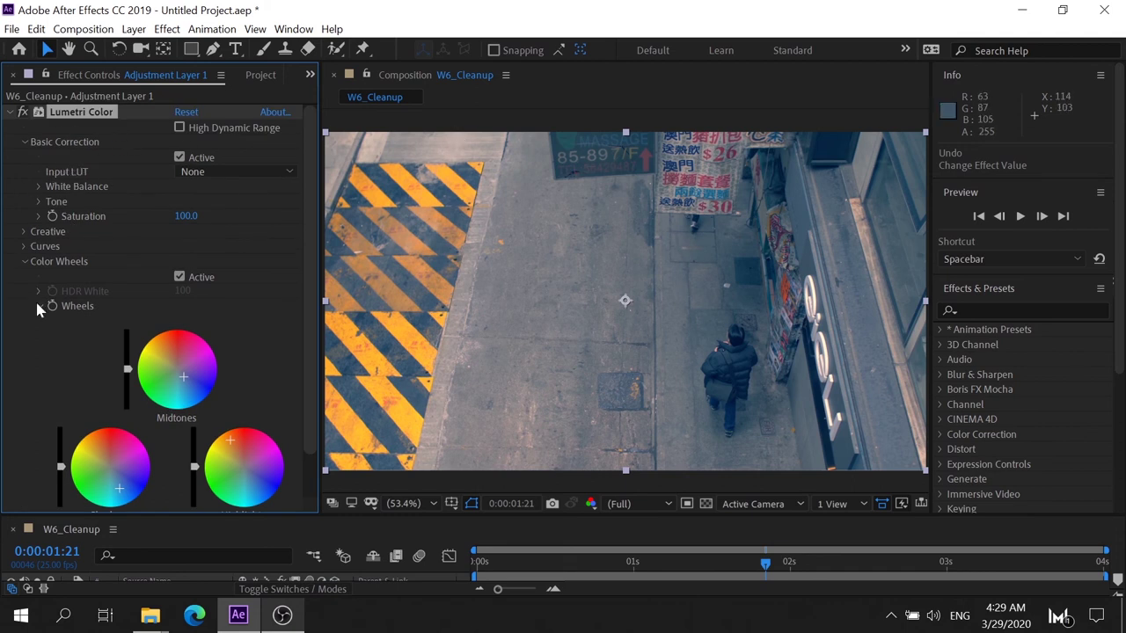
{"action": "scroll", "coordinate": [312, 343], "scroll_direction": "down", "scroll_amount": 2}
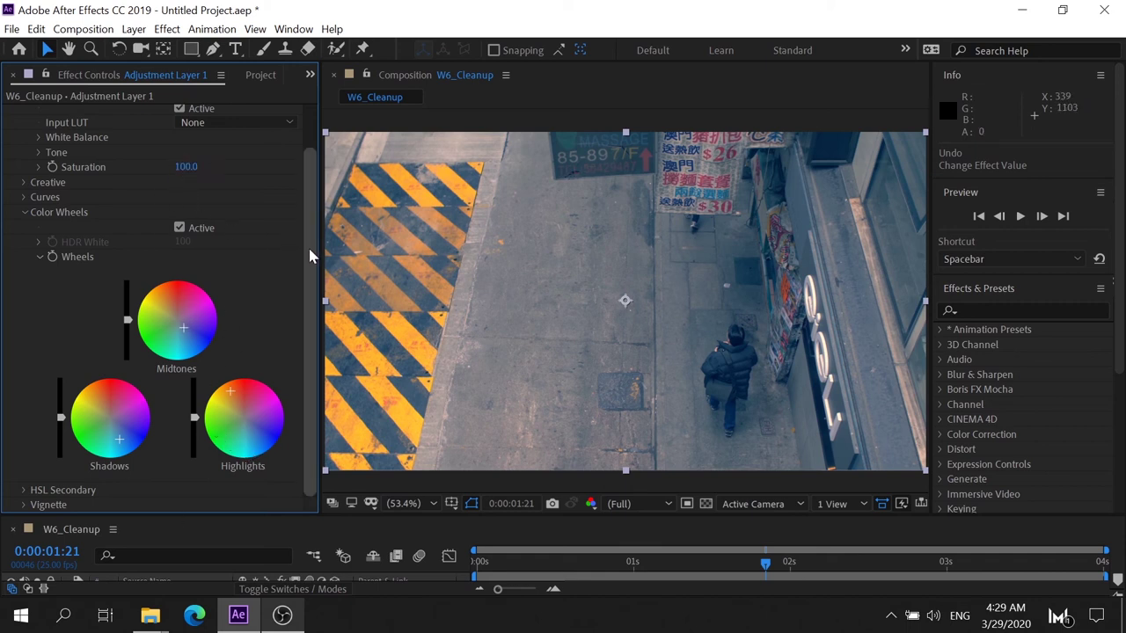
{"action": "scroll", "coordinate": [312, 252], "scroll_direction": "up", "scroll_amount": 2}
{"action": "left_click", "coordinate": [185, 113]}
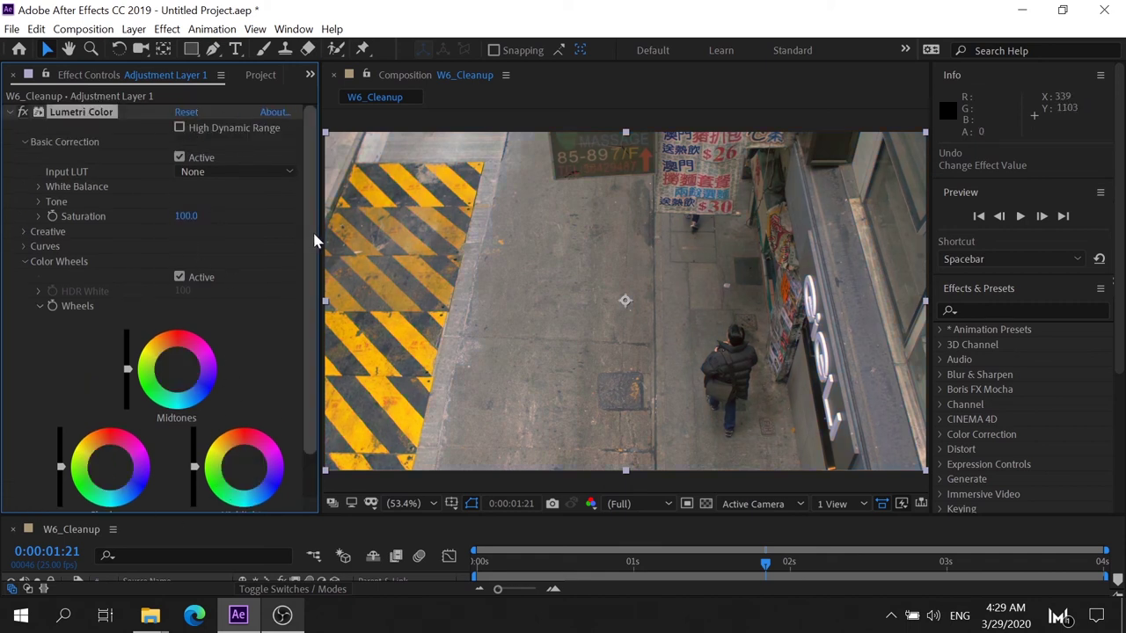
- Collapse Color Wheels and expand HSL Secondary with its Key colour controls
{"action": "scroll", "coordinate": [313, 299], "scroll_direction": "down", "scroll_amount": 2}
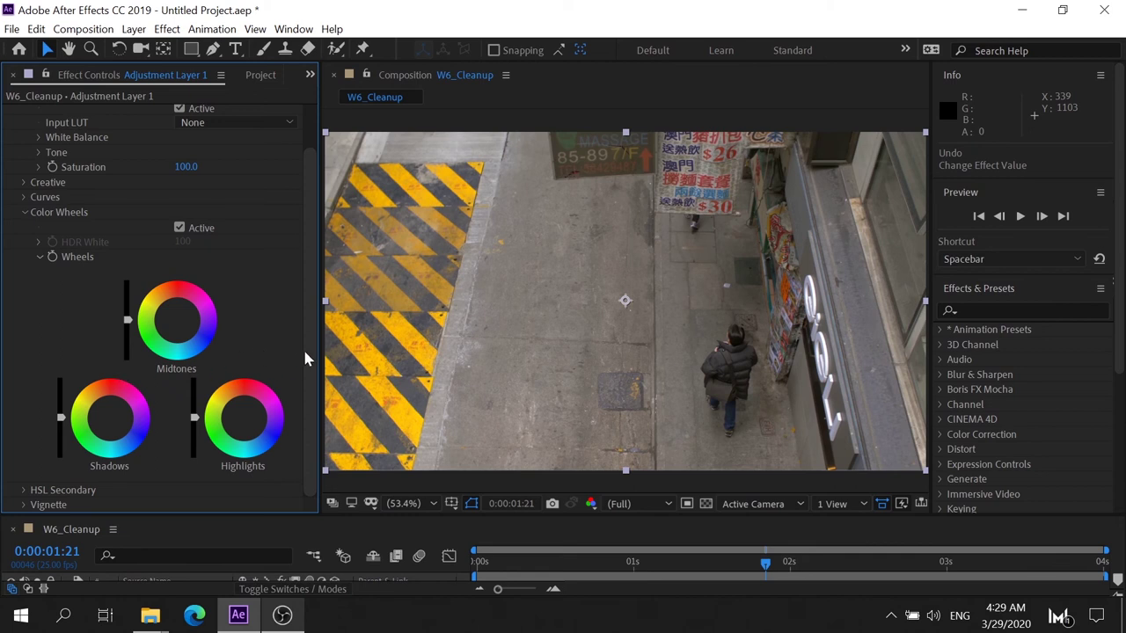
{"action": "left_click", "coordinate": [25, 212]}
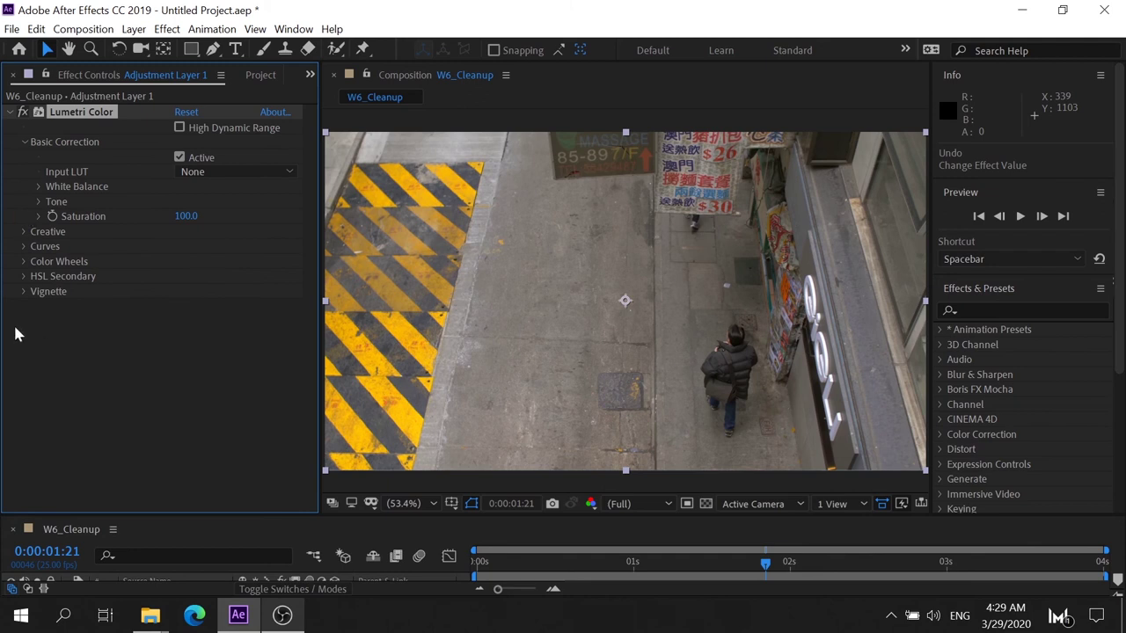
{"action": "left_click", "coordinate": [24, 278]}
{"action": "left_click", "coordinate": [39, 307]}
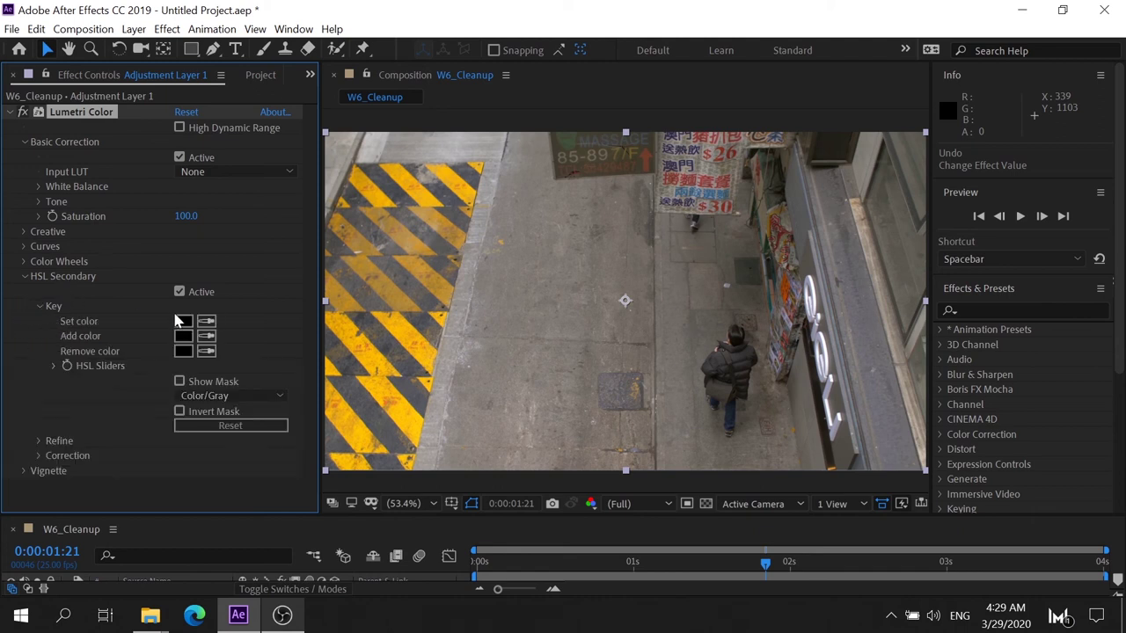
- Sample the yellow road stripe with the Set color eyedropper as the key colour
{"action": "left_click", "coordinate": [206, 321]}
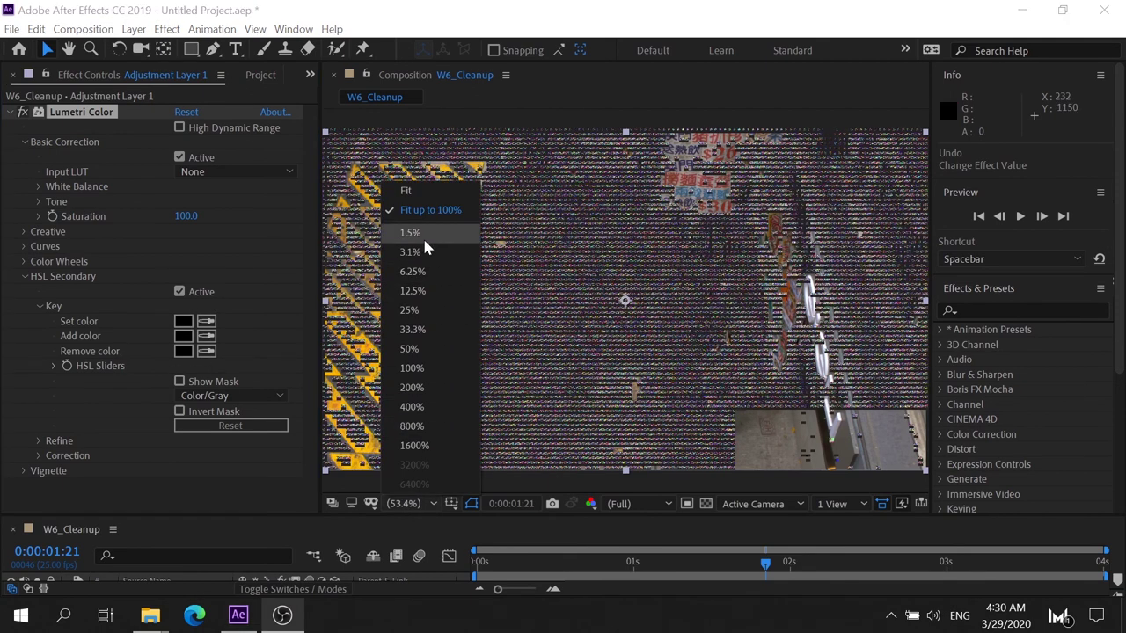
{"action": "left_click", "coordinate": [426, 210]}
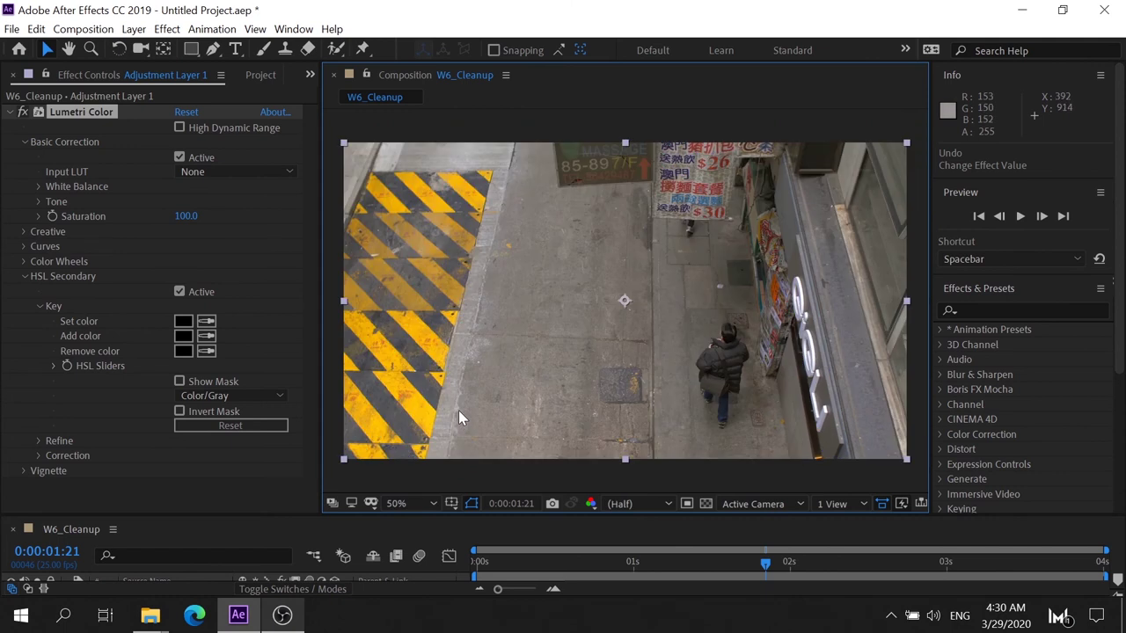
{"action": "key", "text": "slash"}
{"action": "left_click", "coordinate": [407, 507]}
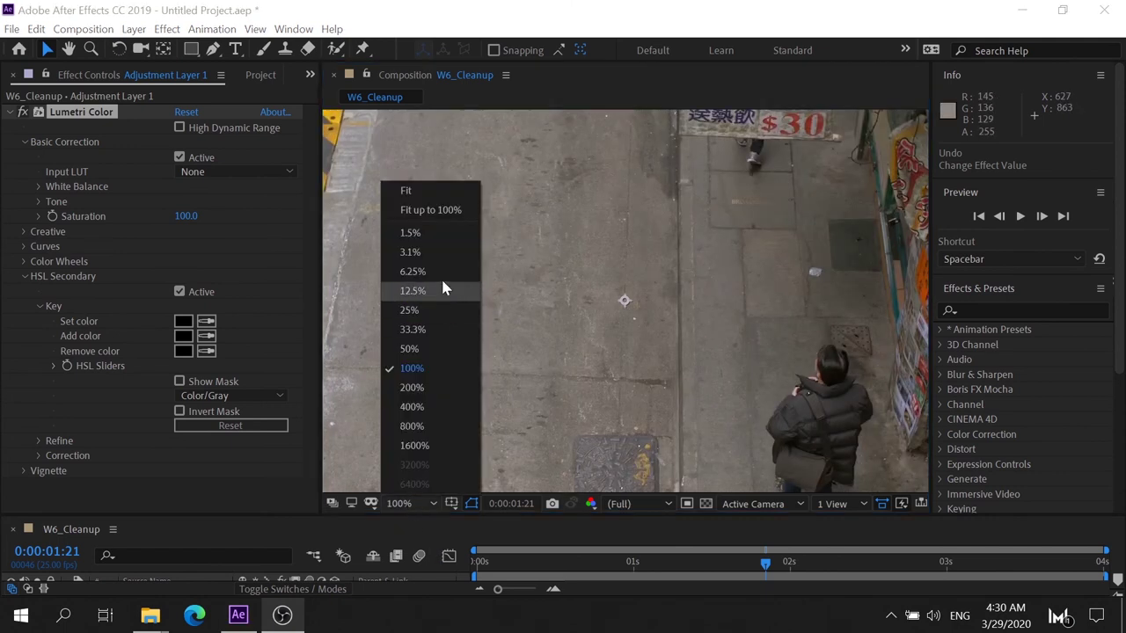
{"action": "left_click", "coordinate": [442, 211]}
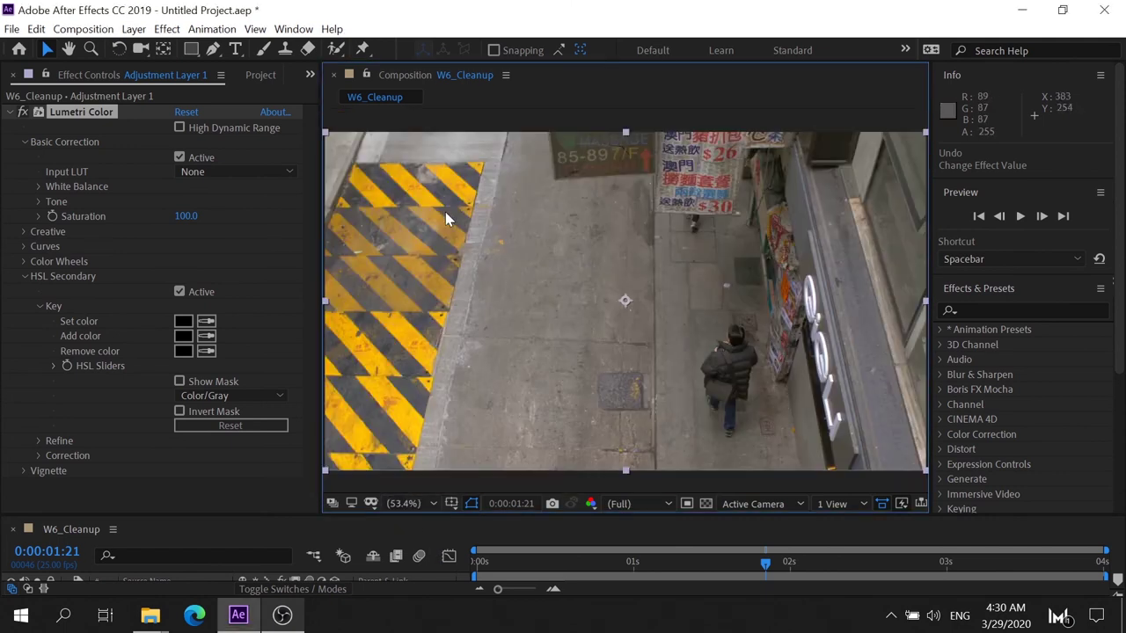
{"action": "left_click", "coordinate": [204, 326]}
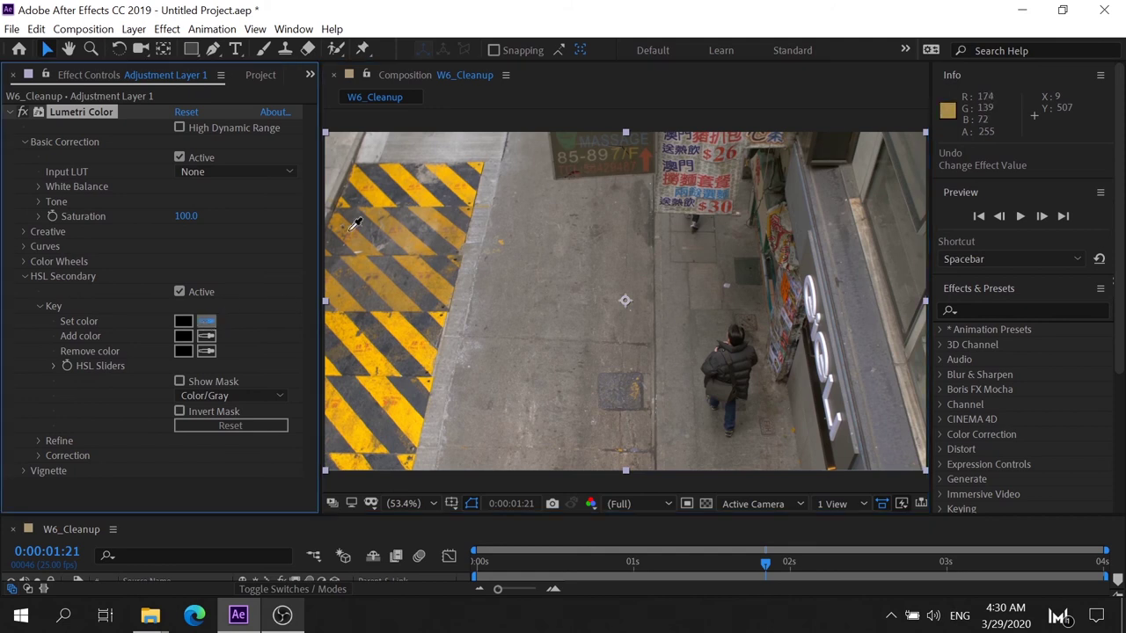
{"action": "left_click", "coordinate": [429, 200]}
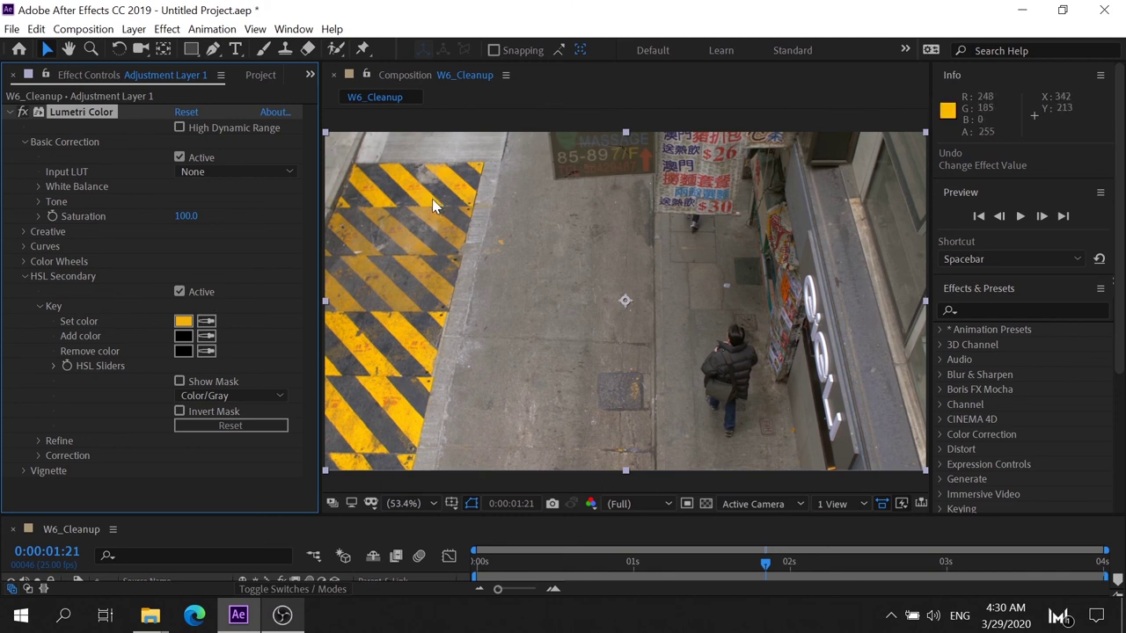
{"action": "left_click", "coordinate": [206, 321]}
{"action": "left_click", "coordinate": [426, 199]}
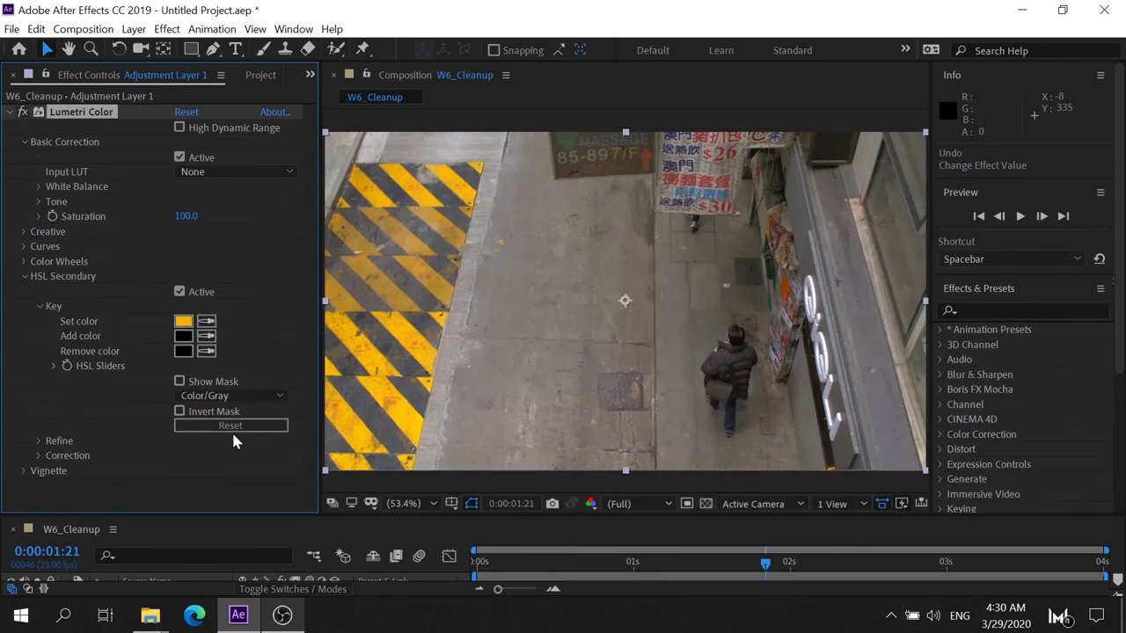
- Preview the key mask, magnify the stripes and add two more stripe samples
{"action": "left_click", "coordinate": [179, 382]}
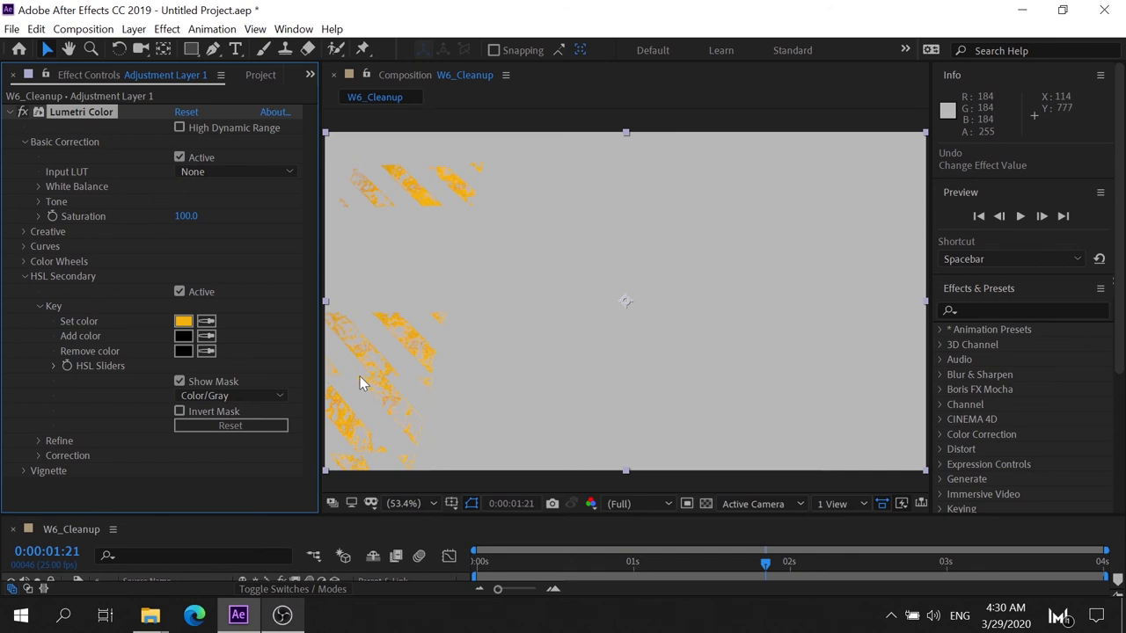
{"action": "scroll", "coordinate": [360, 376], "scroll_direction": "up", "scroll_amount": 4}
{"action": "left_click_drag", "start_coordinate": [857, 201], "coordinate": [698, 297]}
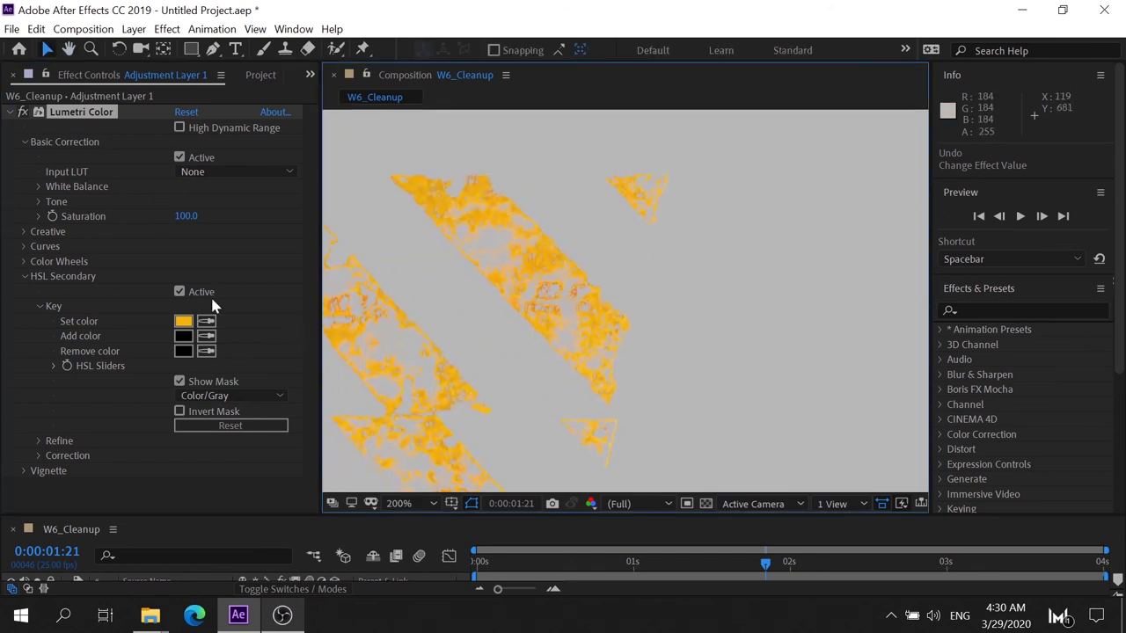
{"action": "left_click", "coordinate": [208, 339]}
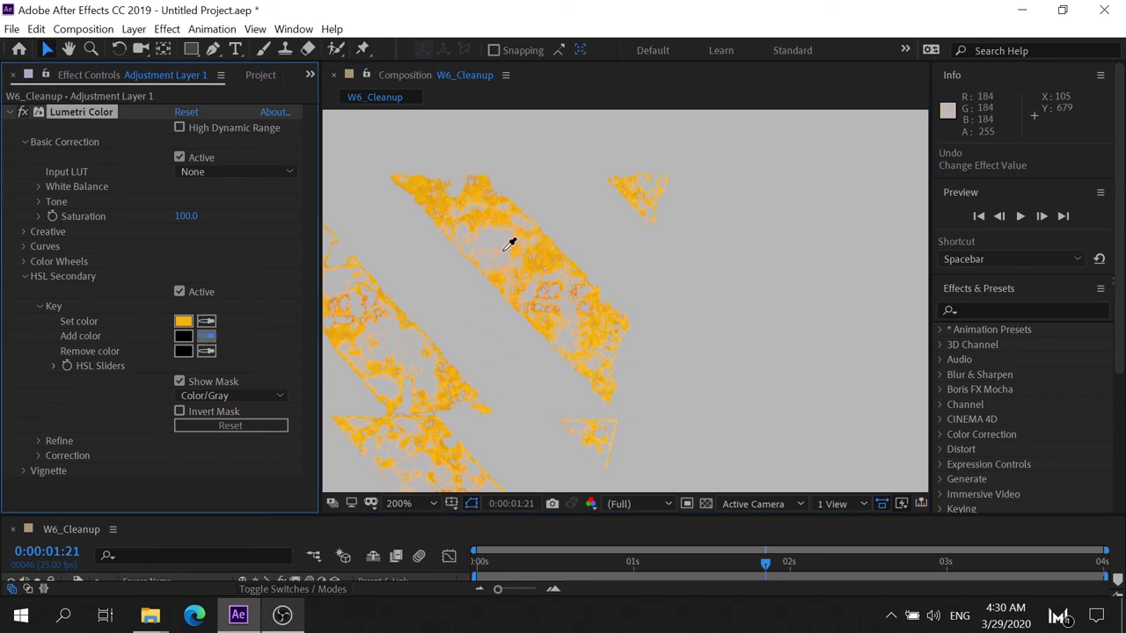
{"action": "left_click", "coordinate": [501, 247]}
{"action": "left_click", "coordinate": [207, 336]}
{"action": "left_click", "coordinate": [492, 243]}
{"action": "left_click", "coordinate": [179, 381]}
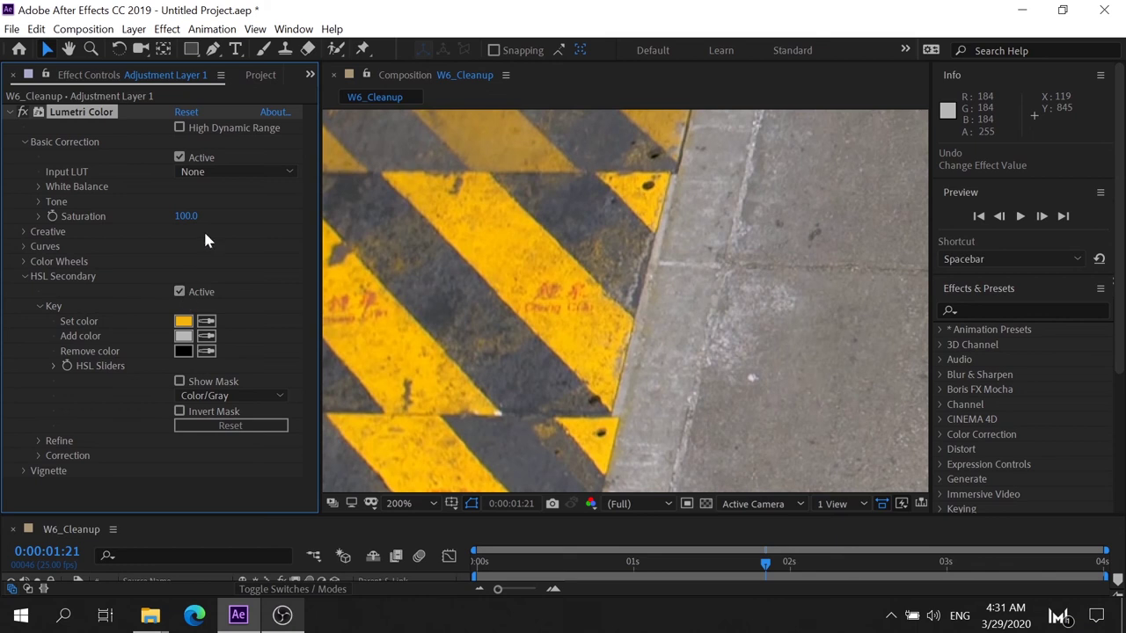
- After a Lumetri reset, key the stripe yellow with Set and Add color and show the mask
{"action": "left_click", "coordinate": [186, 112]}
{"action": "left_click", "coordinate": [209, 320]}
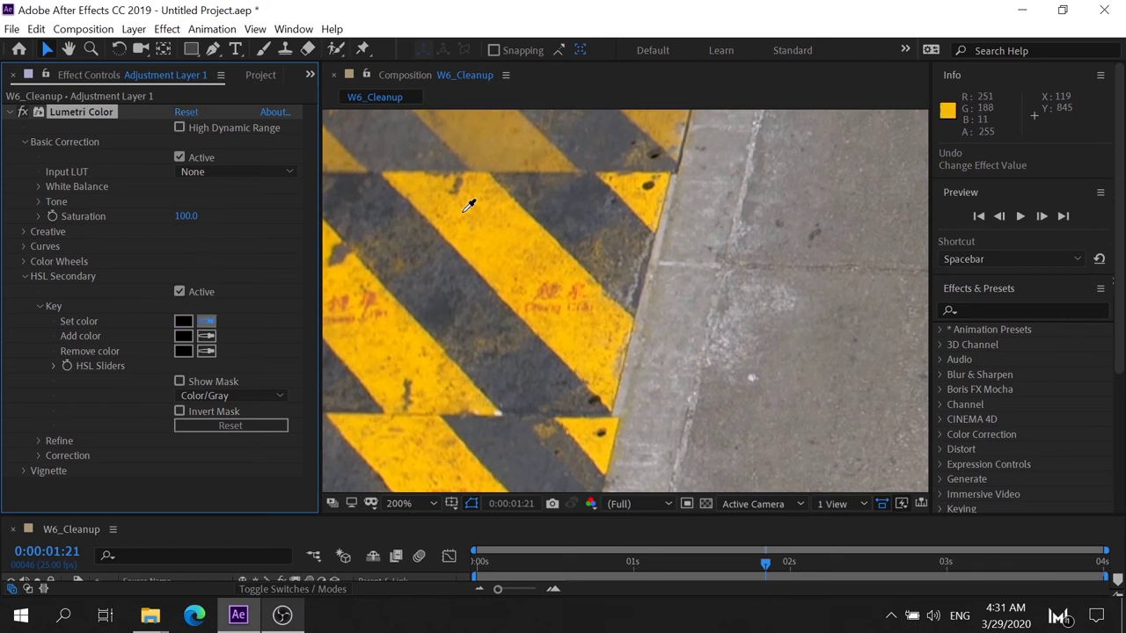
{"action": "left_click", "coordinate": [489, 240]}
{"action": "left_click", "coordinate": [207, 338]}
{"action": "left_click", "coordinate": [526, 258]}
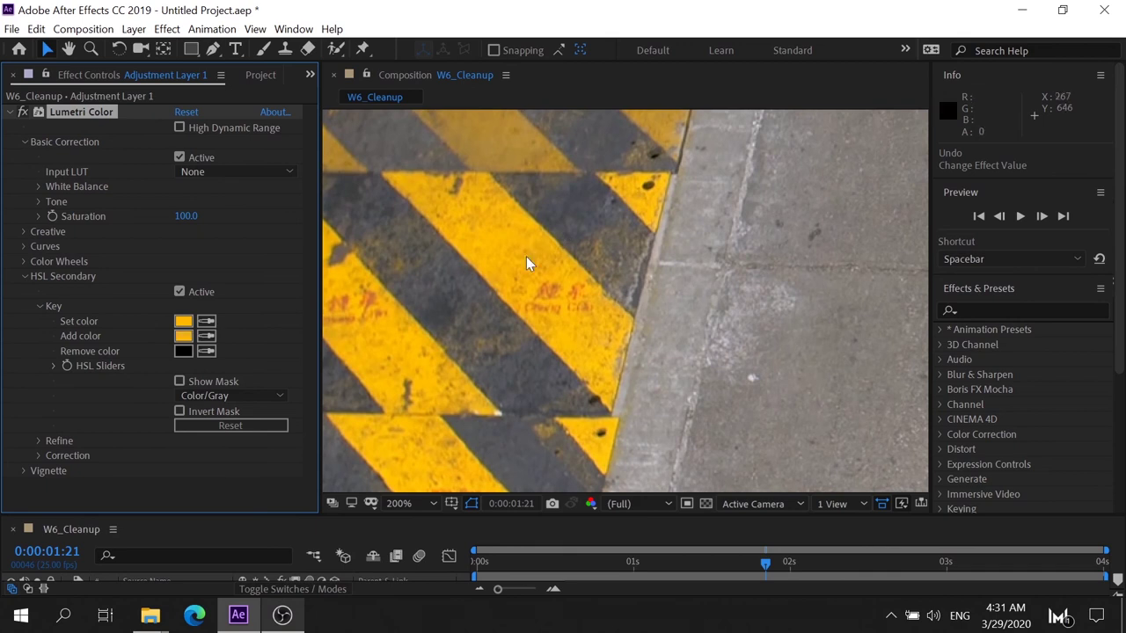
{"action": "left_click", "coordinate": [179, 382]}
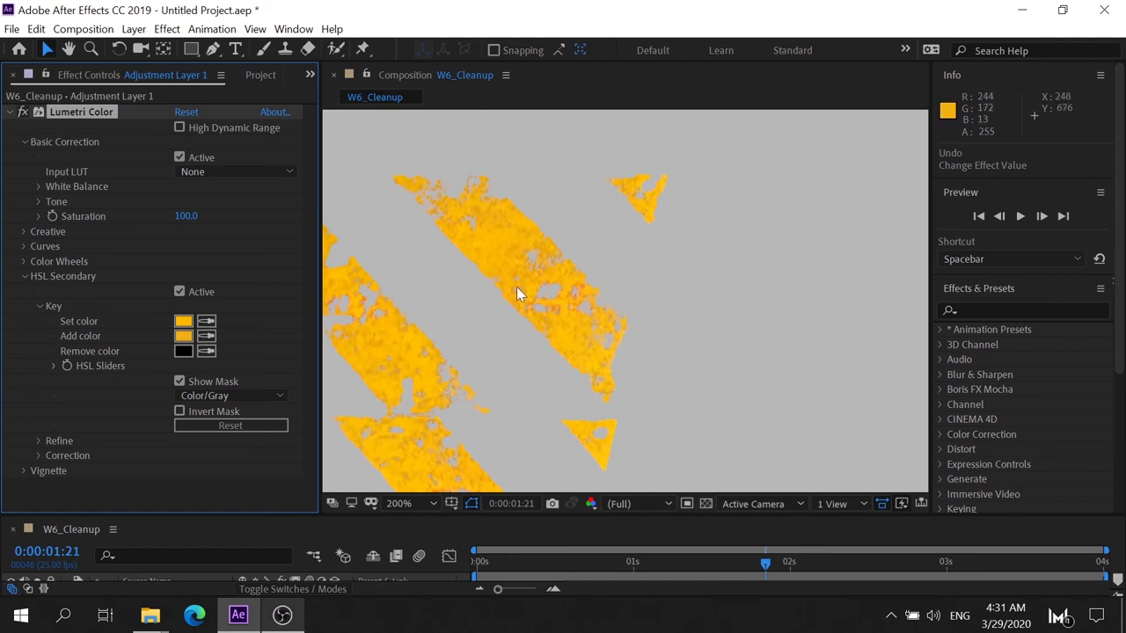
{"action": "left_click", "coordinate": [209, 337]}
- Open HSL Sliders and widen the key's lightness range to catch more stripe
{"action": "left_click", "coordinate": [54, 366]}
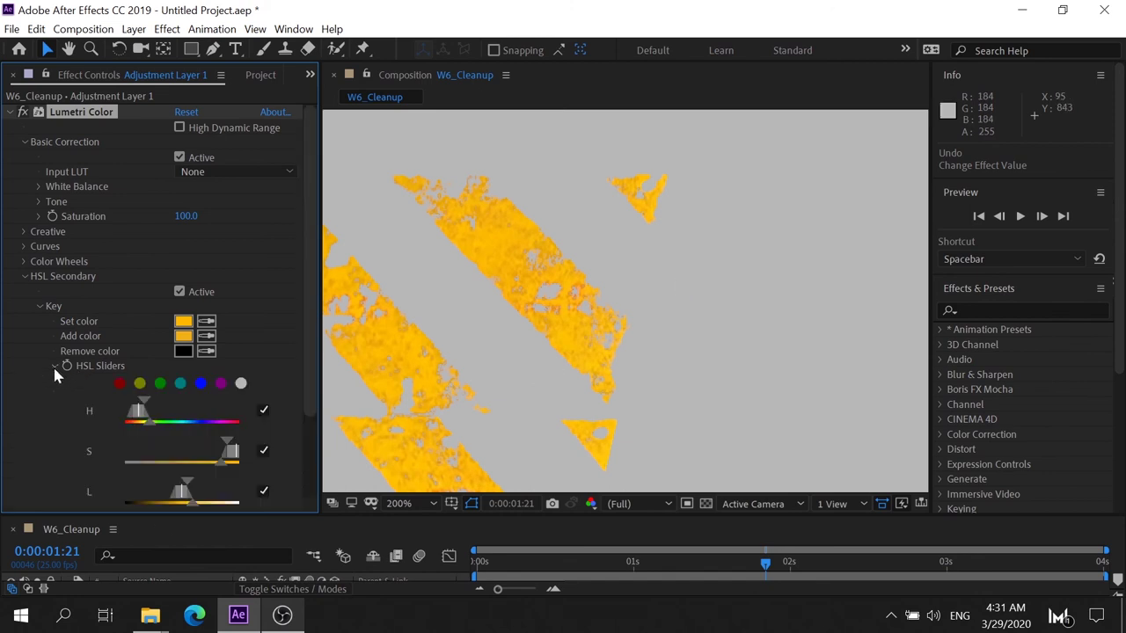
{"action": "left_click", "coordinate": [53, 366]}
{"action": "left_click", "coordinate": [54, 366]}
{"action": "left_click_drag", "start_coordinate": [312, 381], "coordinate": [302, 463]}
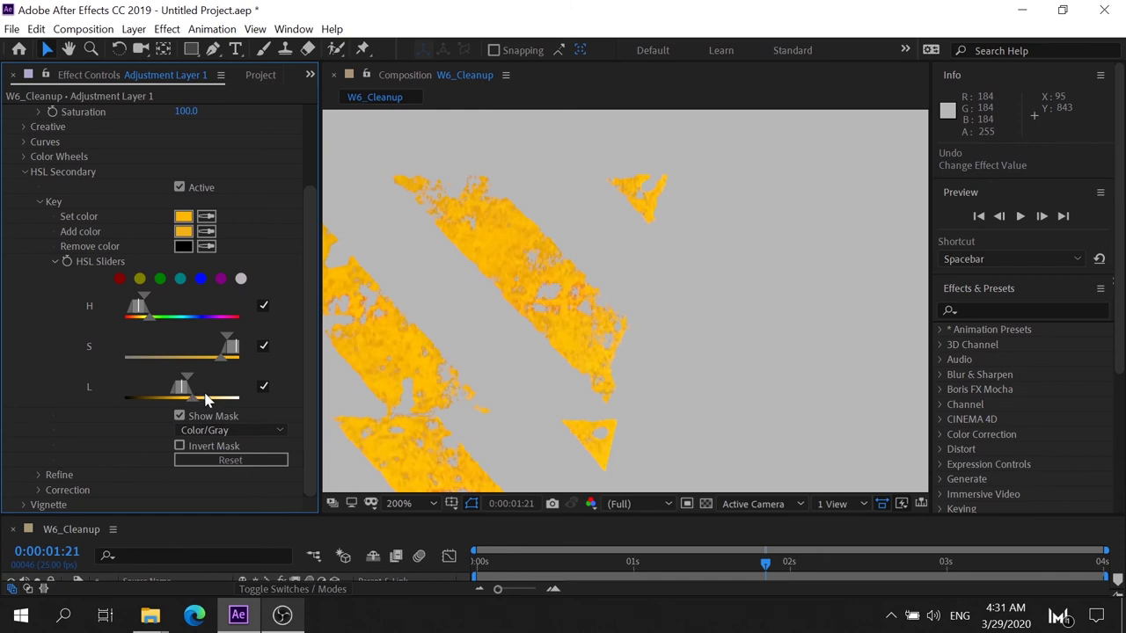
{"action": "left_click_drag", "start_coordinate": [195, 398], "coordinate": [188, 403]}
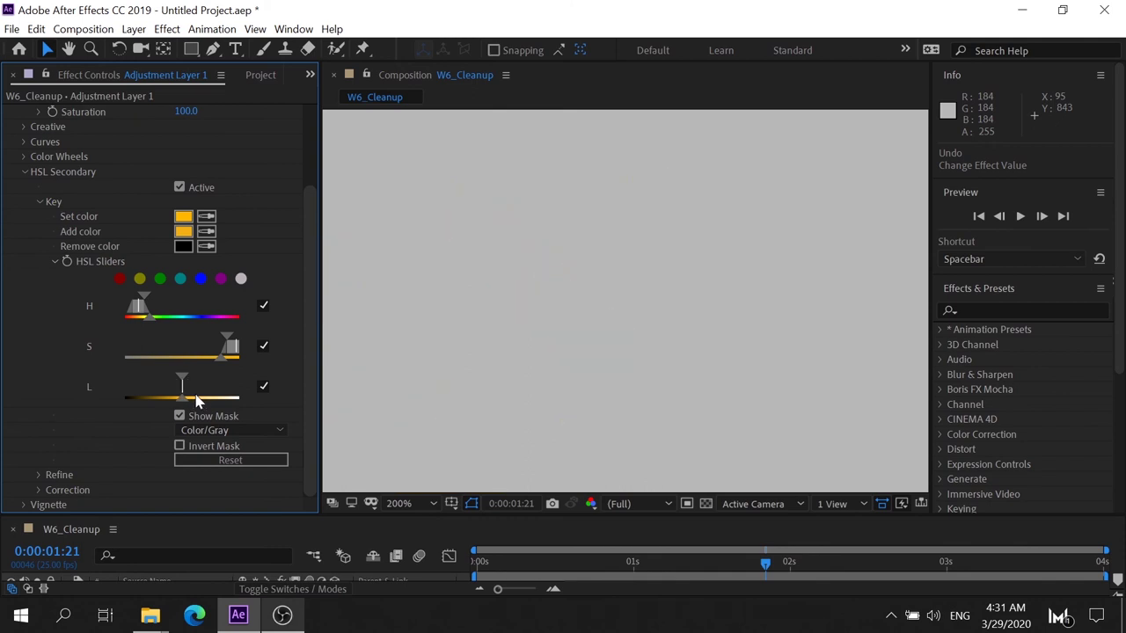
{"action": "key", "text": "ctrl+z"}
{"action": "key", "text": "ctrl+z"}
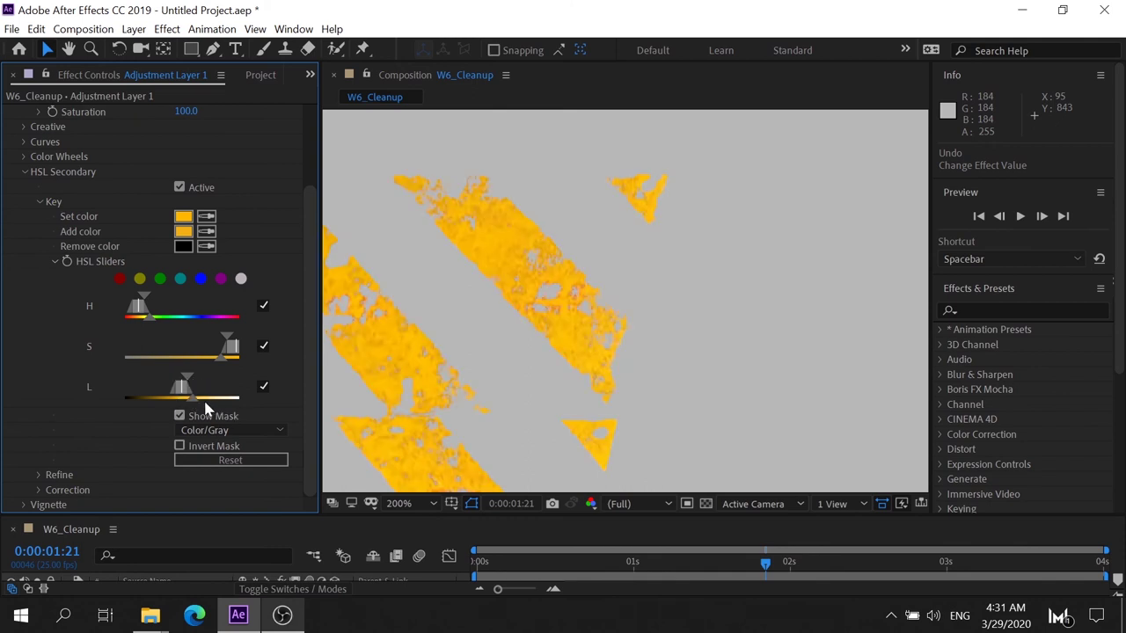
{"action": "mouse_move", "coordinate": [197, 406]}
{"action": "left_mouse_down"}
{"action": "mouse_move", "coordinate": [220, 405]}
{"action": "mouse_move", "coordinate": [188, 397]}
{"action": "left_mouse_up"}
{"action": "left_click_drag", "start_coordinate": [187, 380], "coordinate": [202, 380]}
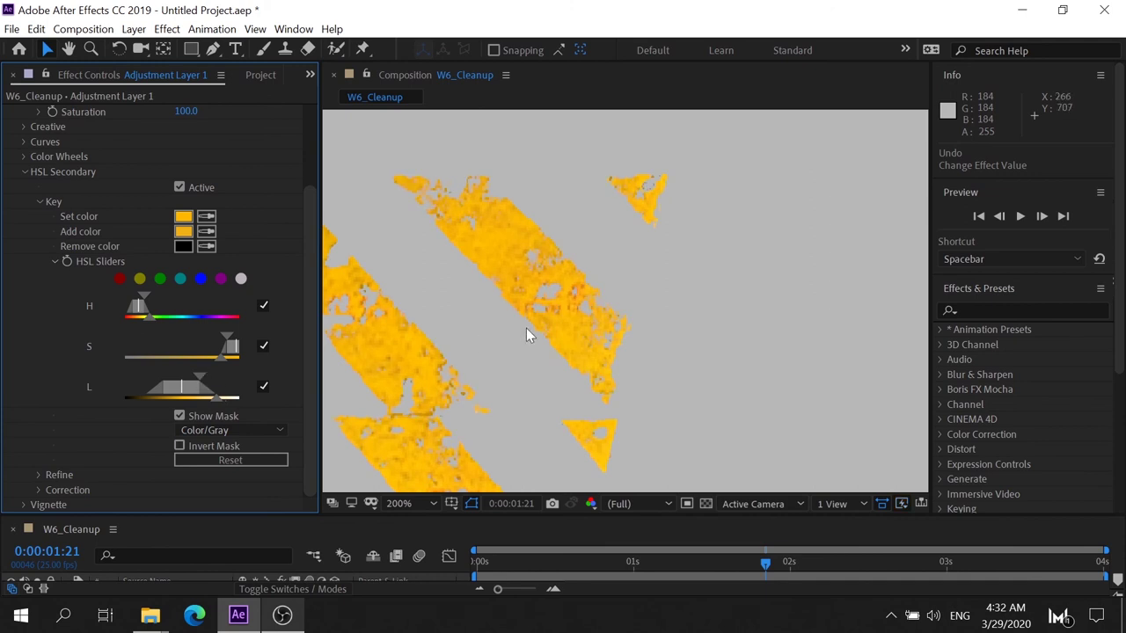
- Tune the key's saturation range so faint non-stripe areas drop out of the mask
{"action": "scroll", "coordinate": [526, 335], "scroll_direction": "down", "scroll_amount": 4}
{"action": "scroll", "coordinate": [526, 334], "scroll_direction": "up", "scroll_amount": 2}
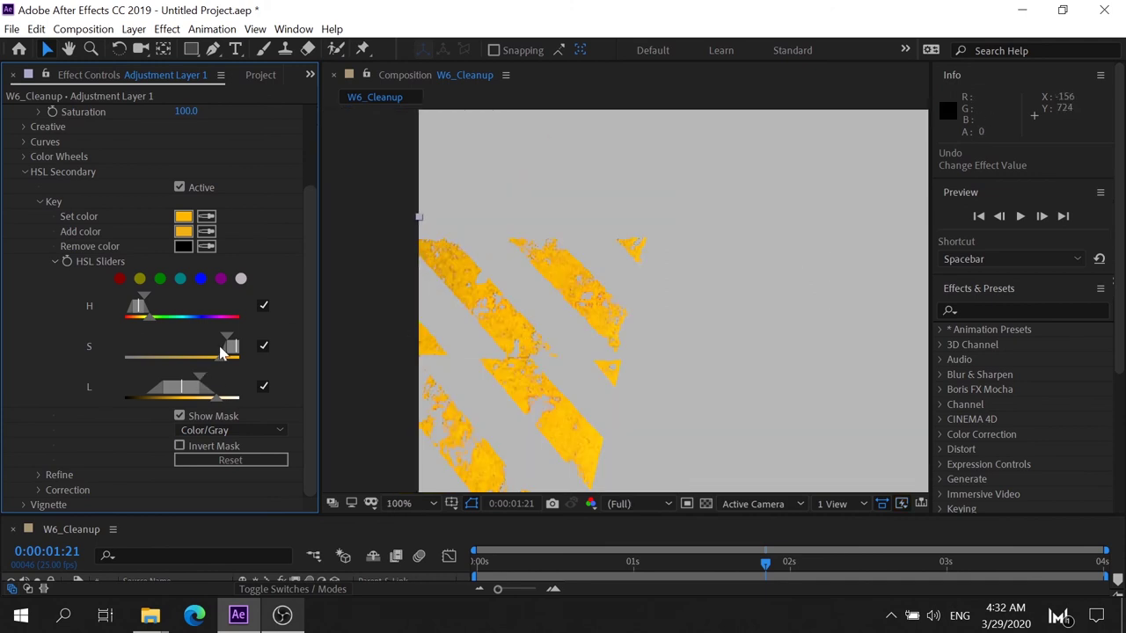
{"action": "scroll", "coordinate": [220, 346], "scroll_direction": "up", "scroll_amount": 1}
{"action": "scroll", "coordinate": [221, 384], "scroll_direction": "up", "scroll_amount": 2}
{"action": "scroll", "coordinate": [223, 411], "scroll_direction": "down", "scroll_amount": 3}
{"action": "mouse_move", "coordinate": [222, 365]}
{"action": "left_mouse_down"}
{"action": "mouse_move", "coordinate": [195, 360]}
{"action": "mouse_move", "coordinate": [216, 365]}
{"action": "left_mouse_up"}
{"action": "mouse_move", "coordinate": [220, 335]}
{"action": "left_mouse_down"}
{"action": "mouse_move", "coordinate": [164, 333]}
{"action": "mouse_move", "coordinate": [181, 332]}
{"action": "mouse_move", "coordinate": [161, 364]}
{"action": "mouse_move", "coordinate": [131, 357]}
{"action": "mouse_move", "coordinate": [161, 359]}
{"action": "mouse_move", "coordinate": [171, 337]}
{"action": "mouse_move", "coordinate": [161, 338]}
{"action": "left_mouse_up"}
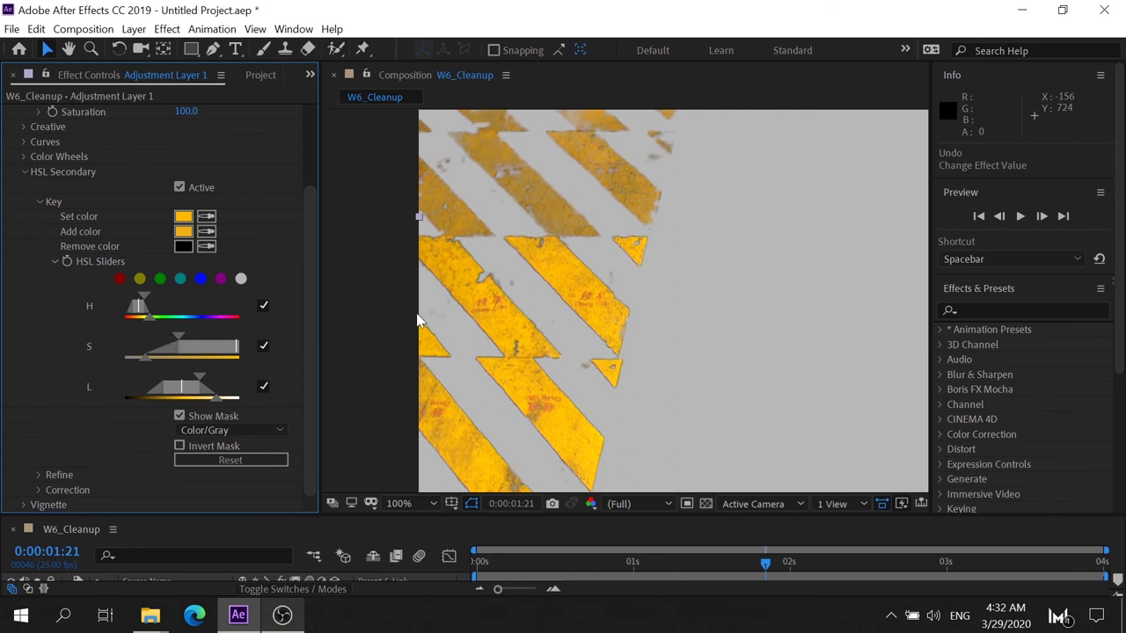
{"action": "scroll", "coordinate": [629, 346], "scroll_direction": "down", "scroll_amount": 2}
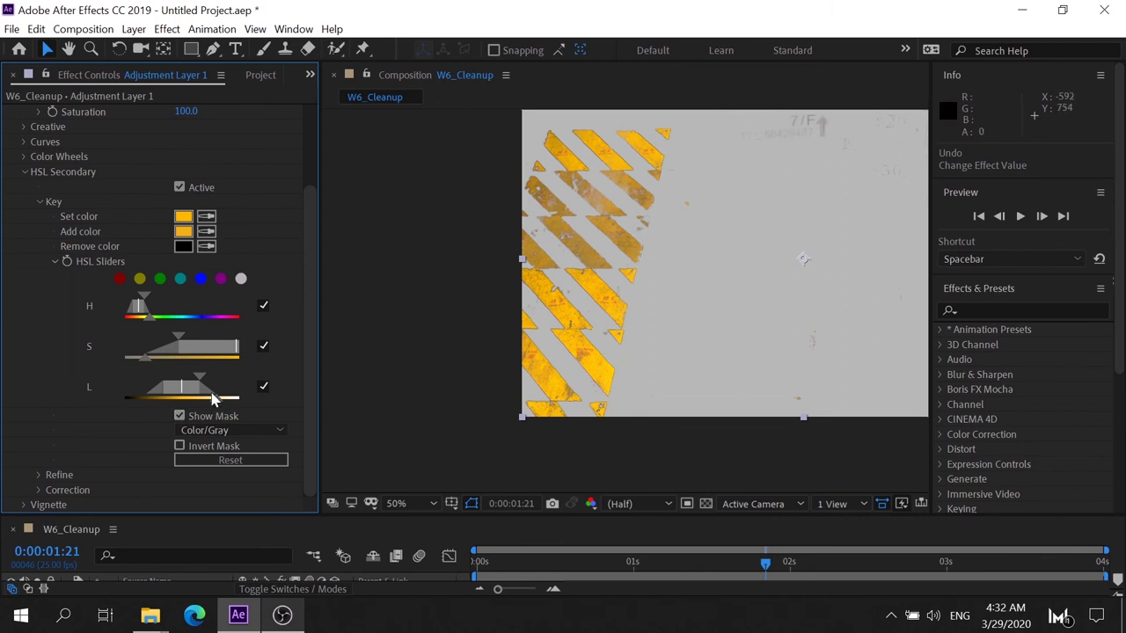
{"action": "mouse_move", "coordinate": [182, 341]}
{"action": "left_mouse_down"}
{"action": "mouse_move", "coordinate": [202, 341]}
{"action": "mouse_move", "coordinate": [178, 342]}
{"action": "left_mouse_up"}
{"action": "left_click_drag", "start_coordinate": [165, 341], "coordinate": [173, 341]}
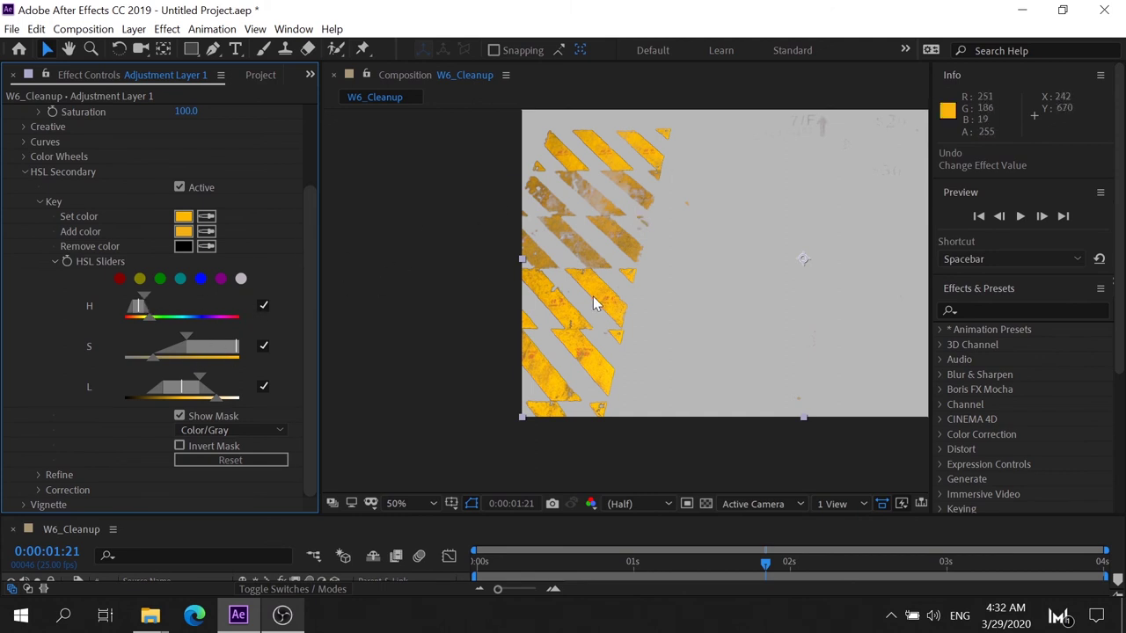
- Adjust the key's hue range and its falloff to isolate only the stripes
{"action": "scroll", "coordinate": [596, 299], "scroll_direction": "up", "scroll_amount": 2}
{"action": "scroll", "coordinate": [591, 302], "scroll_direction": "down", "scroll_amount": 2}
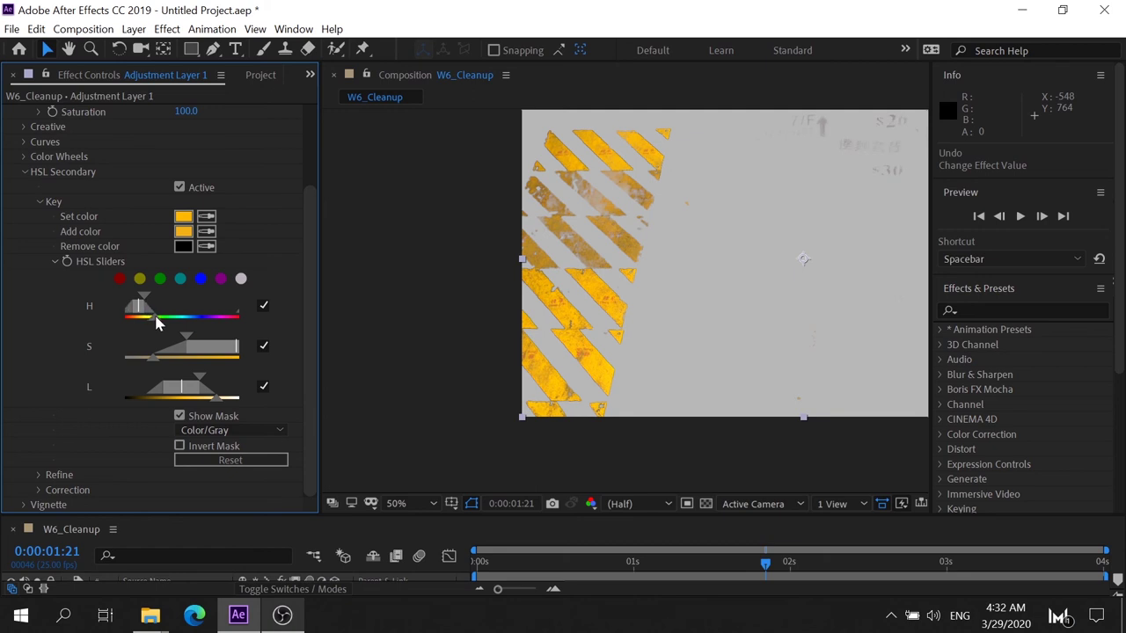
{"action": "left_click_drag", "start_coordinate": [152, 323], "coordinate": [146, 324]}
{"action": "left_click_drag", "start_coordinate": [138, 323], "coordinate": [122, 322]}
{"action": "left_click_drag", "start_coordinate": [145, 302], "coordinate": [142, 304]}
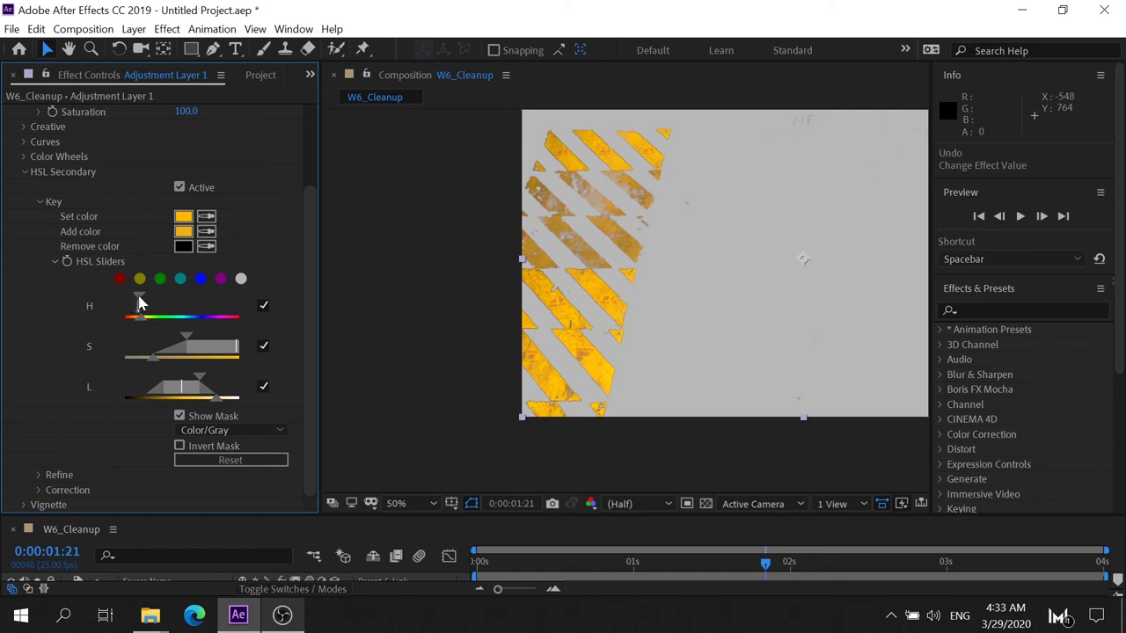
{"action": "left_click_drag", "start_coordinate": [144, 302], "coordinate": [145, 303]}
- In the key's Refine settings, set Denoise to 3.0 and Blur to 1.2
{"action": "left_click", "coordinate": [179, 417]}
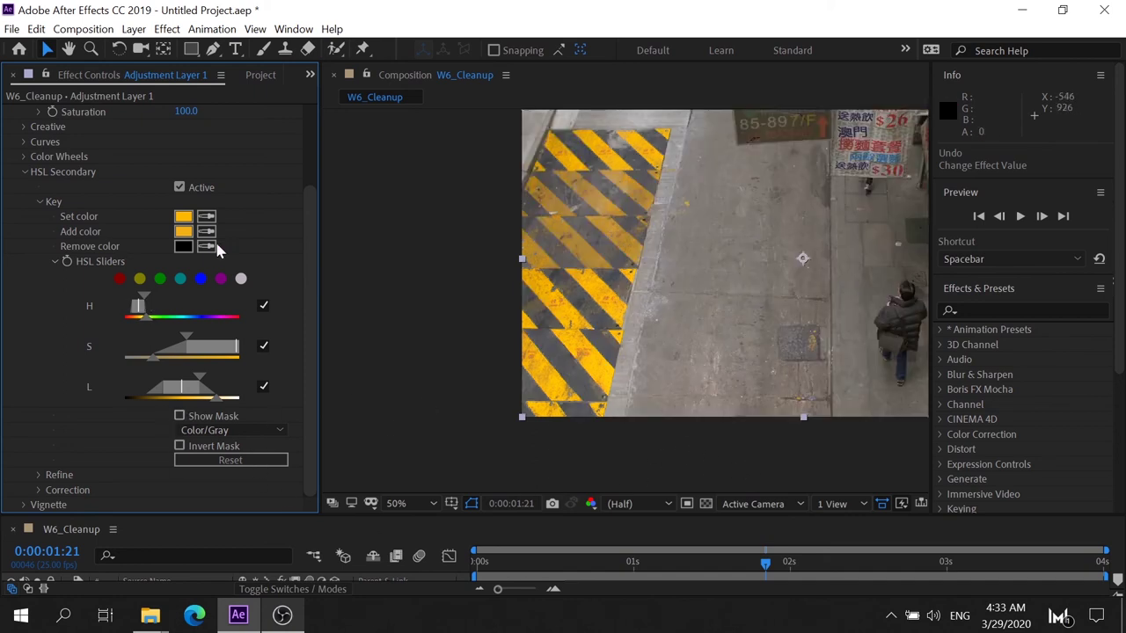
{"action": "scroll", "coordinate": [193, 421], "scroll_direction": "up", "scroll_amount": 1}
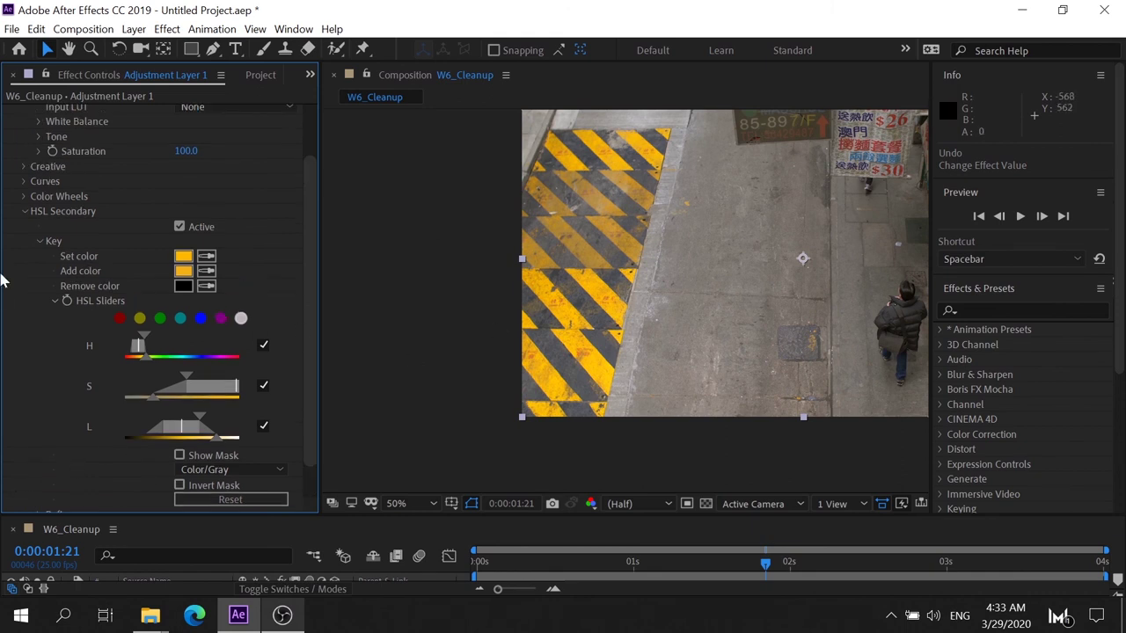
{"action": "scroll", "coordinate": [176, 393], "scroll_direction": "down", "scroll_amount": 1}
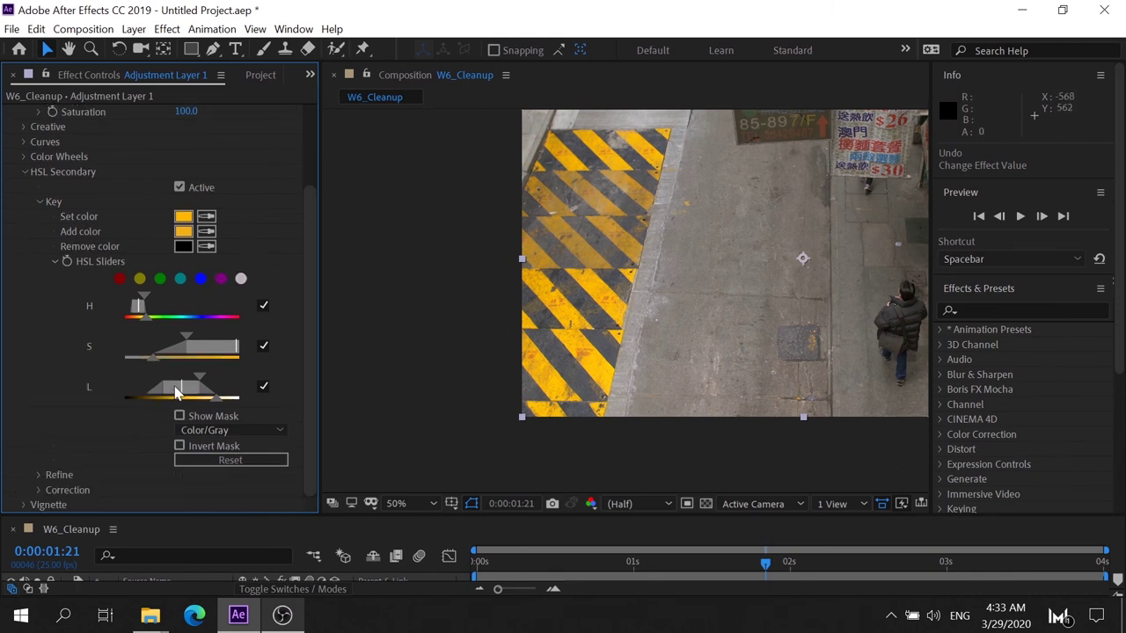
{"action": "left_click", "coordinate": [39, 476]}
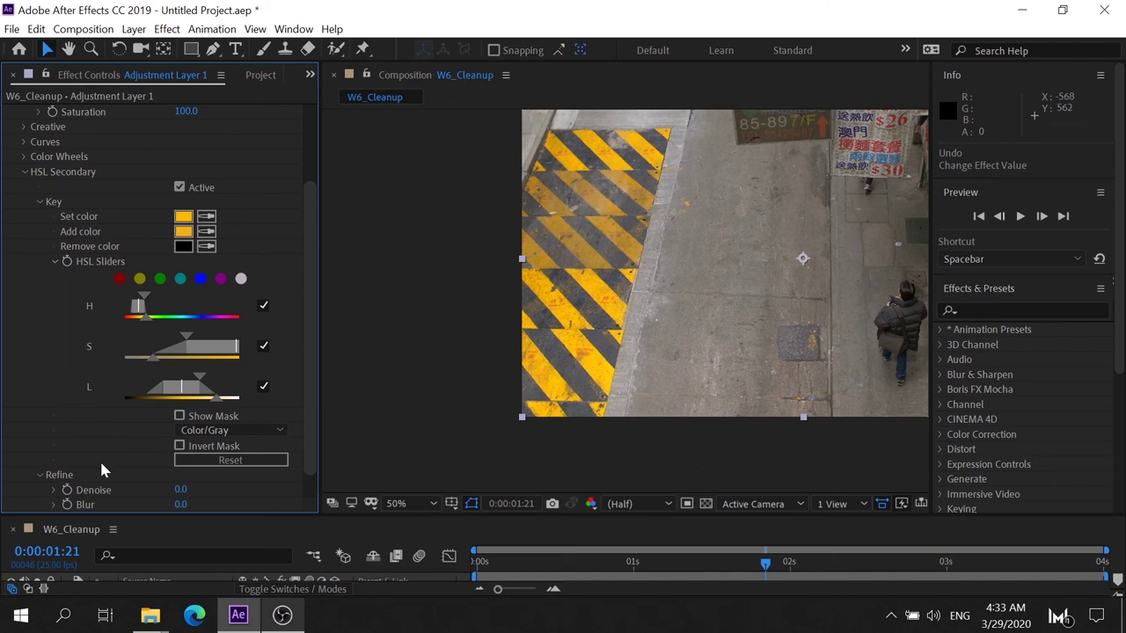
{"action": "scroll", "coordinate": [115, 470], "scroll_direction": "down", "scroll_amount": 1}
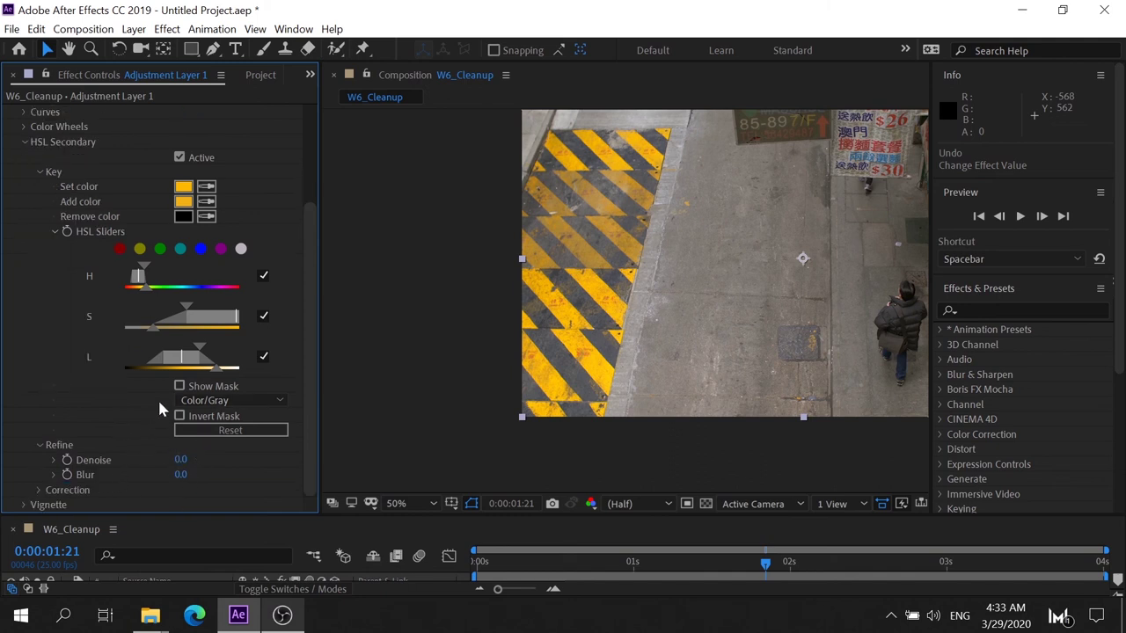
{"action": "left_click", "coordinate": [179, 387]}
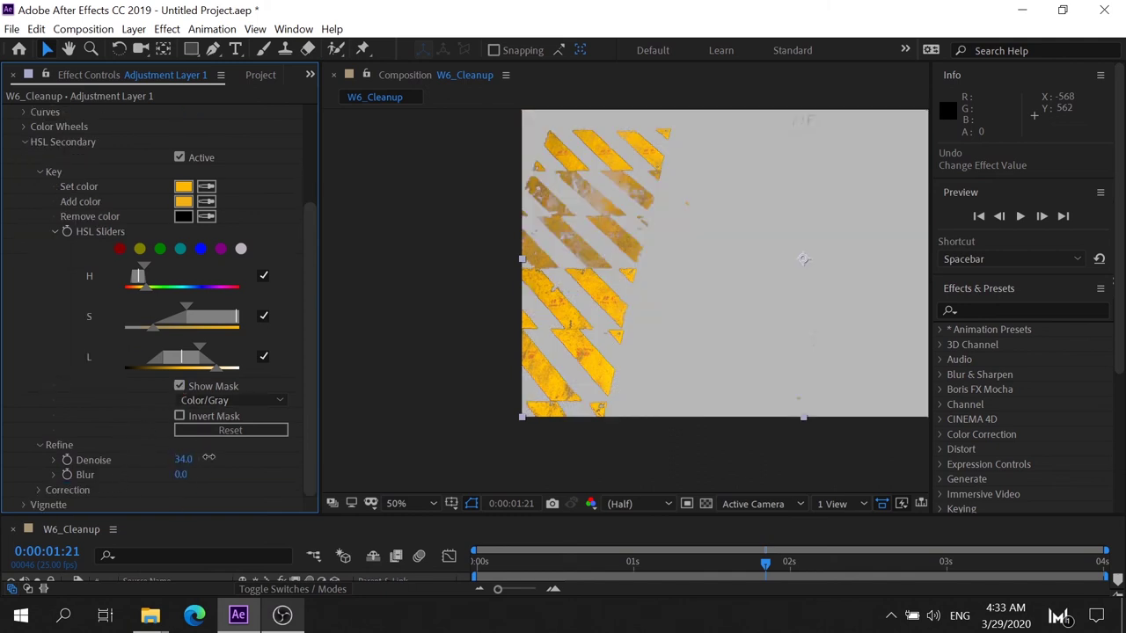
{"action": "left_click_drag", "start_coordinate": [158, 457], "coordinate": [183, 454]}
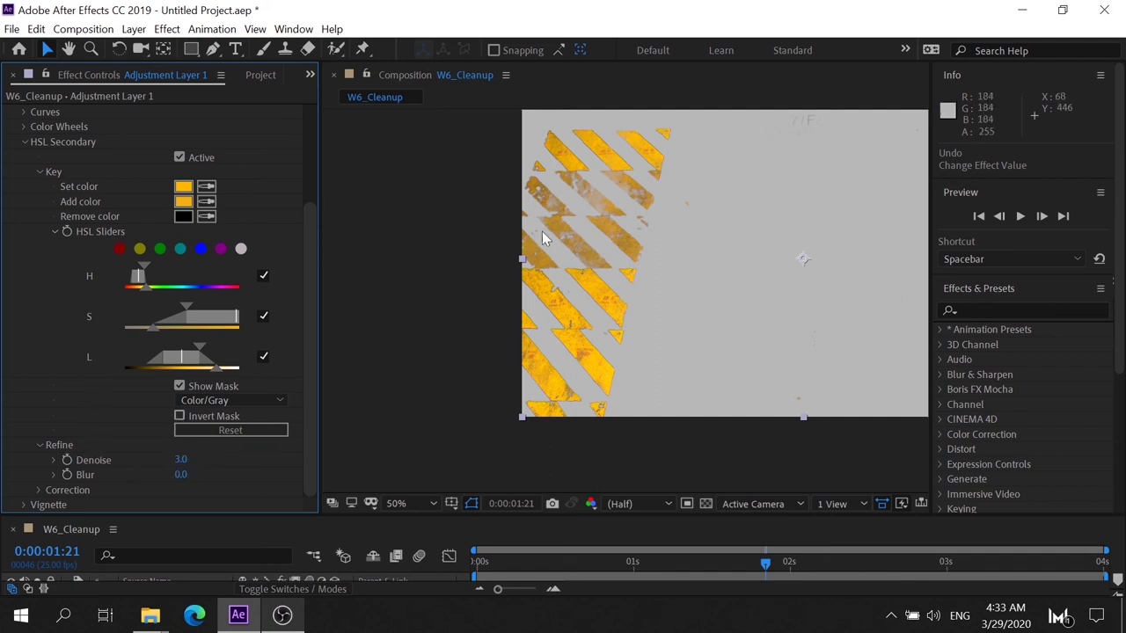
{"action": "key", "text": "slash"}
{"action": "left_click_drag", "start_coordinate": [180, 474], "coordinate": [195, 474]}
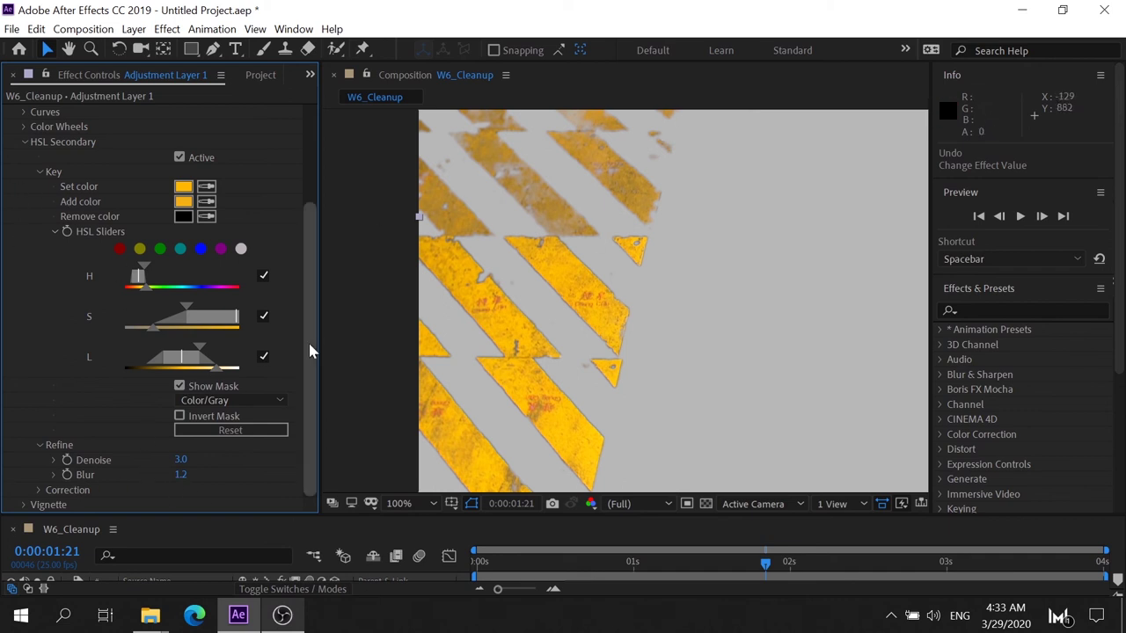
- Collapse the HSL Sliders and expand the Correction settings
{"action": "left_click", "coordinate": [54, 232]}
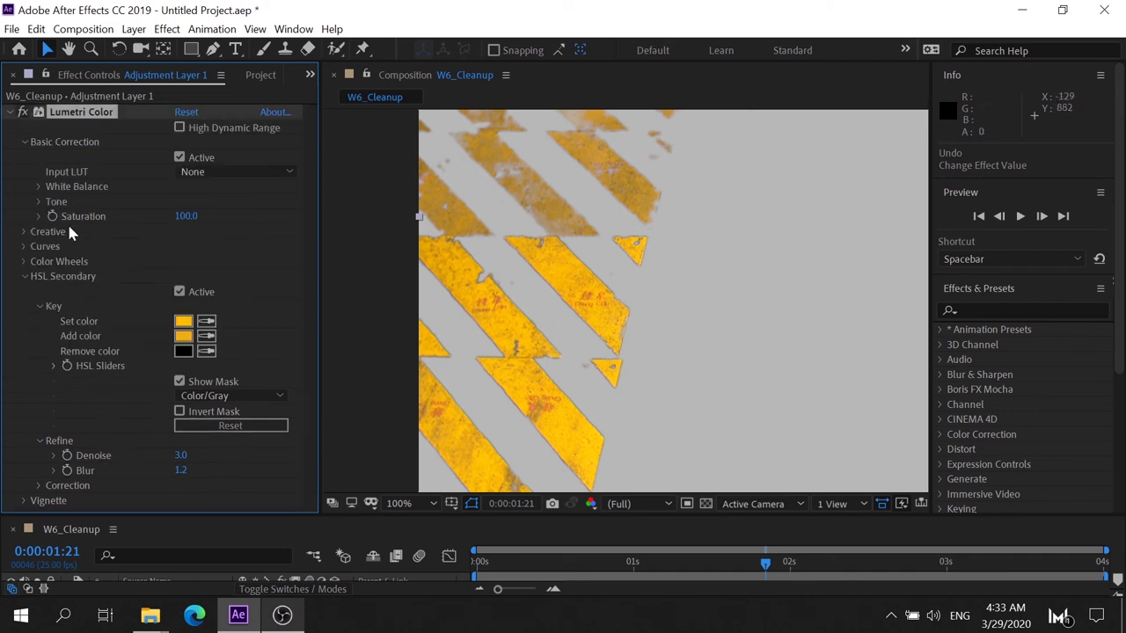
{"action": "left_click", "coordinate": [39, 486]}
{"action": "scroll", "coordinate": [201, 472], "scroll_direction": "down", "scroll_amount": 2}
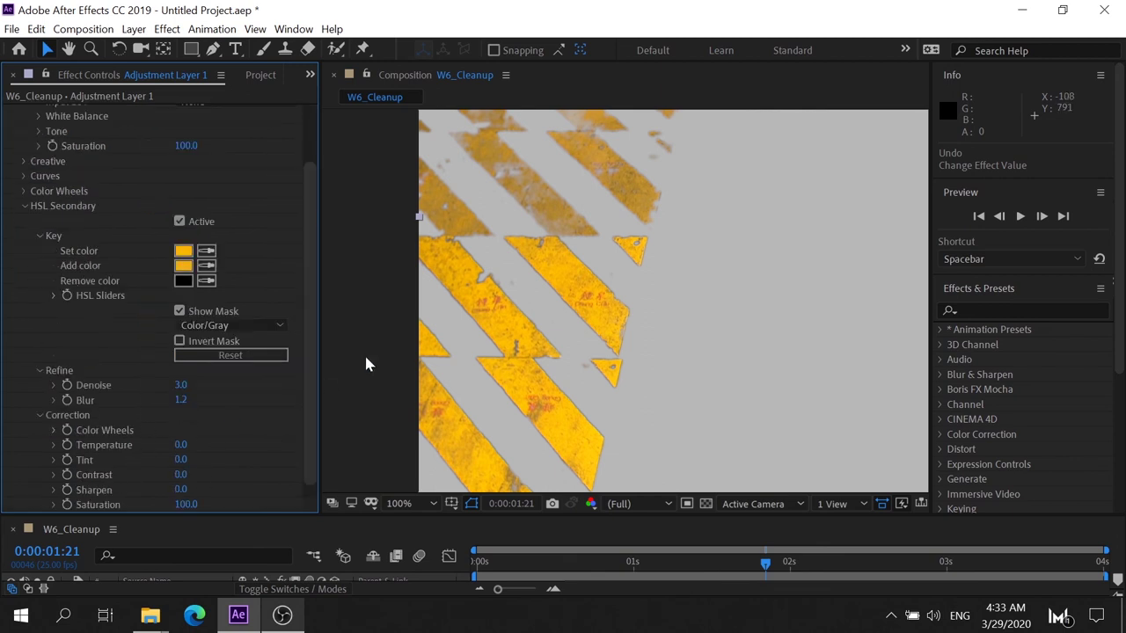
- Turn off Show Mask and open the Correction colour wheel
{"action": "left_click", "coordinate": [180, 311]}
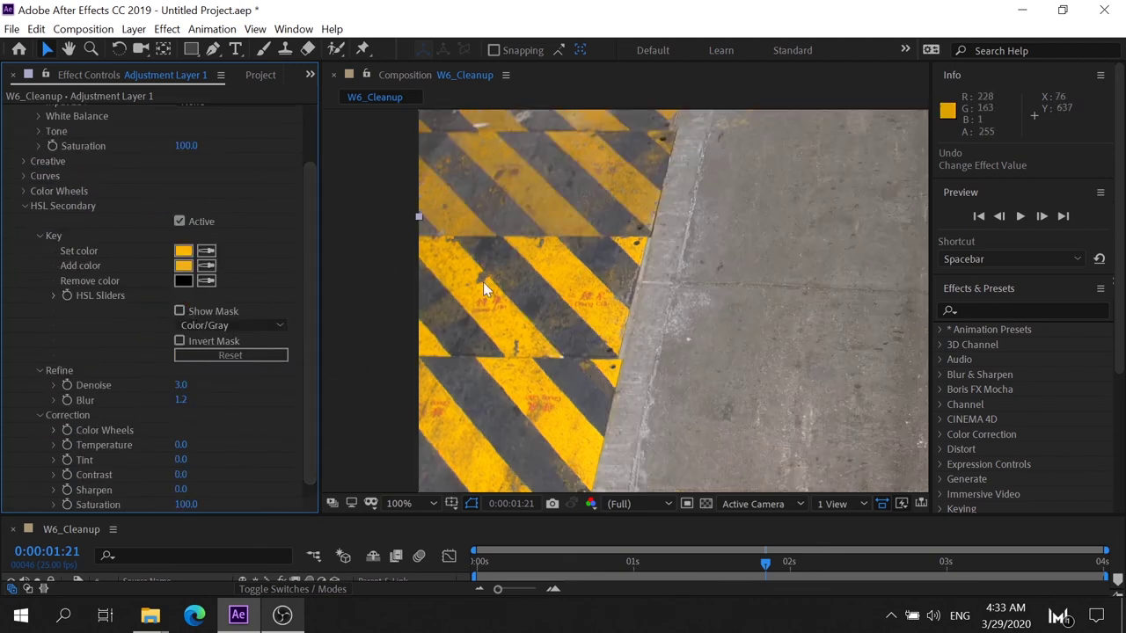
{"action": "scroll", "coordinate": [709, 332], "scroll_direction": "down", "scroll_amount": 1}
{"action": "scroll", "coordinate": [710, 339], "scroll_direction": "up", "scroll_amount": 1}
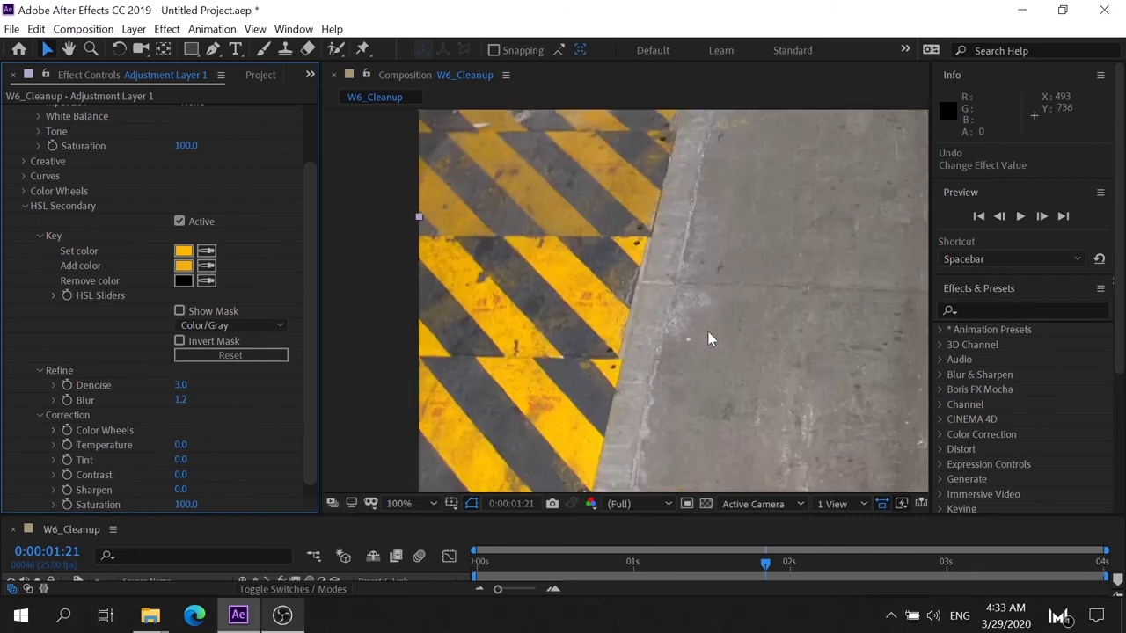
{"action": "scroll", "coordinate": [734, 387], "scroll_direction": "down", "scroll_amount": 4}
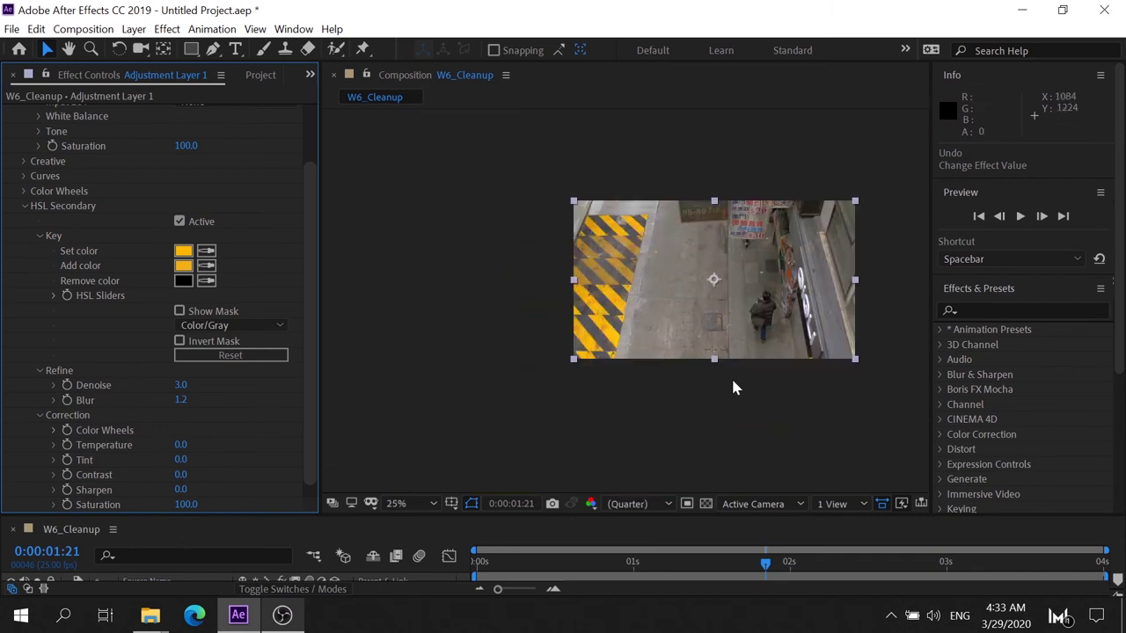
{"action": "scroll", "coordinate": [620, 325], "scroll_direction": "up", "scroll_amount": 4}
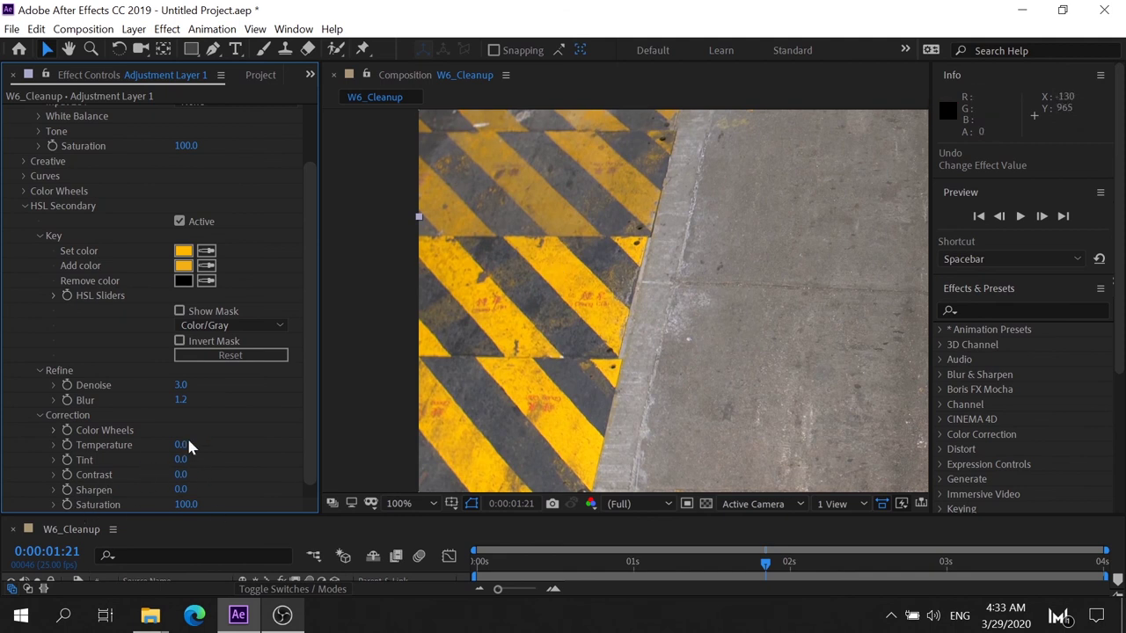
{"action": "left_click", "coordinate": [53, 430]}
- Try orange and pink tints on the keyed stripes, then reset the wheel to neutral
{"action": "mouse_move", "coordinate": [180, 408]}
{"action": "left_mouse_down"}
{"action": "mouse_move", "coordinate": [223, 362]}
{"action": "mouse_move", "coordinate": [220, 449]}
{"action": "mouse_move", "coordinate": [267, 428]}
{"action": "left_mouse_up"}
{"action": "scroll", "coordinate": [576, 342], "scroll_direction": "down", "scroll_amount": 2}
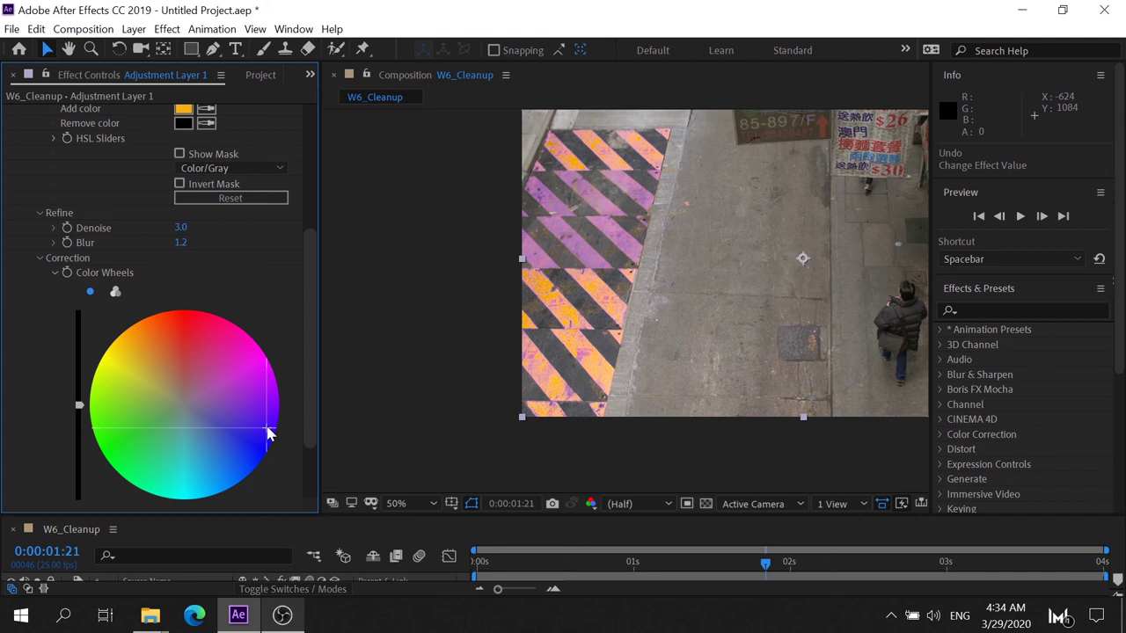
{"action": "mouse_move", "coordinate": [268, 433]}
{"action": "left_mouse_down"}
{"action": "mouse_move", "coordinate": [161, 414]}
{"action": "mouse_move", "coordinate": [229, 436]}
{"action": "mouse_move", "coordinate": [174, 424]}
{"action": "mouse_move", "coordinate": [194, 441]}
{"action": "left_mouse_up"}
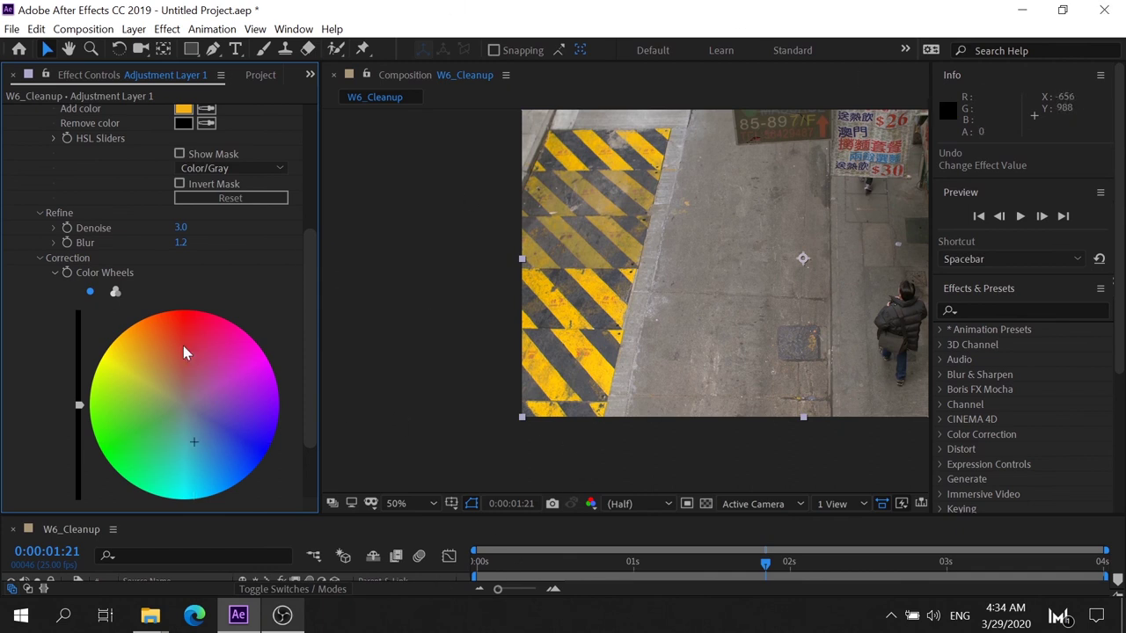
{"action": "mouse_move", "coordinate": [195, 445]}
{"action": "left_mouse_down"}
{"action": "mouse_move", "coordinate": [254, 408]}
{"action": "mouse_move", "coordinate": [190, 402]}
{"action": "mouse_move", "coordinate": [203, 401]}
{"action": "left_mouse_up"}
{"action": "double_click", "coordinate": [204, 401]}
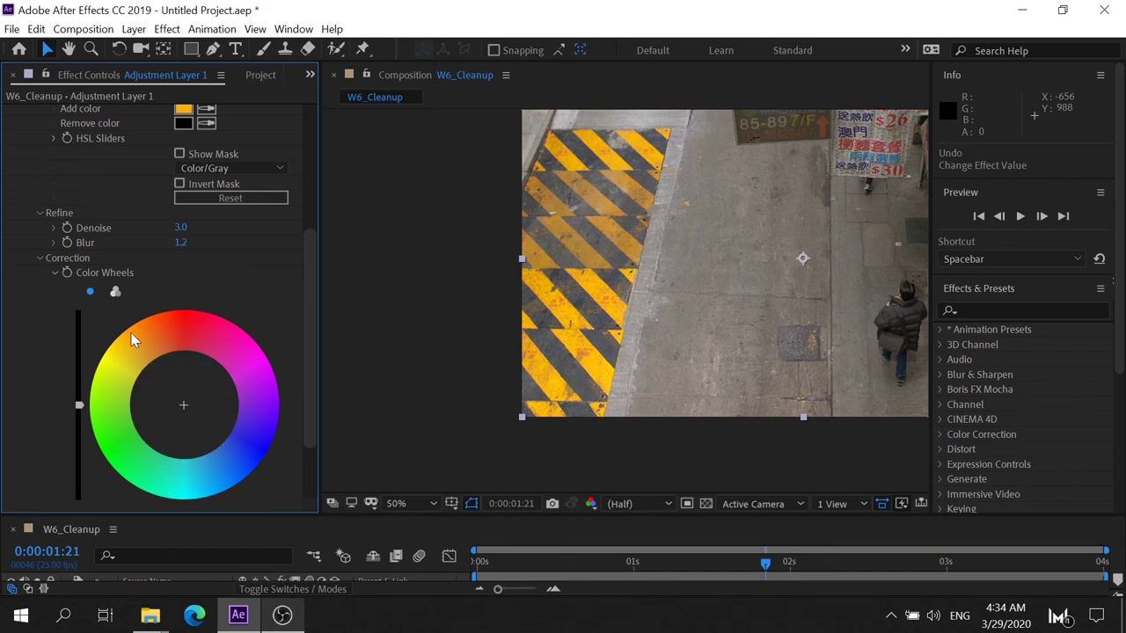
- Hide the colour wheel and scrub Temperature to turn the stripes orange
{"action": "left_click", "coordinate": [53, 274]}
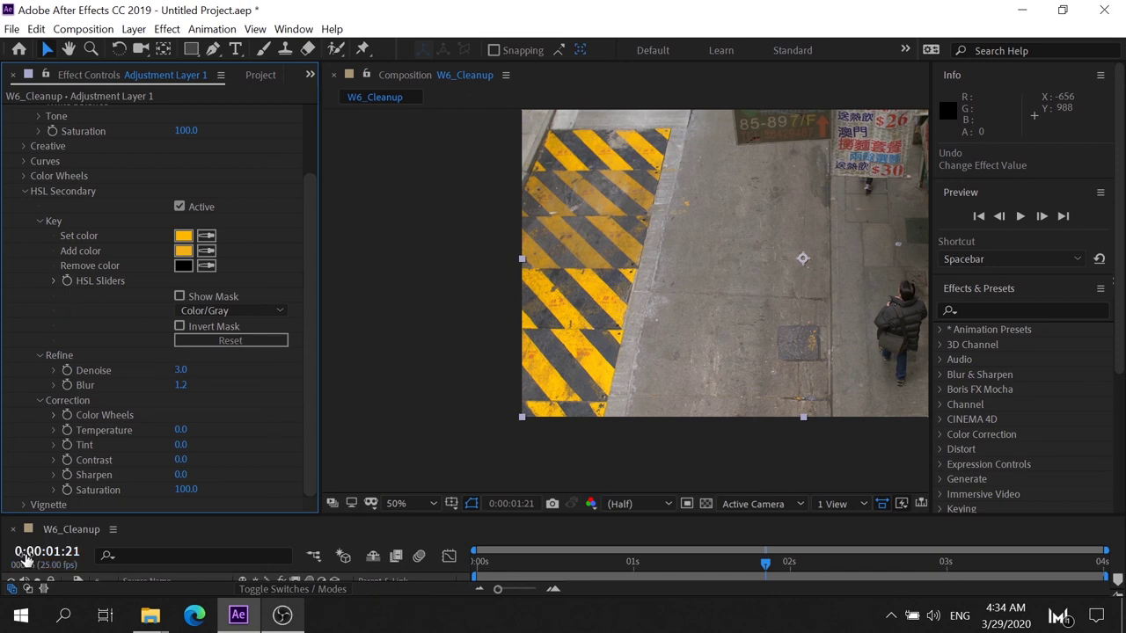
{"action": "left_click_drag", "start_coordinate": [178, 434], "coordinate": [3, 395]}
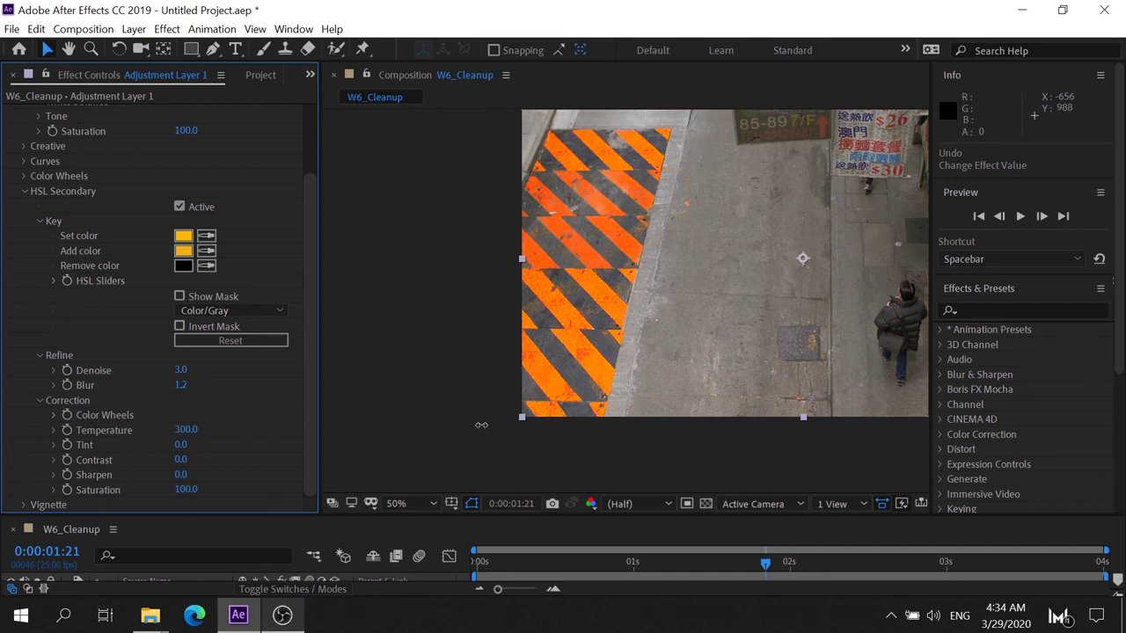
{"action": "mouse_move", "coordinate": [107, 396]}
{"action": "left_mouse_down"}
{"action": "mouse_move", "coordinate": [119, 380]}
{"action": "mouse_move", "coordinate": [835, 390]}
{"action": "left_mouse_up"}
- Reopen the HSL sliders and adjust the key's lightness and saturation ranges
{"action": "scroll", "coordinate": [855, 327], "scroll_direction": "down", "scroll_amount": 3}
{"action": "scroll", "coordinate": [855, 327], "scroll_direction": "up", "scroll_amount": 3}
{"action": "scroll", "coordinate": [855, 327], "scroll_direction": "up", "scroll_amount": 4}
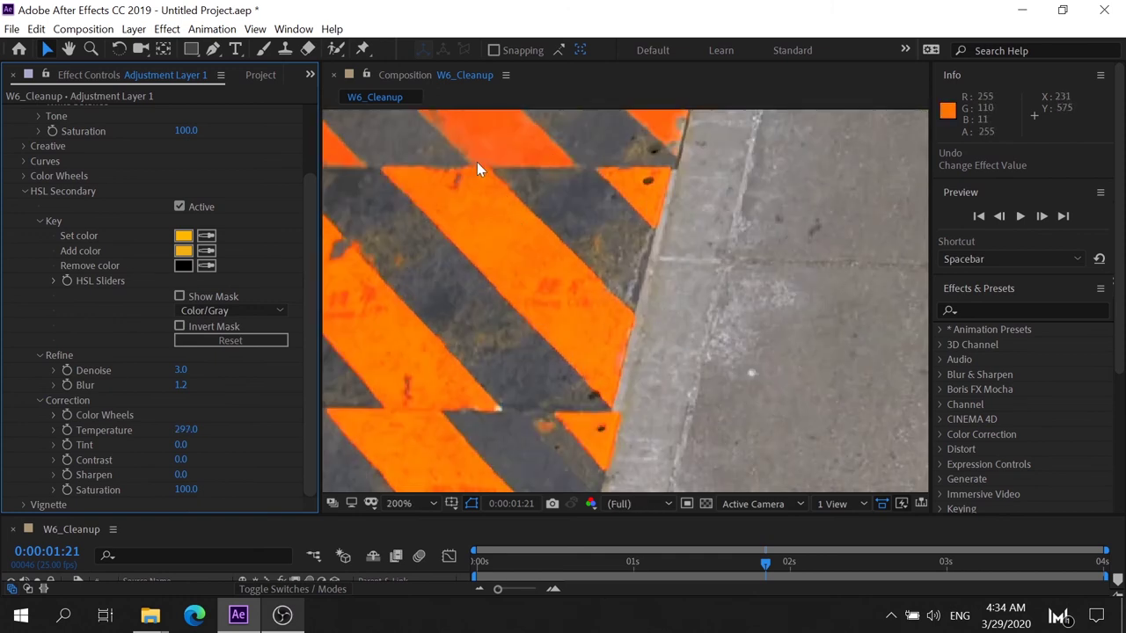
{"action": "scroll", "coordinate": [633, 249], "scroll_direction": "down", "scroll_amount": 4}
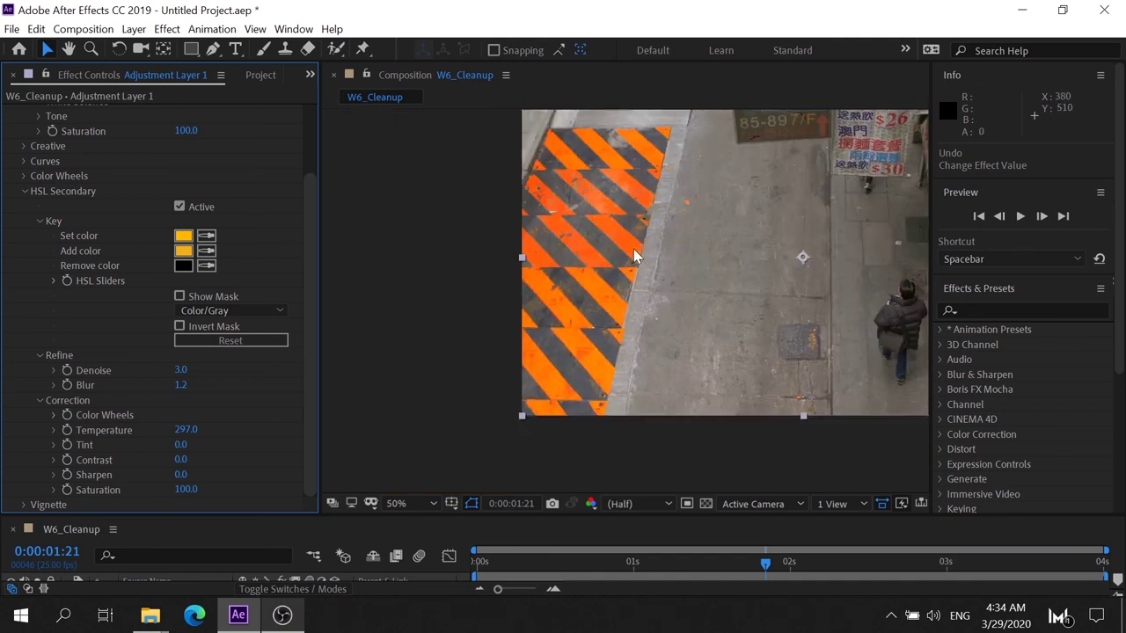
{"action": "left_click", "coordinate": [53, 280]}
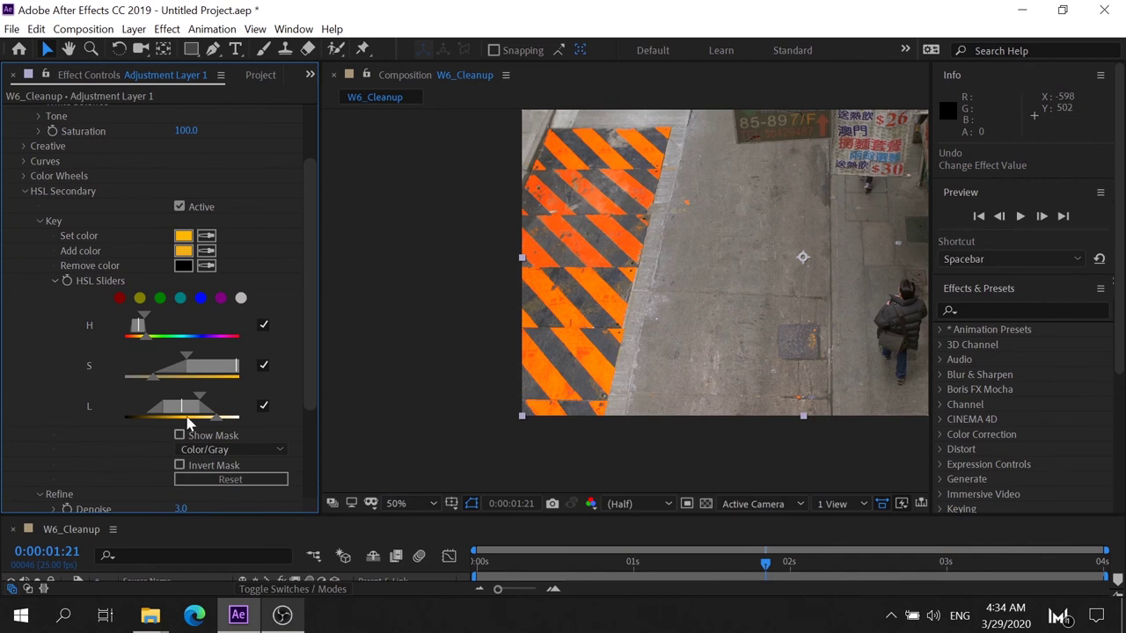
{"action": "left_click_drag", "start_coordinate": [201, 403], "coordinate": [201, 423]}
{"action": "left_click_drag", "start_coordinate": [185, 365], "coordinate": [197, 362]}
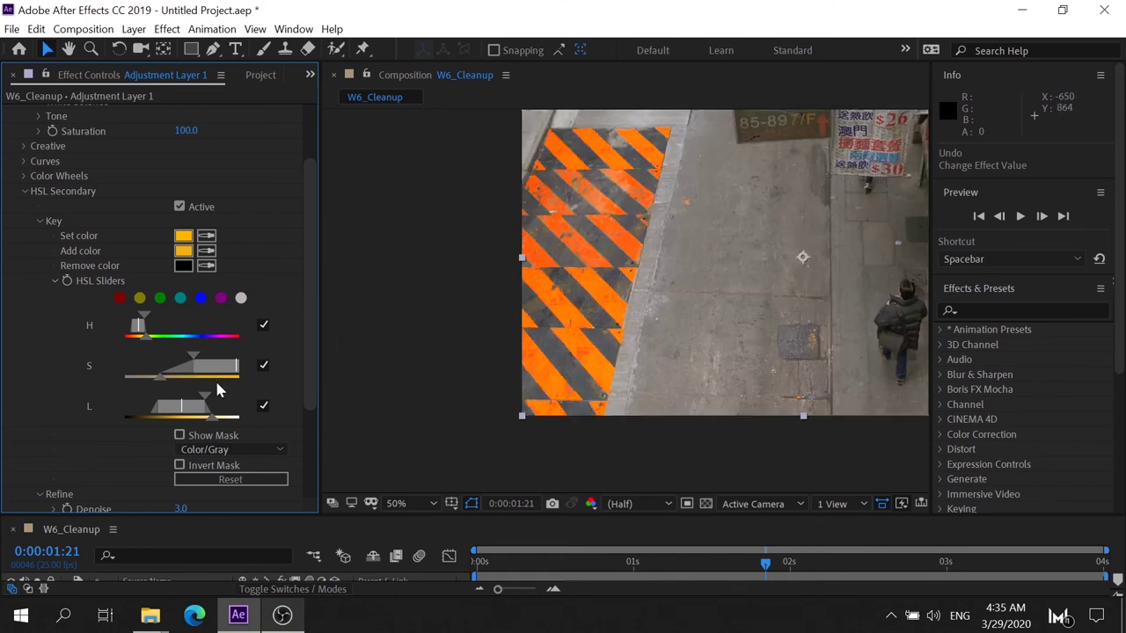
- Set the HSL Secondary Temperature to 0 to restore the yellow stripes
{"action": "scroll", "coordinate": [219, 388], "scroll_direction": "down", "scroll_amount": 3}
{"action": "left_click", "coordinate": [182, 450]}
{"action": "type", "text": "297"}
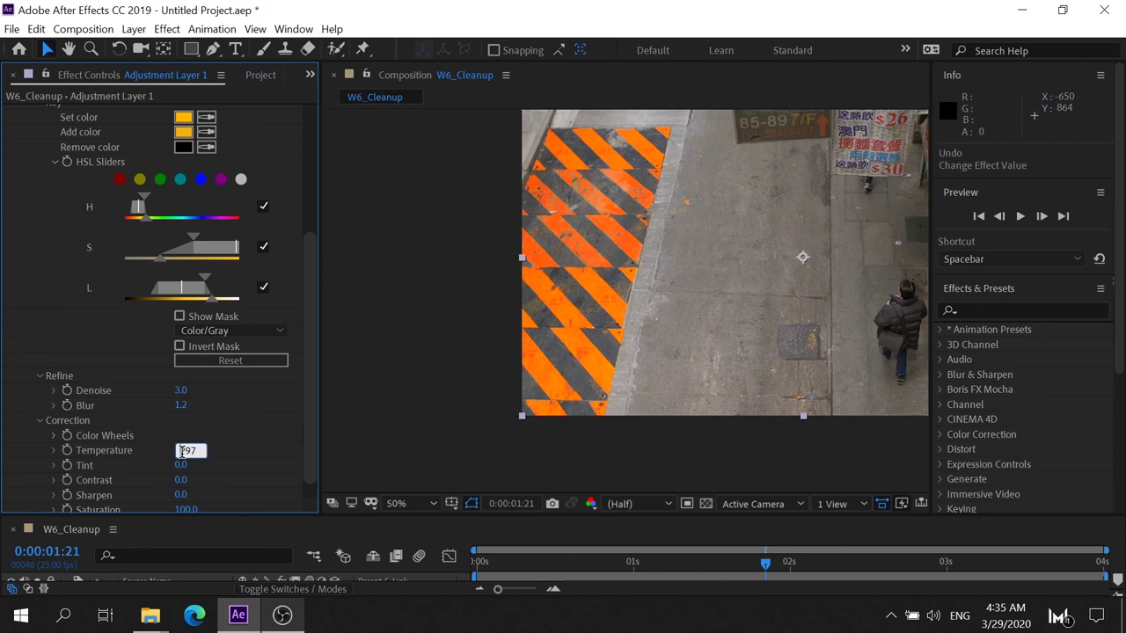
{"action": "scroll", "coordinate": [223, 456], "scroll_direction": "down", "scroll_amount": 1}
{"action": "double_click", "coordinate": [188, 430]}
{"action": "type", "text": "0"}
{"action": "key", "text": "Return"}
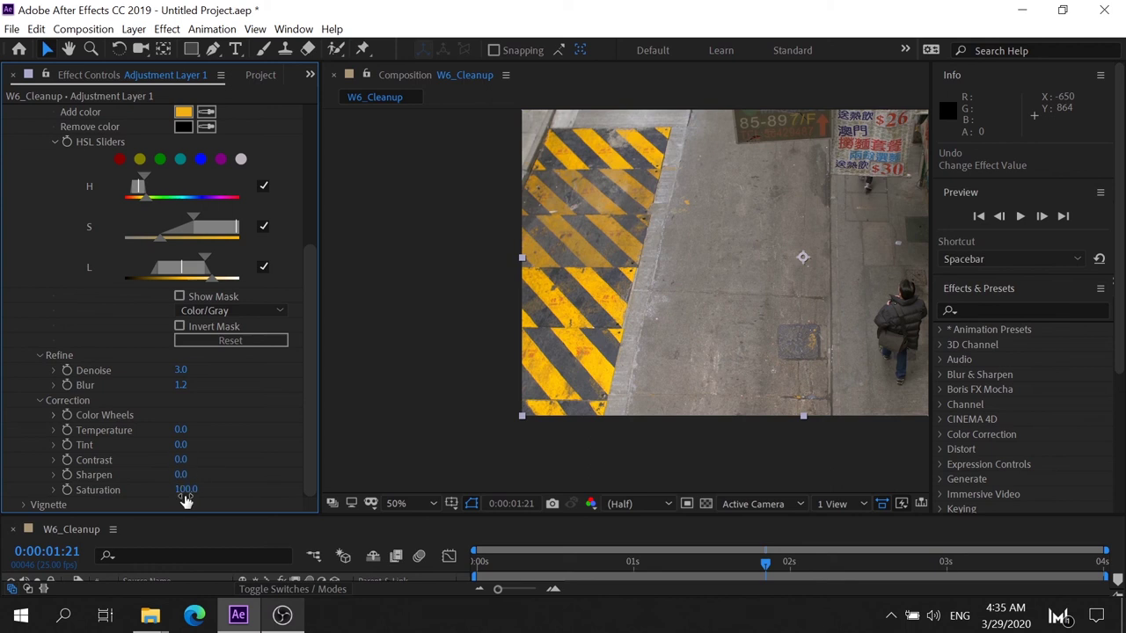
- Set Saturation to 0, then raise it to 300 and inspect the stripes at full size
{"action": "type", "text": "0"}
{"action": "key", "text": "Return"}
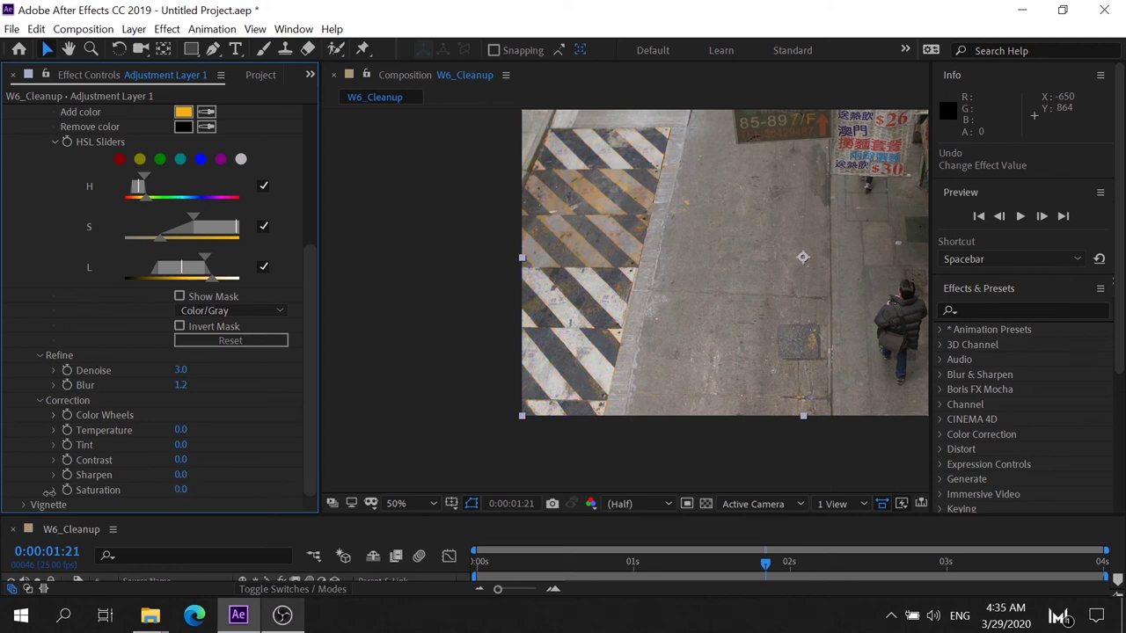
{"action": "left_click_drag", "start_coordinate": [49, 492], "coordinate": [4, 495]}
{"action": "left_click_drag", "start_coordinate": [3, 495], "coordinate": [4, 485]}
{"action": "left_click_drag", "start_coordinate": [4, 485], "coordinate": [577, 476]}
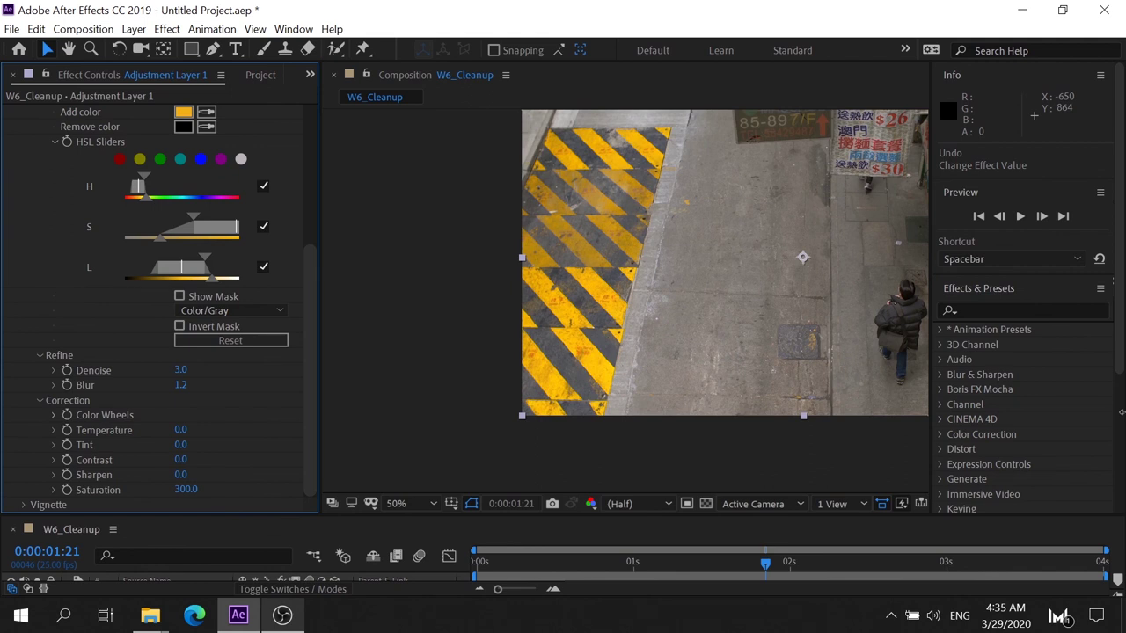
{"action": "key", "text": "period"}
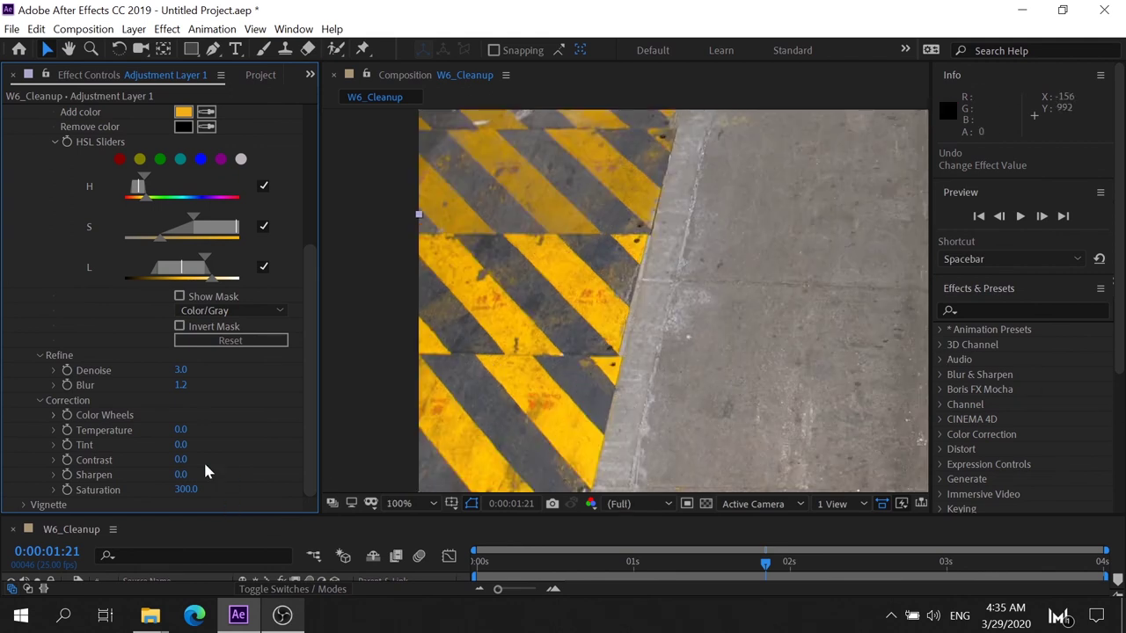
{"action": "scroll", "coordinate": [203, 460], "scroll_direction": "up", "scroll_amount": 1}
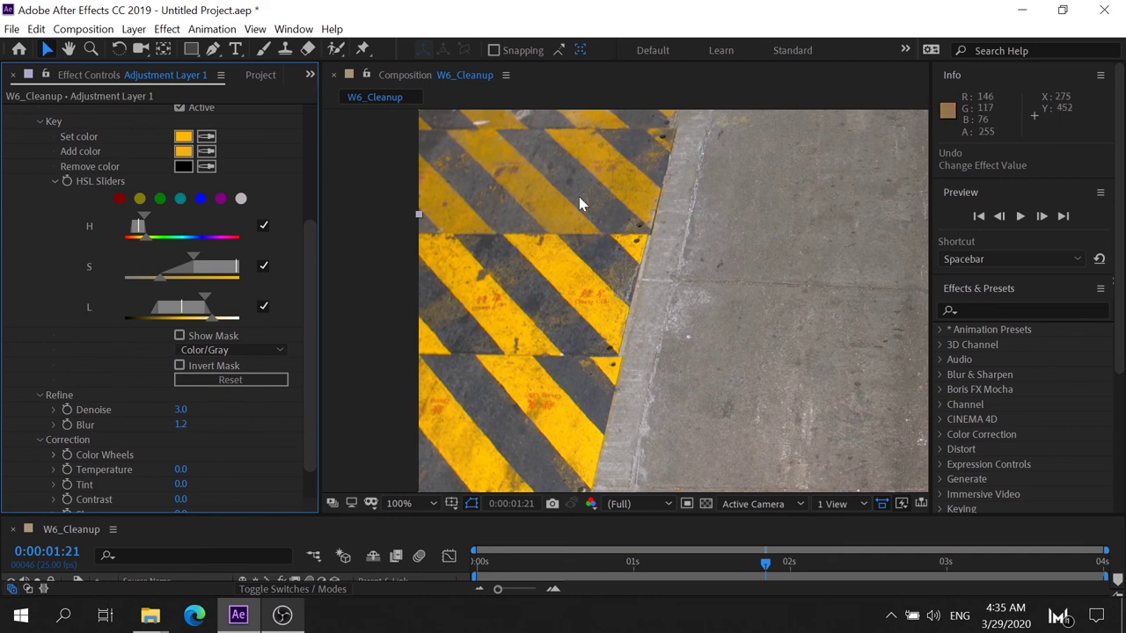
{"action": "key", "text": "comma"}
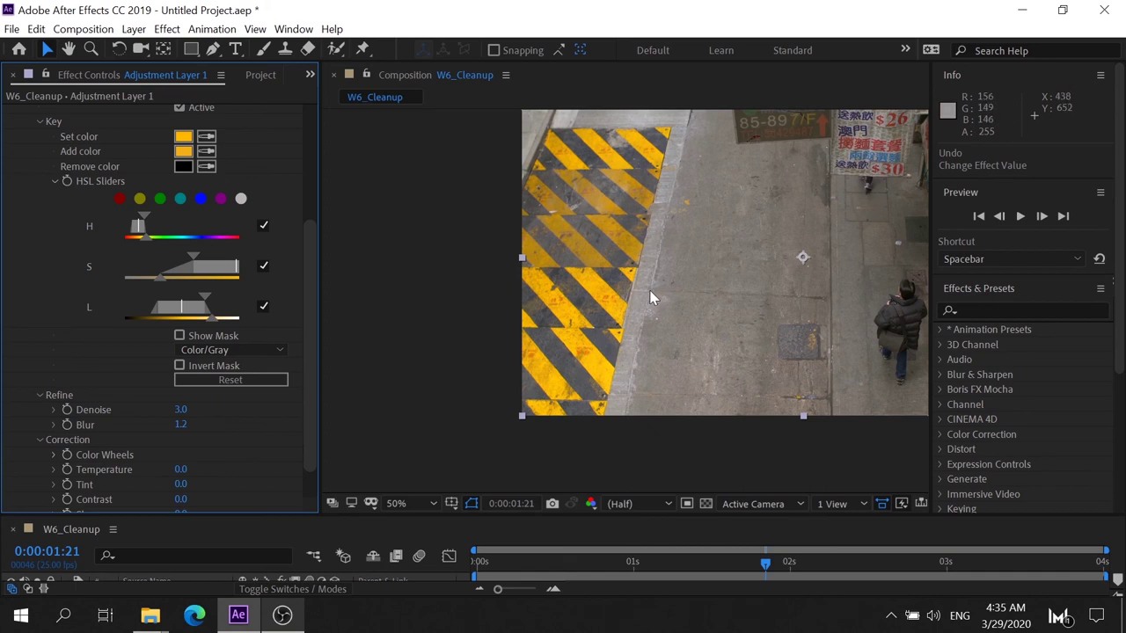
{"action": "scroll", "coordinate": [178, 417], "scroll_direction": "down", "scroll_amount": 2}
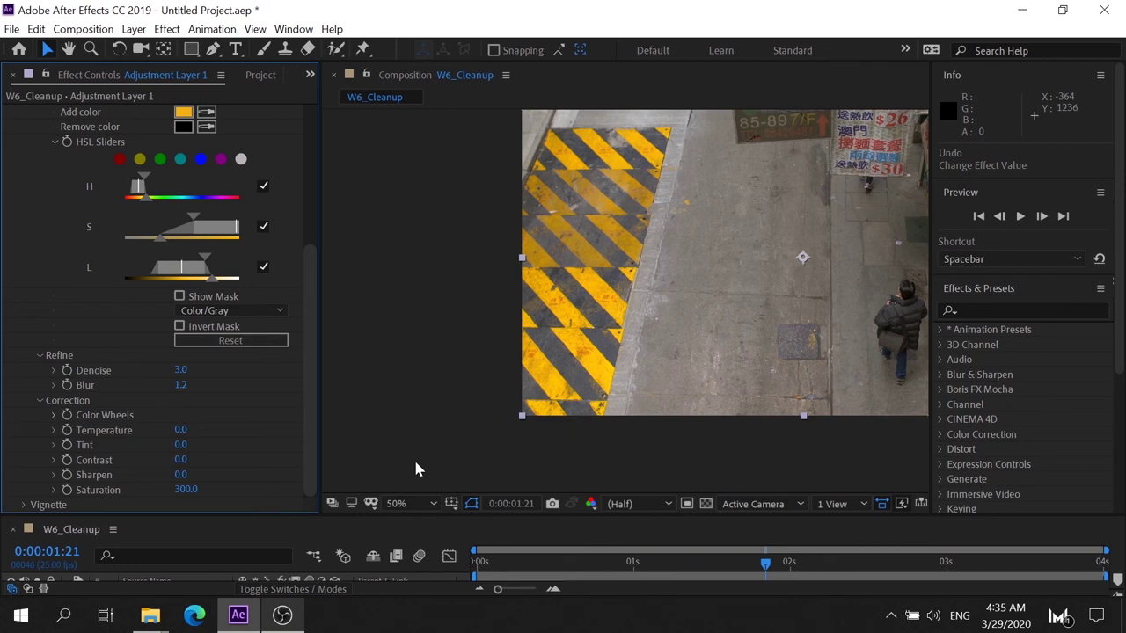
{"action": "scroll", "coordinate": [250, 370], "scroll_direction": "up", "scroll_amount": 5}
- Reset Lumetri Color and collapse the HSL Secondary section
{"action": "scroll", "coordinate": [174, 146], "scroll_direction": "up", "scroll_amount": 1}
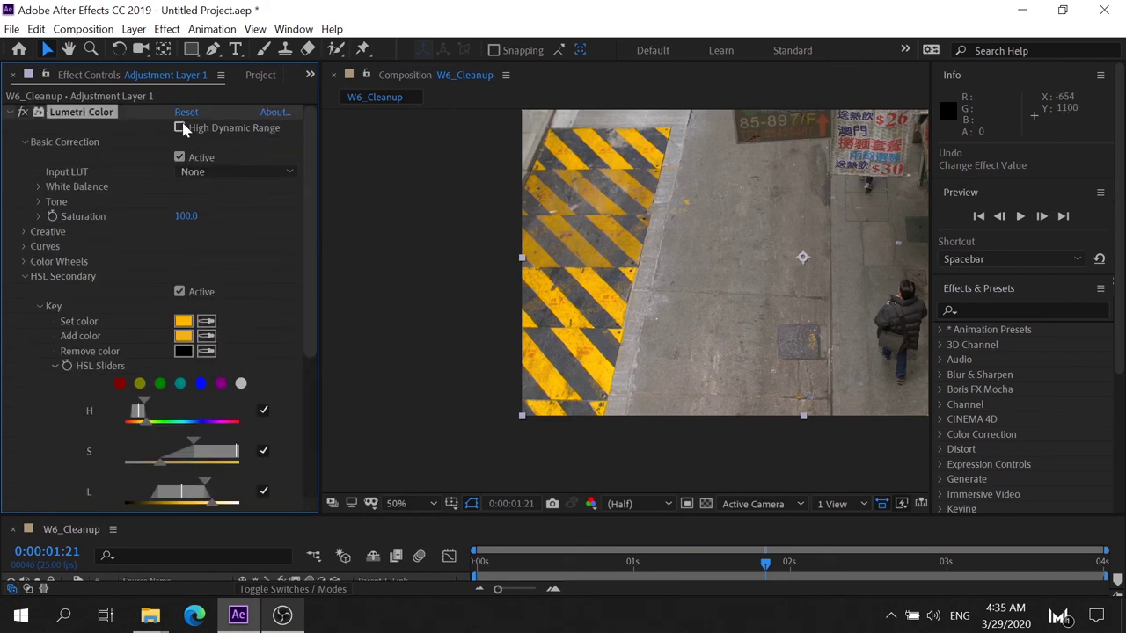
{"action": "left_click", "coordinate": [181, 114]}
{"action": "scroll", "coordinate": [187, 386], "scroll_direction": "down", "scroll_amount": 5}
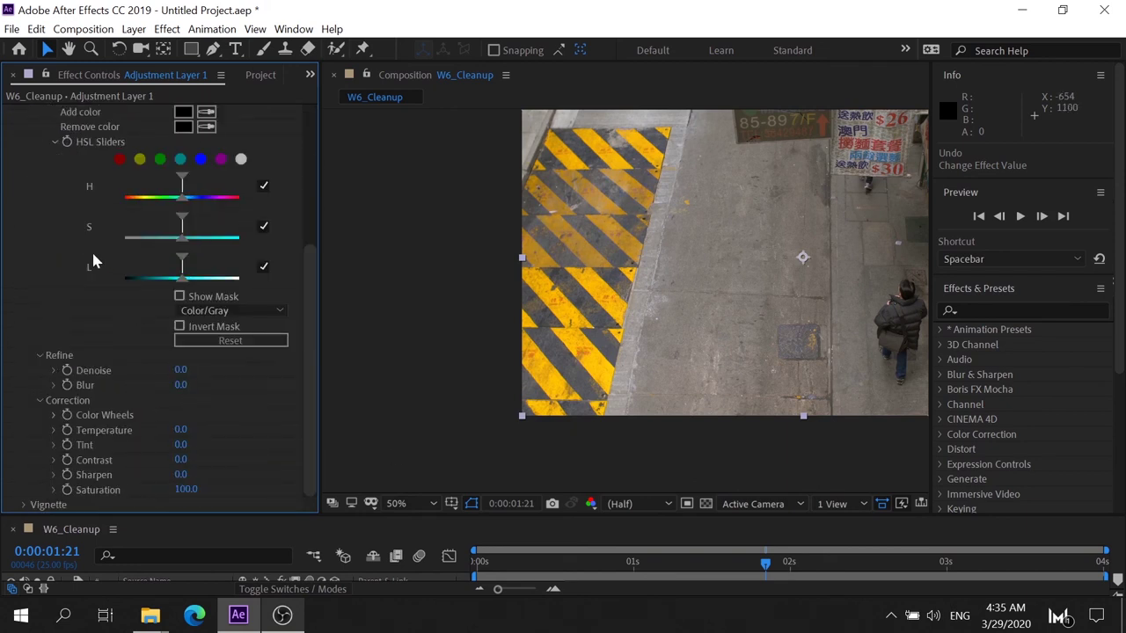
{"action": "scroll", "coordinate": [65, 211], "scroll_direction": "up", "scroll_amount": 4}
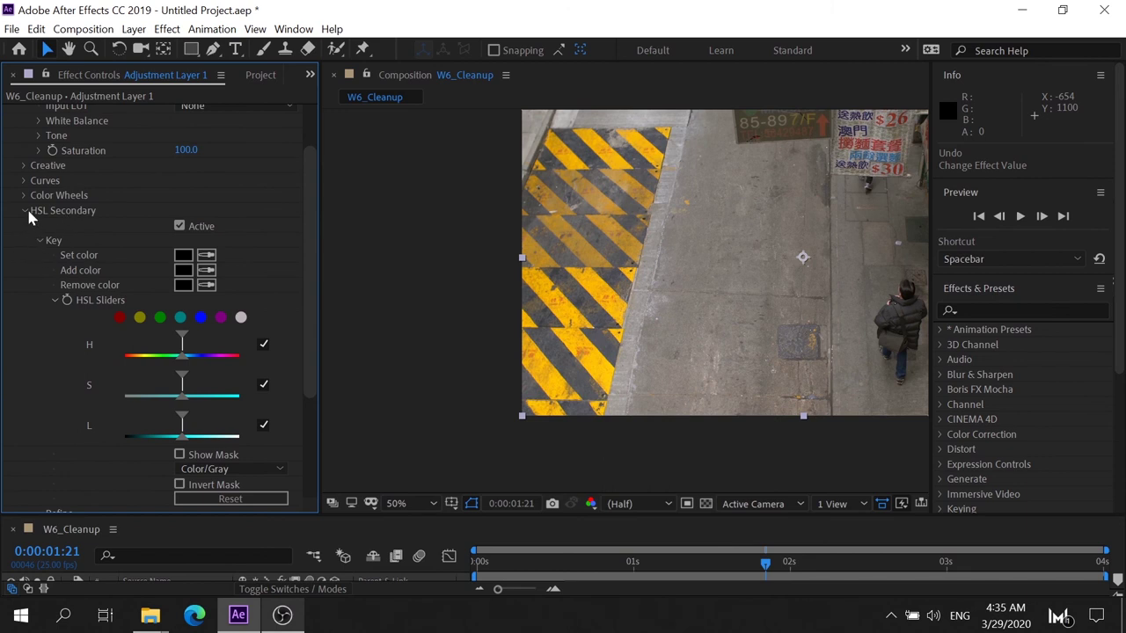
{"action": "left_click", "coordinate": [28, 213]}
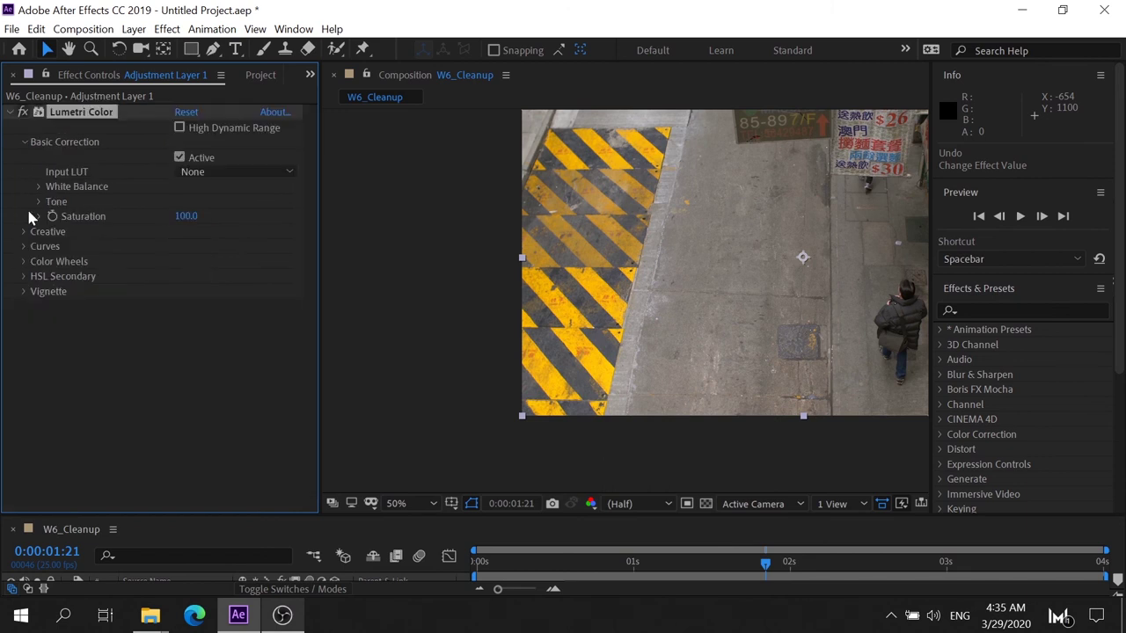
- Expand Vignette and try a white vignette, varying midpoint and roundness, with Feather 51
{"action": "left_click", "coordinate": [23, 291]}
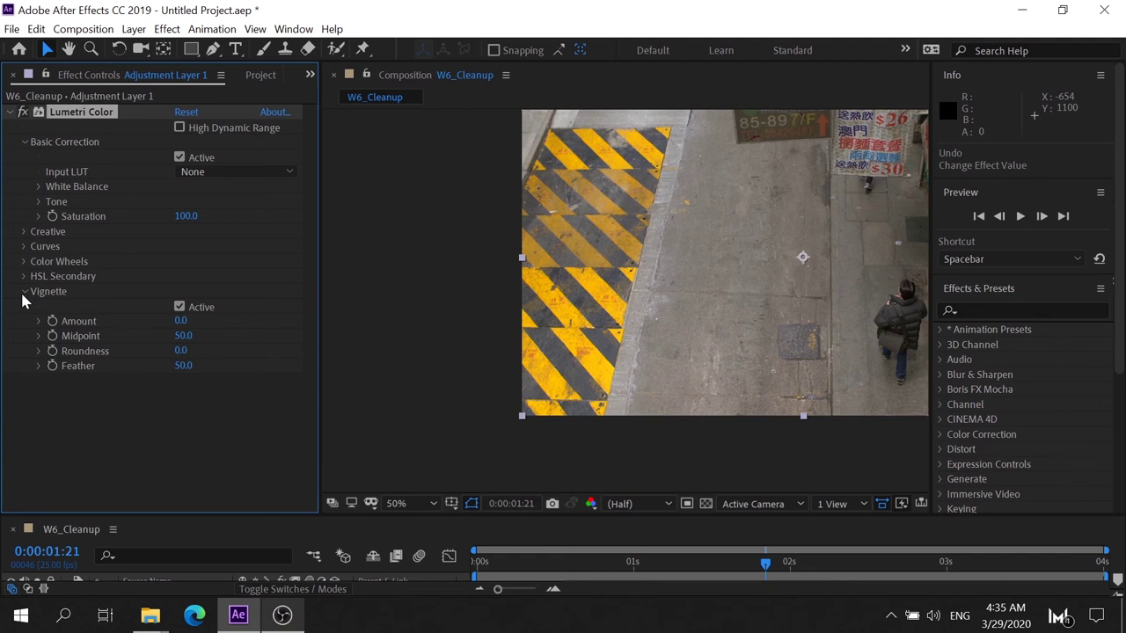
{"action": "key", "text": "h"}
{"action": "left_click_drag", "start_coordinate": [702, 285], "coordinate": [533, 312]}
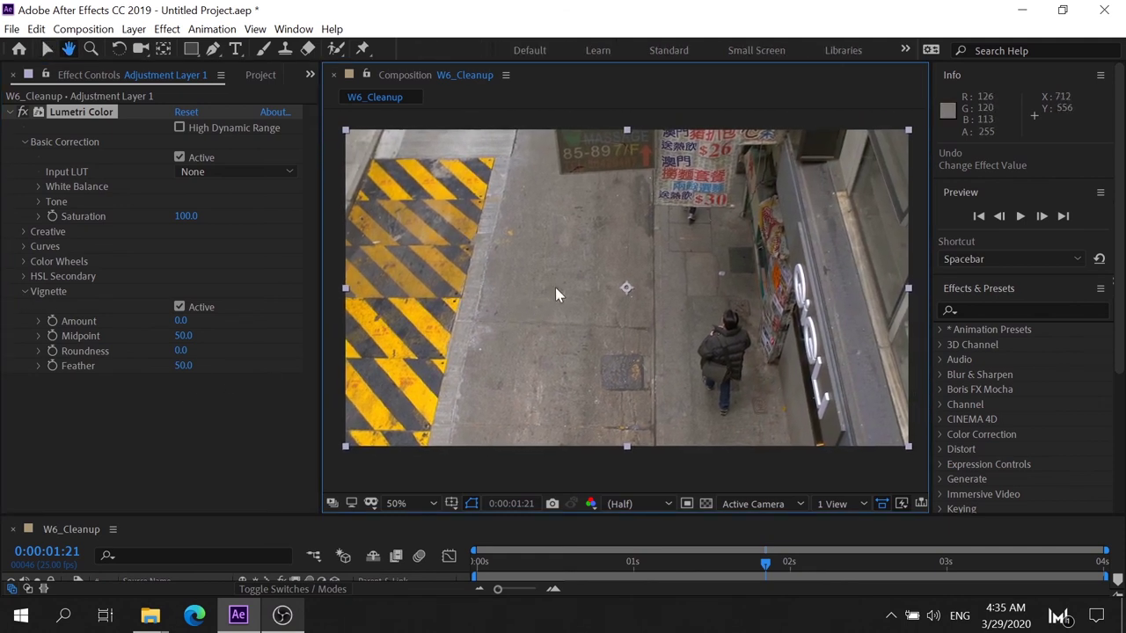
{"action": "key", "text": "v"}
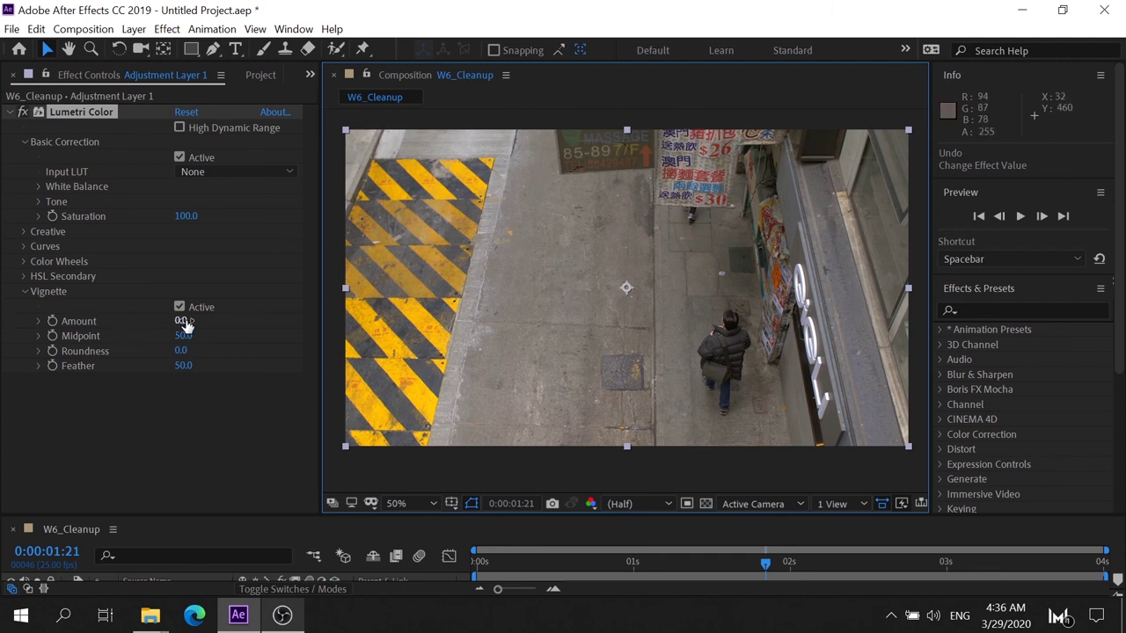
{"action": "mouse_move", "coordinate": [180, 323]}
{"action": "left_mouse_down"}
{"action": "mouse_move", "coordinate": [3, 342]}
{"action": "mouse_move", "coordinate": [42, 338]}
{"action": "left_mouse_up"}
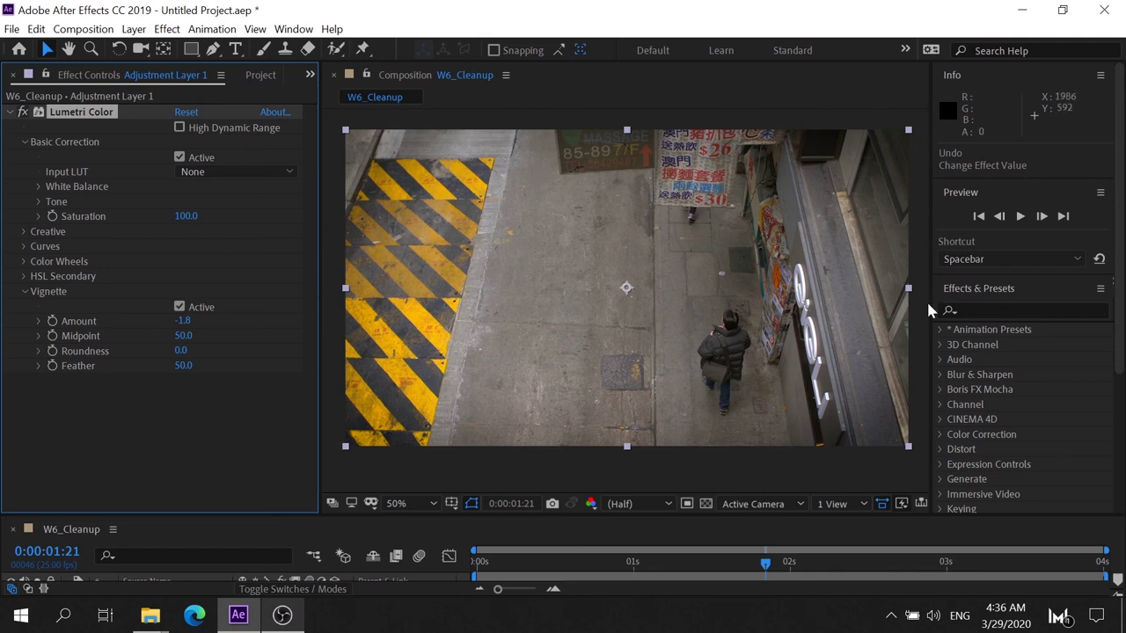
{"action": "left_click_drag", "start_coordinate": [180, 320], "coordinate": [752, 306]}
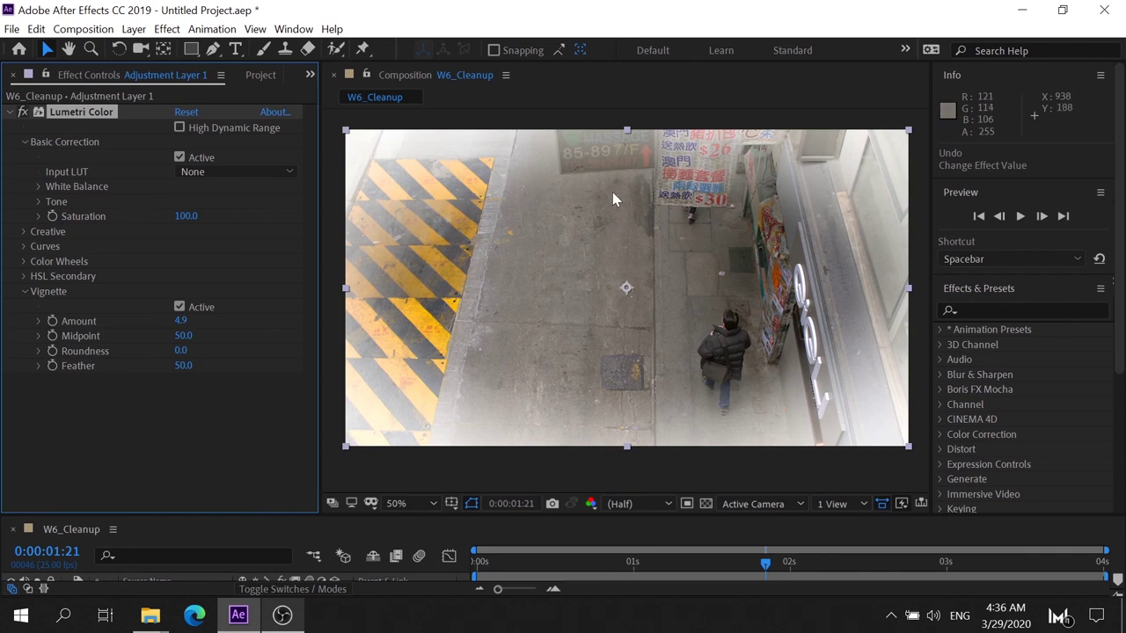
{"action": "left_click_drag", "start_coordinate": [182, 335], "coordinate": [223, 335]}
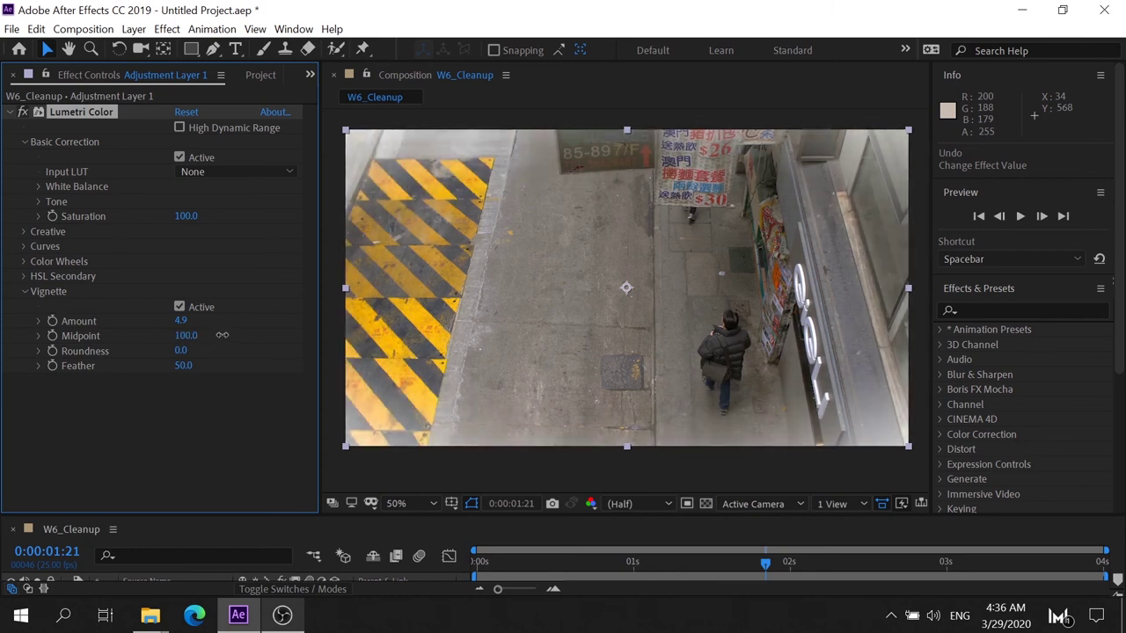
{"action": "mouse_move", "coordinate": [182, 351]}
{"action": "left_mouse_down"}
{"action": "mouse_move", "coordinate": [262, 348]}
{"action": "mouse_move", "coordinate": [123, 351]}
{"action": "left_mouse_up"}
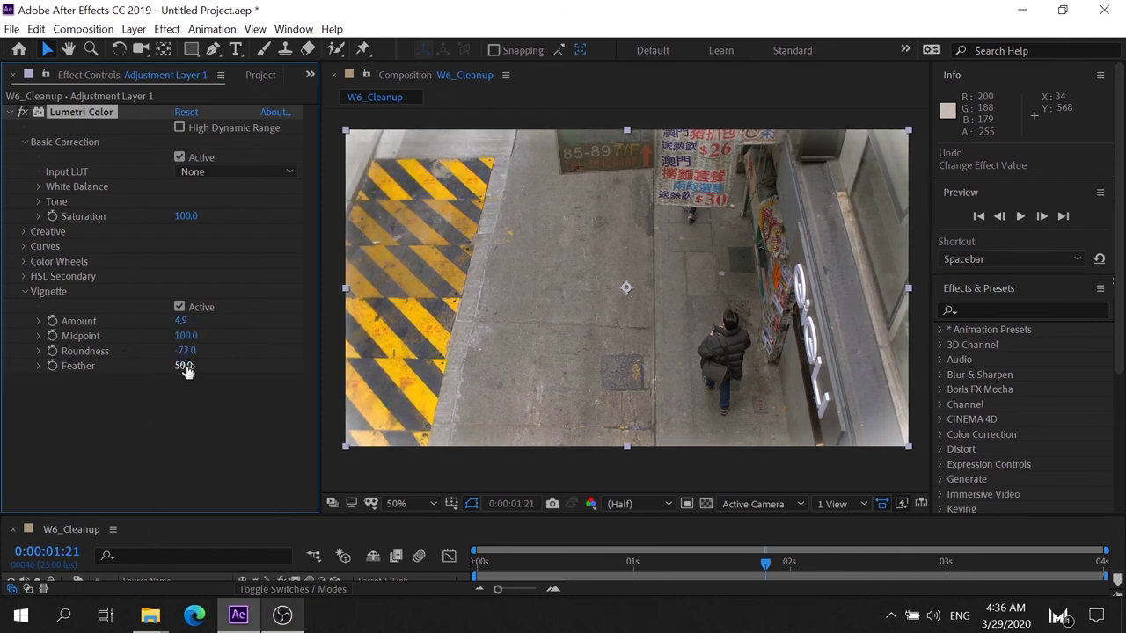
{"action": "left_click_drag", "start_coordinate": [185, 372], "coordinate": [183, 368]}
- Settle on a slight dark vignette: Amount -1.3, Midpoint 0, Roundness -38, then switch it off
{"action": "left_click_drag", "start_coordinate": [182, 325], "coordinate": [4, 323]}
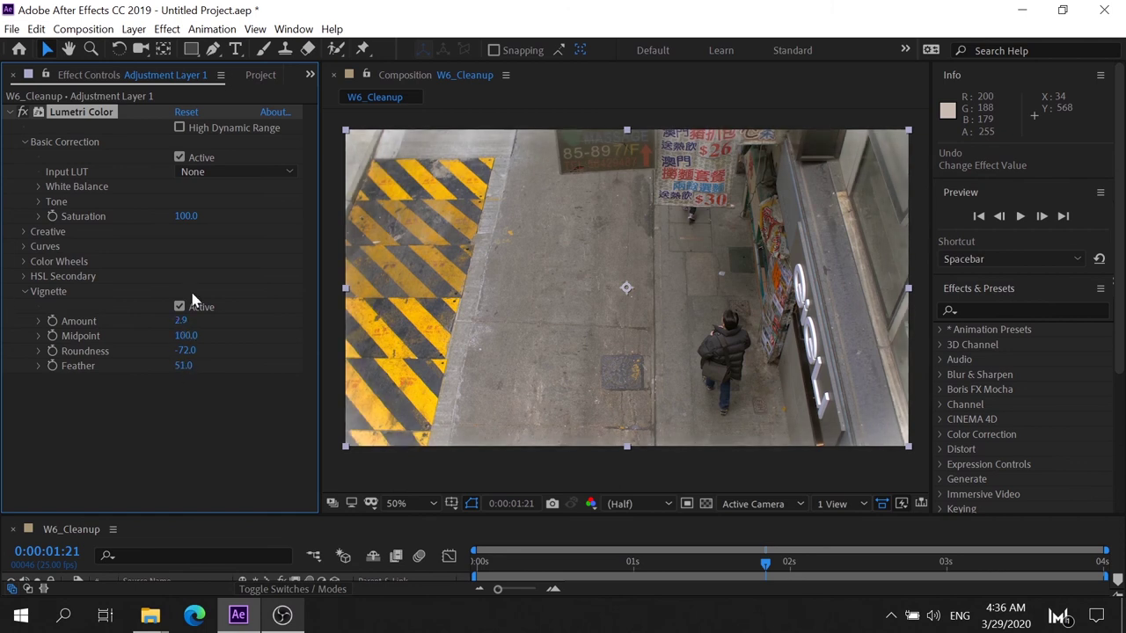
{"action": "left_click_drag", "start_coordinate": [178, 320], "coordinate": [4, 321]}
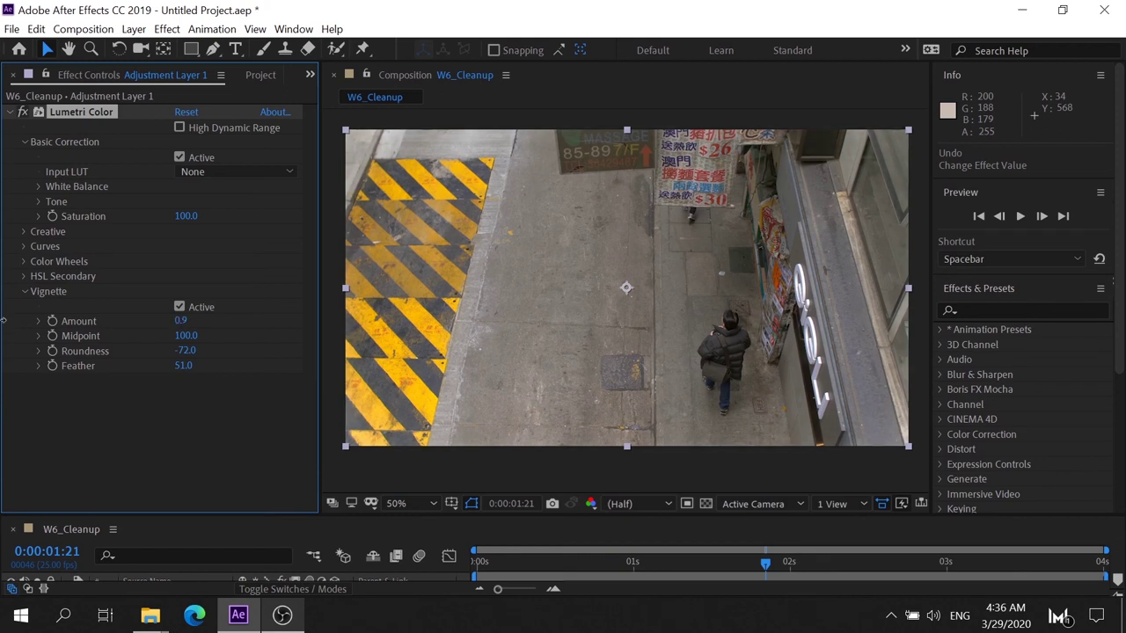
{"action": "left_click_drag", "start_coordinate": [183, 324], "coordinate": [4, 313]}
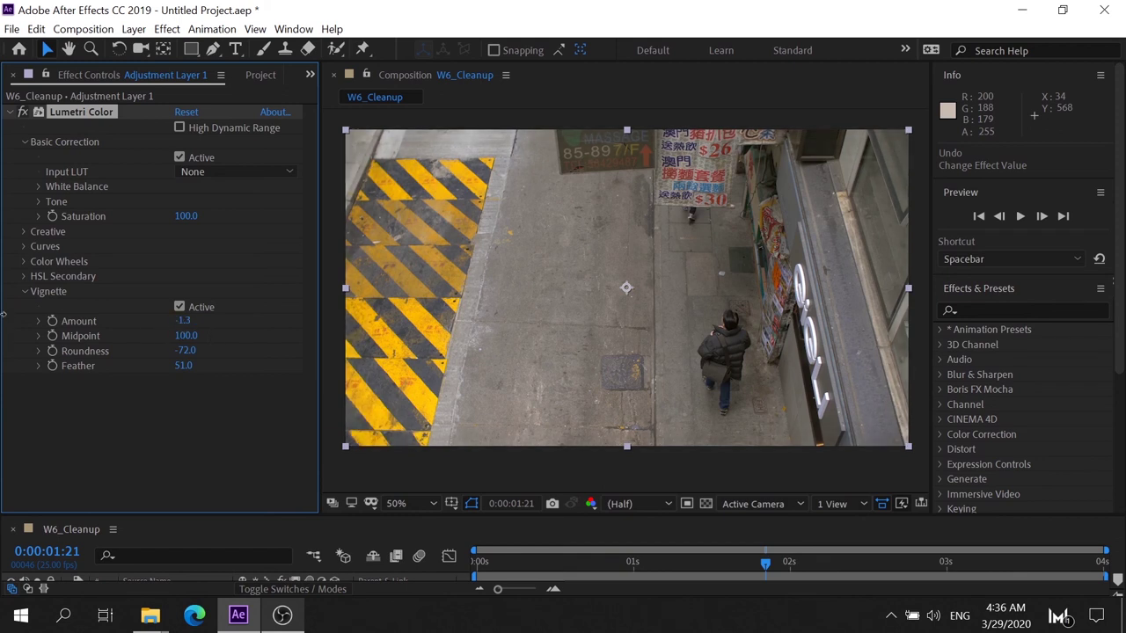
{"action": "scroll", "coordinate": [685, 302], "scroll_direction": "down", "scroll_amount": 4}
{"action": "scroll", "coordinate": [674, 307], "scroll_direction": "up", "scroll_amount": 4}
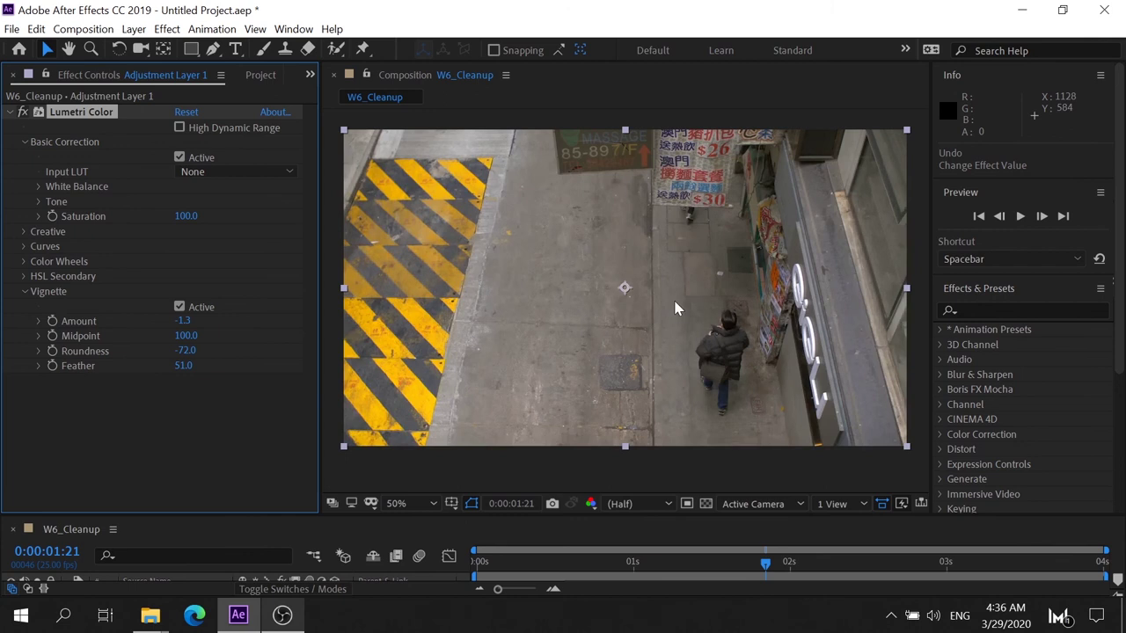
{"action": "left_click_drag", "start_coordinate": [185, 336], "coordinate": [95, 337]}
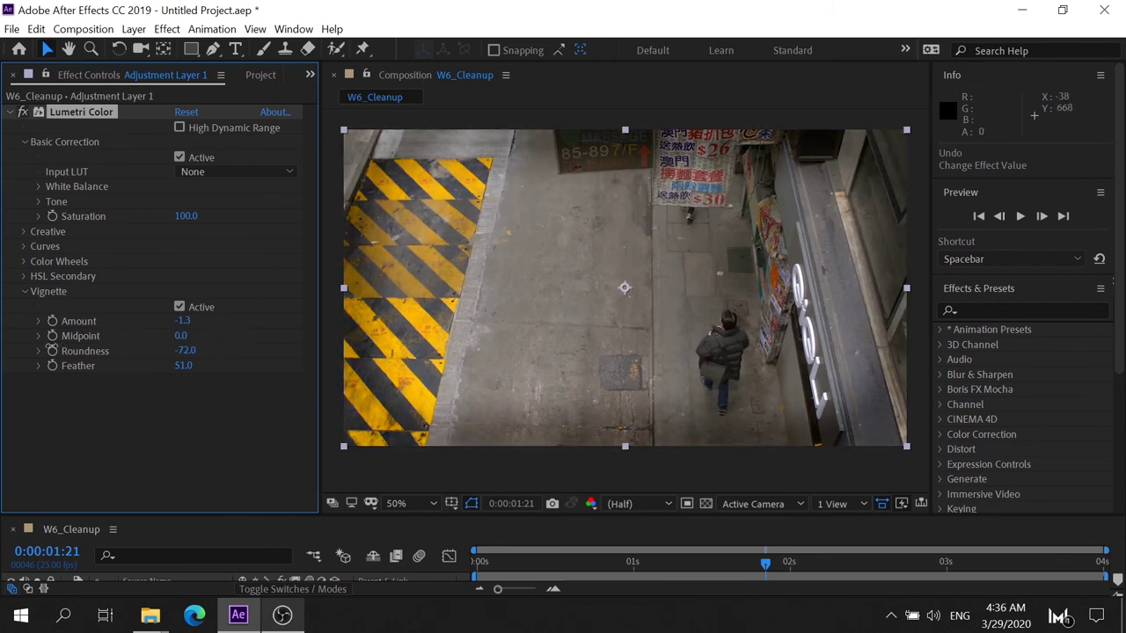
{"action": "left_click_drag", "start_coordinate": [185, 351], "coordinate": [176, 350]}
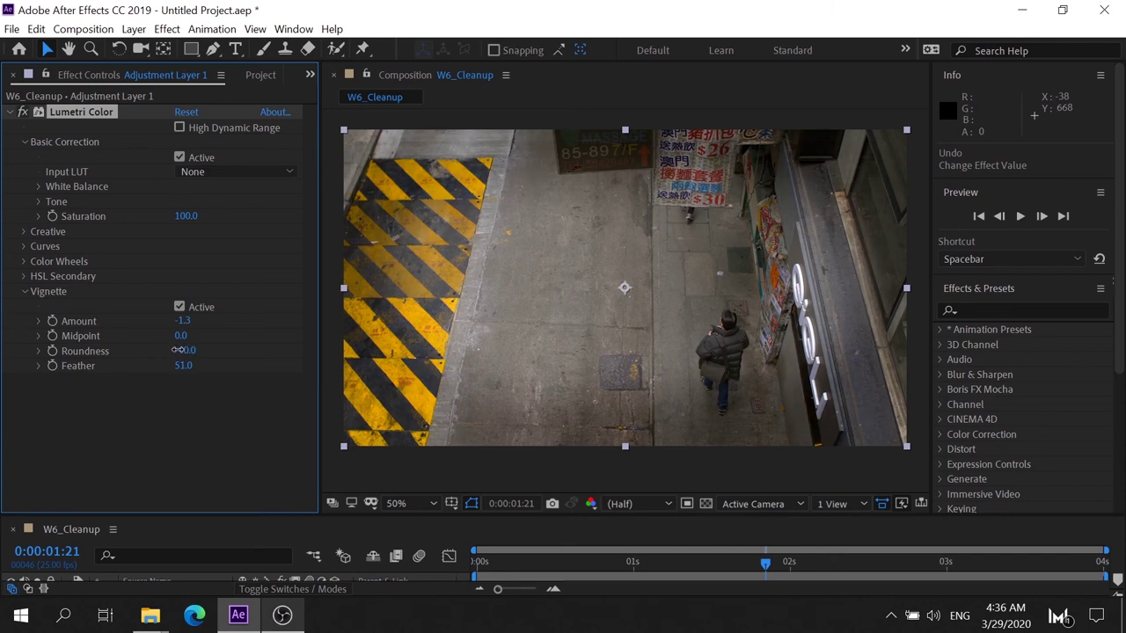
{"action": "left_click_drag", "start_coordinate": [177, 350], "coordinate": [171, 350]}
{"action": "left_click", "coordinate": [179, 306]}
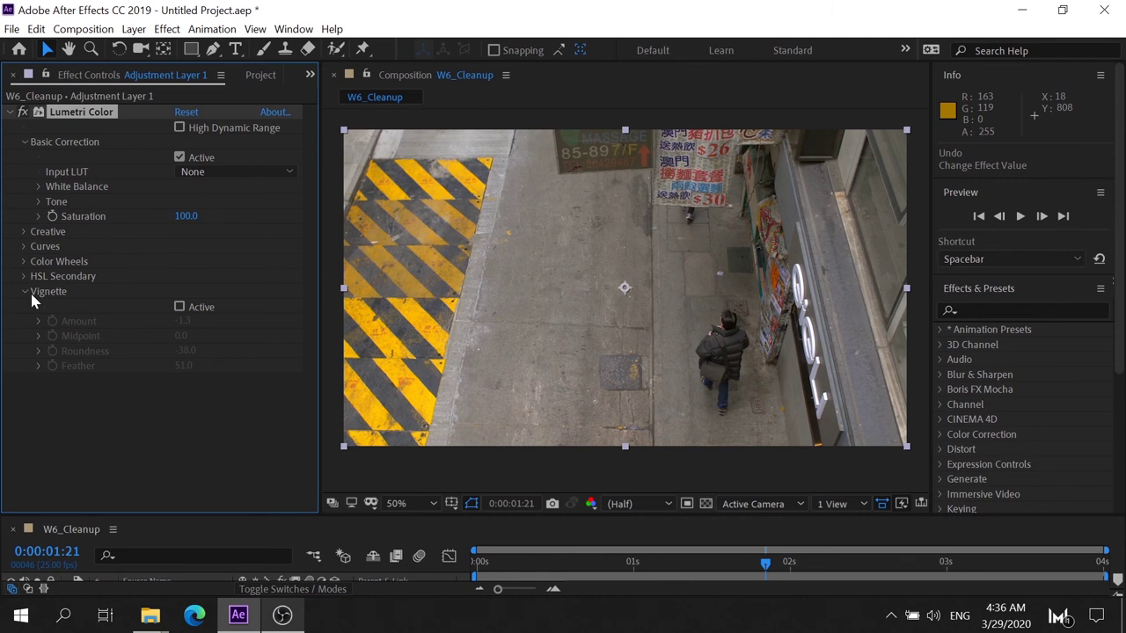
- Fold away Lumetri's Vignette group and list the Effect menu's Color Correction effects
{"action": "left_click", "coordinate": [26, 291]}
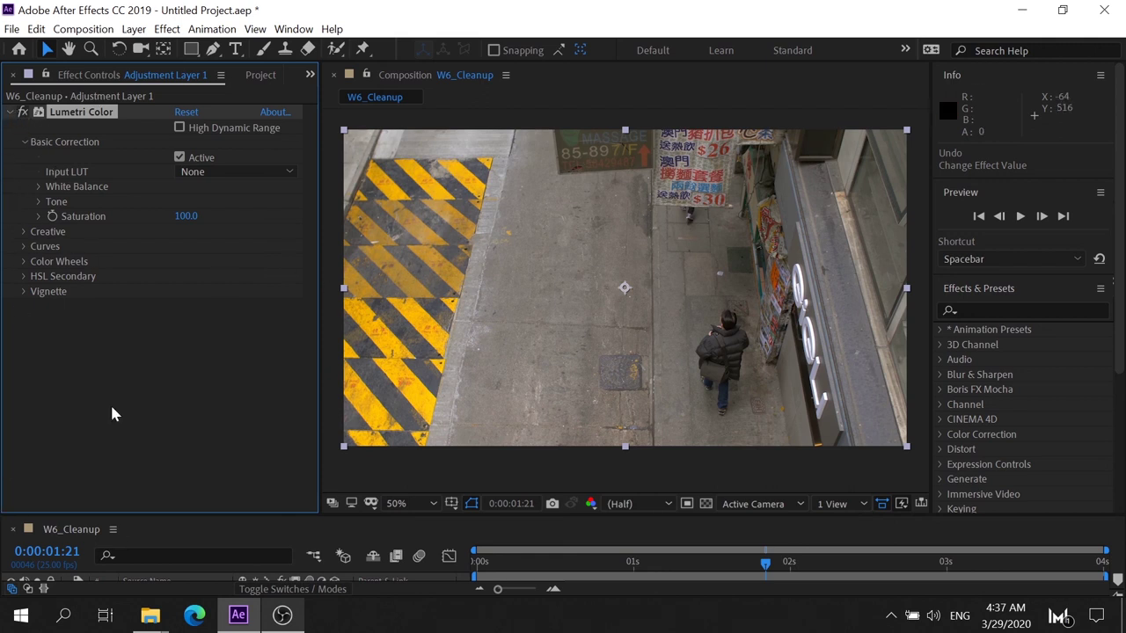
{"action": "left_click", "coordinate": [169, 30]}
{"action": "mouse_move", "coordinate": [381, 221]}
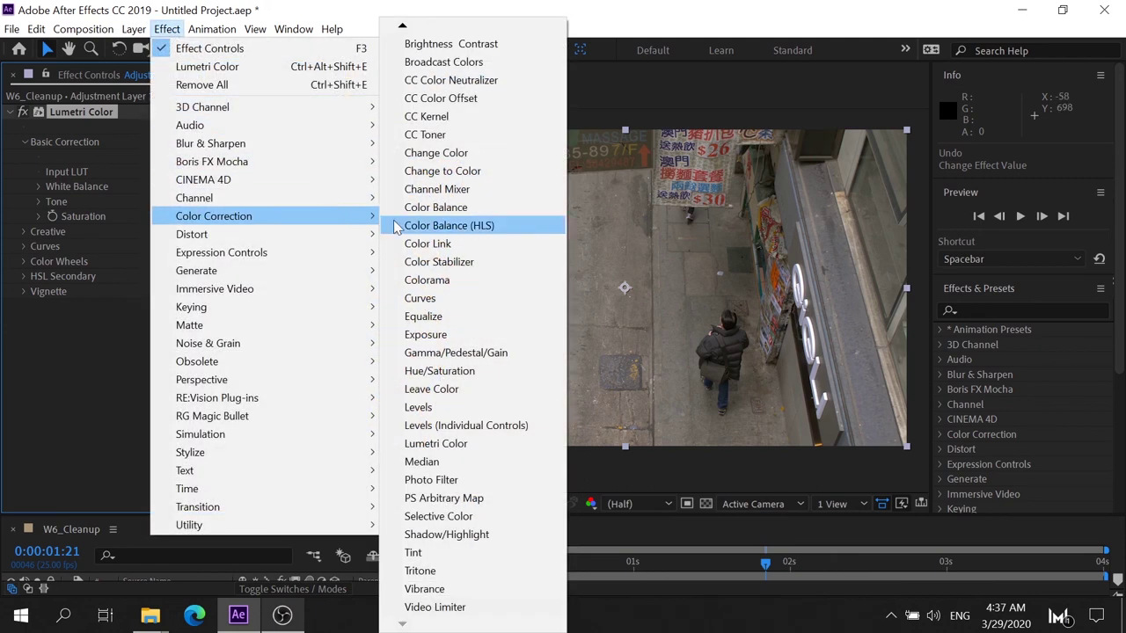